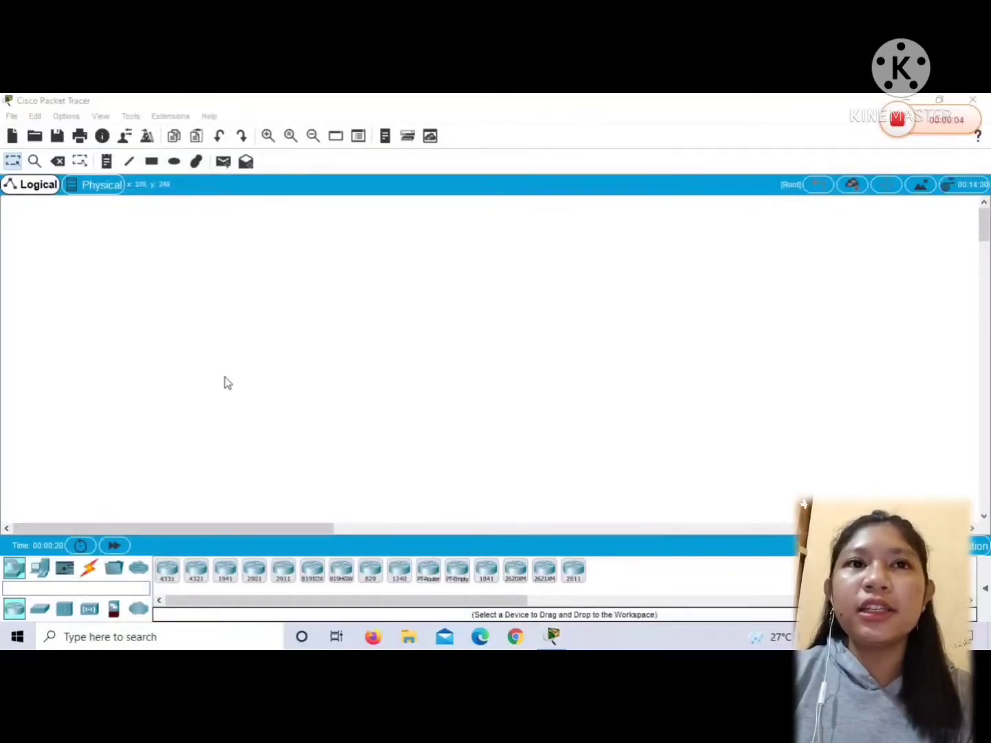
Place five PC-PT computers in a semicircle in the upper-left area of the logical workspace
click(40, 567)
click(167, 571)
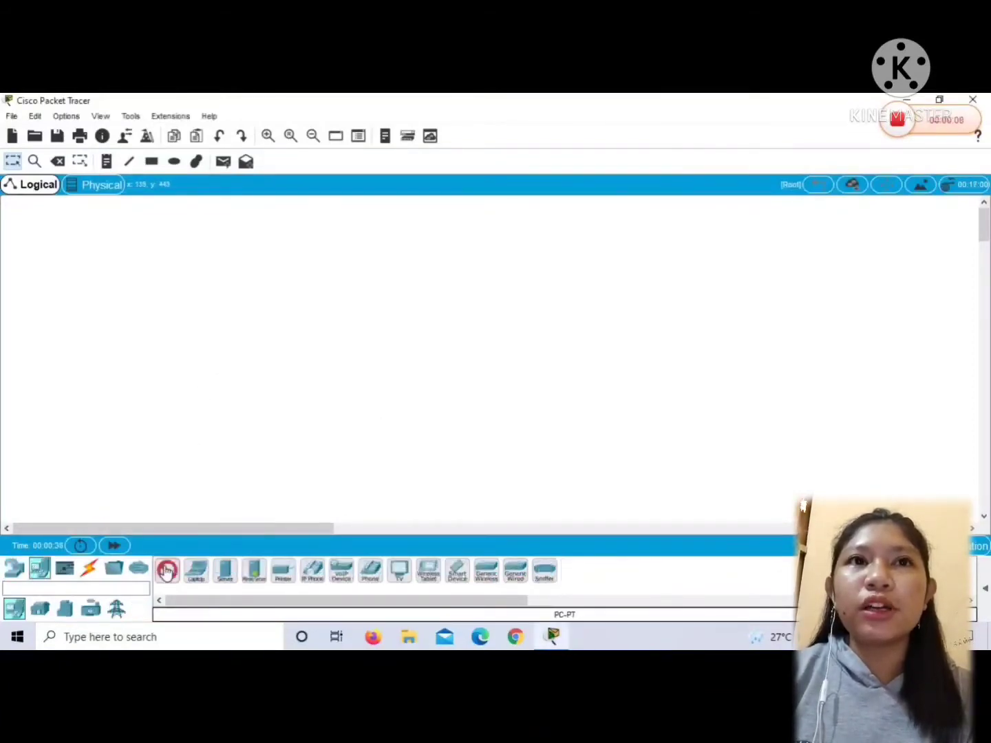
click(168, 213)
click(130, 209)
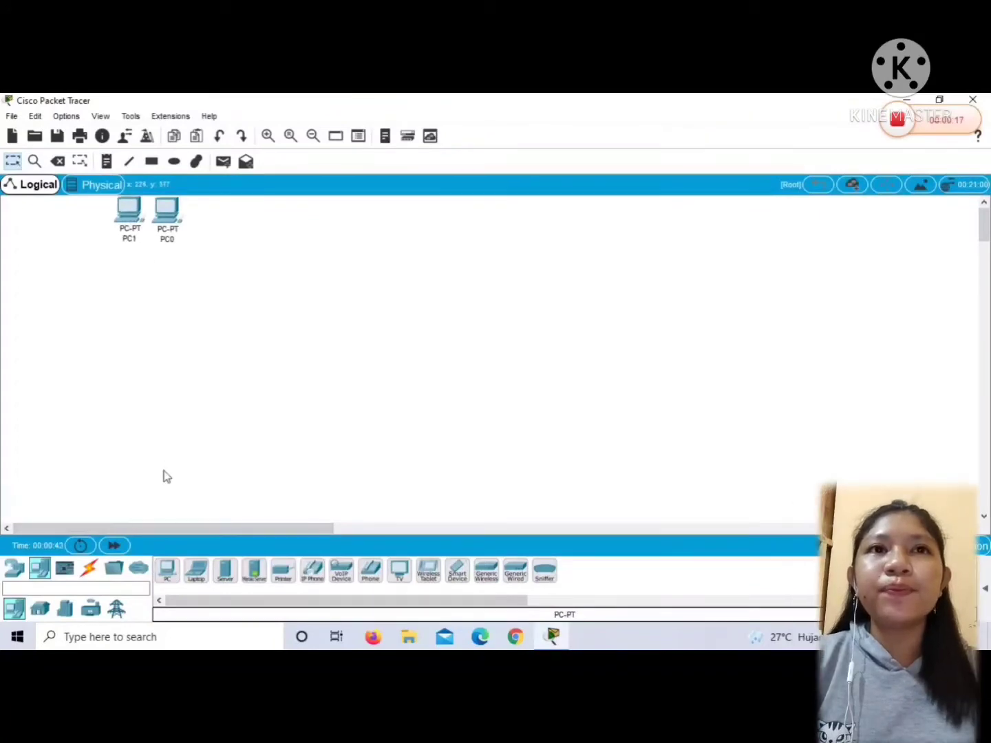
click(102, 242)
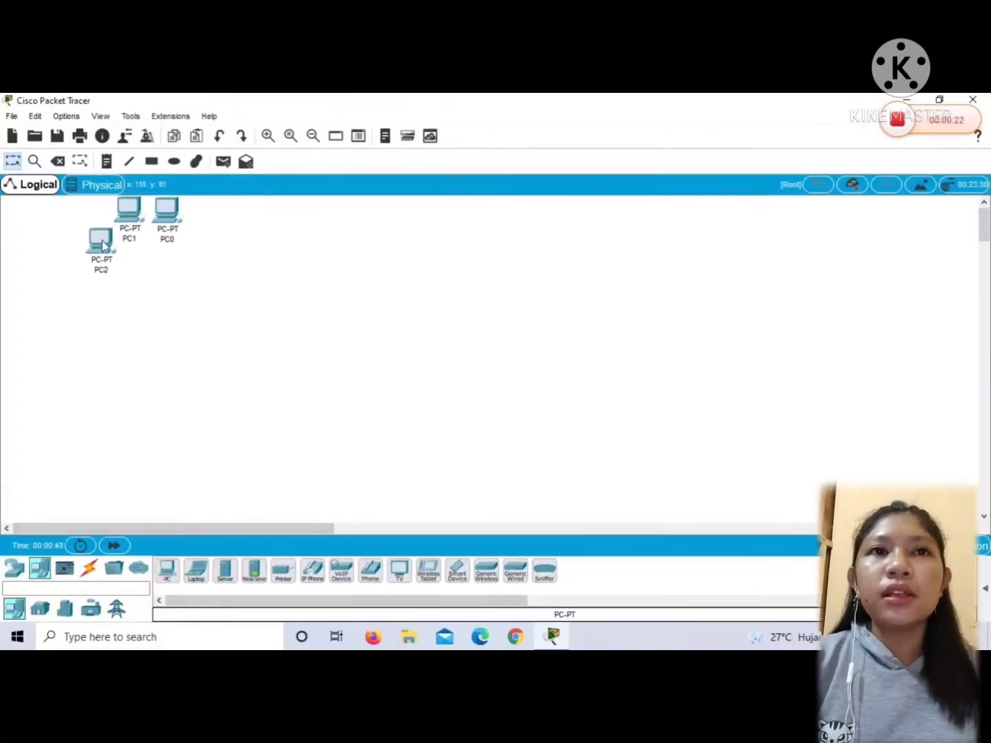
click(169, 570)
click(129, 291)
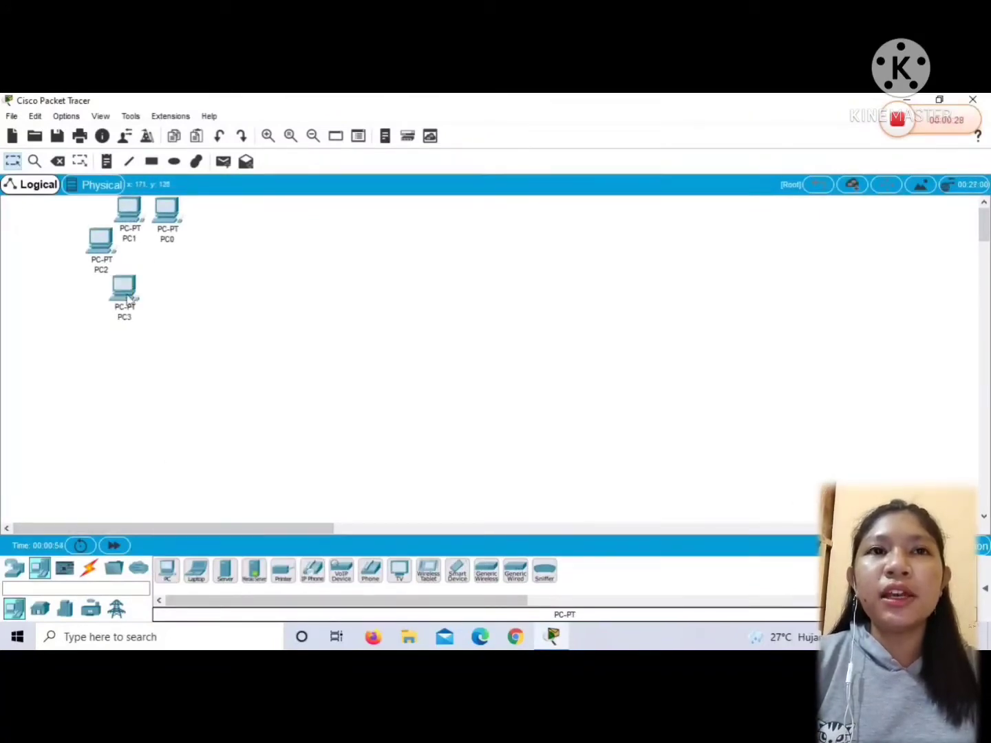
click(169, 569)
click(163, 289)
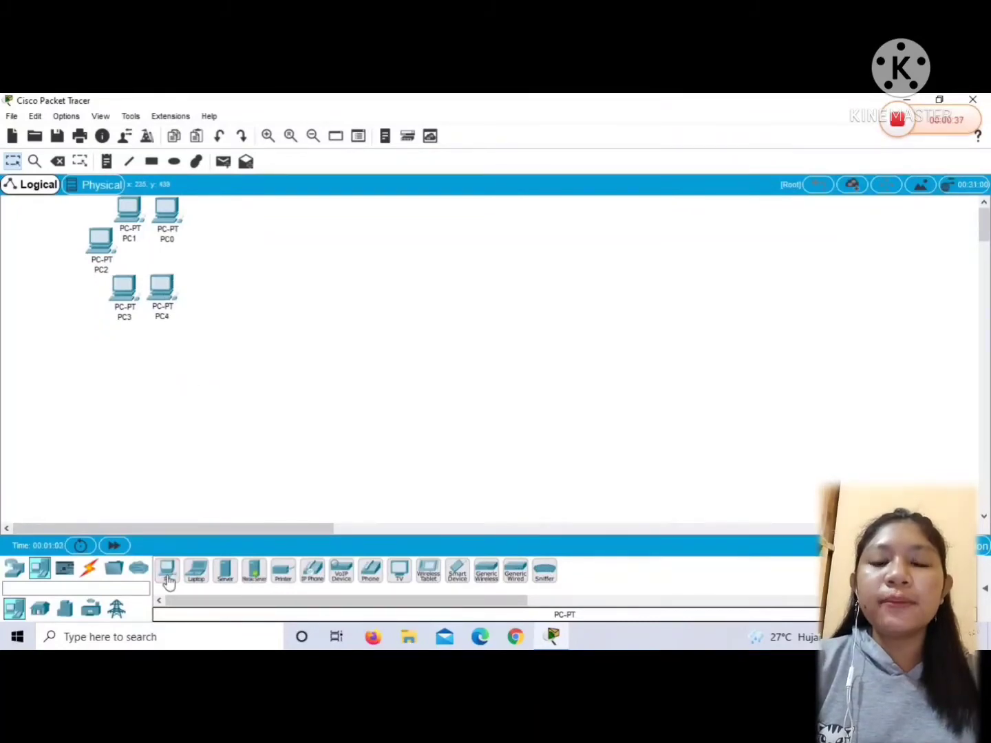
Add a PT-Switch beside the upper-left PCs and an AP-PT access point on the switch's inner side
click(14, 568)
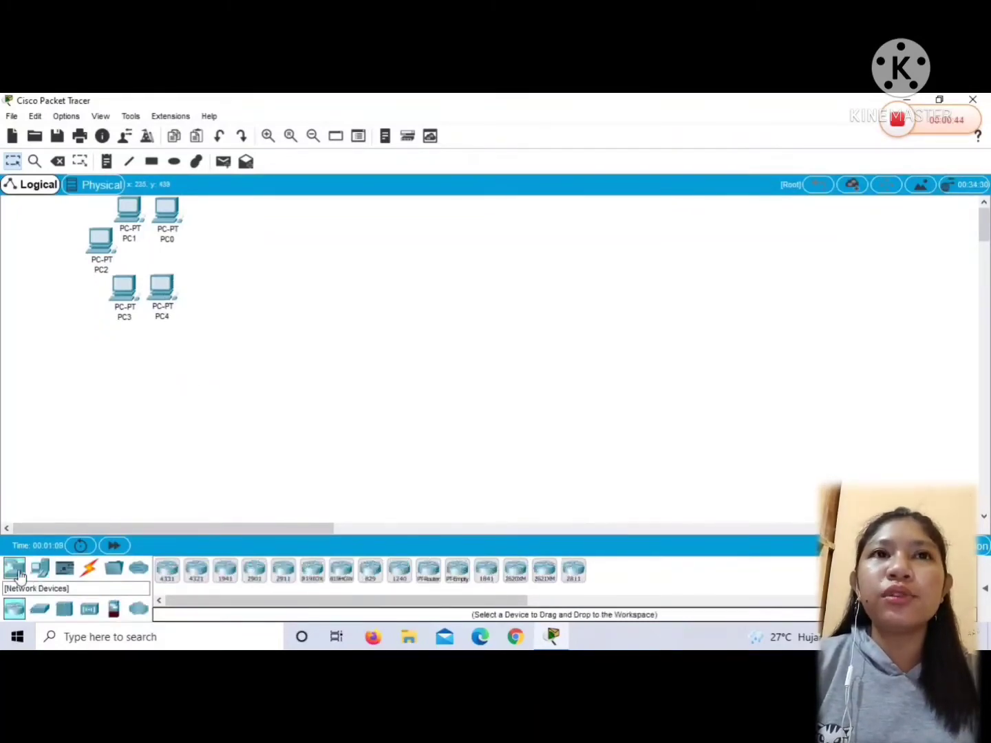
click(40, 609)
click(196, 570)
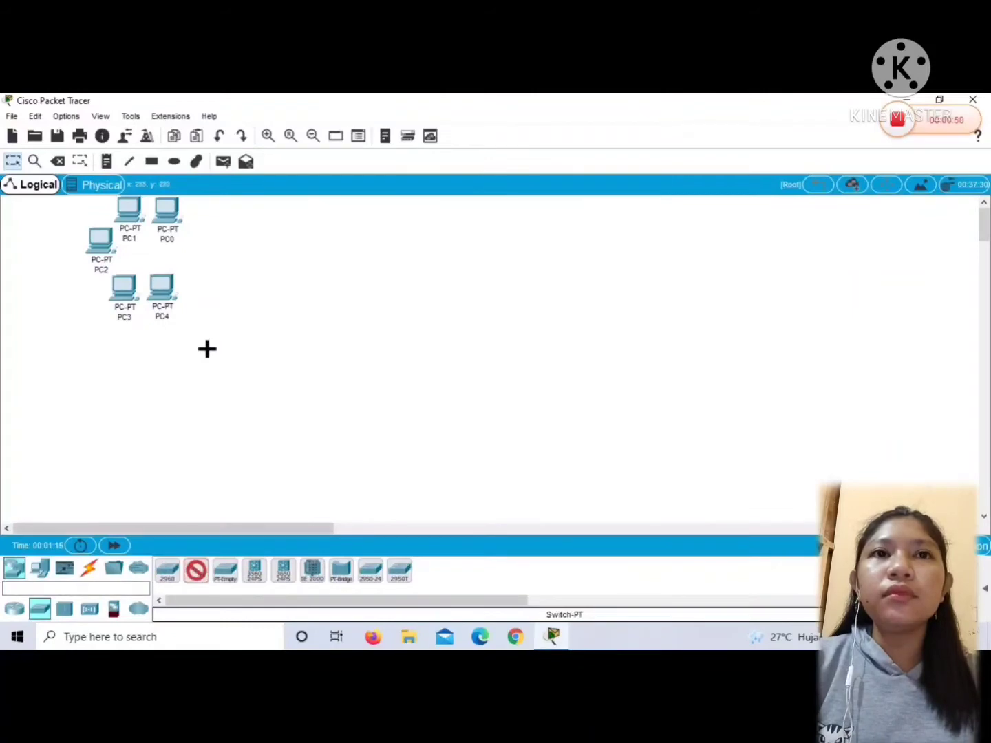
click(205, 254)
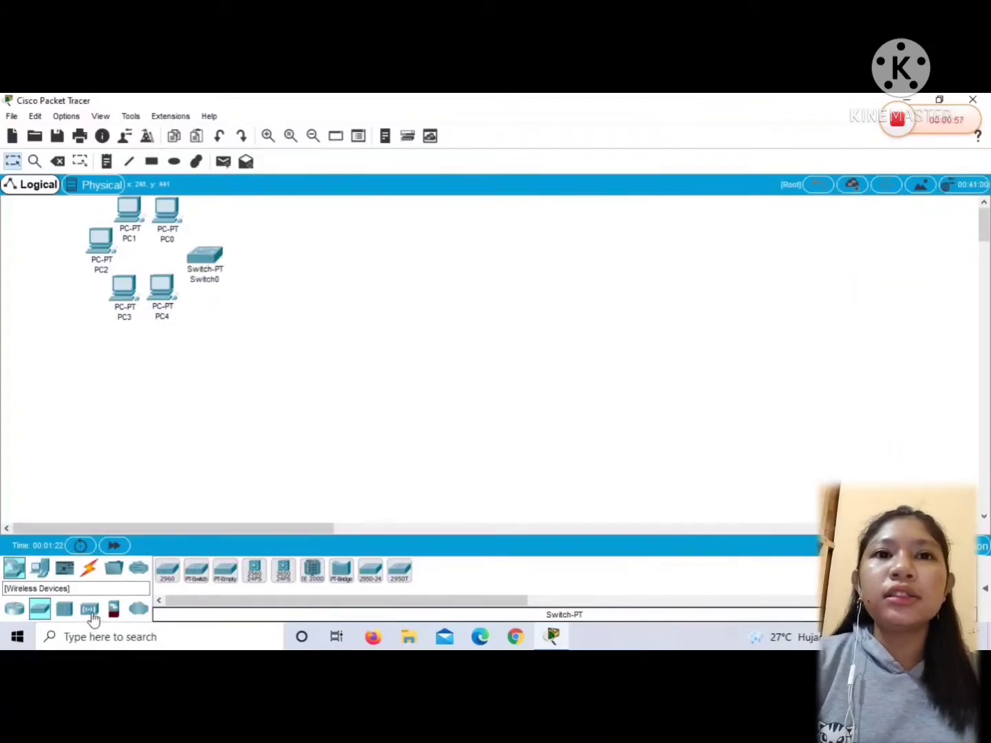
click(89, 609)
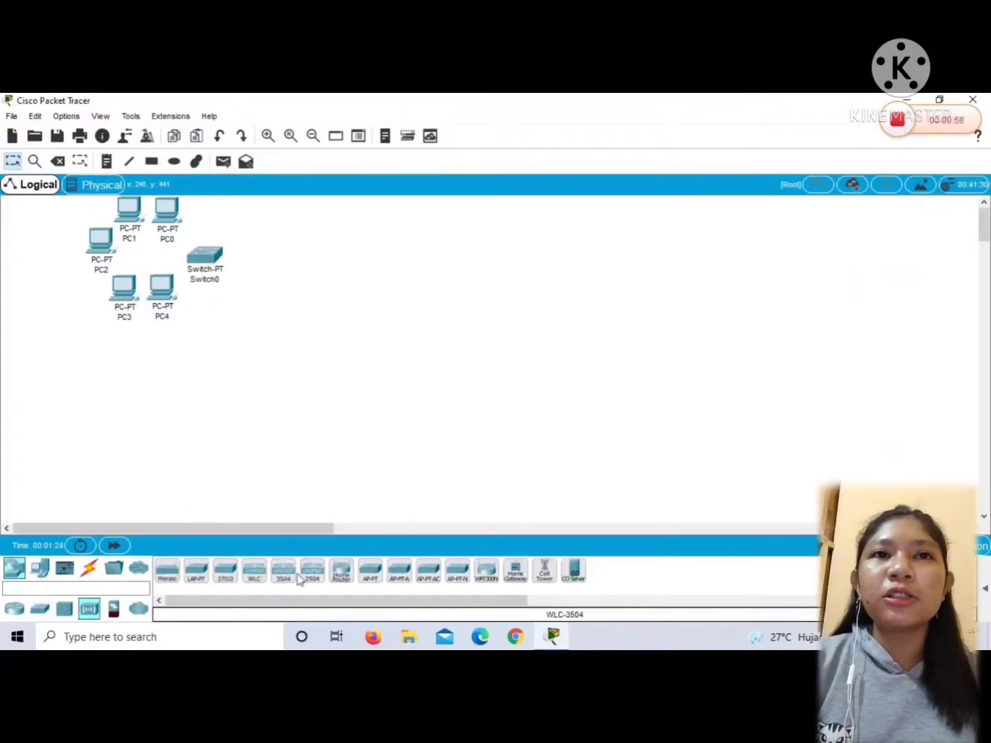
click(254, 256)
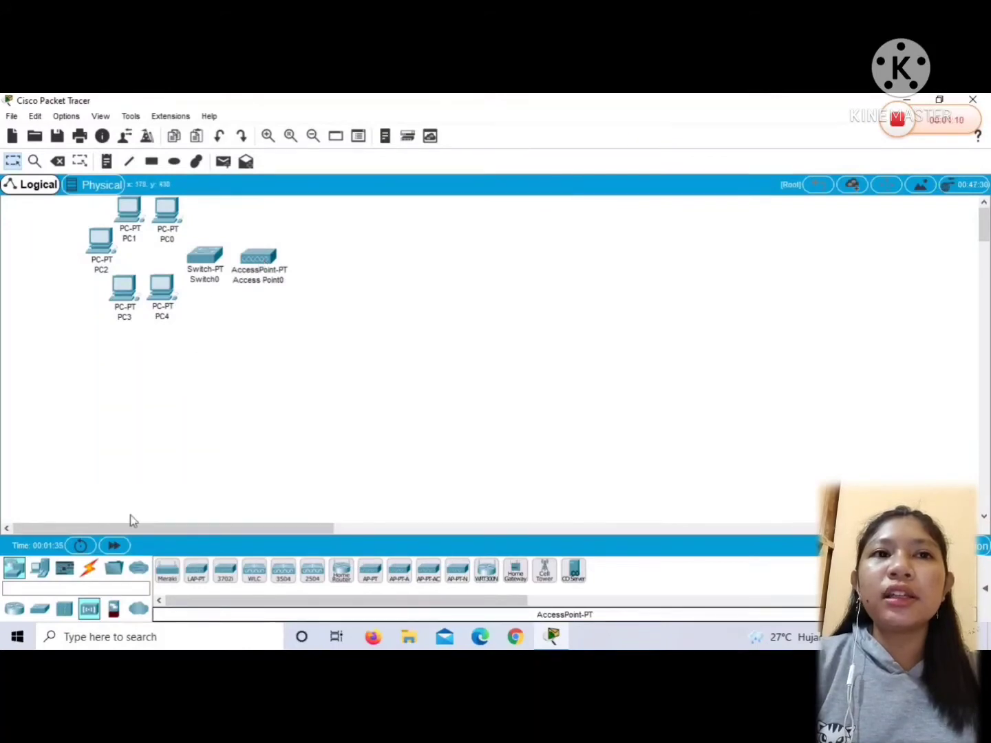
Place two laptops beside Access Point0, one above it and one below it
click(40, 568)
click(196, 571)
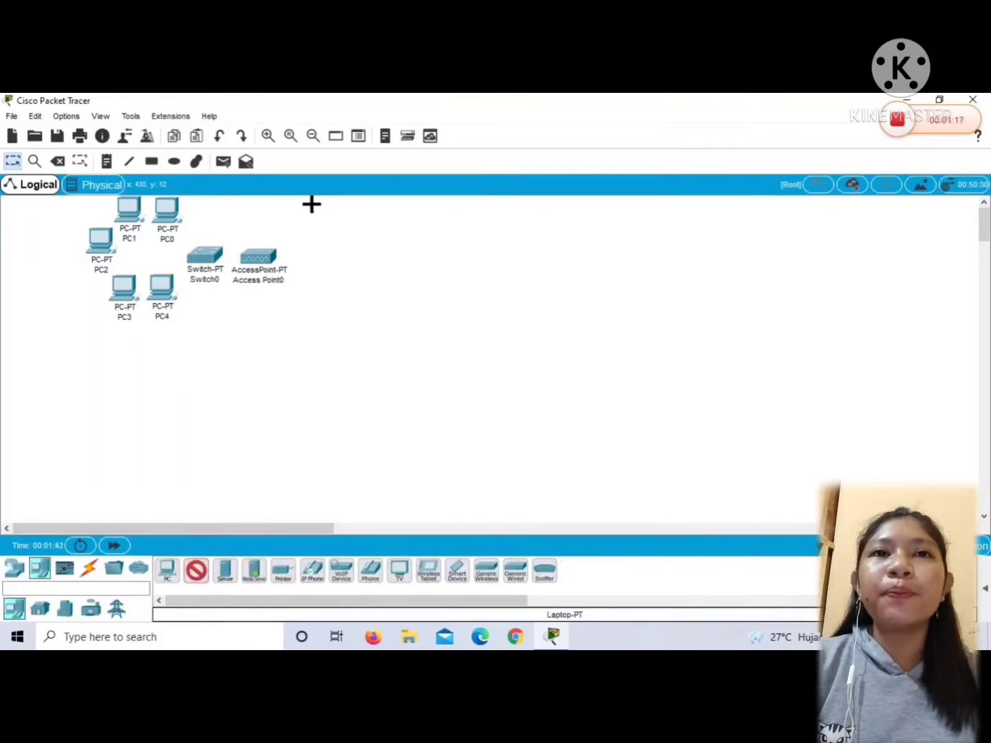
click(313, 284)
drag(301, 271, 300, 199)
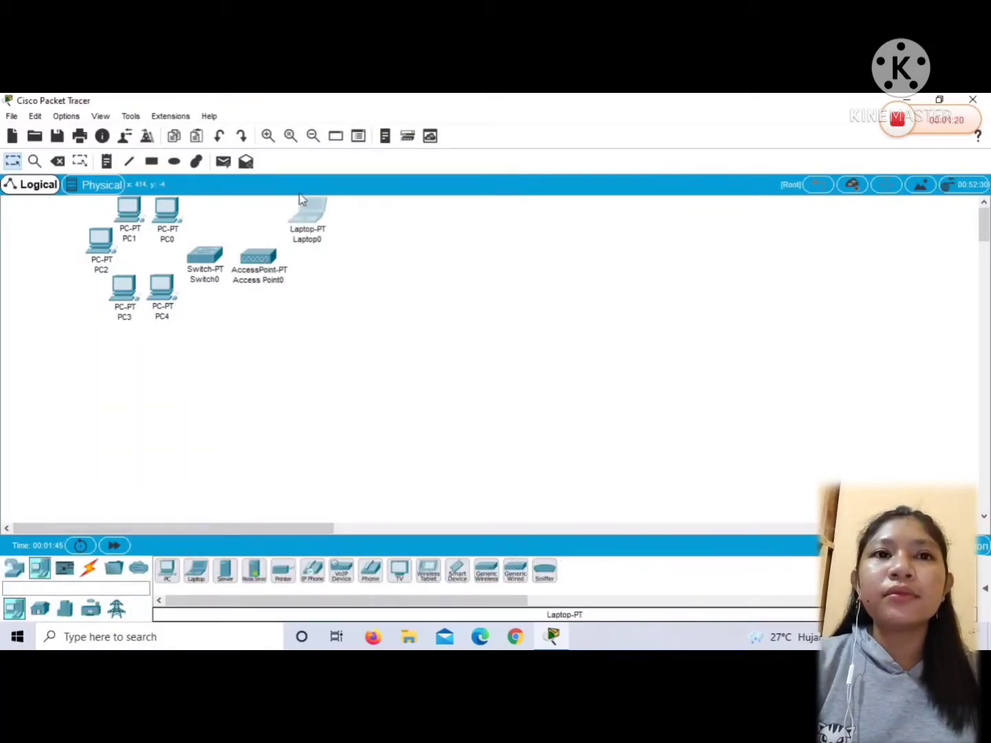
click(299, 313)
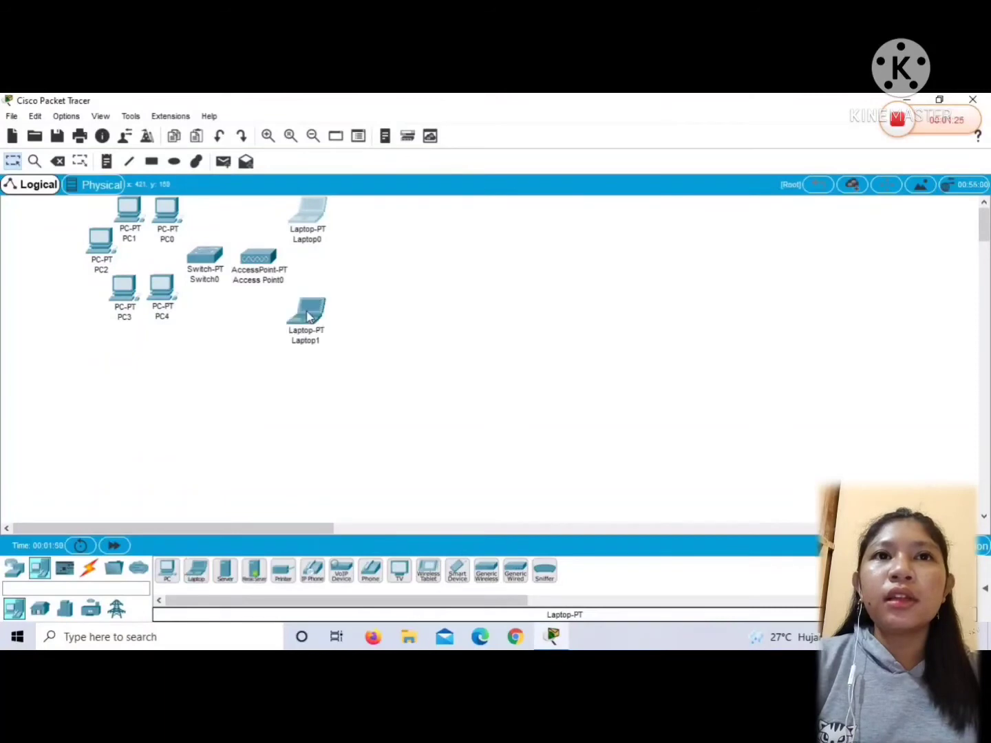
Place five PC-PT computers in a semicircle in the upper-right area of the workspace, mirroring the first group
click(165, 569)
click(841, 208)
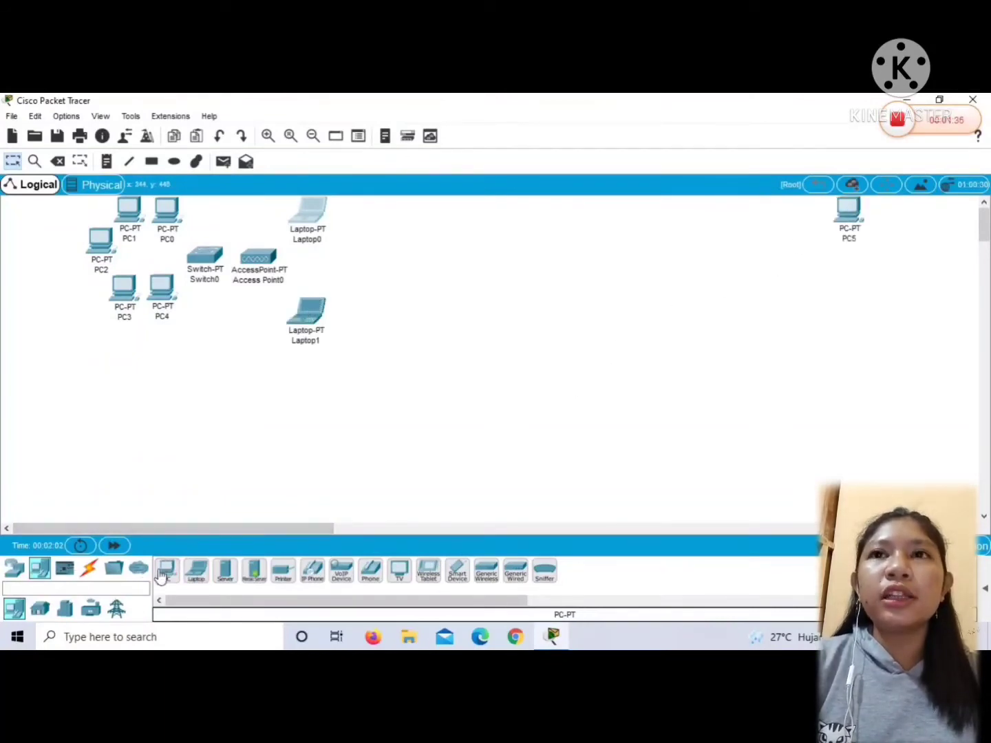
click(891, 209)
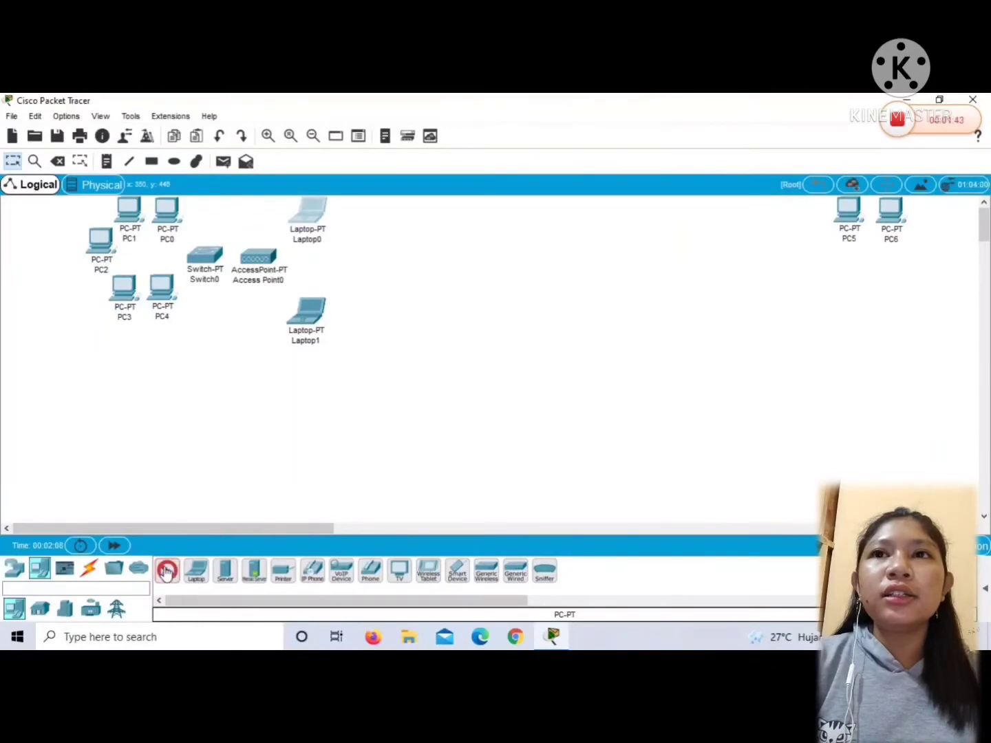
click(922, 250)
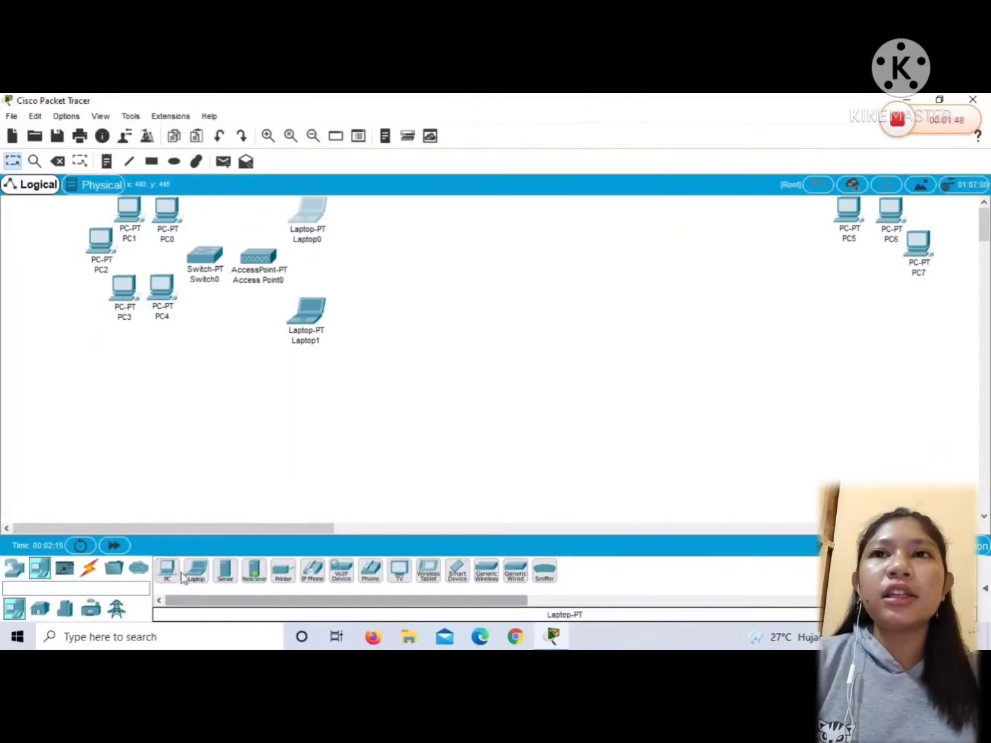
click(896, 295)
click(165, 571)
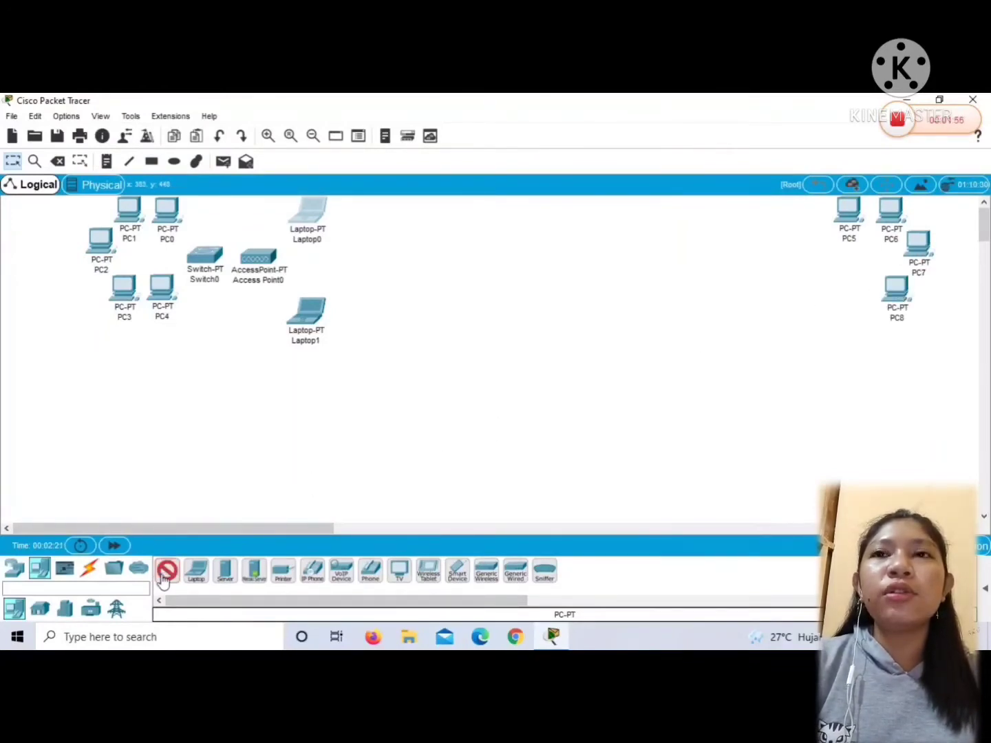
click(859, 297)
drag(861, 306, 860, 298)
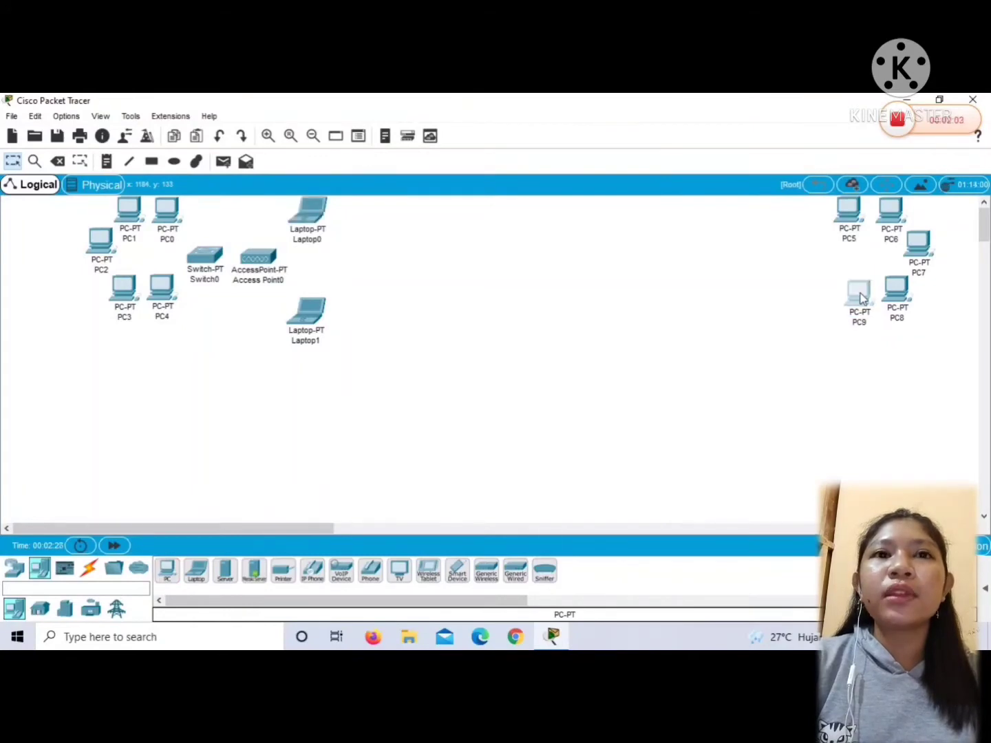
Add a PT-Switch beside the upper-right PCs and an AP-PT access point on the switch's inner side
click(15, 568)
click(41, 608)
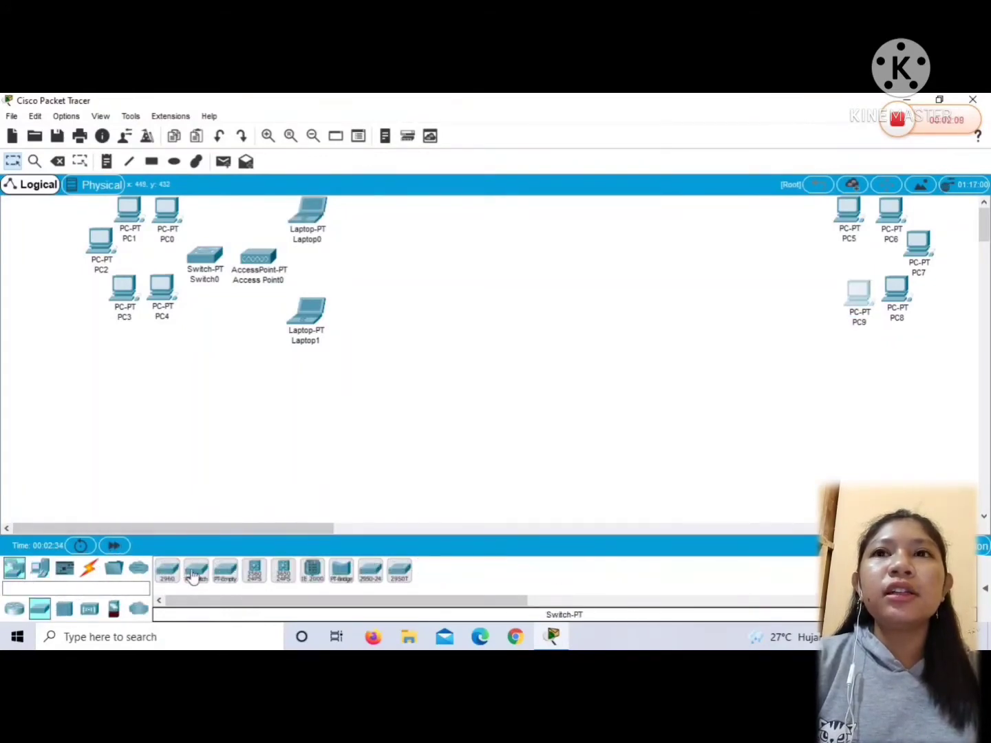
click(795, 267)
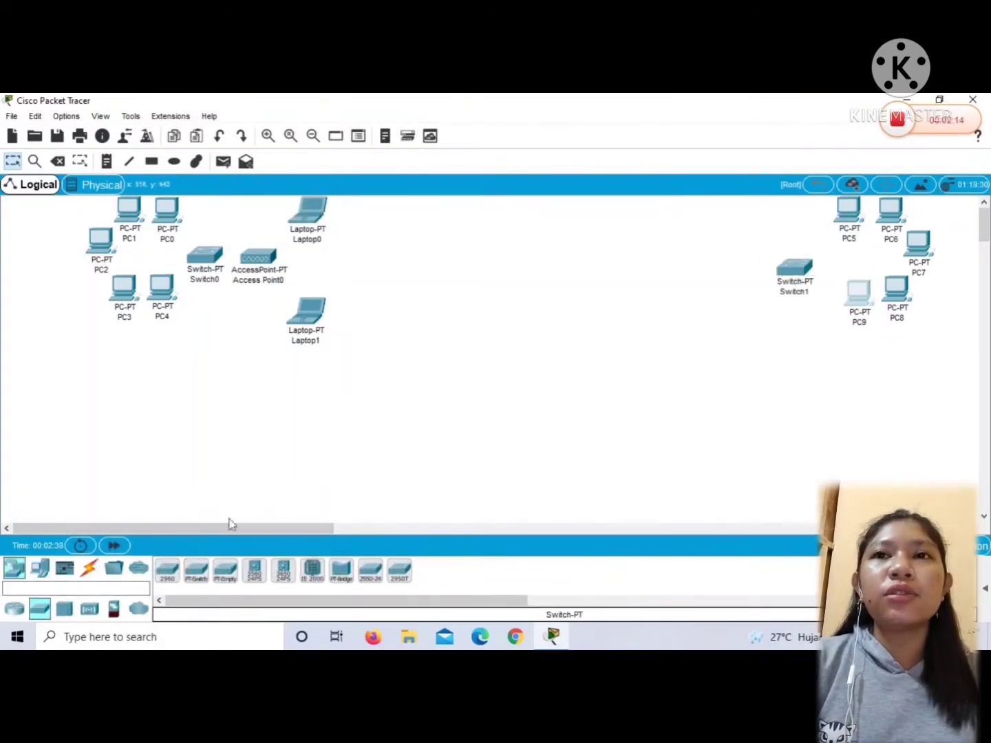
click(89, 610)
click(369, 571)
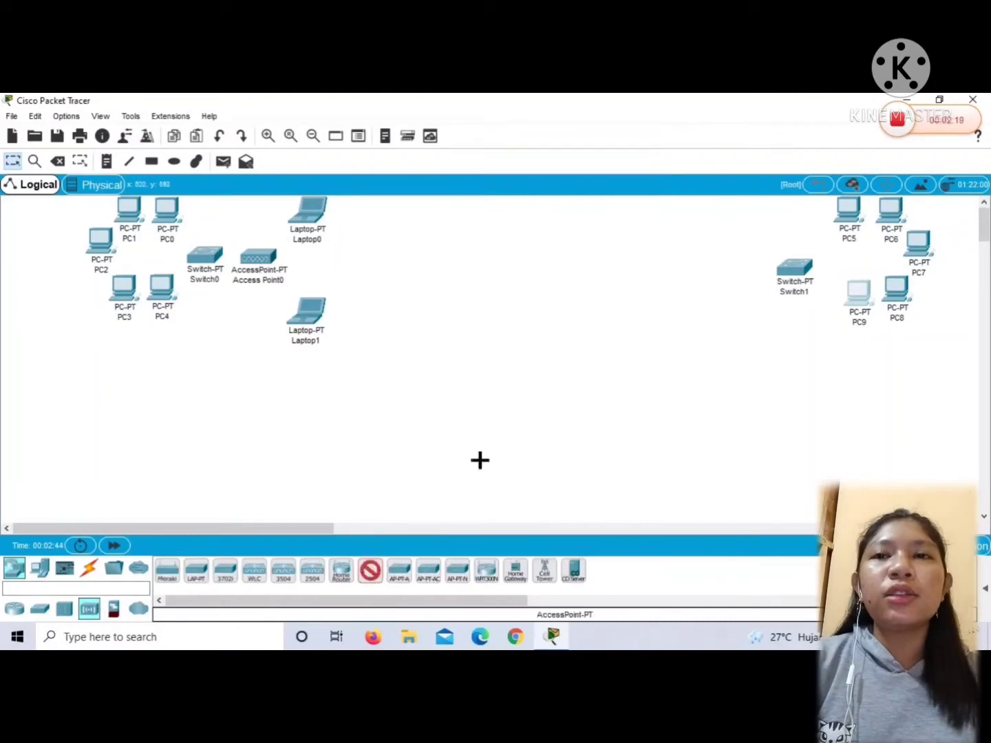
click(737, 274)
Place two laptops beside Access Point1, one above it and one below it
click(40, 568)
click(195, 571)
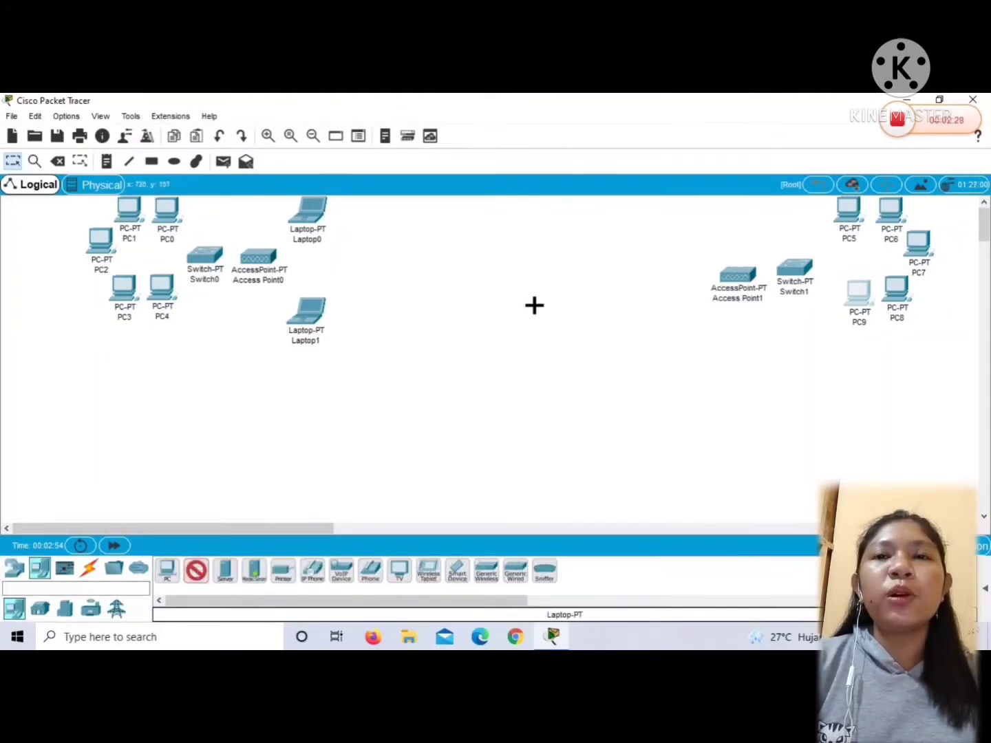
click(682, 214)
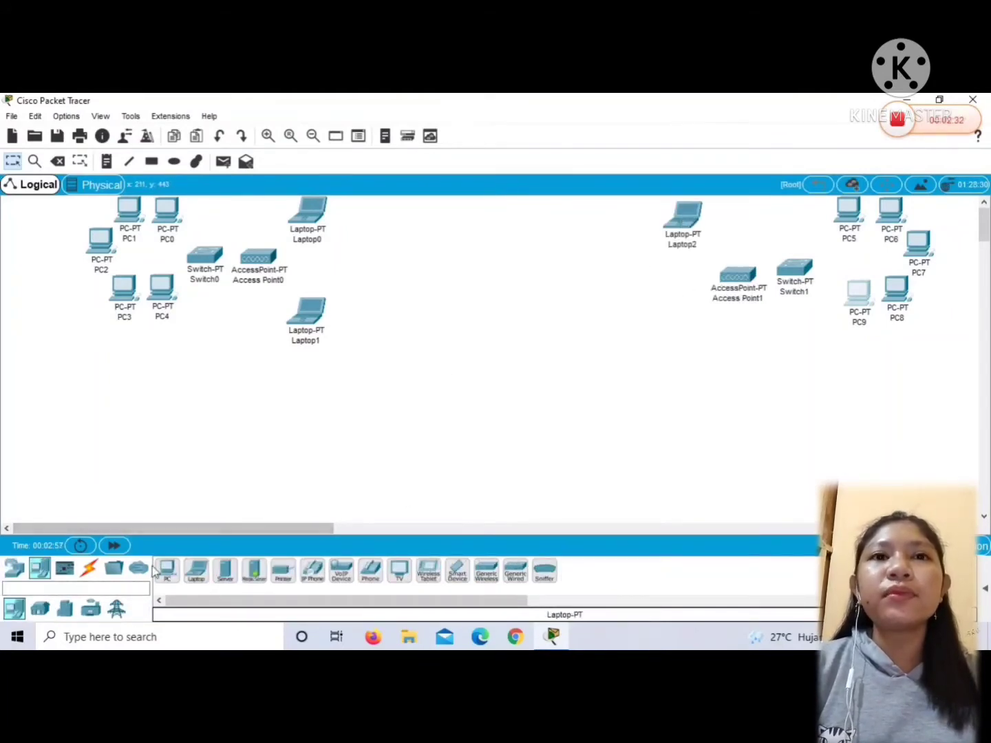
click(684, 345)
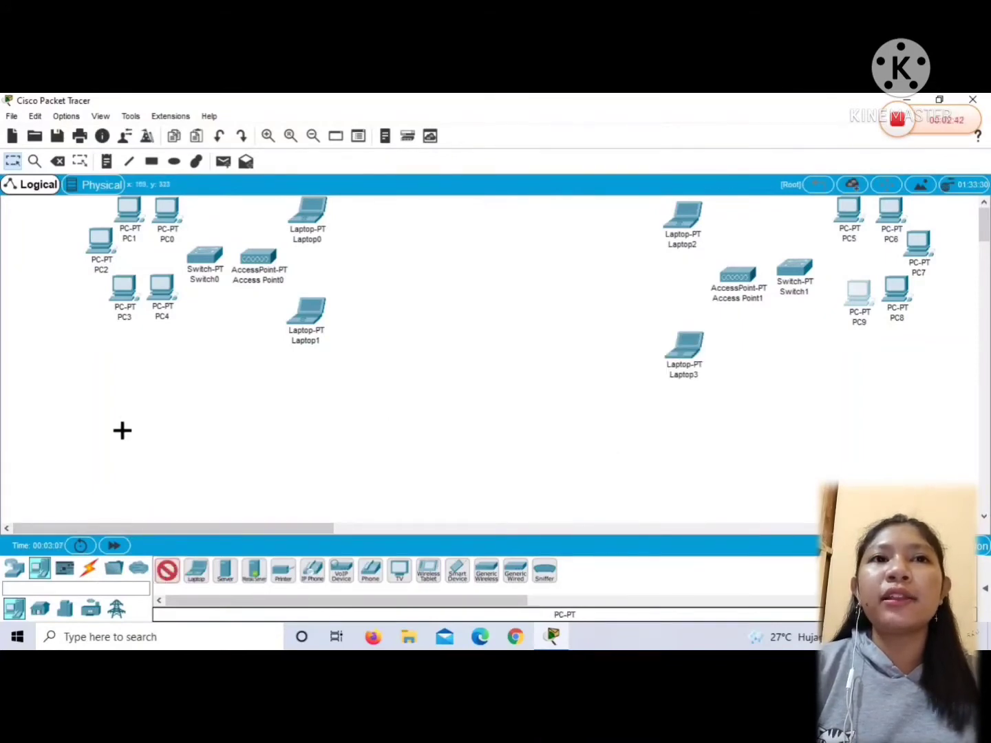
Place five PC-PT computers in a semicircle in the lower-left area of the workspace, below the first group
click(136, 410)
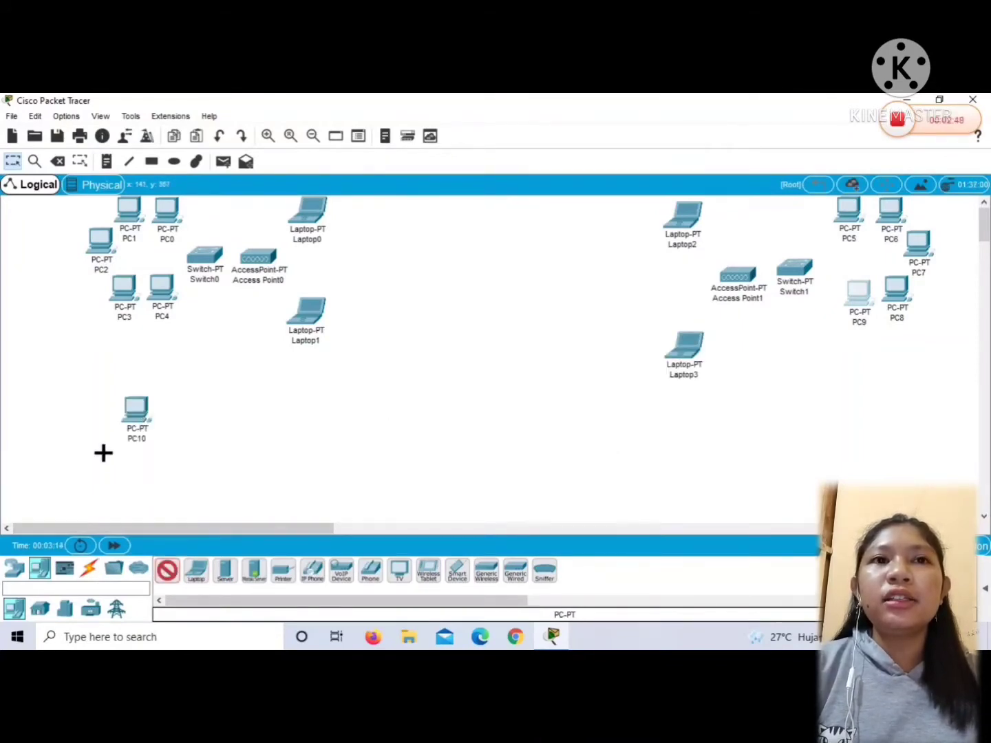
click(102, 413)
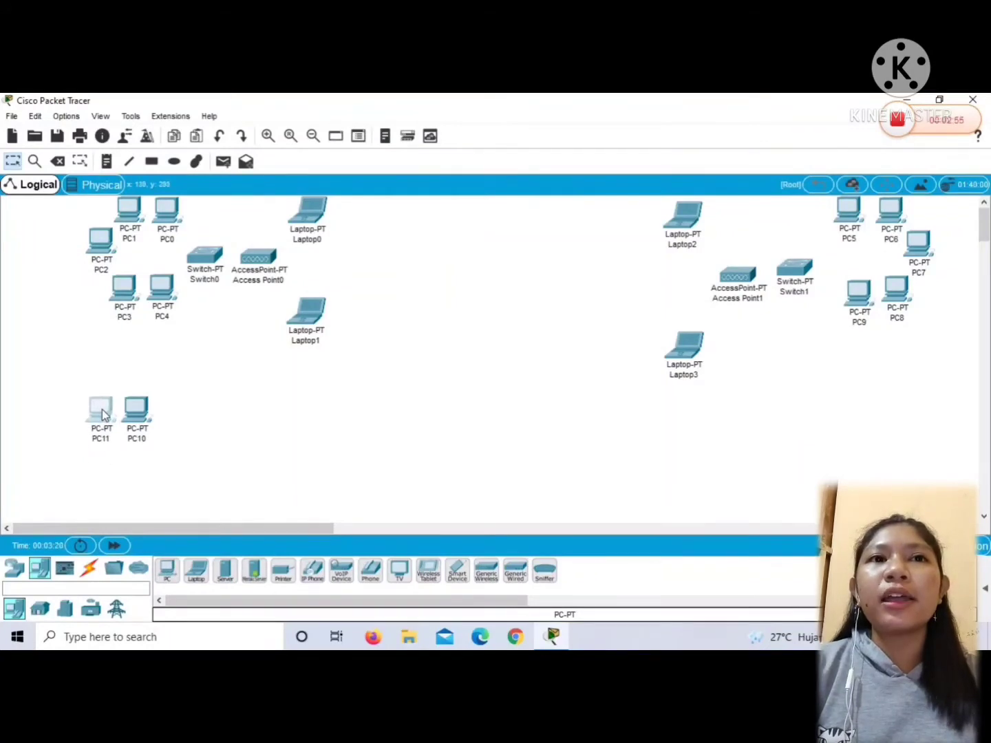
click(78, 452)
click(168, 571)
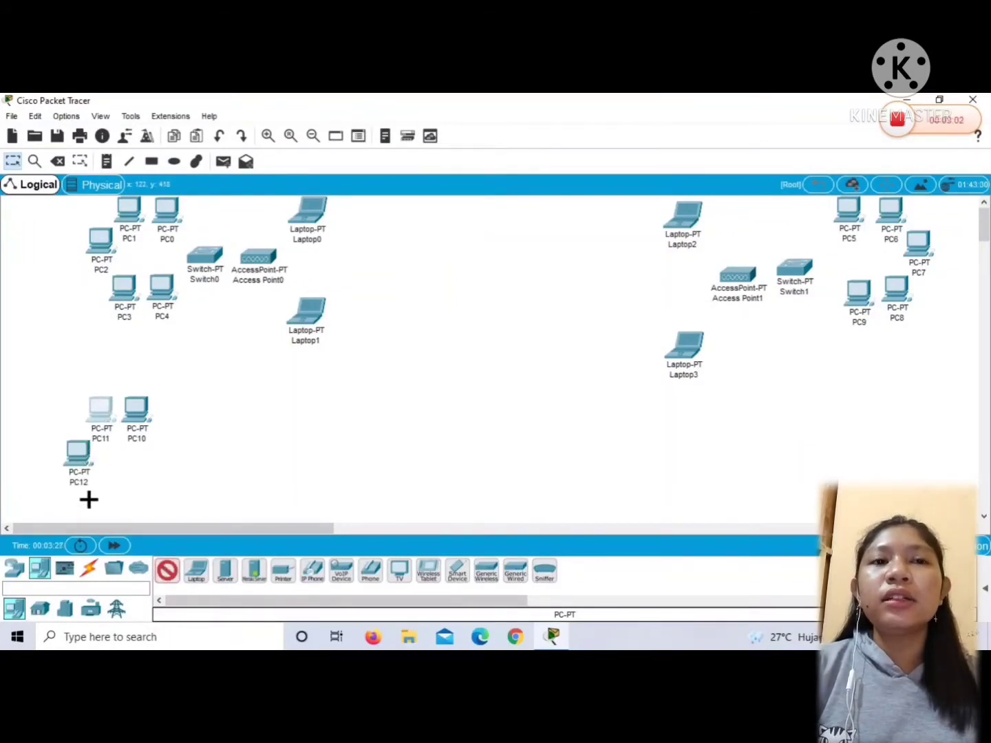
click(95, 501)
click(167, 571)
click(135, 503)
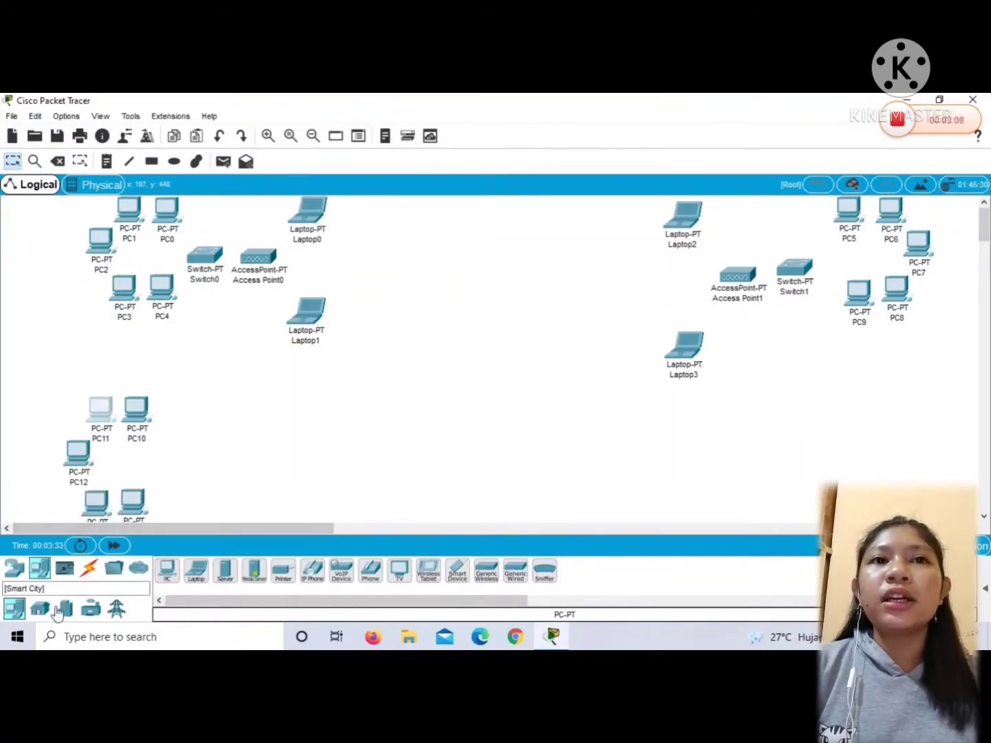
Add a PT-Switch beside the lower-left PCs and an AP-PT access point on the switch's inner side
click(14, 567)
click(39, 609)
click(196, 571)
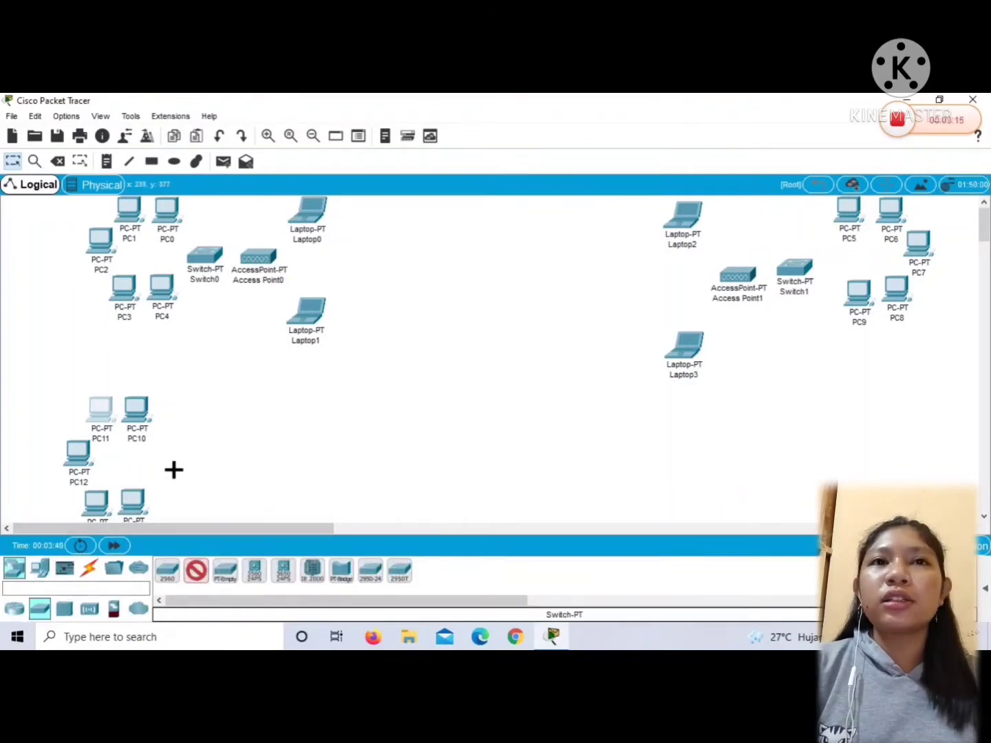
click(174, 470)
click(89, 609)
click(369, 570)
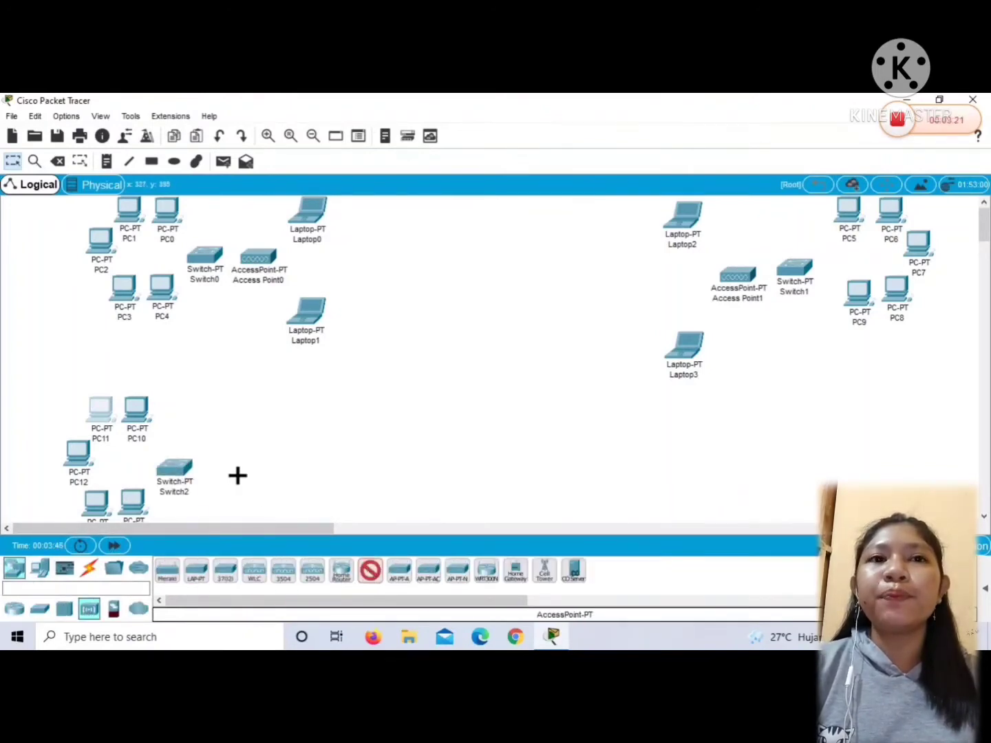
click(238, 474)
Place two laptops beside Access Point2, one above it and one below it
click(14, 568)
click(194, 571)
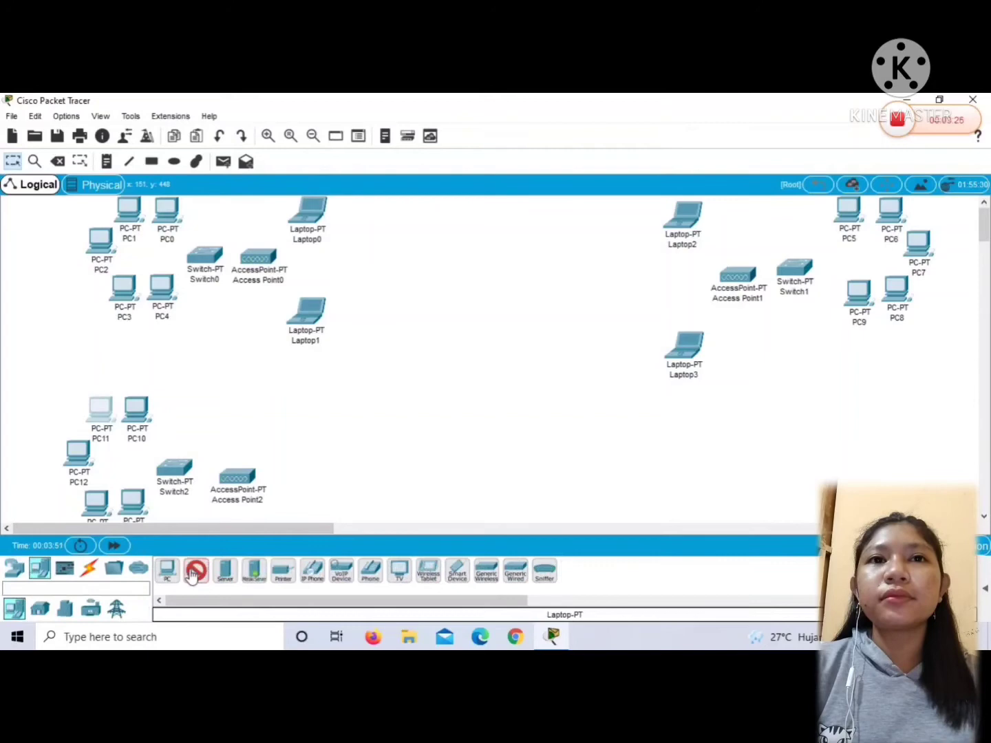
click(300, 411)
click(195, 571)
click(296, 511)
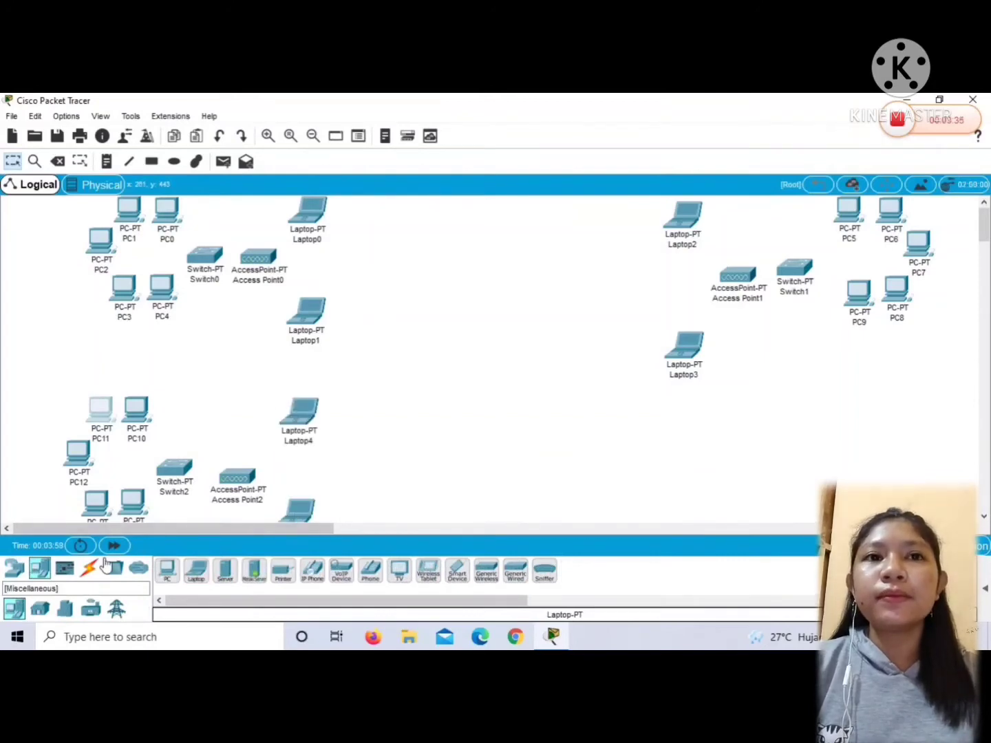
Place five PC-PT computers in a semicircle in the lower-right area of the workspace, below the PC5–PC9 group
click(166, 571)
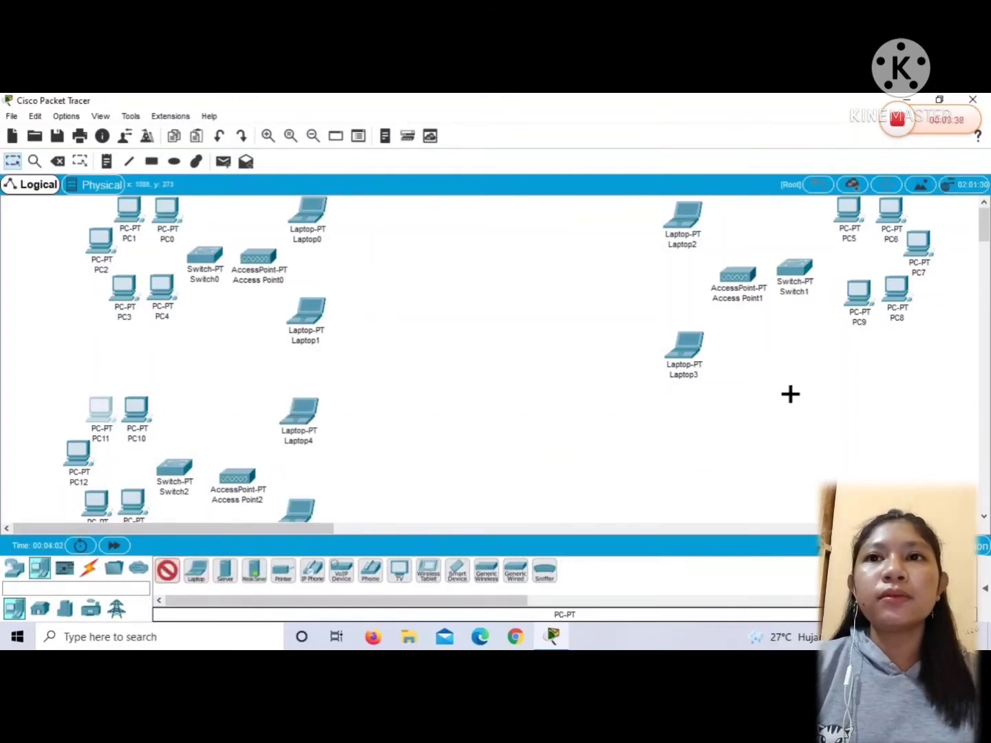
click(883, 405)
click(167, 571)
click(916, 419)
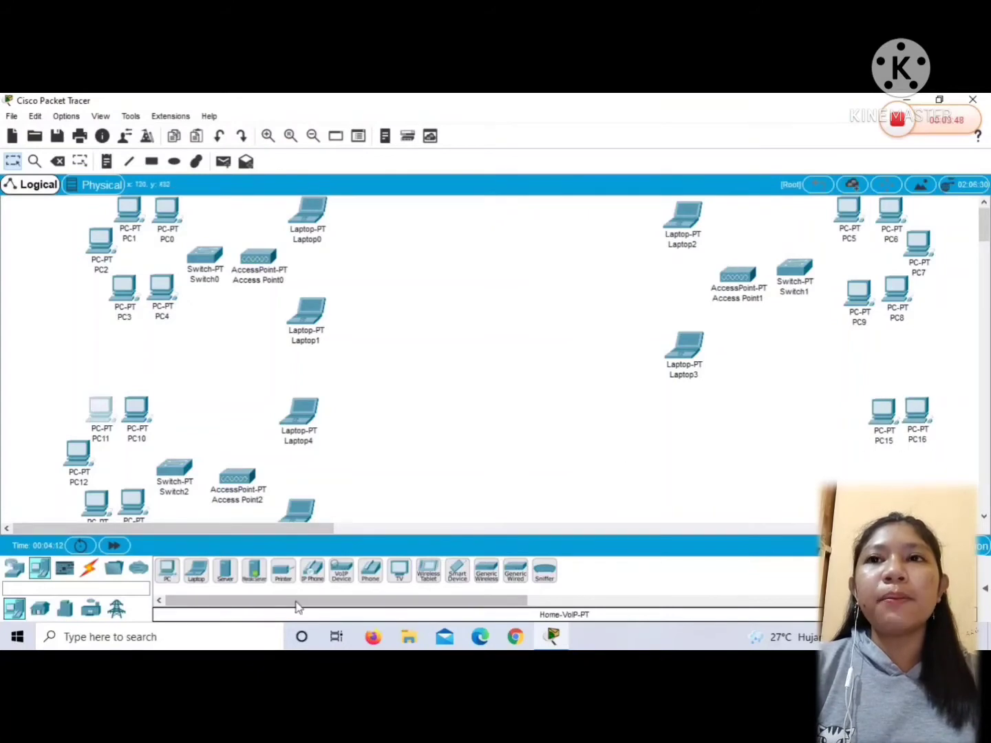
click(167, 571)
click(942, 466)
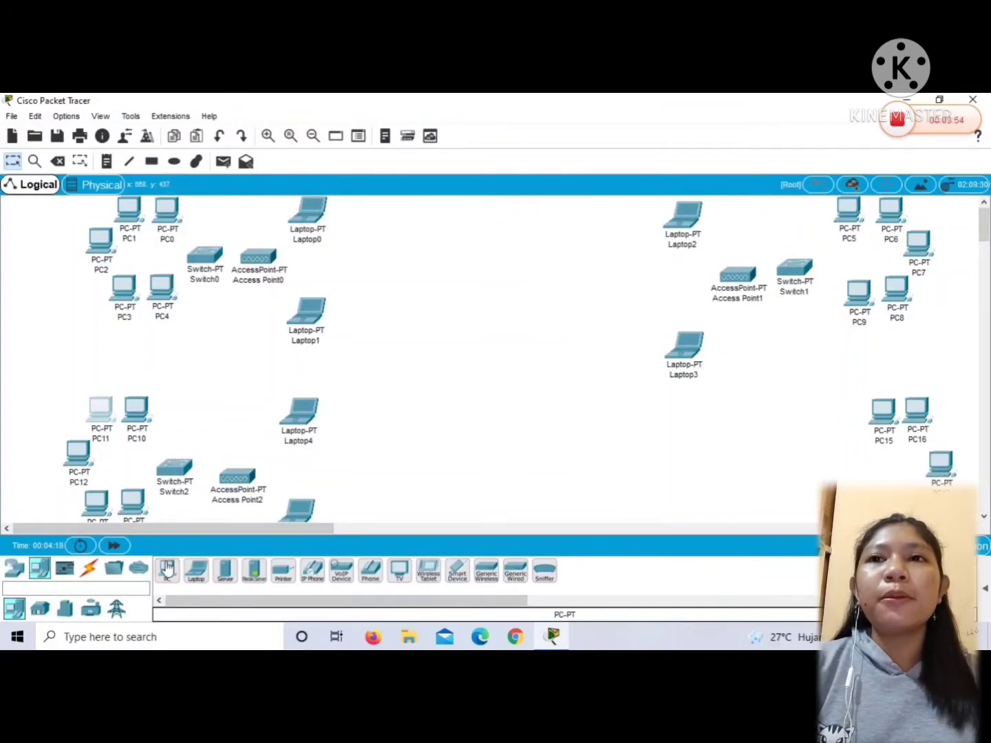
click(166, 570)
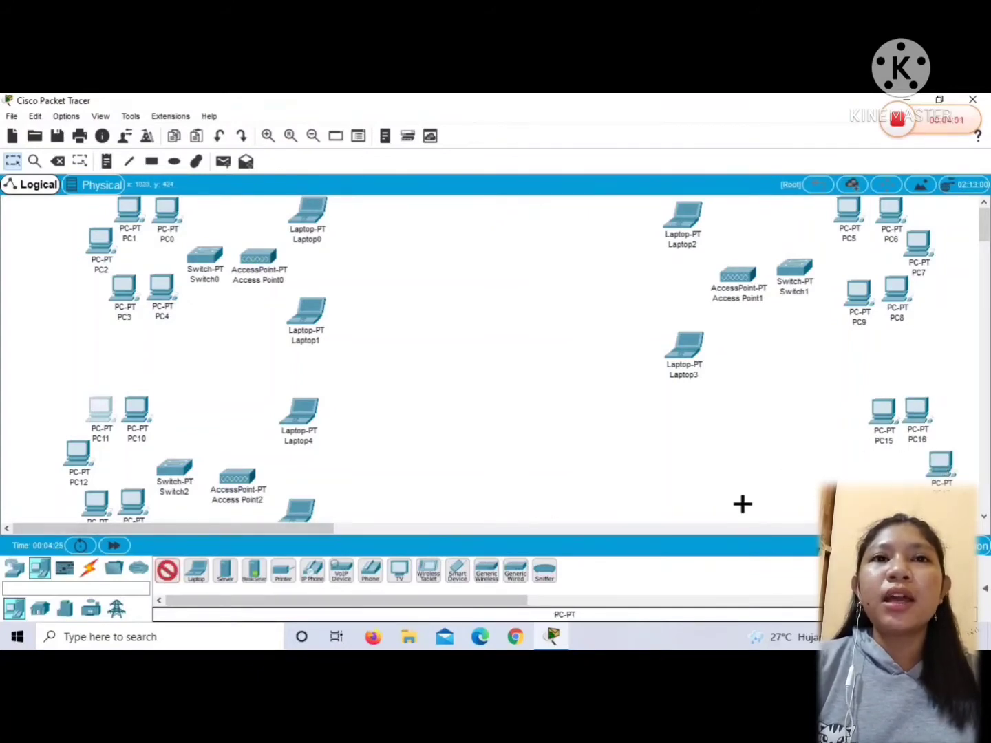
Add a PT-Switch beside the lower-right PCs and an AP-PT access point on the switch's inner side
click(14, 568)
click(45, 611)
click(833, 467)
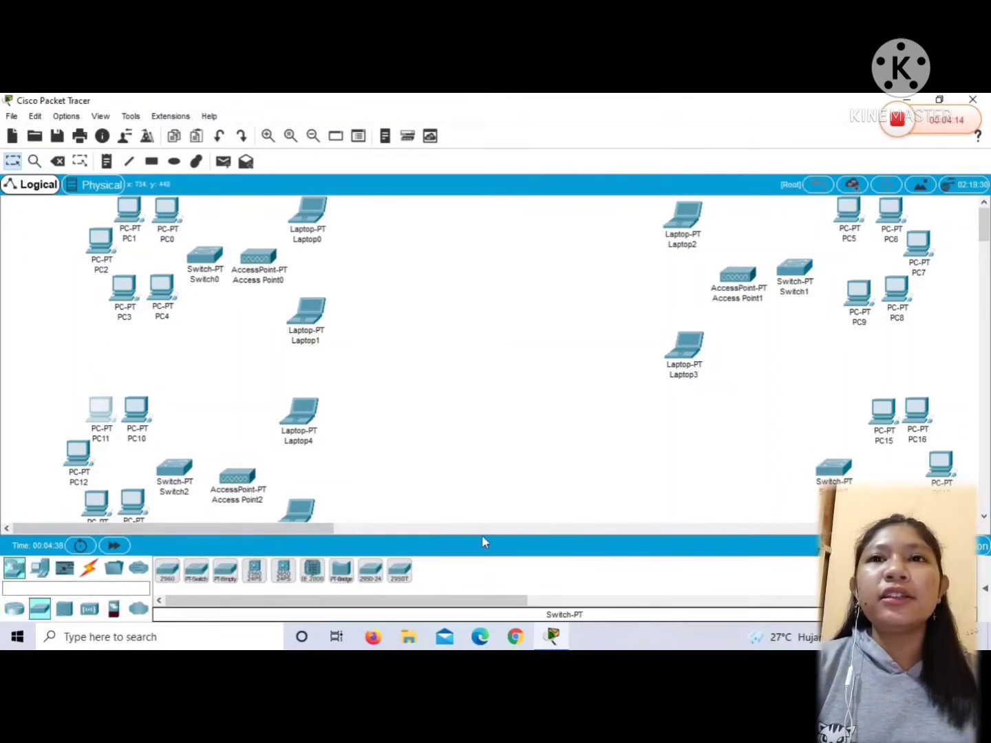
click(89, 609)
click(370, 571)
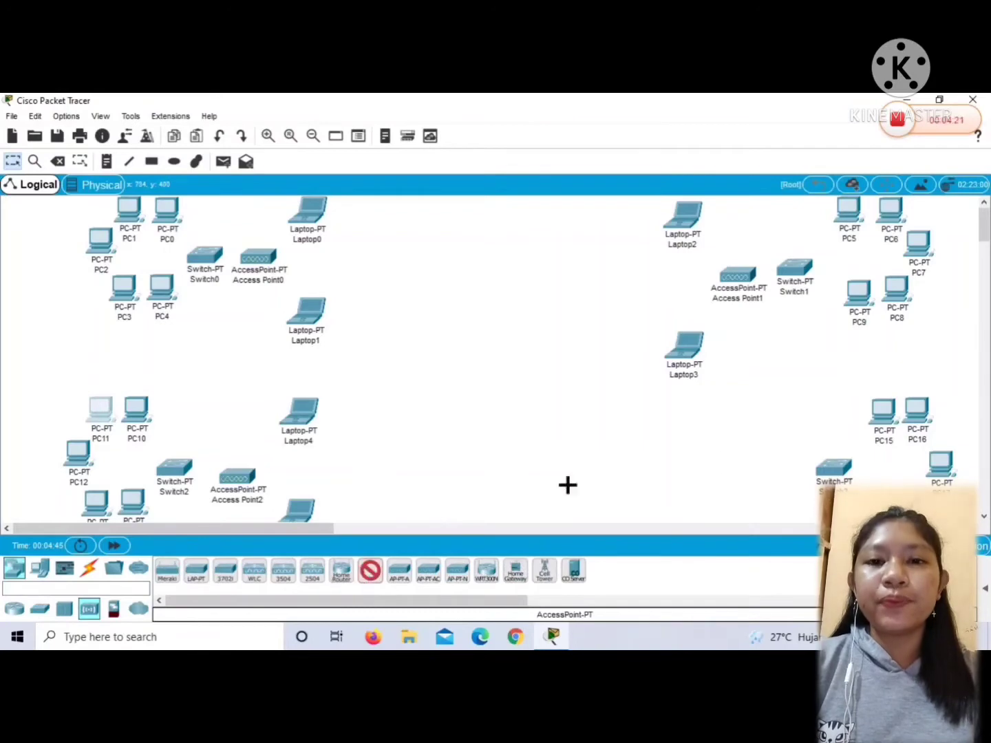
click(778, 475)
Place two laptops beside Access Point3, one above it and one below it
click(40, 567)
click(195, 570)
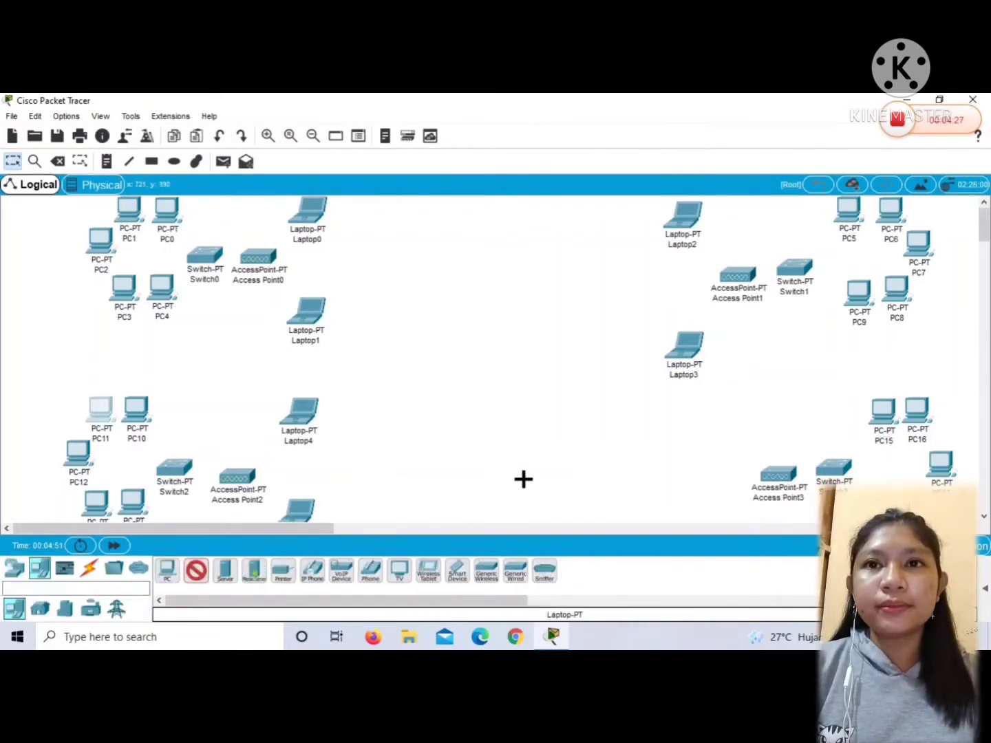
click(690, 432)
click(195, 569)
click(683, 523)
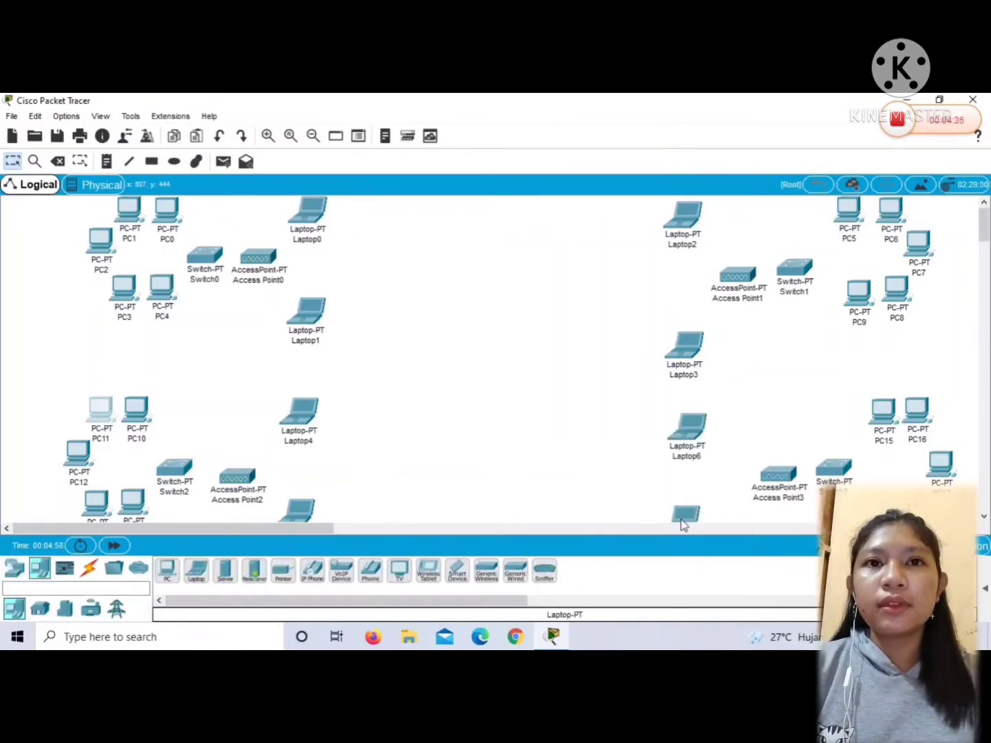
Place three PT-Routers in a triangle at the centre of the workspace, two side by side and one below
click(14, 567)
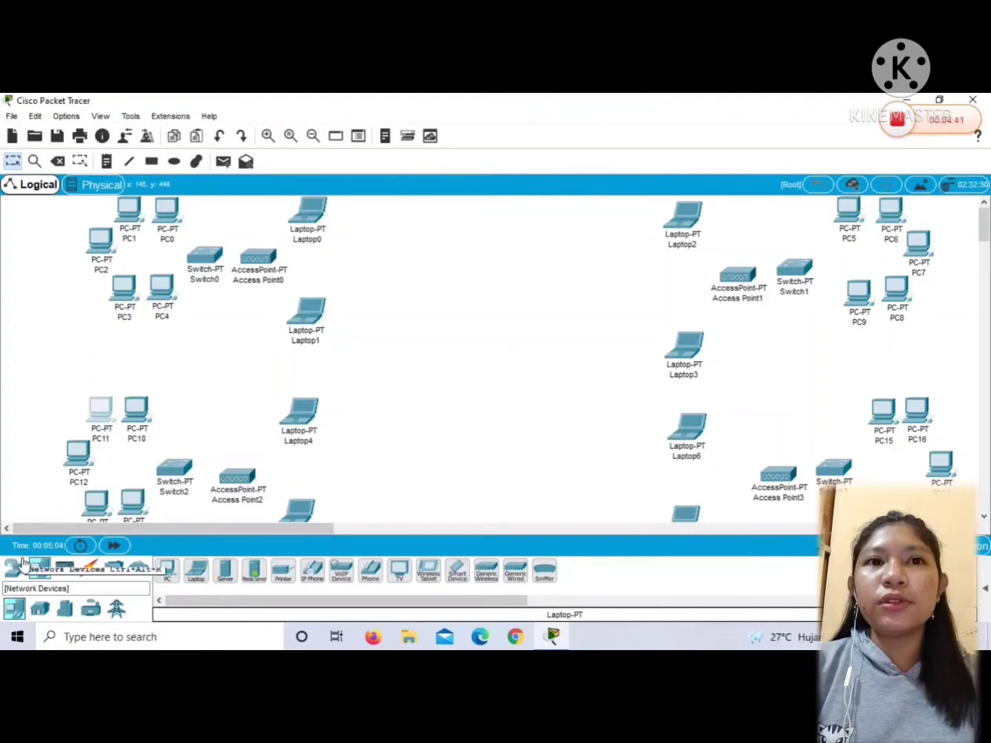
click(428, 571)
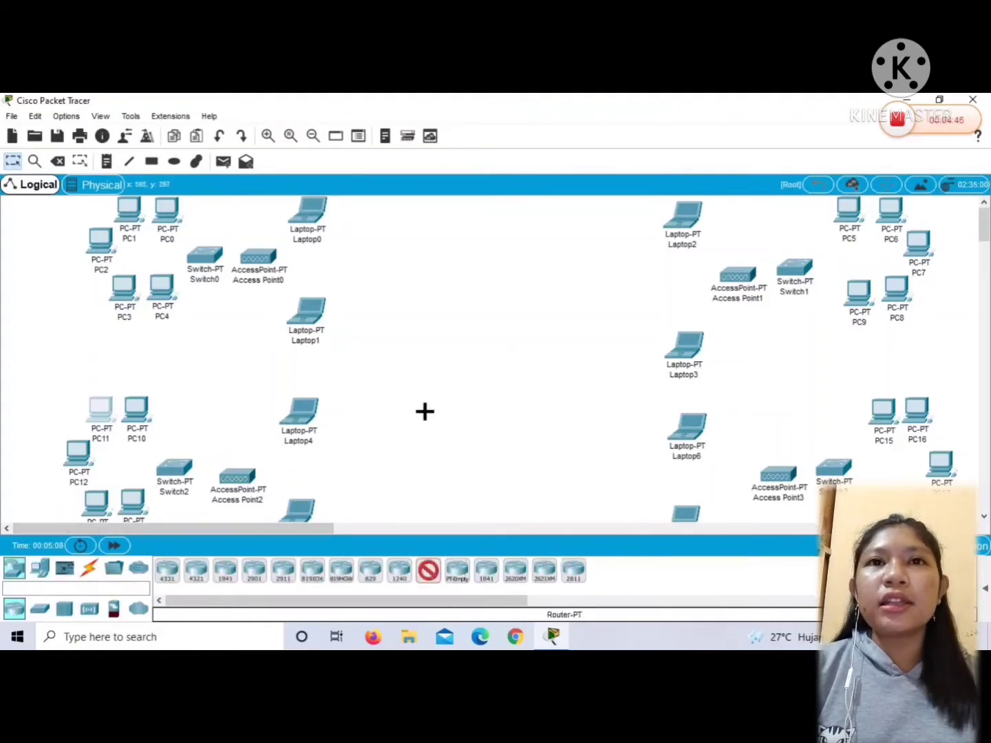
click(443, 319)
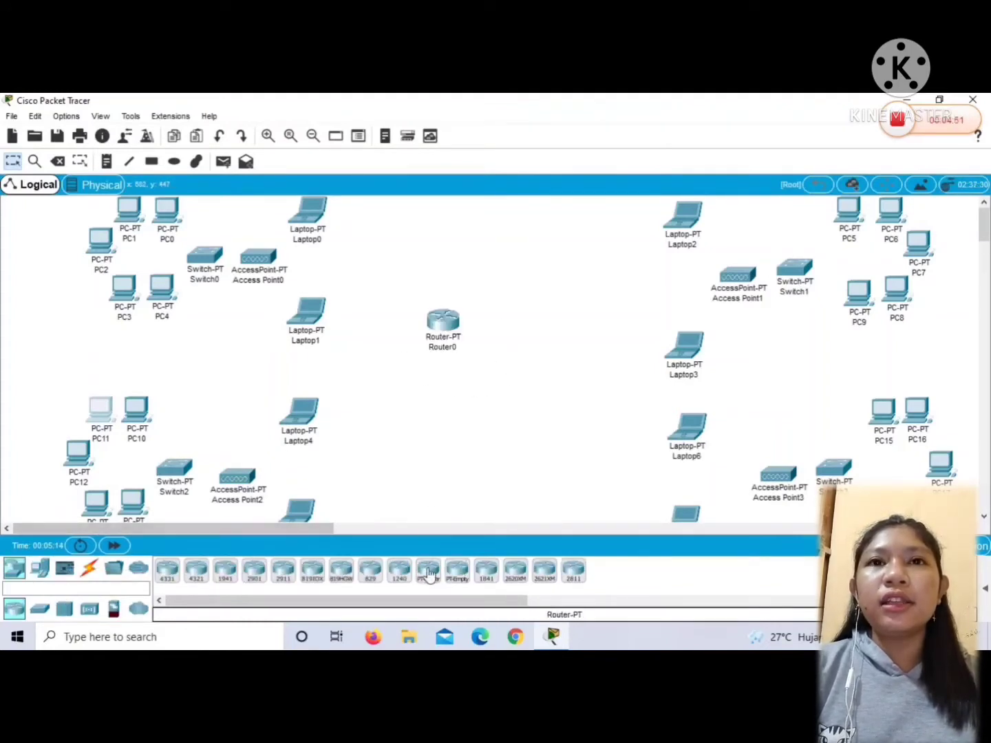
click(498, 320)
click(469, 376)
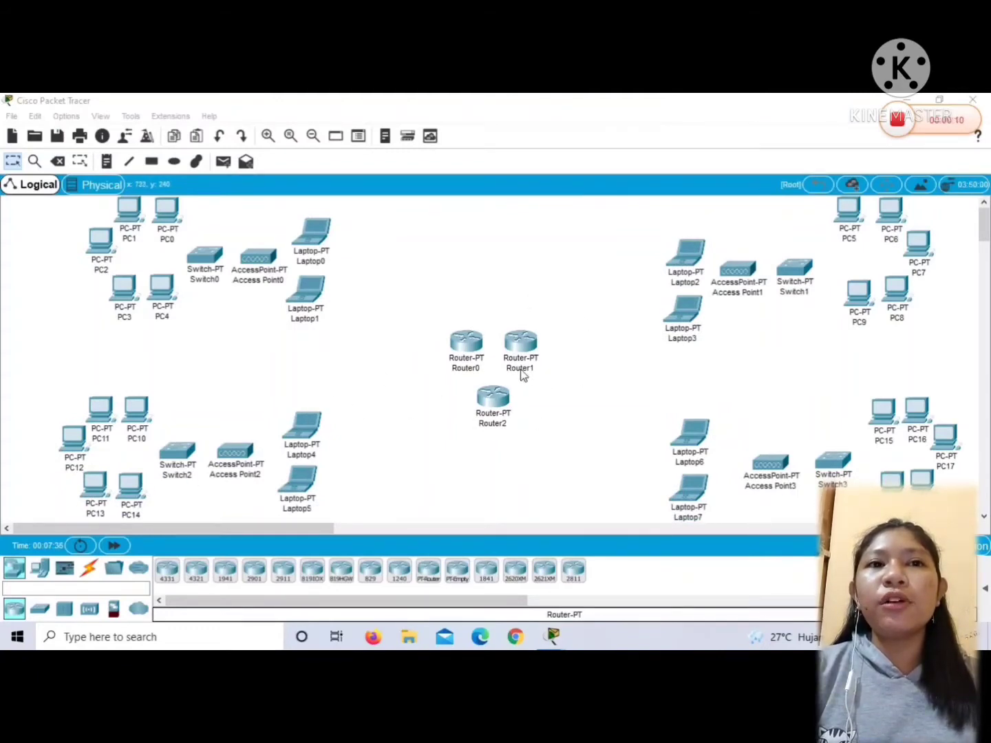
Connect FastEthernet0 of PC4 and PC3 to Switch0's FastEthernet0/1 and FastEthernet1/1 with copper straight-through cables
click(88, 567)
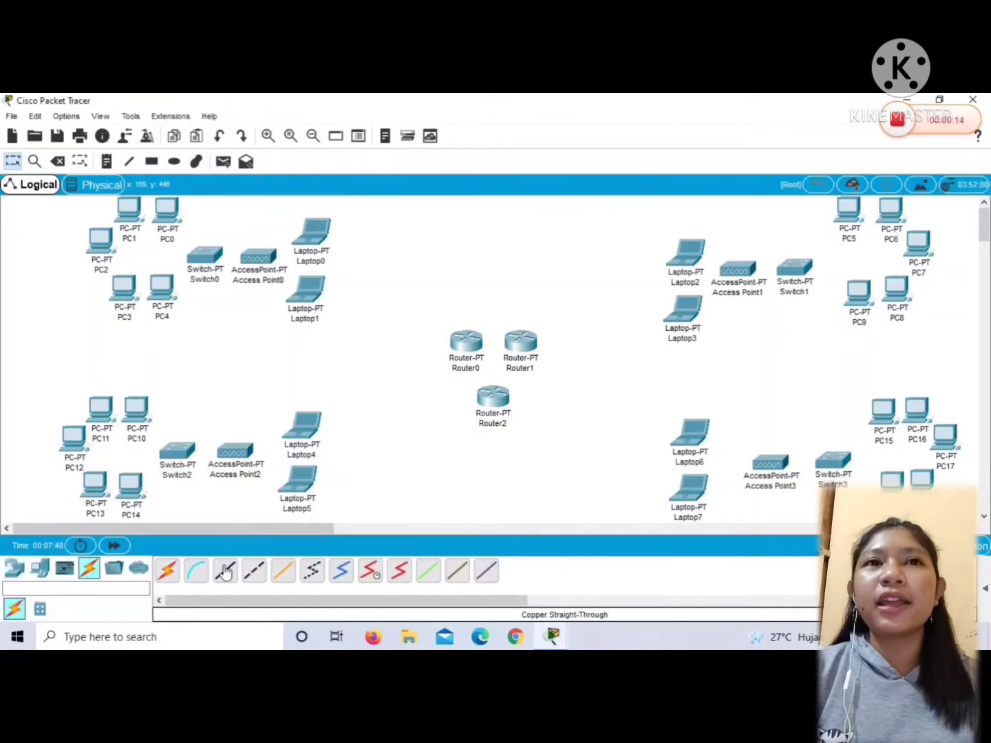
click(162, 283)
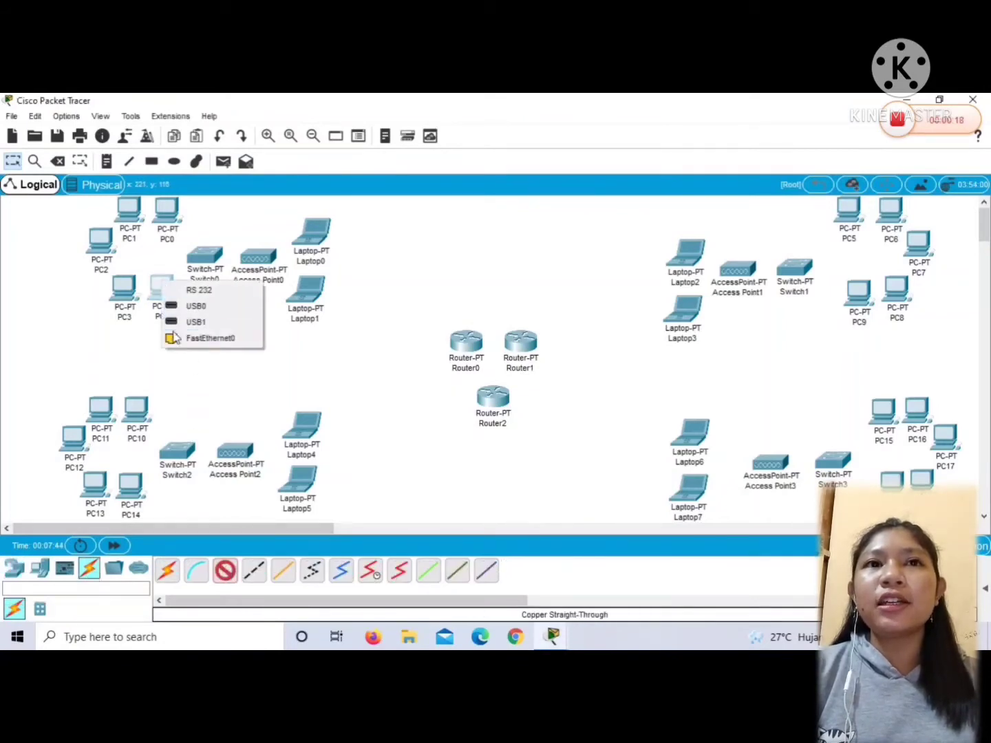
click(180, 338)
click(210, 262)
click(227, 276)
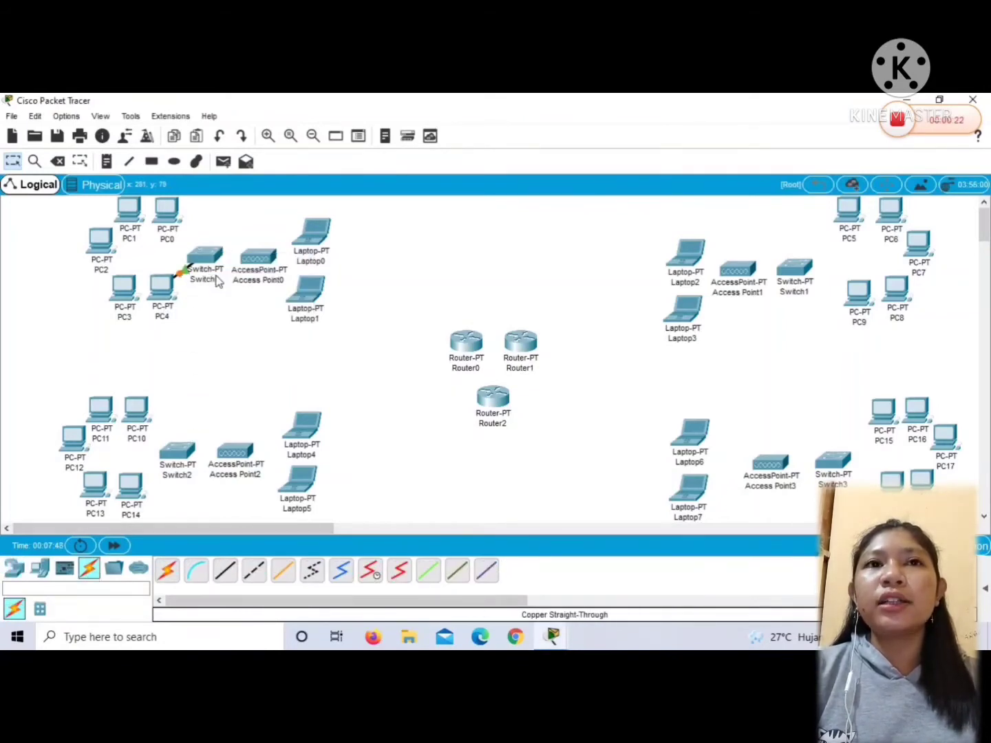
click(134, 295)
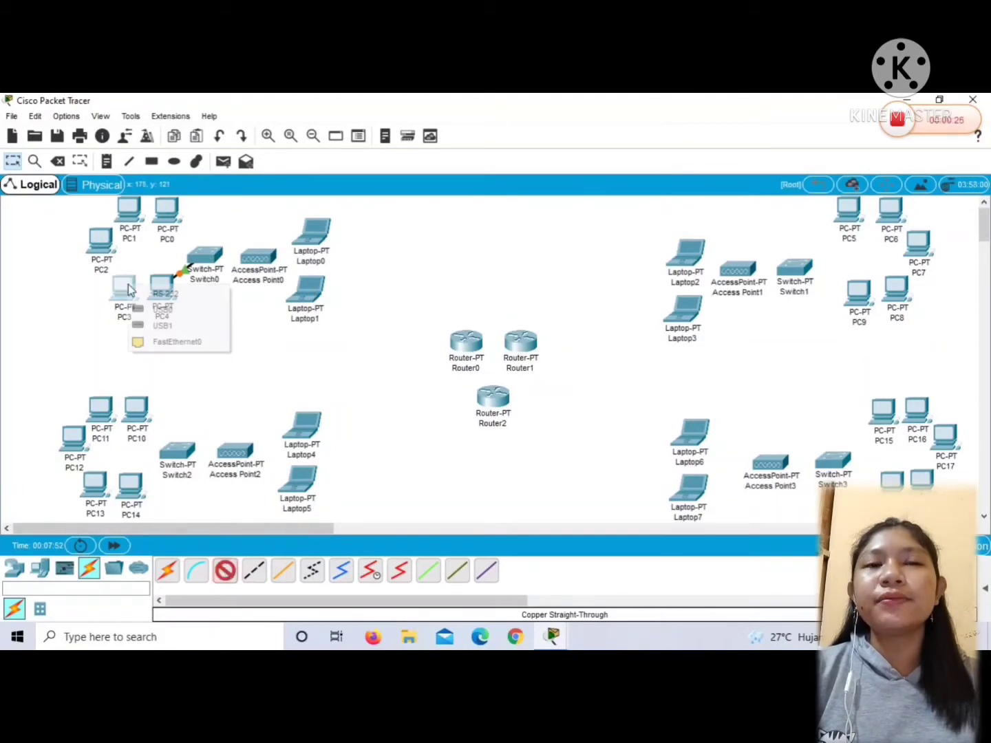
click(168, 342)
click(198, 260)
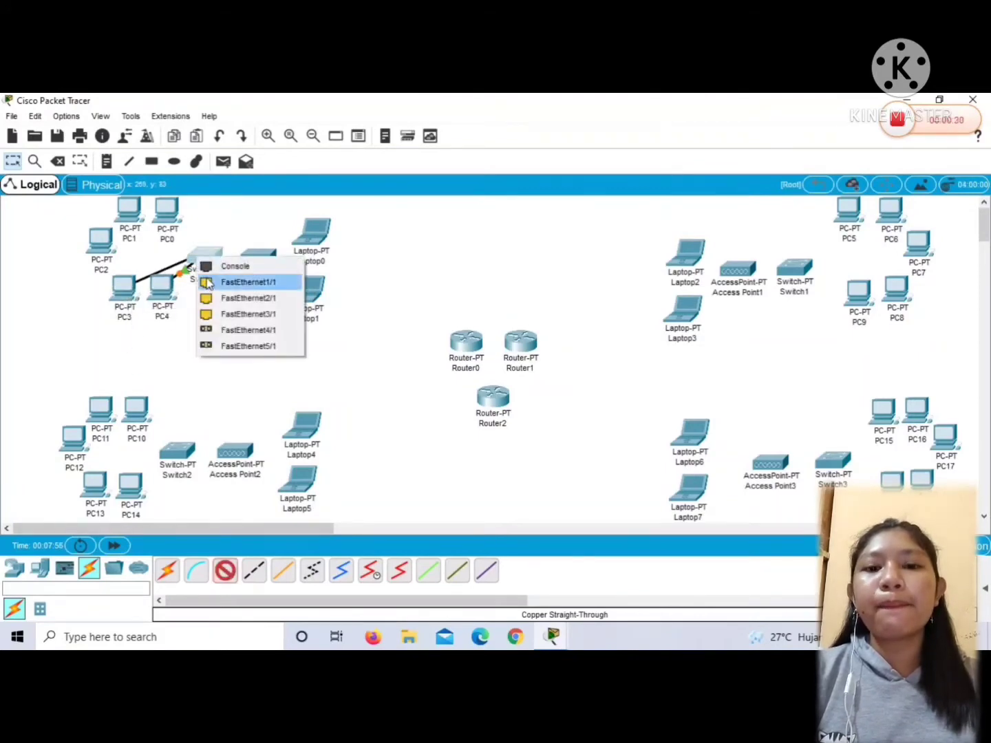
click(209, 281)
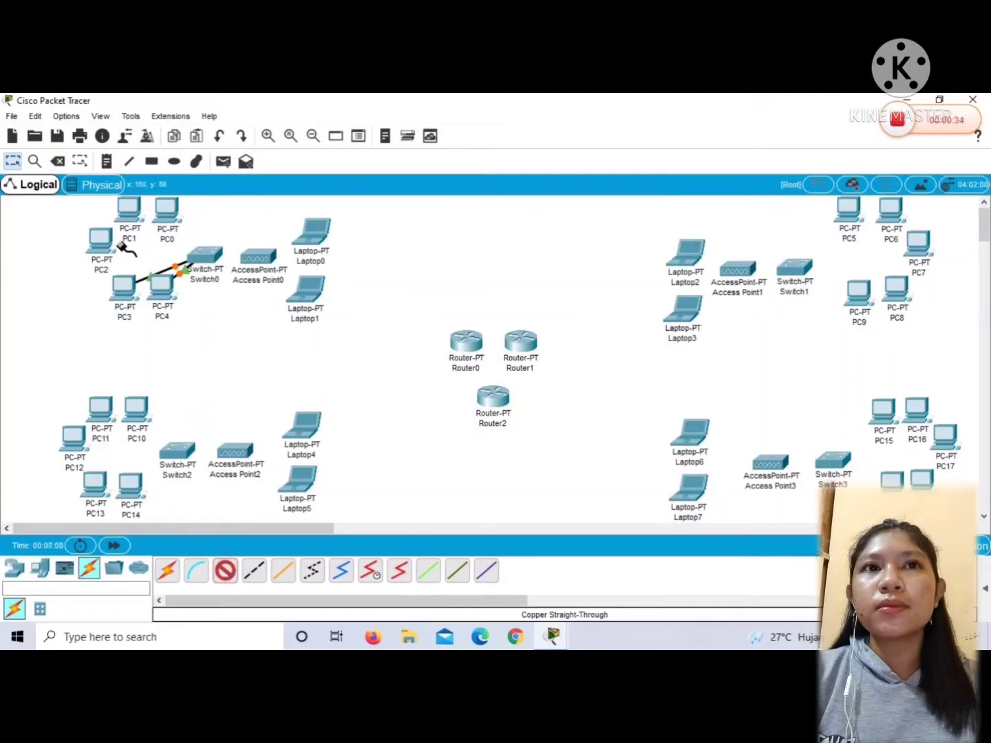
Connect PC2 and PC1 to Switch0's FastEthernet2/1 and FastEthernet3/1 with copper straight-through cables
click(99, 241)
click(140, 289)
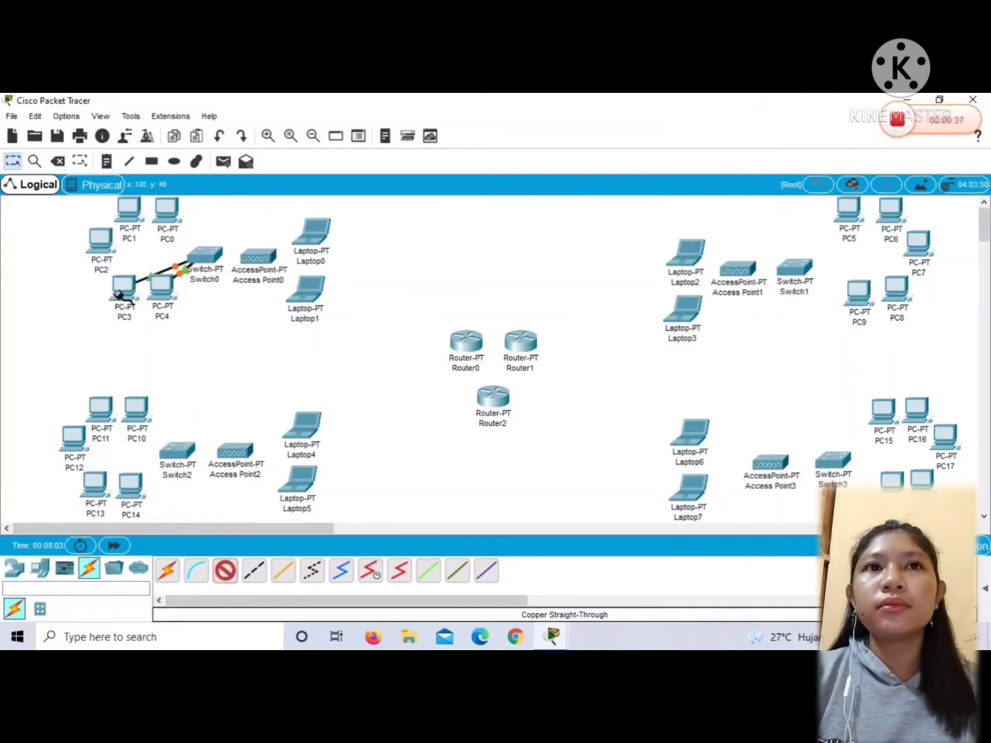
click(194, 263)
click(203, 281)
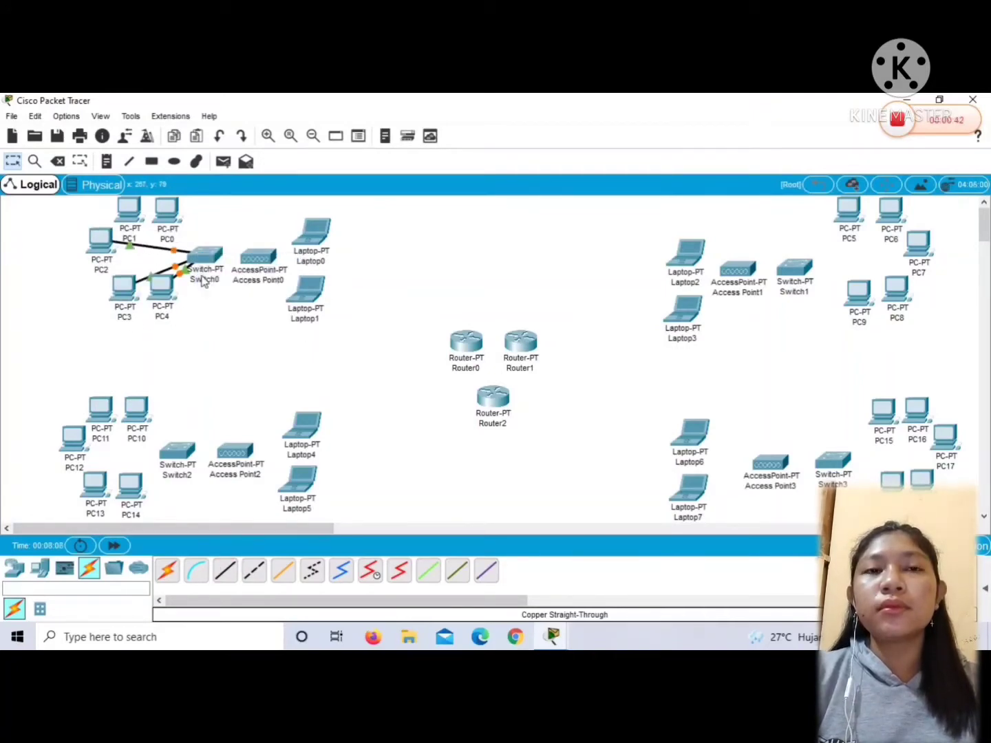
click(225, 570)
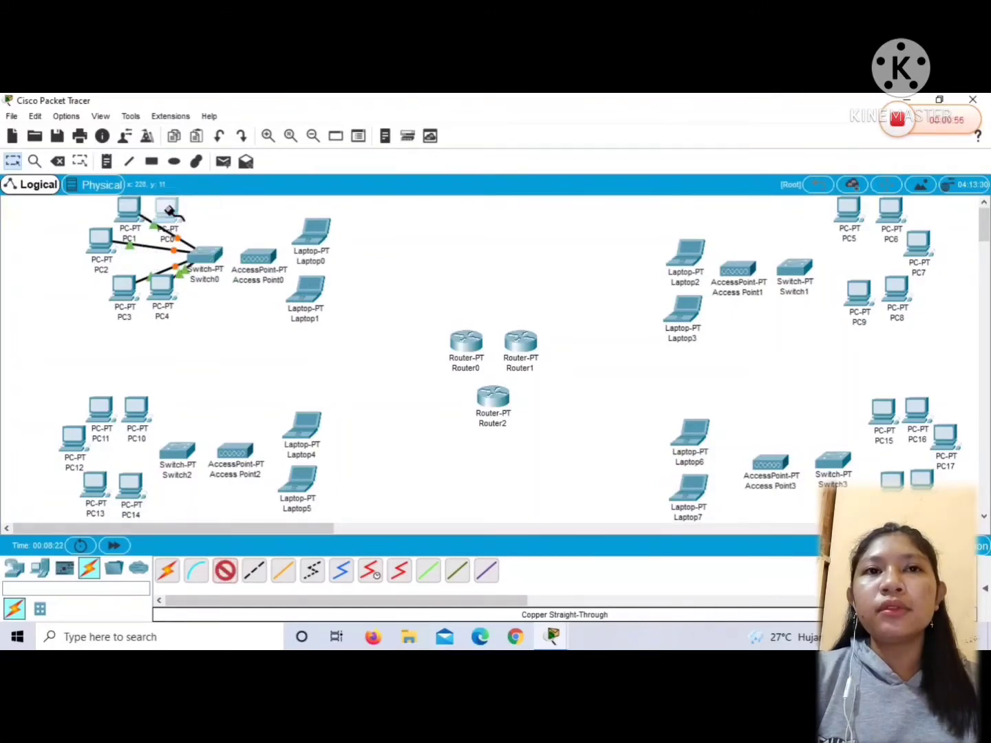
Try to connect PC0 to Switch0 with a copper straight-through cable
click(169, 209)
click(207, 261)
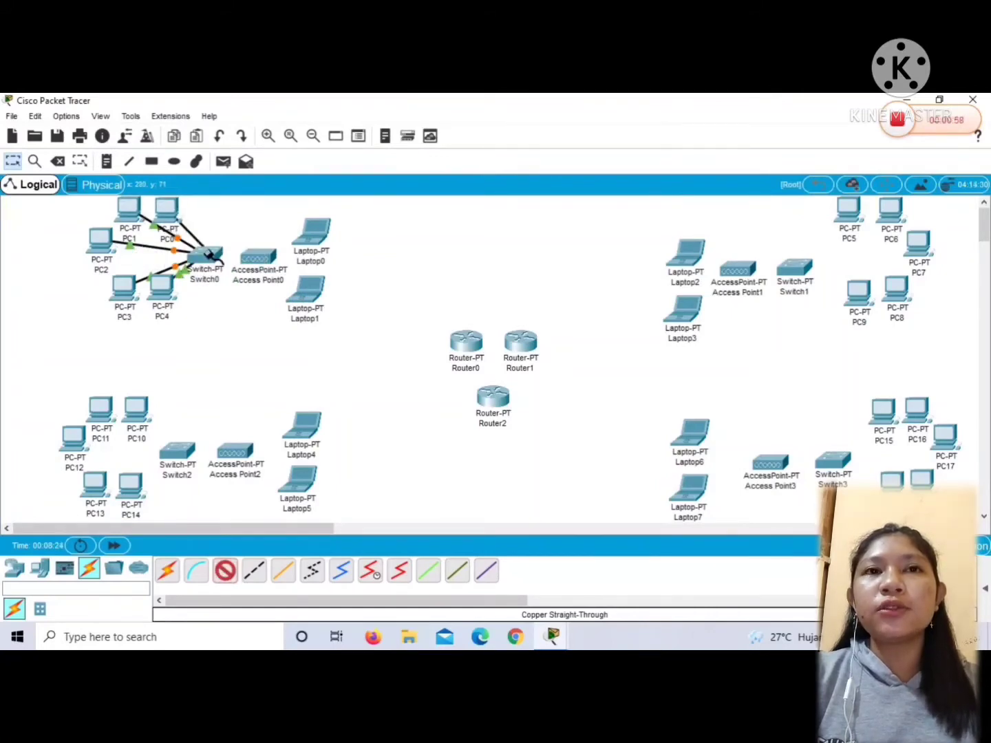
click(206, 251)
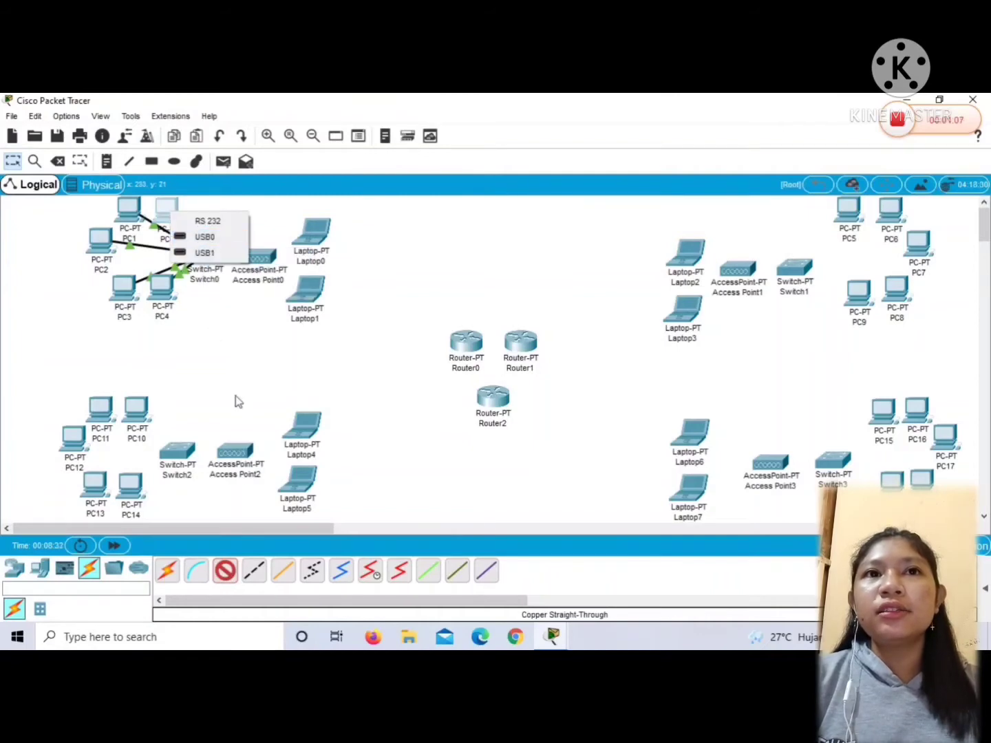
click(227, 571)
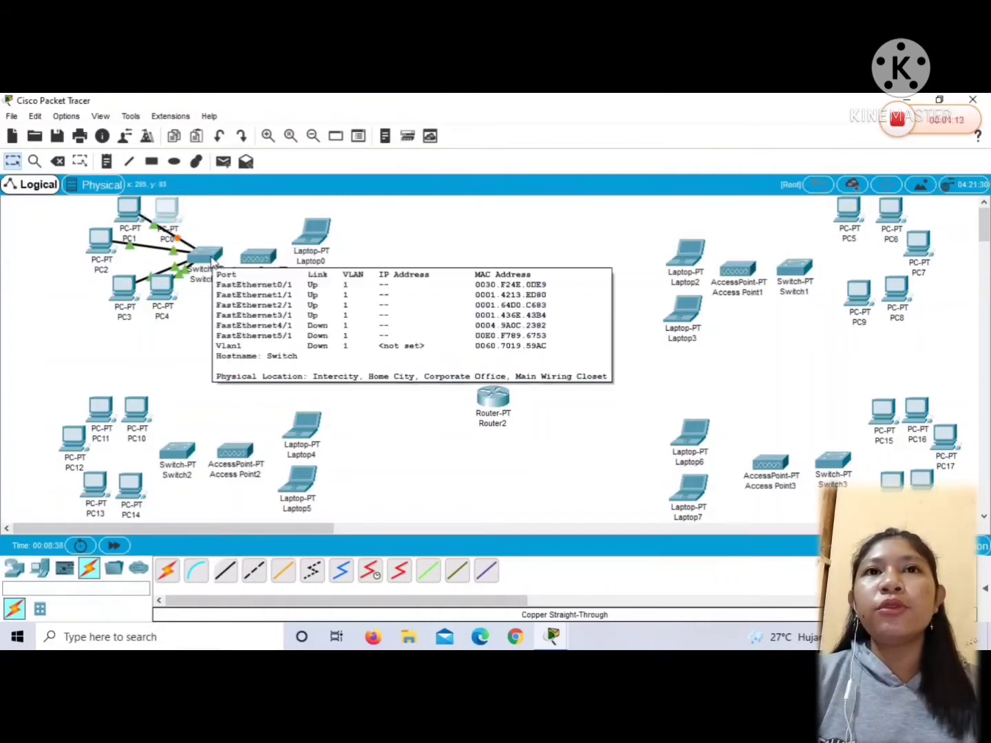
Open Switch0's physical device view and switch off its power
click(218, 268)
click(675, 381)
click(675, 380)
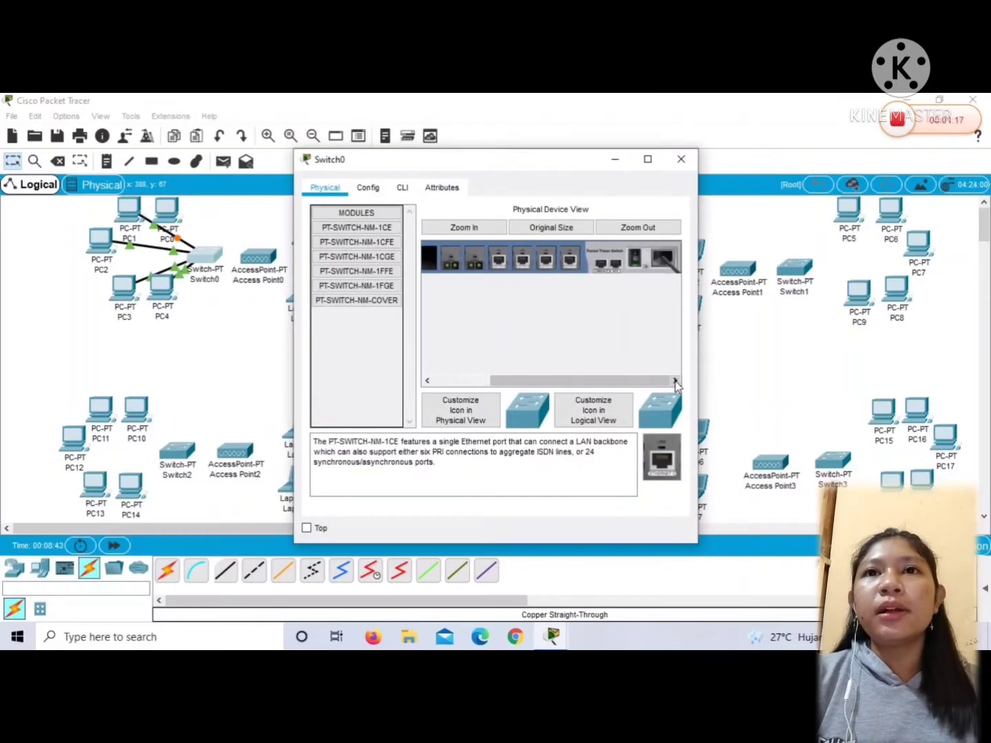
Fit four PT-SWITCH-NM-1CE modules into Switch0's empty slots, switch its power back on and close the device window
click(427, 381)
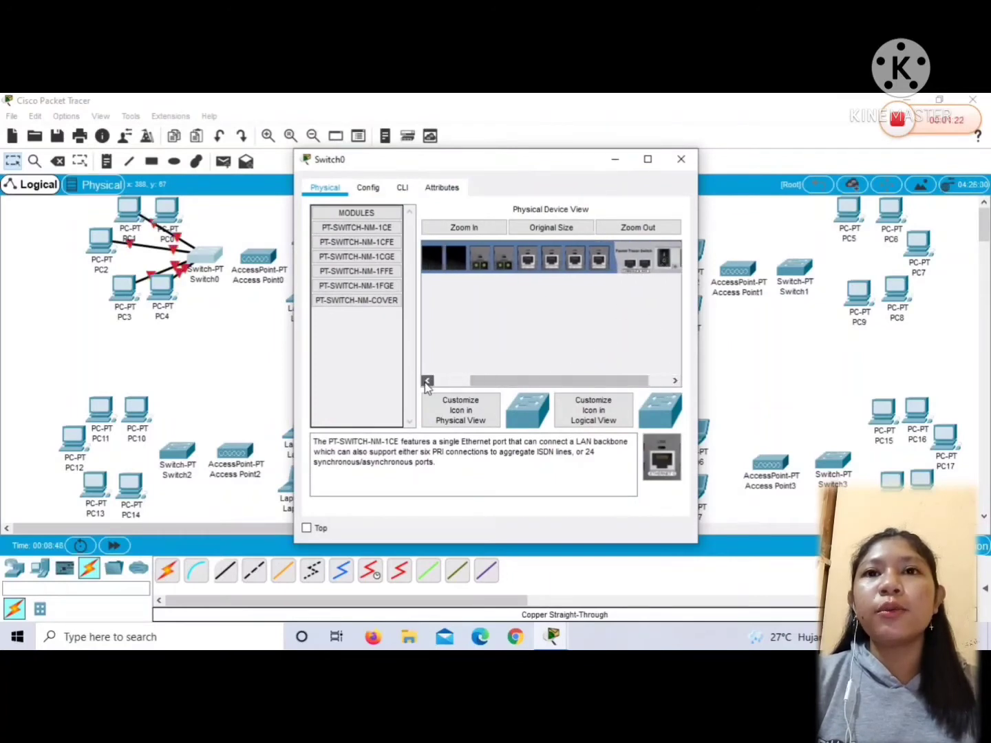
drag(661, 463, 514, 265)
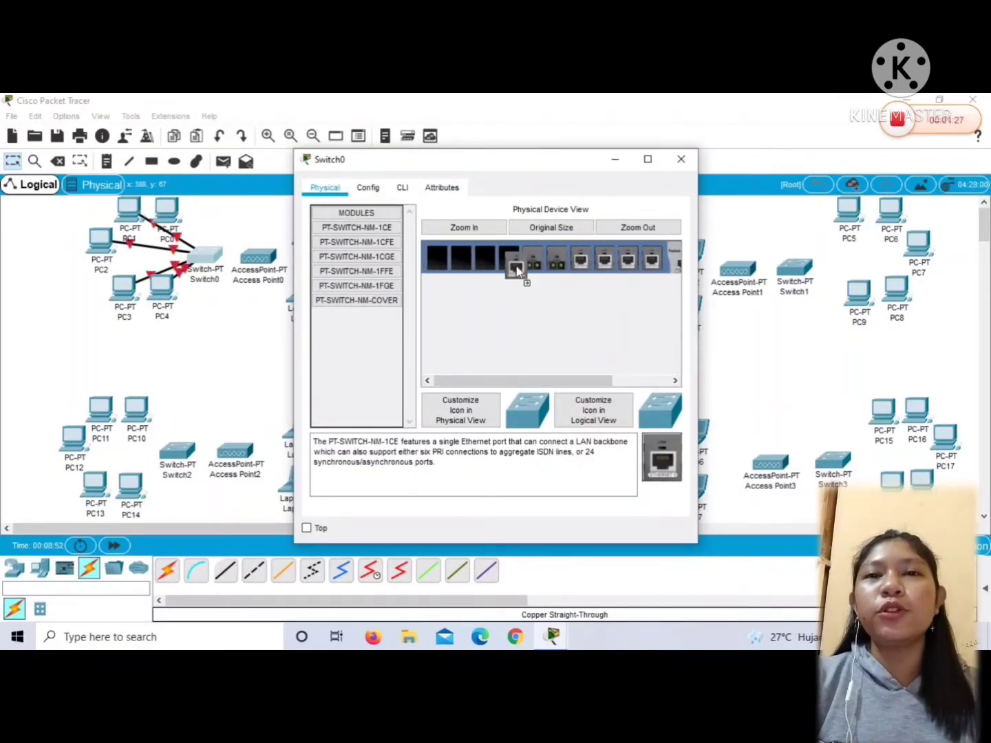
drag(662, 462, 462, 264)
drag(666, 460, 439, 260)
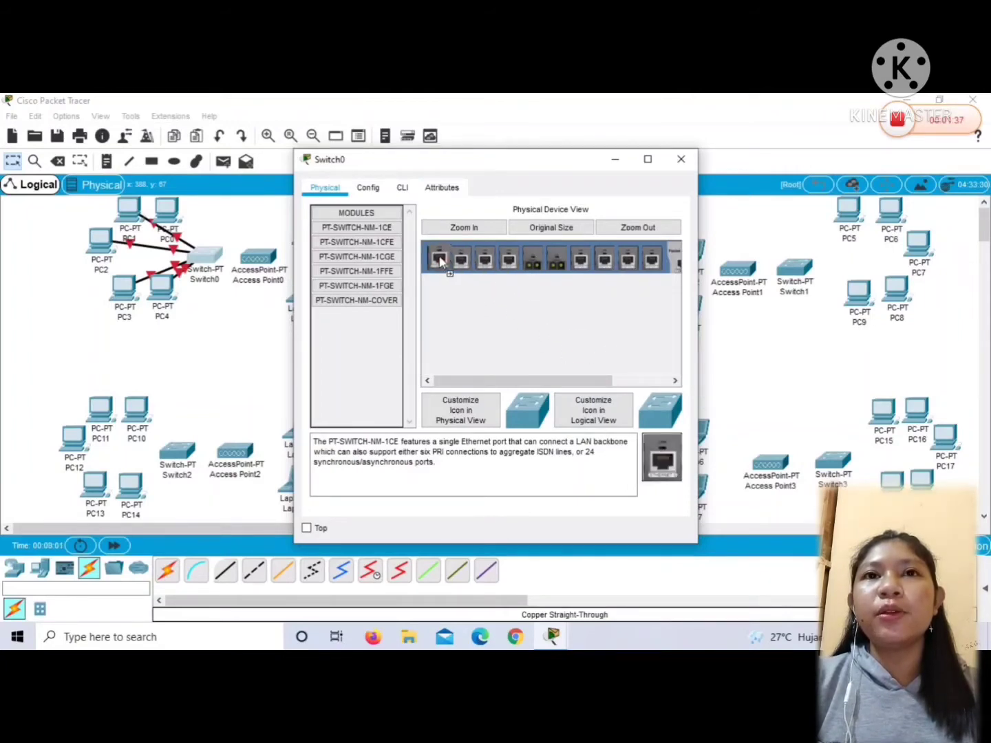
click(677, 382)
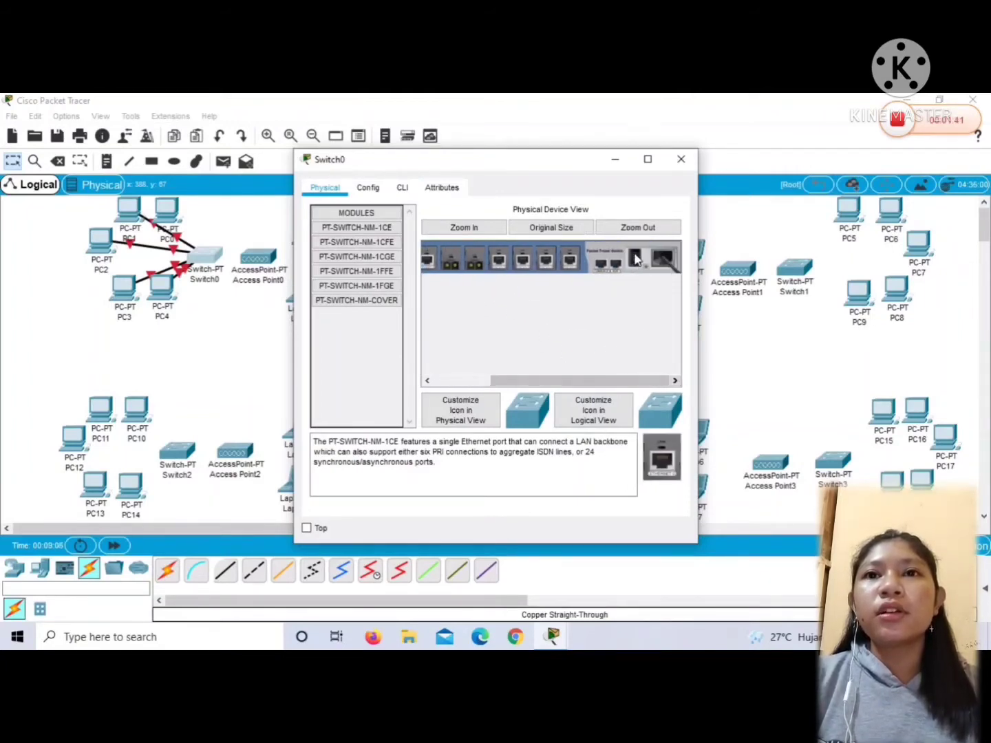
click(684, 163)
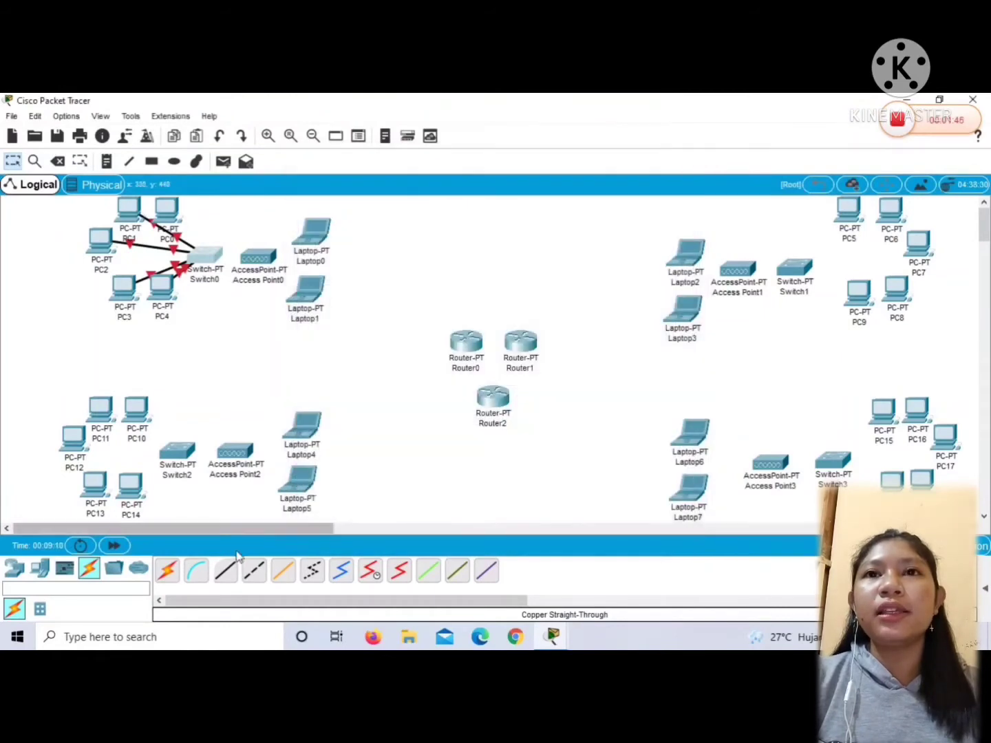
Connect PC0 to Switch0's Ethernet6/1 port with a copper straight-through cable
click(181, 210)
click(215, 260)
click(204, 254)
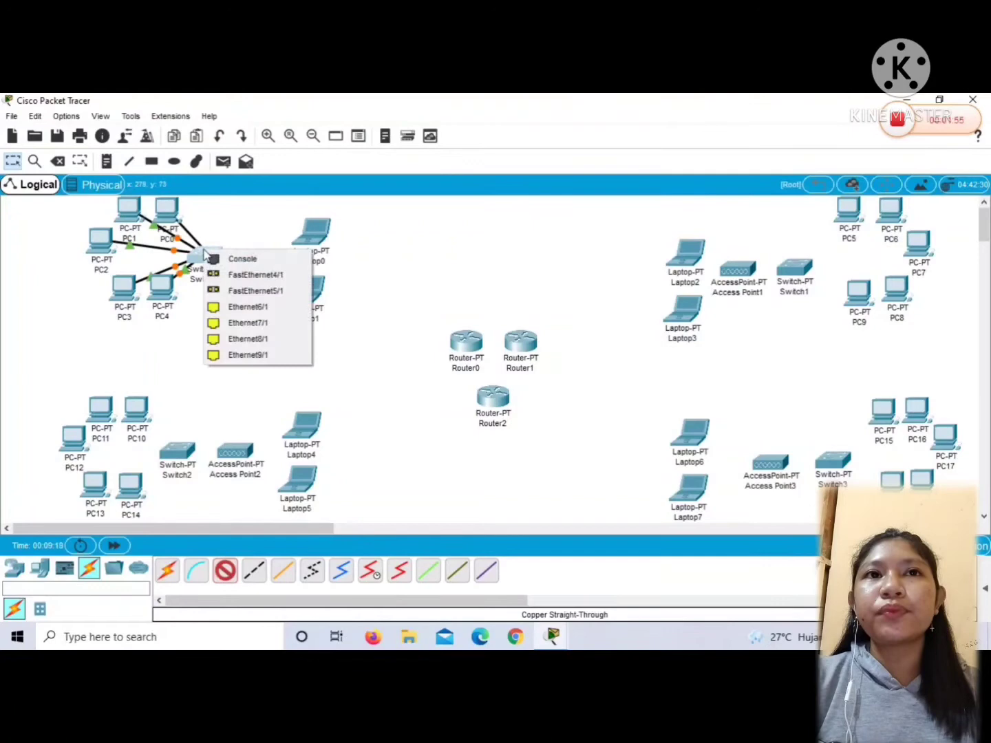
click(230, 309)
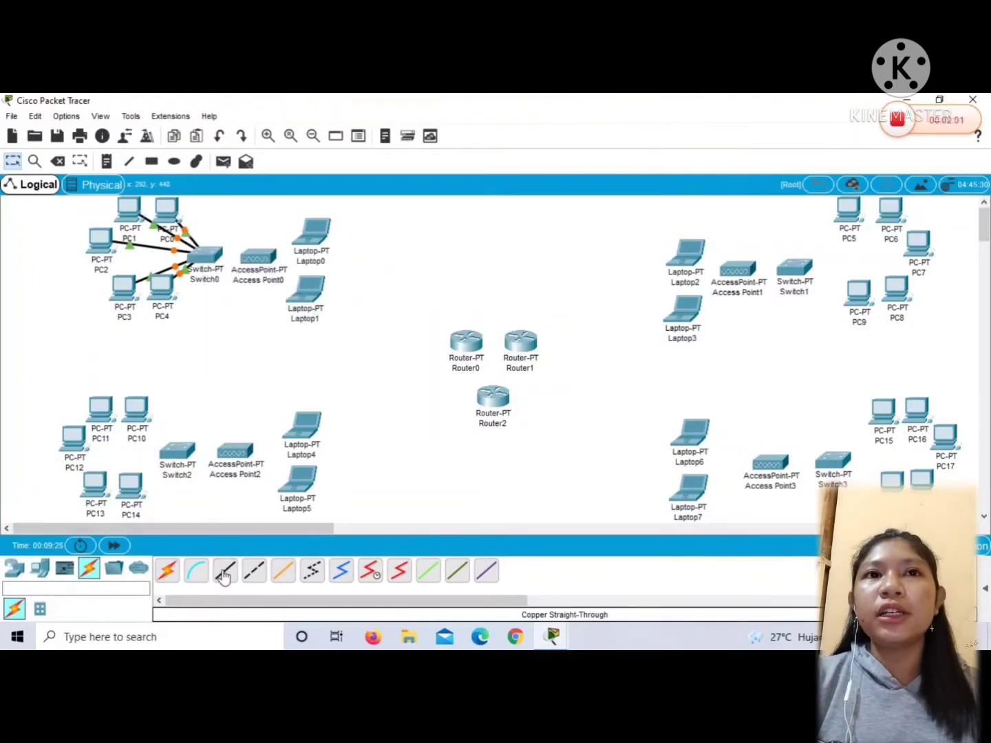
Connect PC10 and PC11 to Switch2 with copper straight-through cables, using FastEthernet0 on PC11
click(134, 413)
click(162, 470)
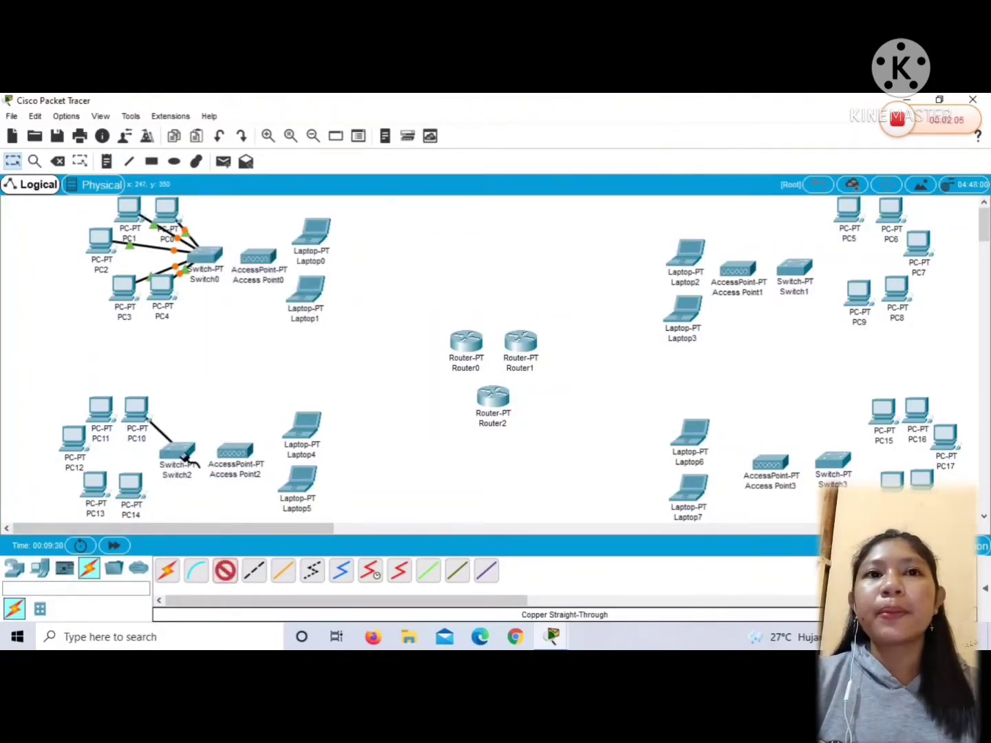
click(183, 455)
click(198, 480)
click(101, 411)
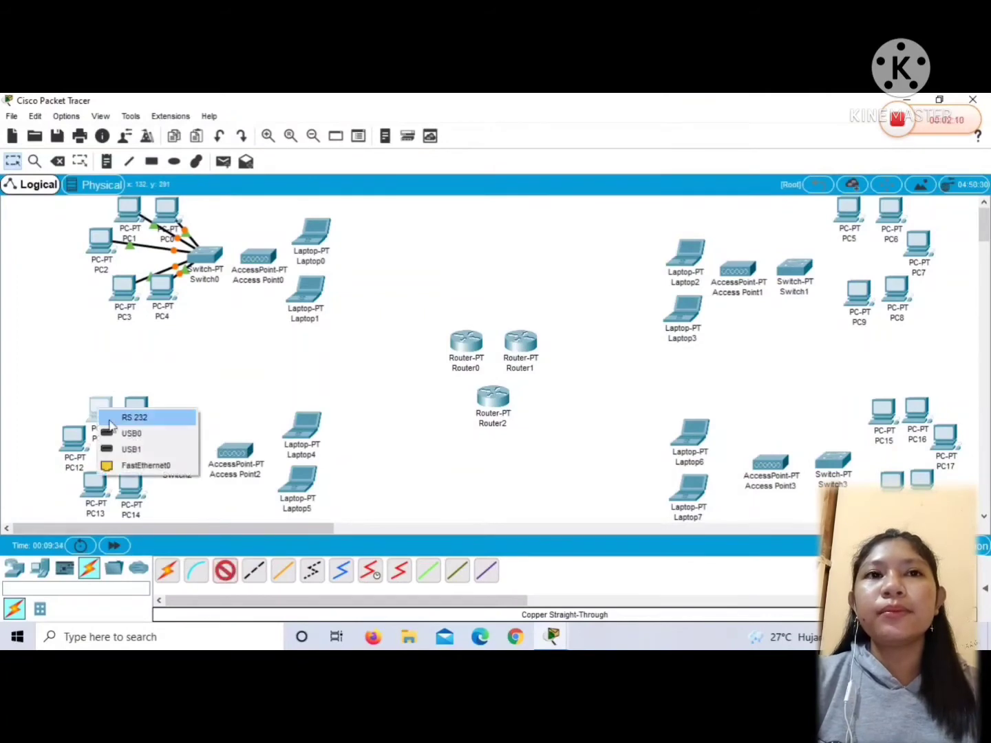
click(138, 465)
click(170, 453)
click(176, 472)
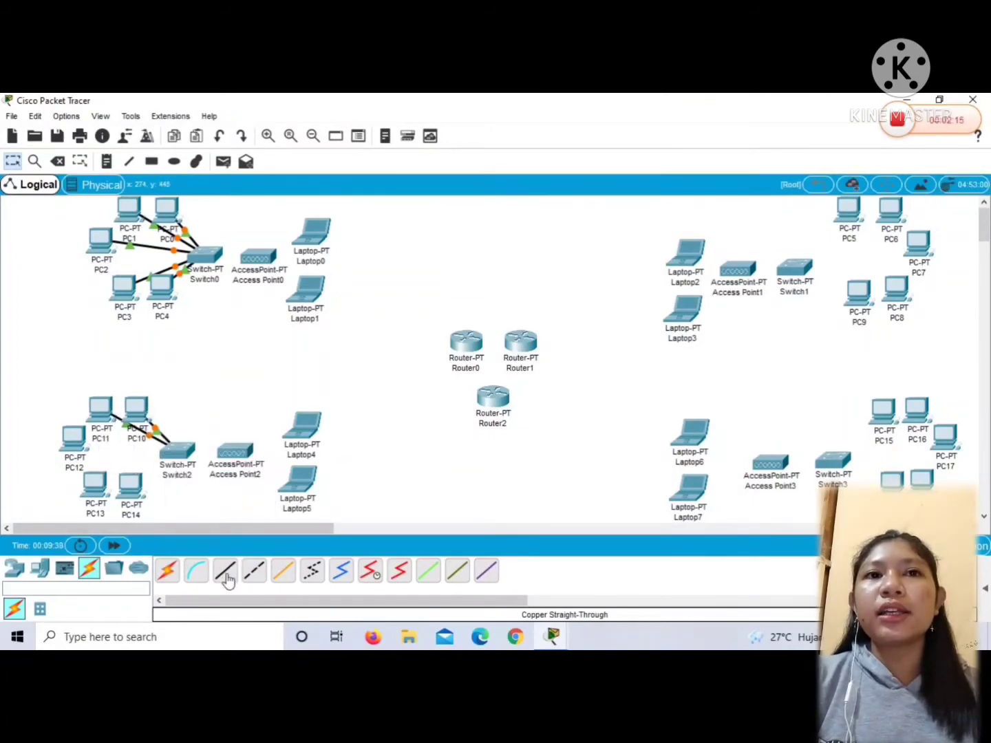
Connect PC12 and PC13 to Switch2 with copper straight-through cables
click(82, 443)
click(117, 503)
click(172, 455)
click(186, 493)
click(226, 572)
click(95, 488)
click(130, 540)
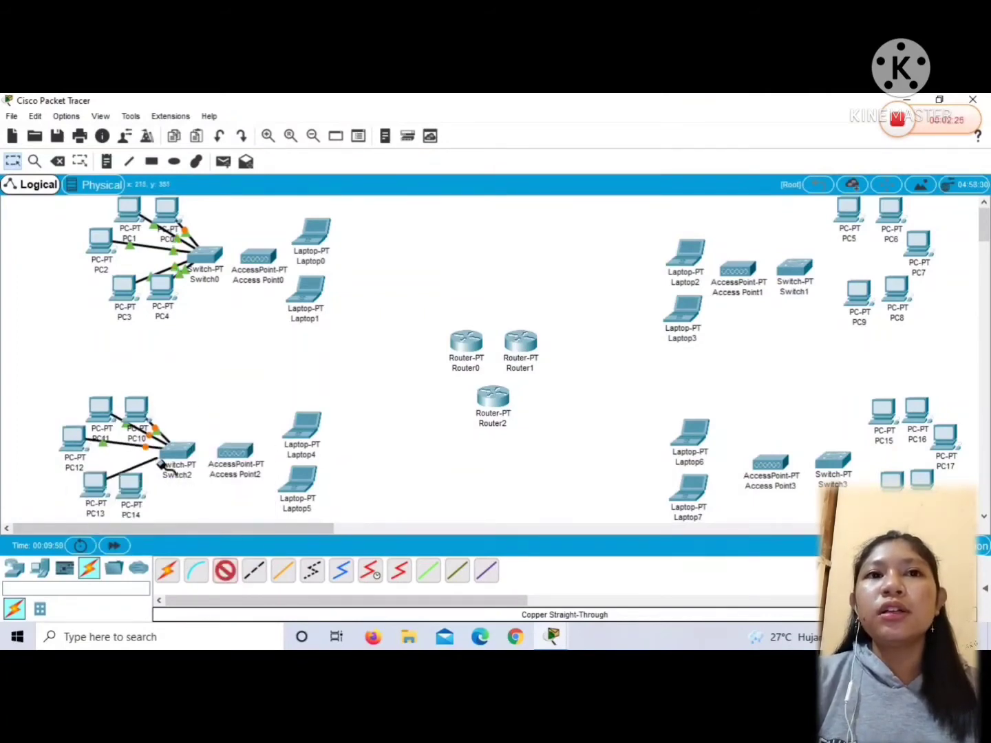
click(176, 451)
click(182, 484)
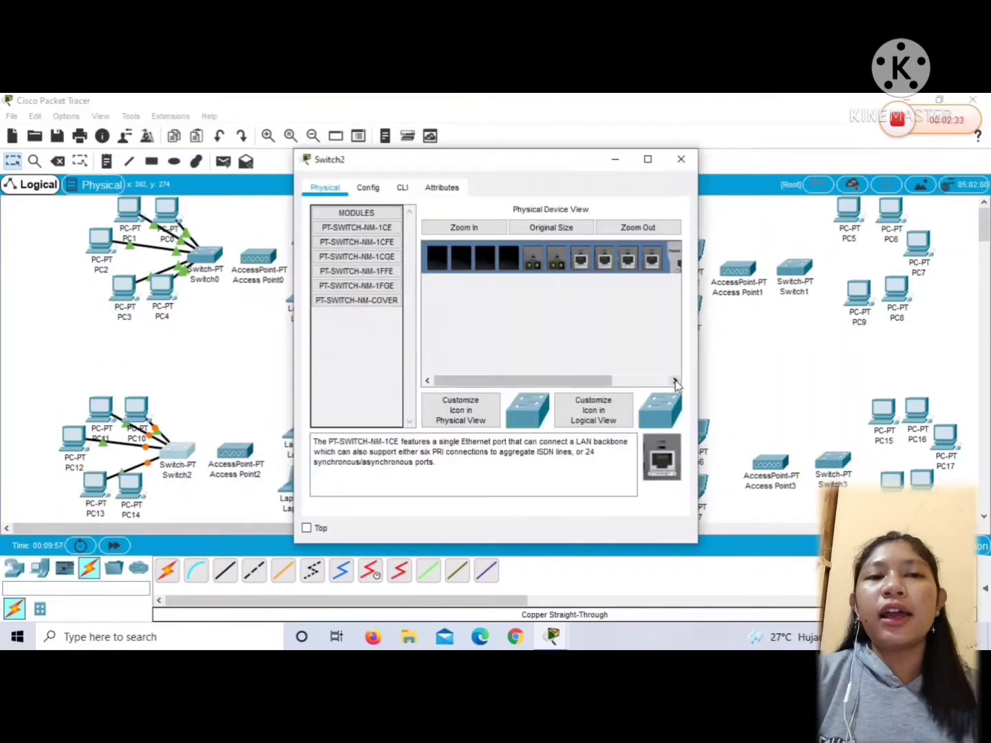
Fit PT-SWITCH-NM-1CE modules into Switch2's empty slots and connect PC14 to Switch2 with a copper straight-through cable
scroll(471, 365, right, 1)
scroll(471, 365, left, 1)
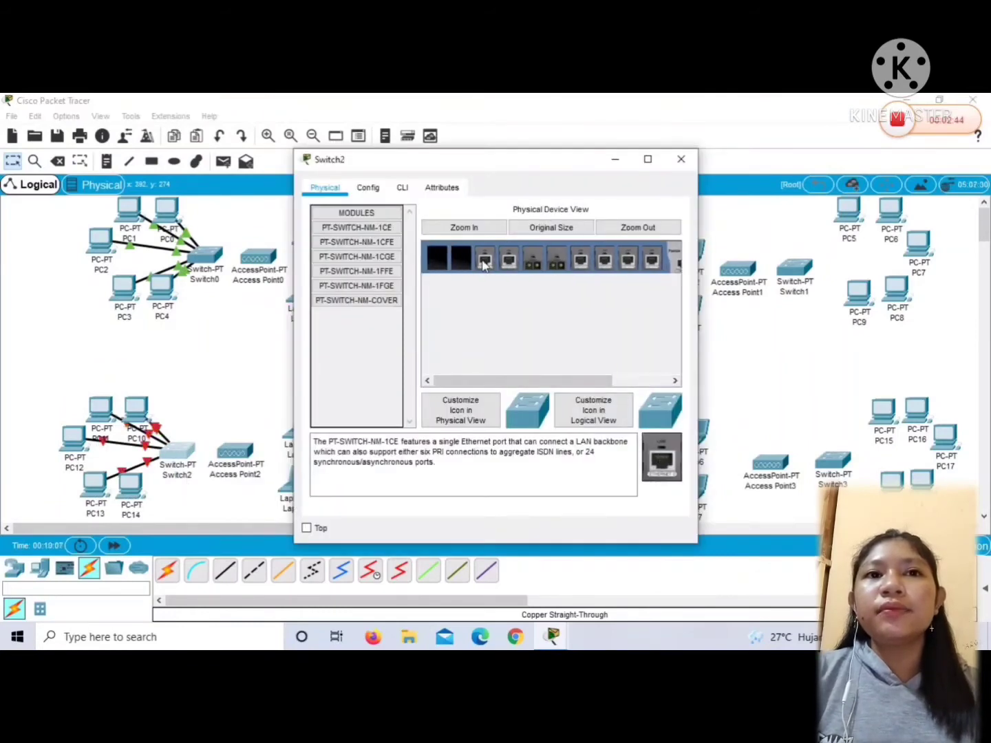
drag(484, 264, 469, 269)
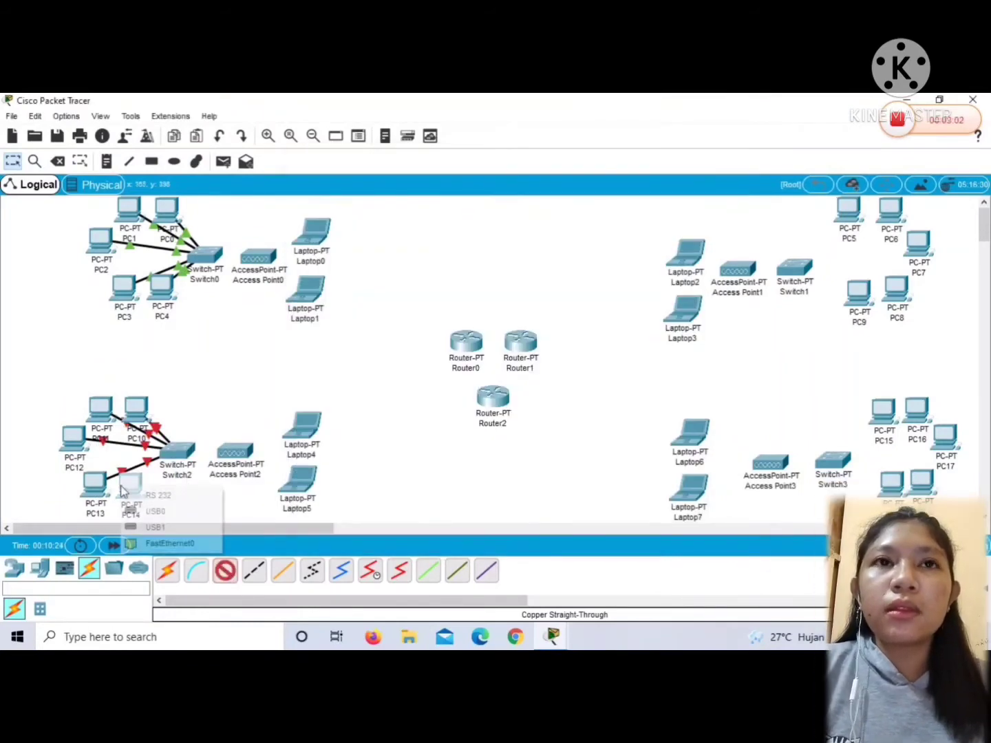
click(155, 525)
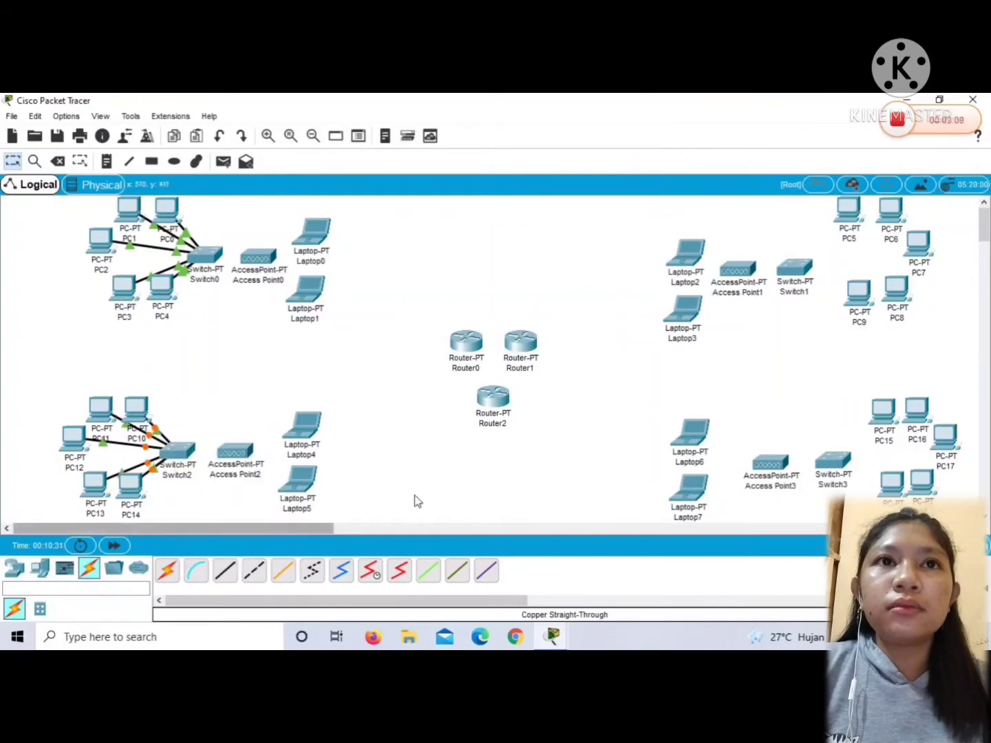
Fit four PT-SWITCH-NM-1CE modules into Switch1's empty slots with its power switched off, restore power and close the device window
click(793, 272)
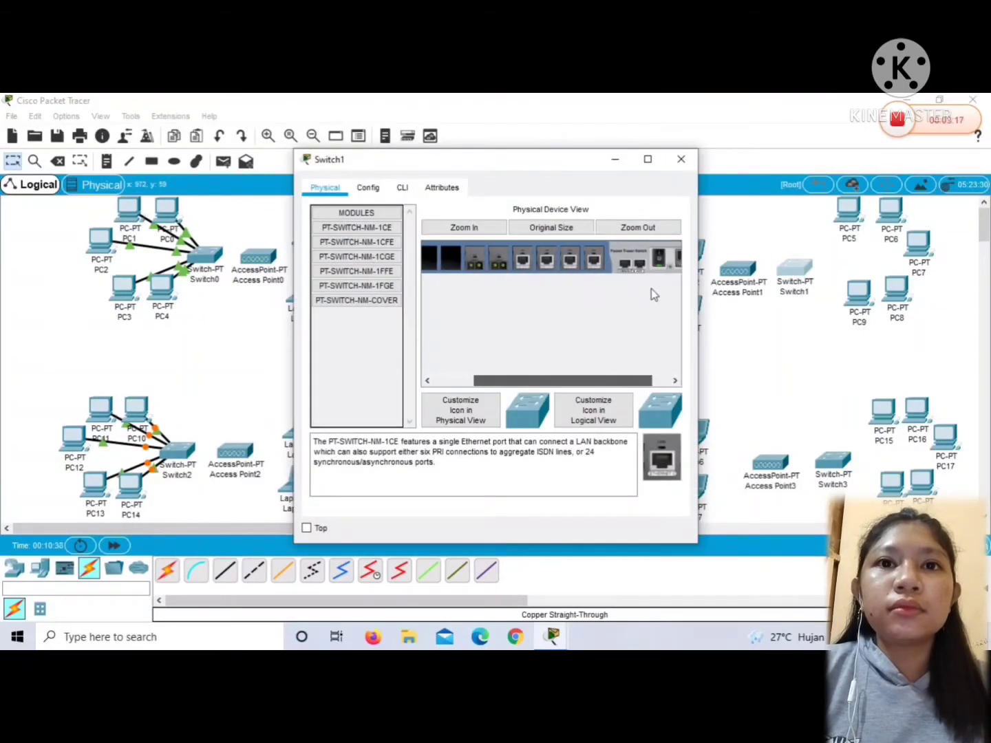
scroll(528, 380, right, 1)
scroll(529, 379, left, 1)
drag(662, 458, 513, 262)
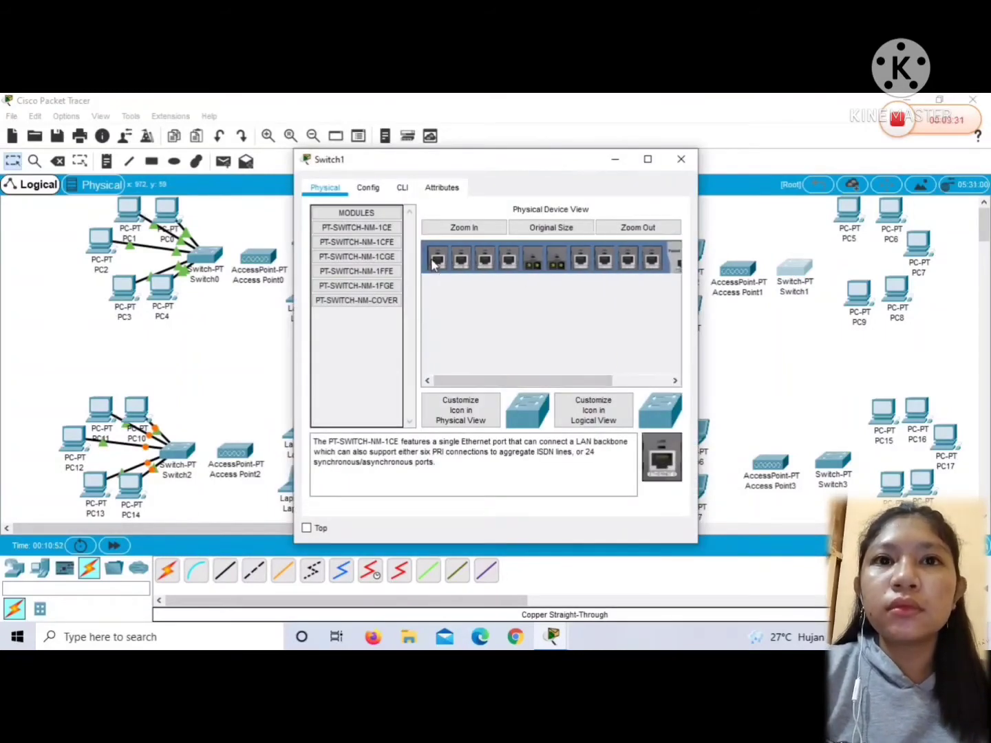
click(681, 159)
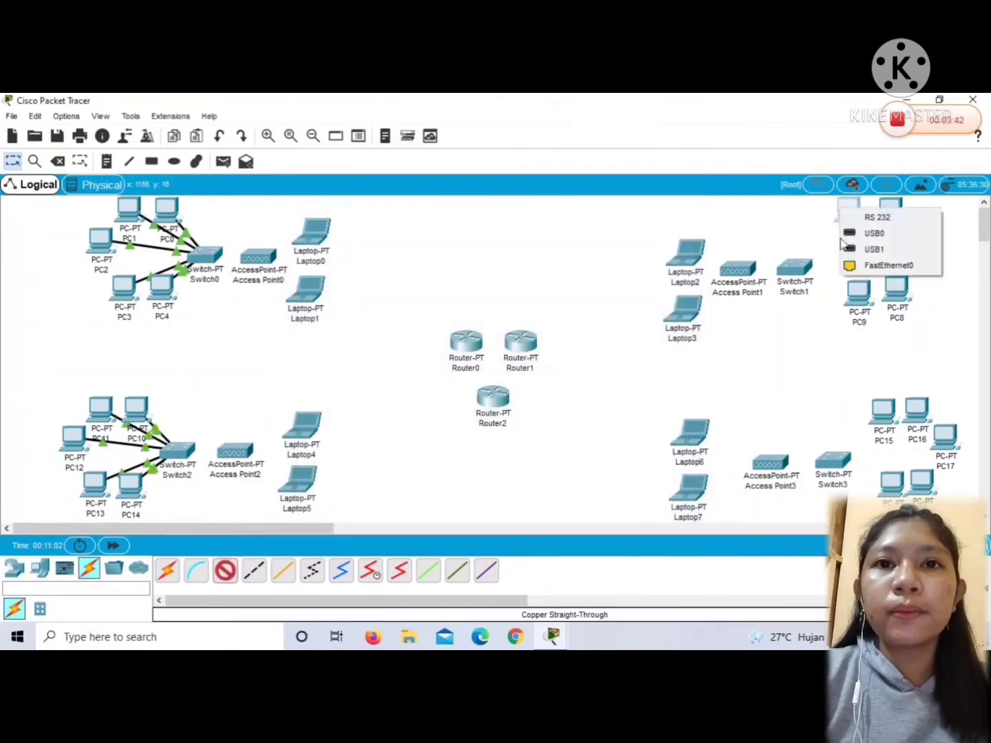
Connect PC5, PC6, PC7, PC8 and PC9 to Switch1 with copper straight-through cables, using FastEthernet2/1 on the switch for PC6
click(888, 262)
click(801, 297)
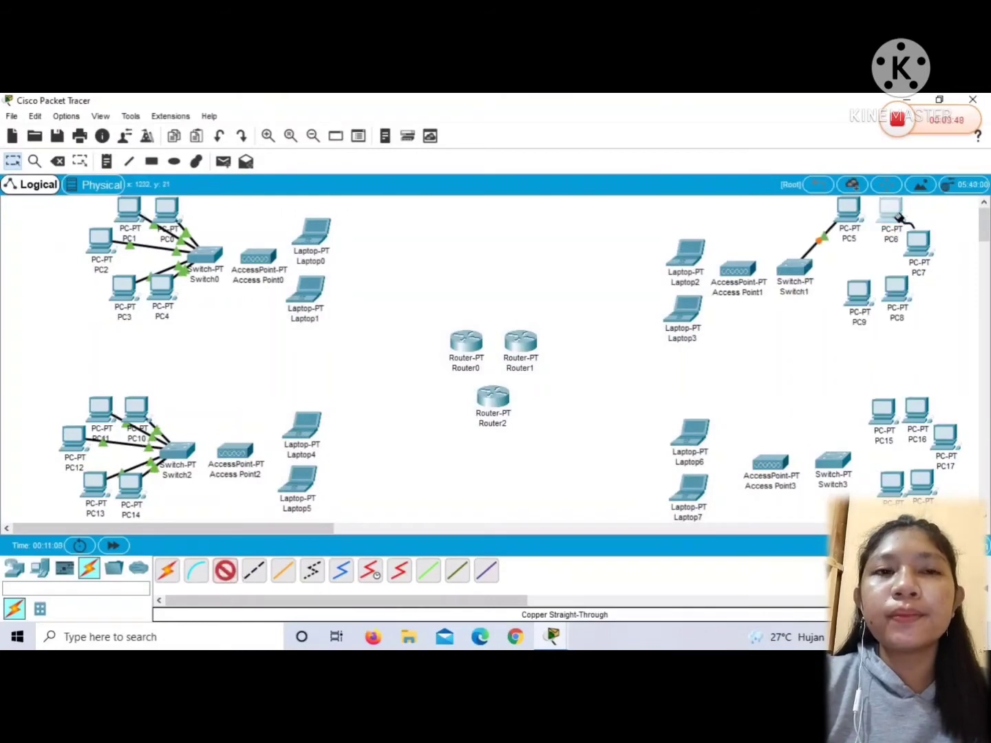
click(798, 269)
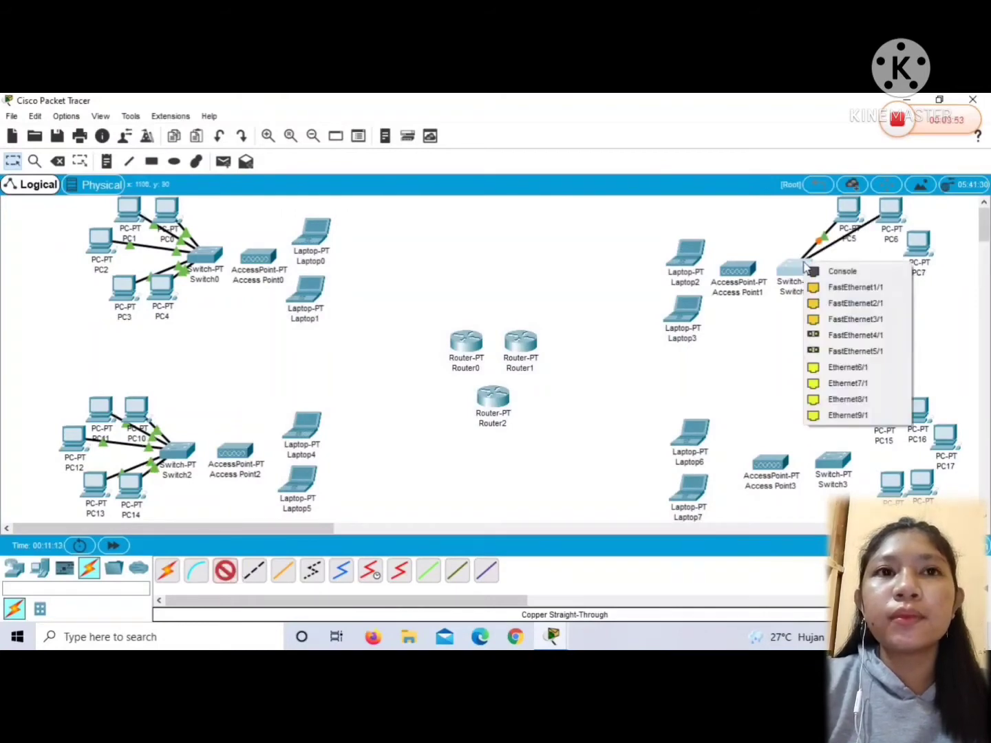
click(847, 306)
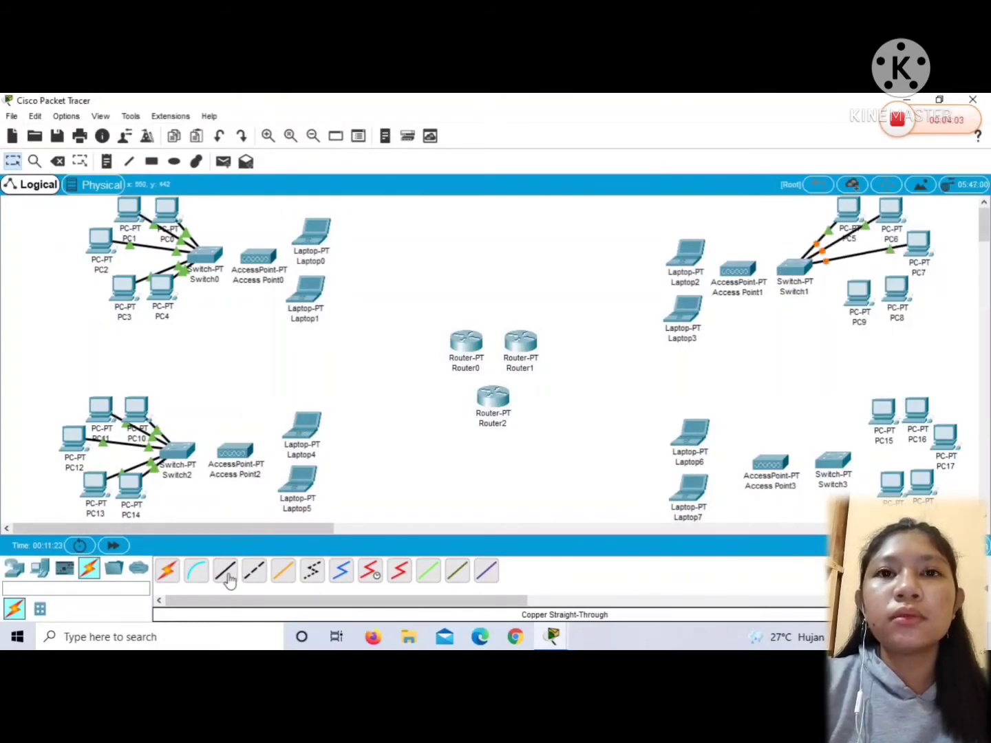
click(891, 293)
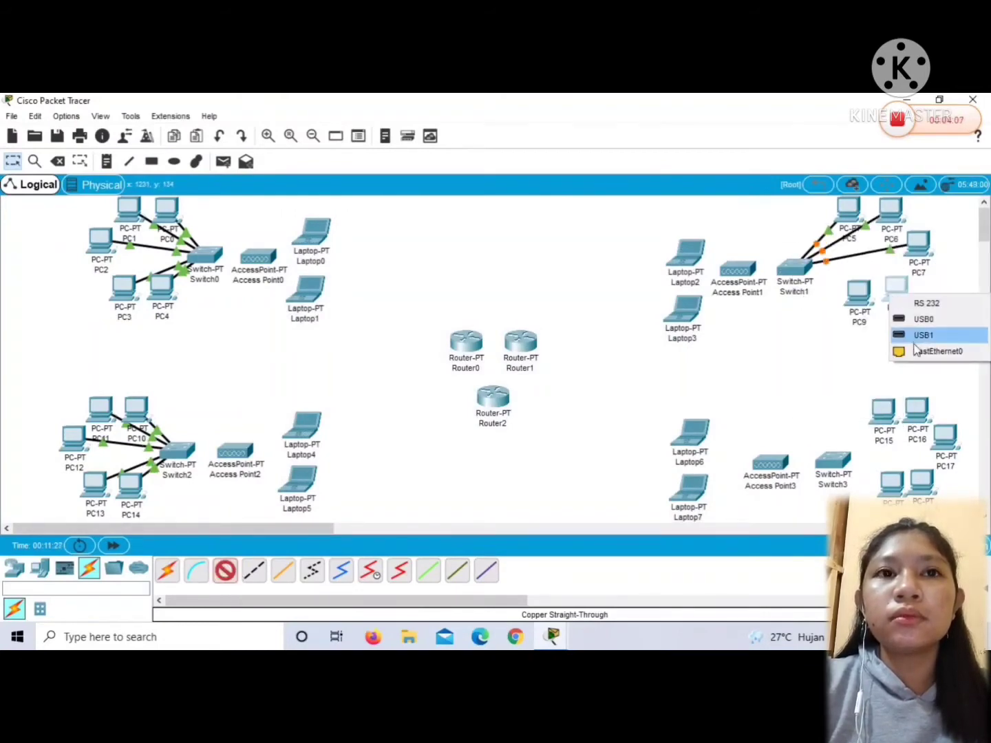
click(926, 350)
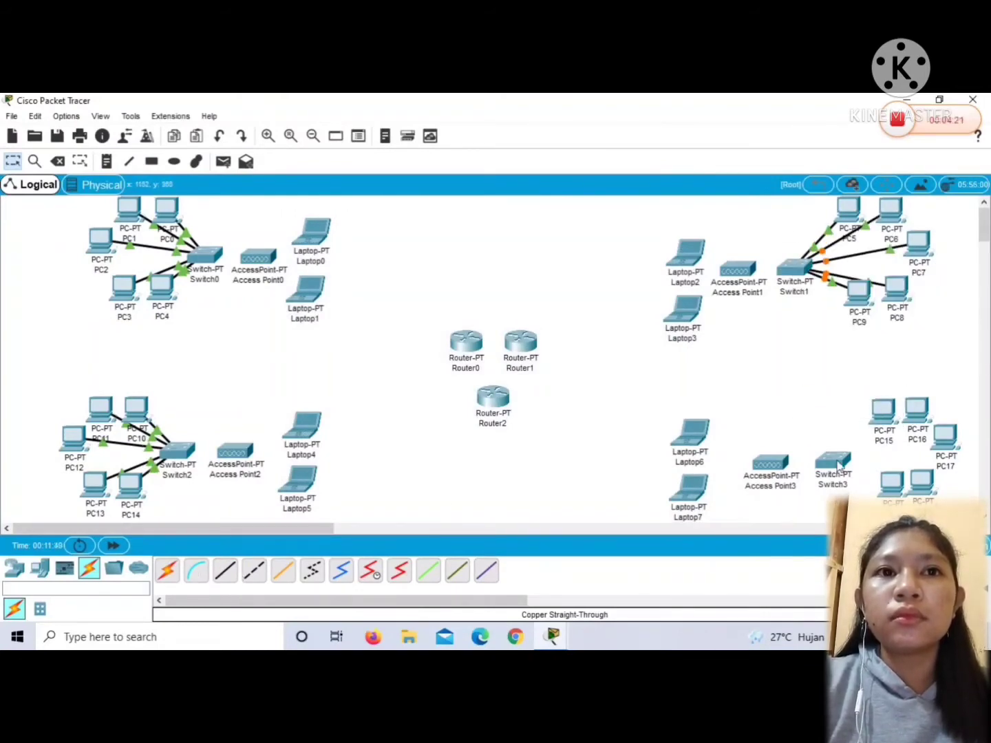
Fit PT-SWITCH-NM-1CE modules into Switch3's empty slots with its power switched off, restore power and close the device window
click(833, 464)
click(426, 382)
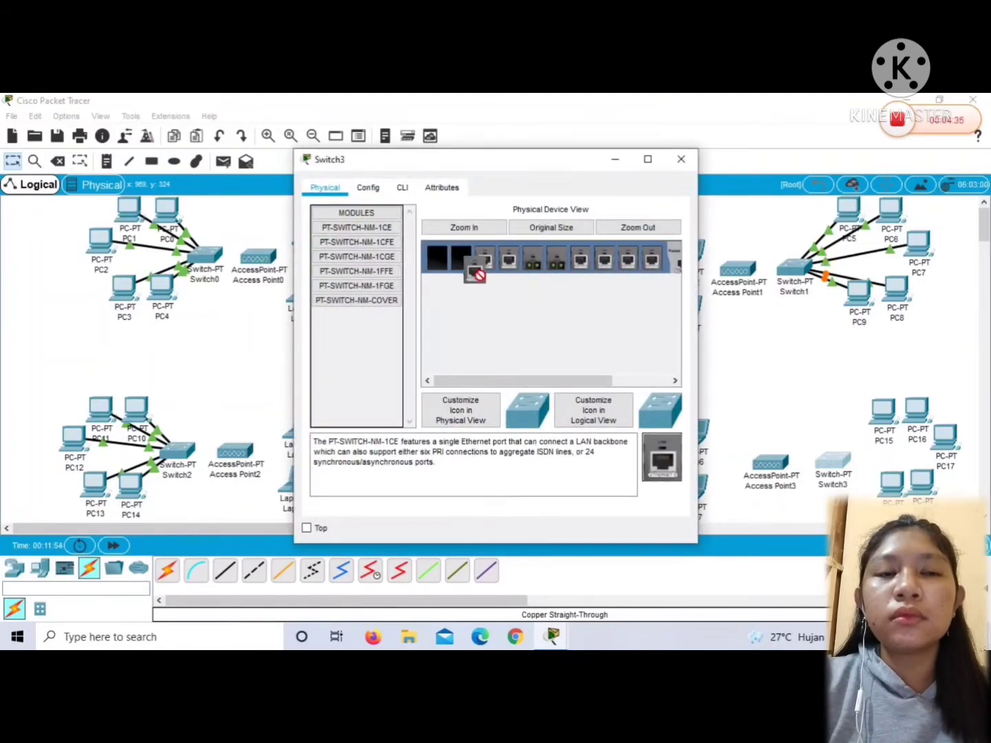
click(675, 381)
click(681, 162)
Connect PC15 and PC16 to Switch3 with copper straight-through cables
click(225, 572)
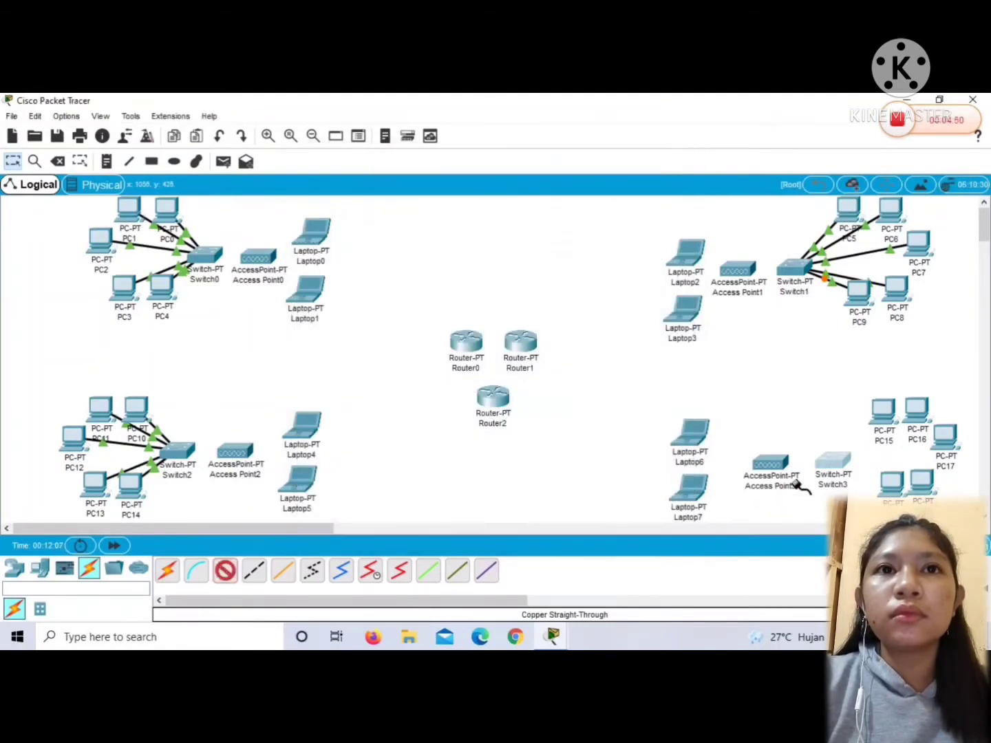
click(880, 410)
click(915, 466)
click(838, 462)
click(878, 474)
click(226, 573)
click(910, 414)
click(926, 468)
click(839, 460)
click(856, 490)
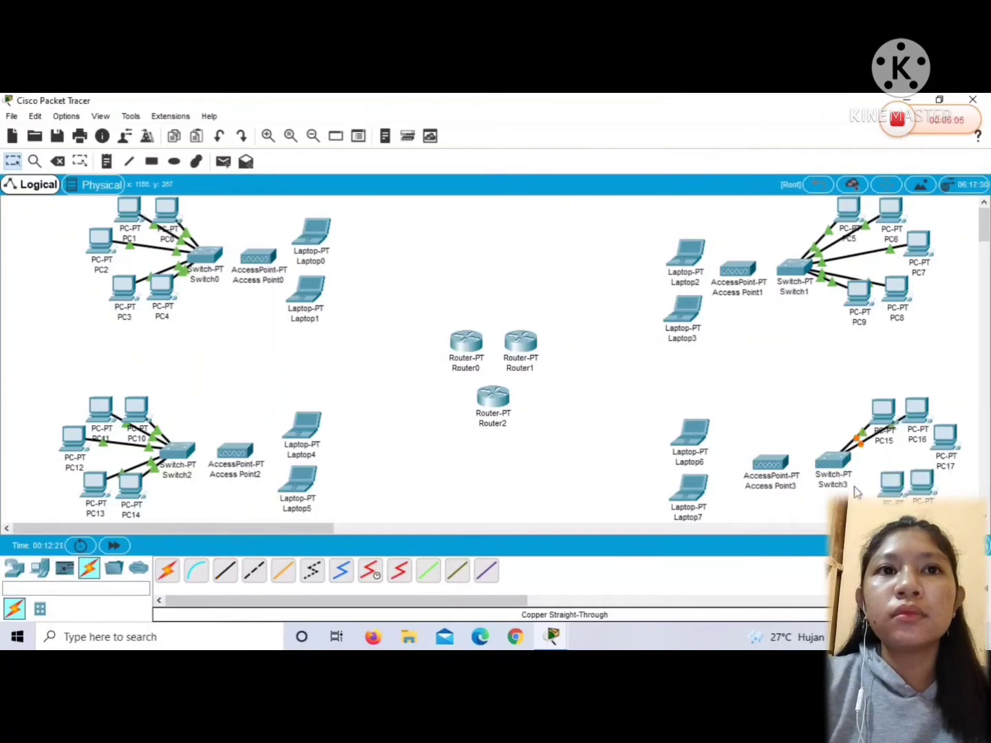
Connect PC17 and the two PCs below it to Switch3 with copper straight-through cables
click(226, 574)
click(945, 436)
click(948, 491)
click(841, 462)
click(858, 489)
click(226, 570)
click(914, 479)
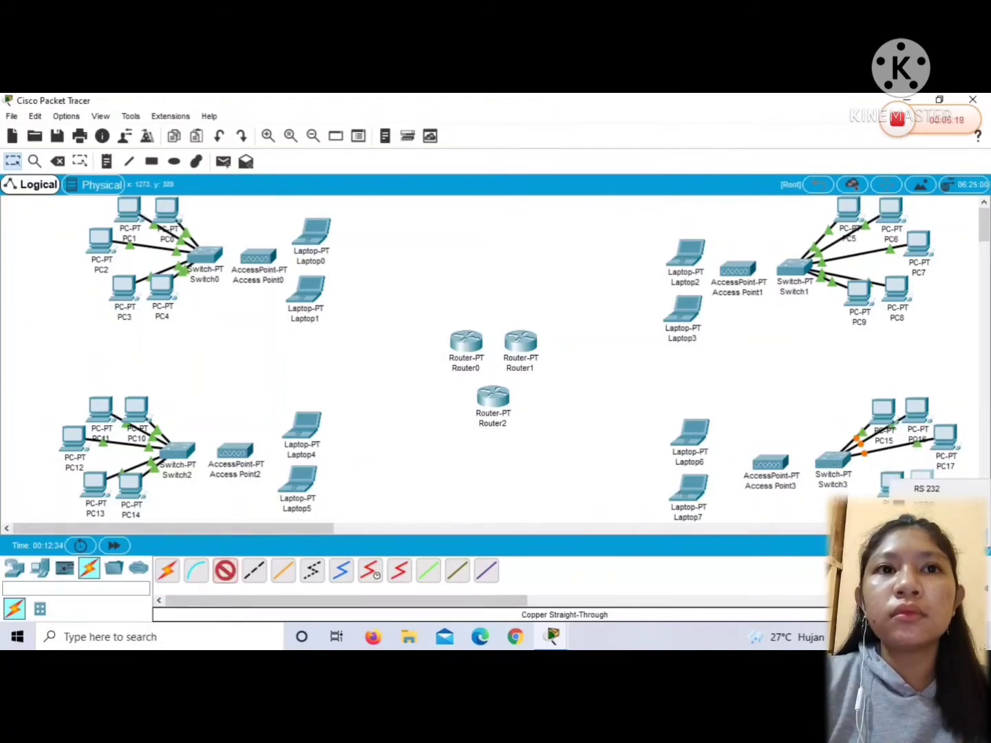
click(929, 532)
click(838, 462)
click(855, 489)
Connect Switch0 to Access Point0 with a copper straight-through cable
click(227, 571)
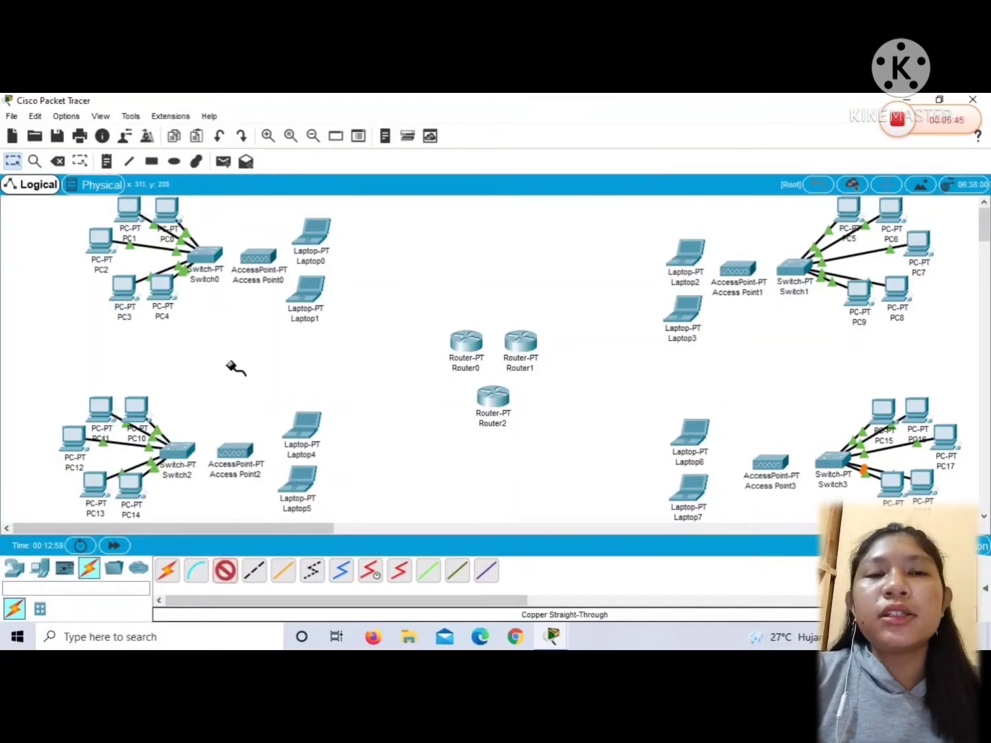
click(209, 257)
click(242, 309)
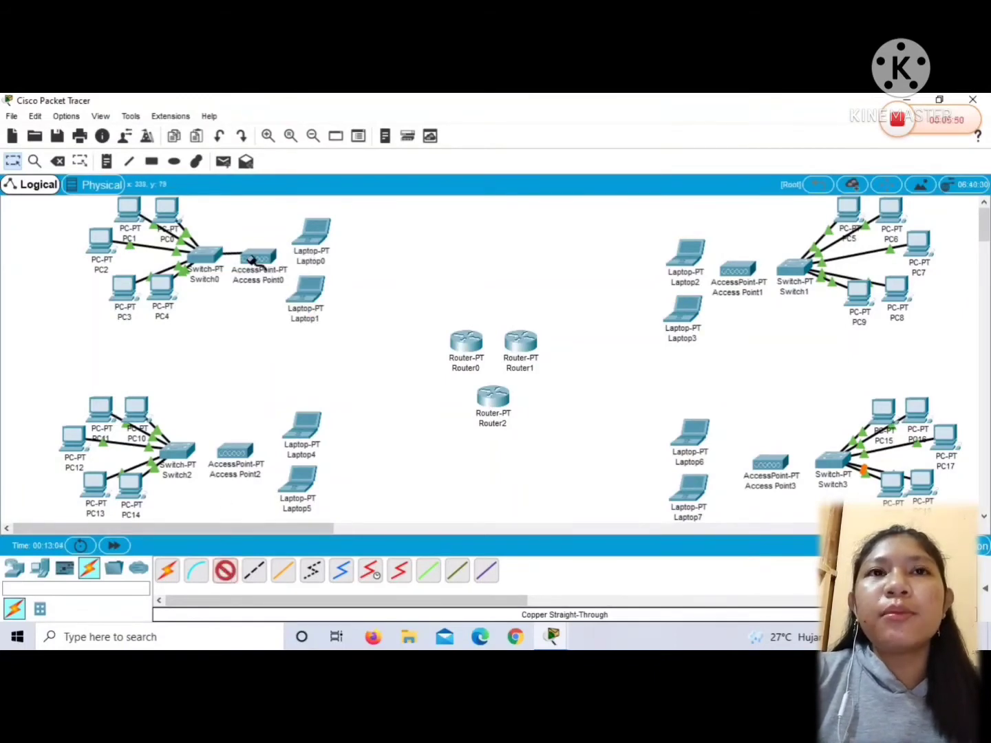
click(261, 260)
click(264, 262)
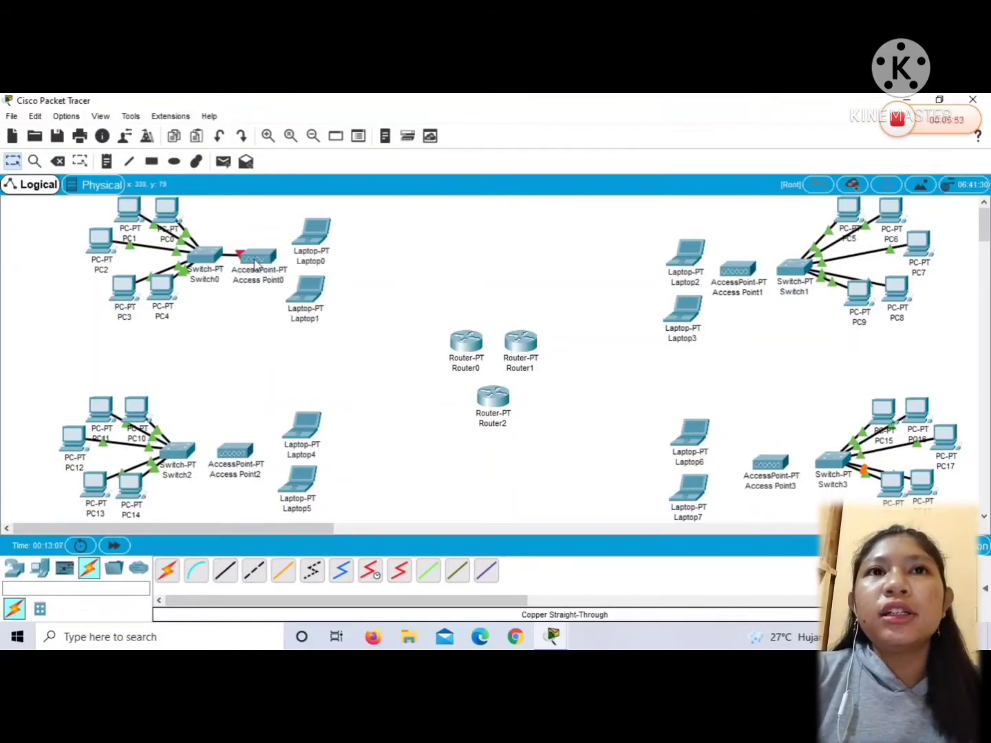
Connect Switch2 to Access Point2 with a copper straight-through cable
click(227, 571)
click(176, 451)
click(238, 499)
click(235, 453)
click(238, 463)
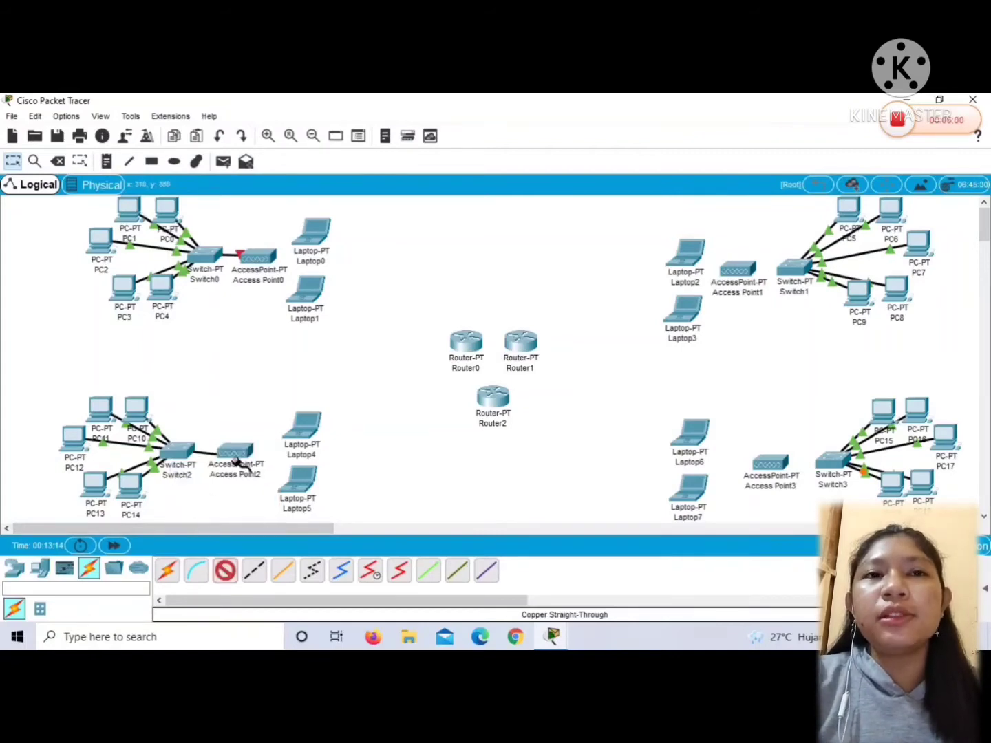
click(236, 459)
click(245, 466)
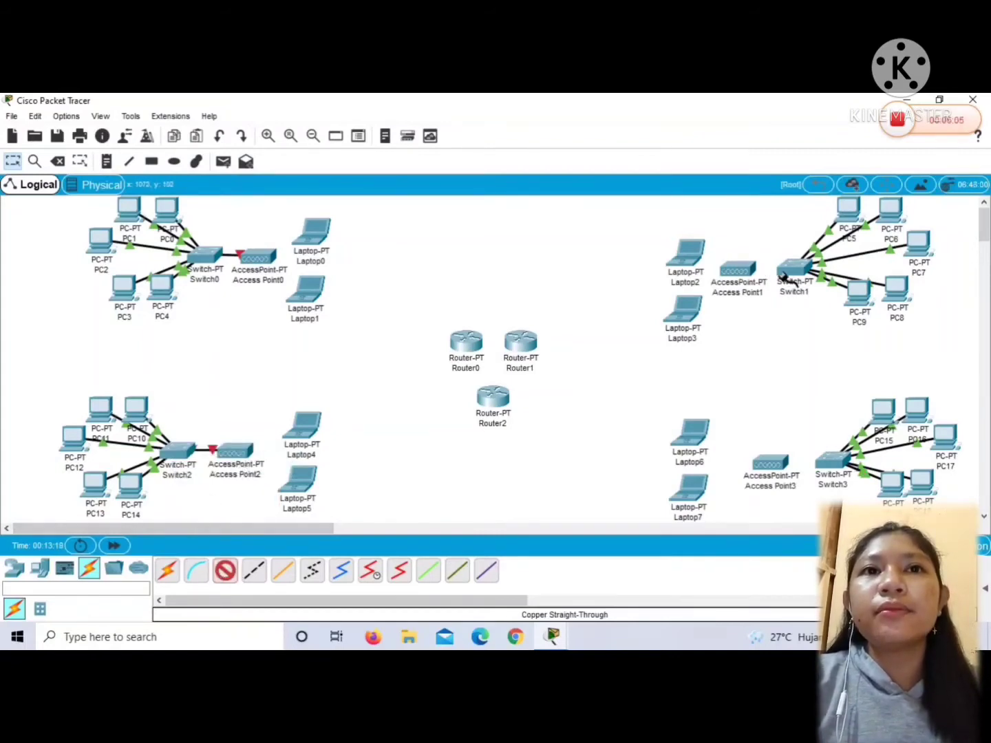
Connect Switch1 to Access Point1 with a copper straight-through cable
click(785, 276)
click(807, 331)
click(748, 274)
click(753, 278)
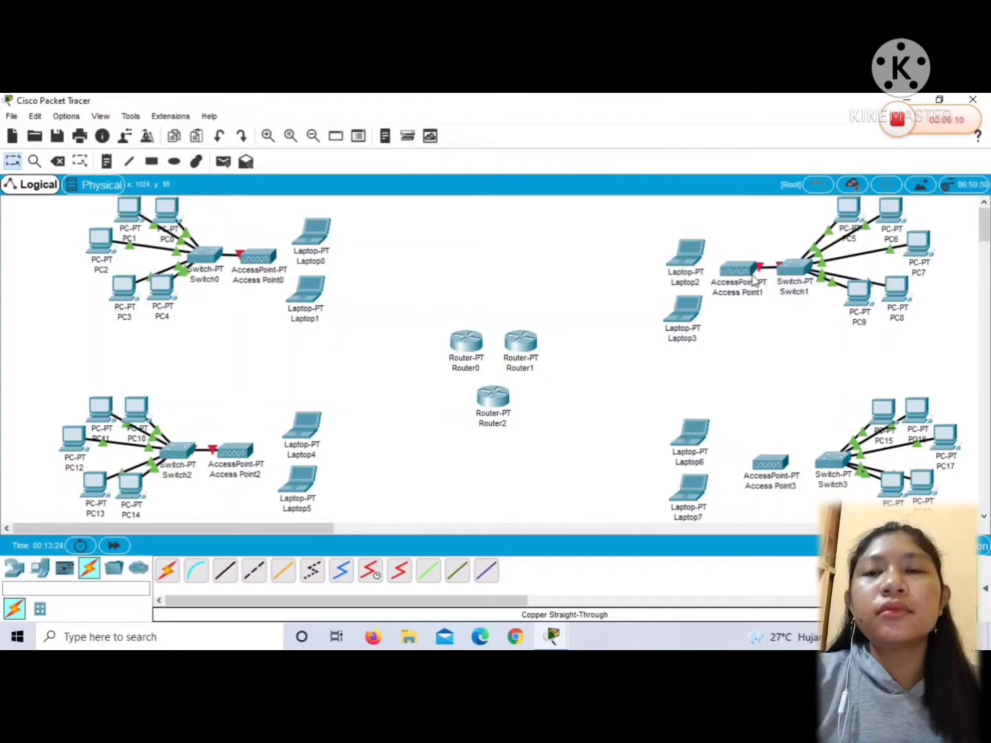
Connect Switch3 to Access Point3 with a copper straight-through cable
click(827, 458)
click(851, 528)
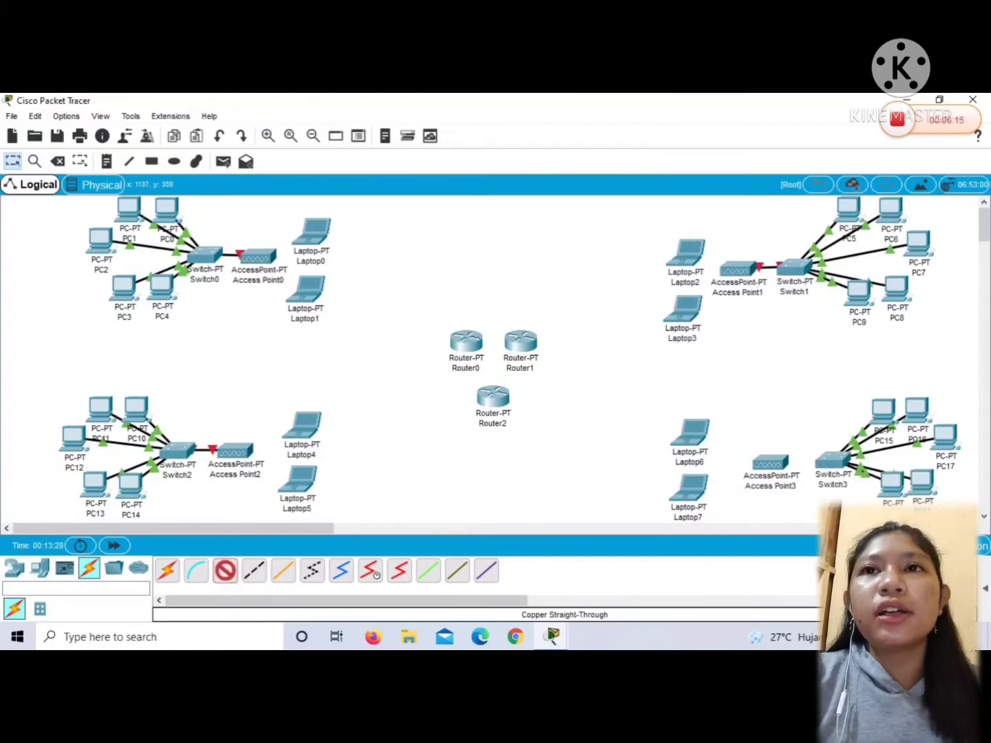
click(783, 468)
click(803, 470)
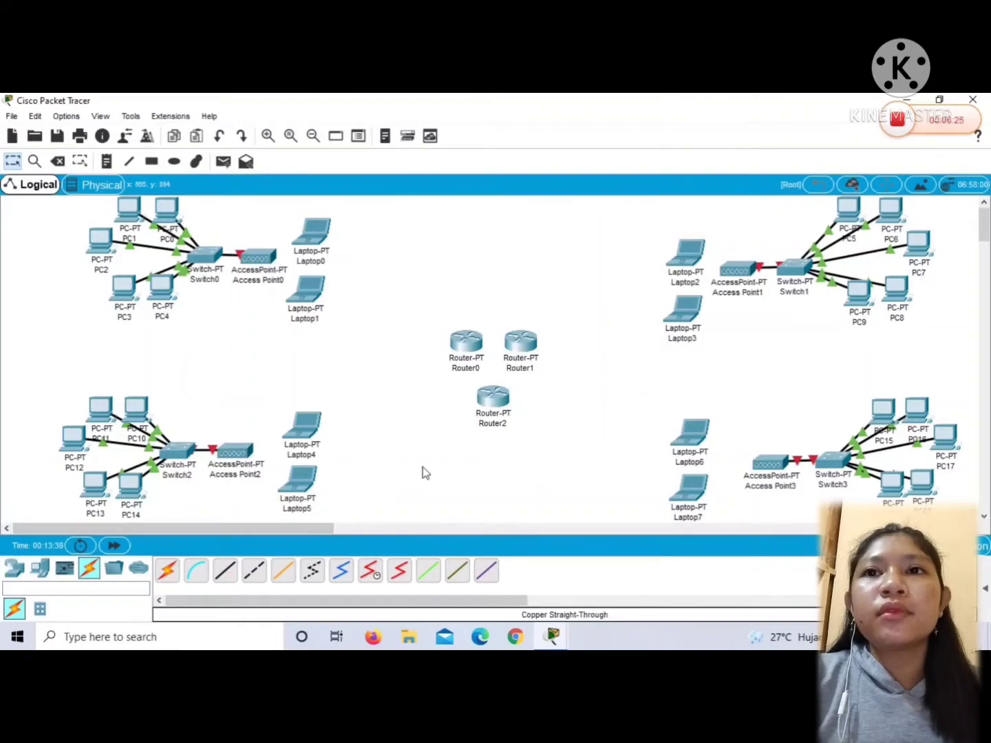
Link Router0 to Router1 through their serial ports with a Serial DTE cable
click(399, 573)
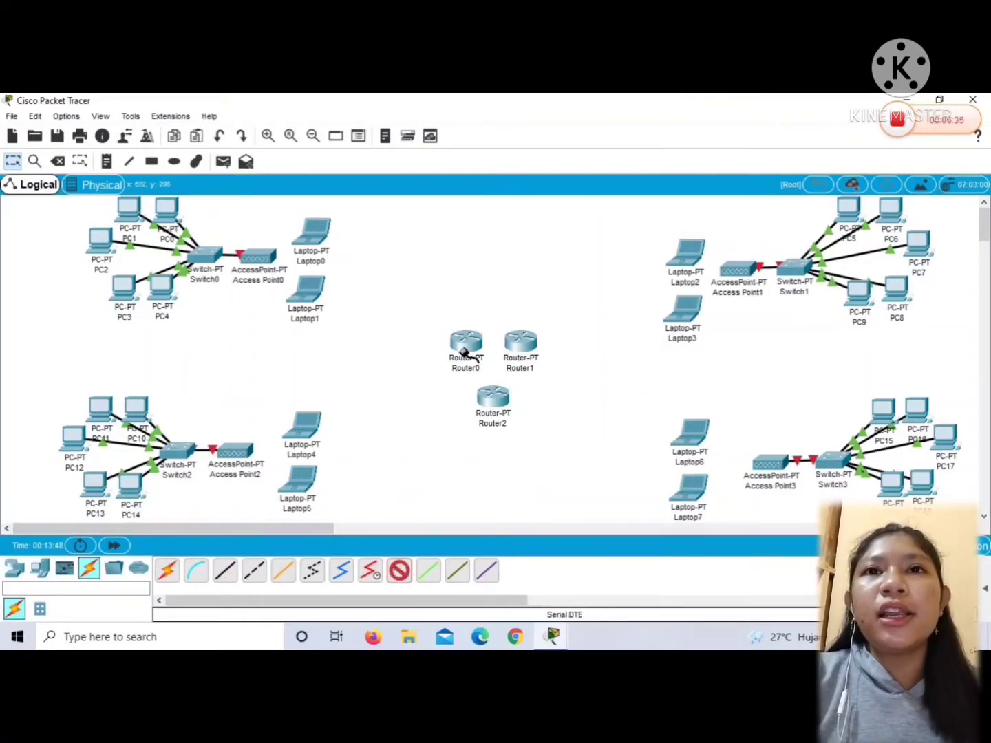
click(462, 348)
click(477, 420)
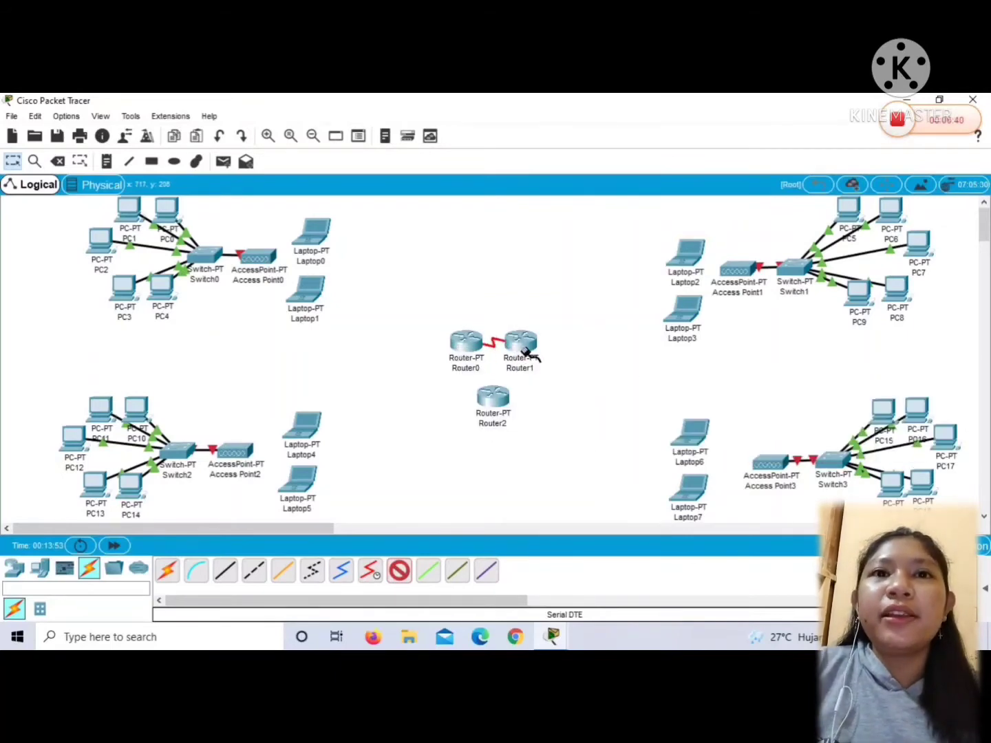
click(521, 341)
click(533, 419)
Link Router2 to Router1's Serial3/0 port with a Serial DTE cable
click(399, 573)
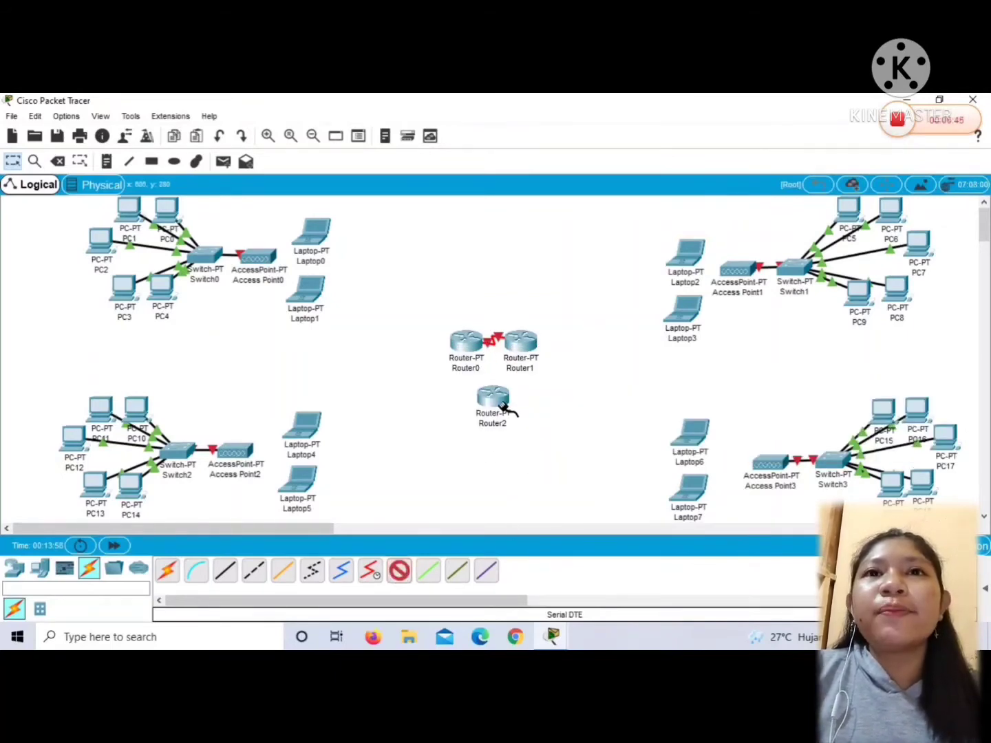
click(494, 399)
click(533, 472)
click(521, 344)
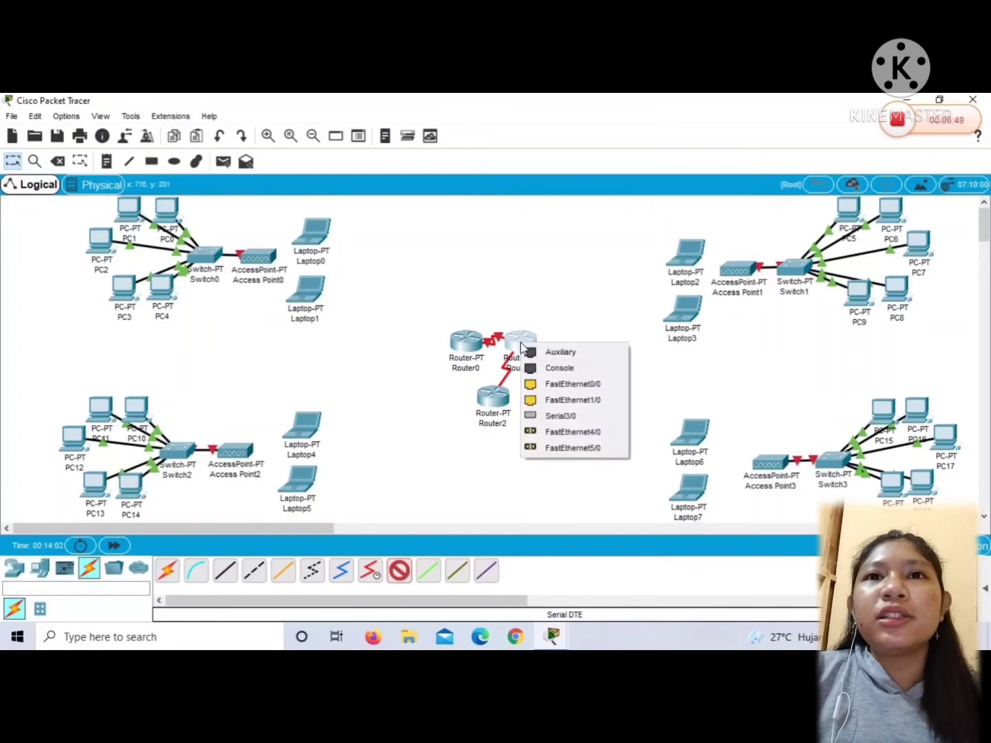
click(542, 415)
Link Router0's Serial3/0 port to Router2 with a Serial DTE cable
click(400, 572)
click(475, 339)
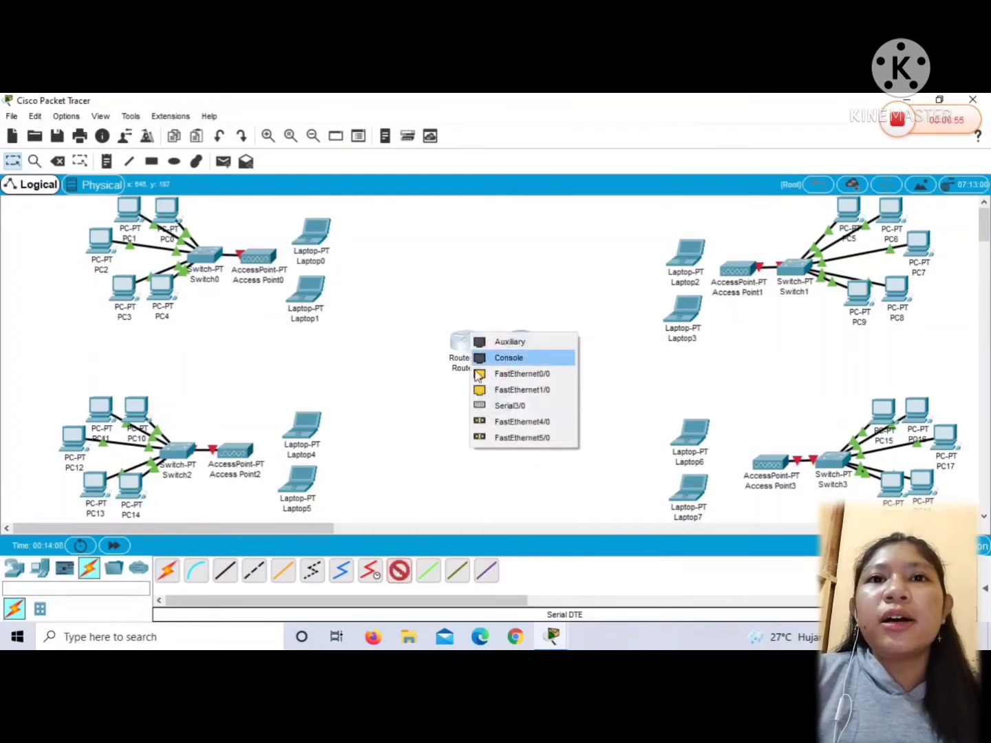
click(513, 405)
click(493, 398)
click(516, 477)
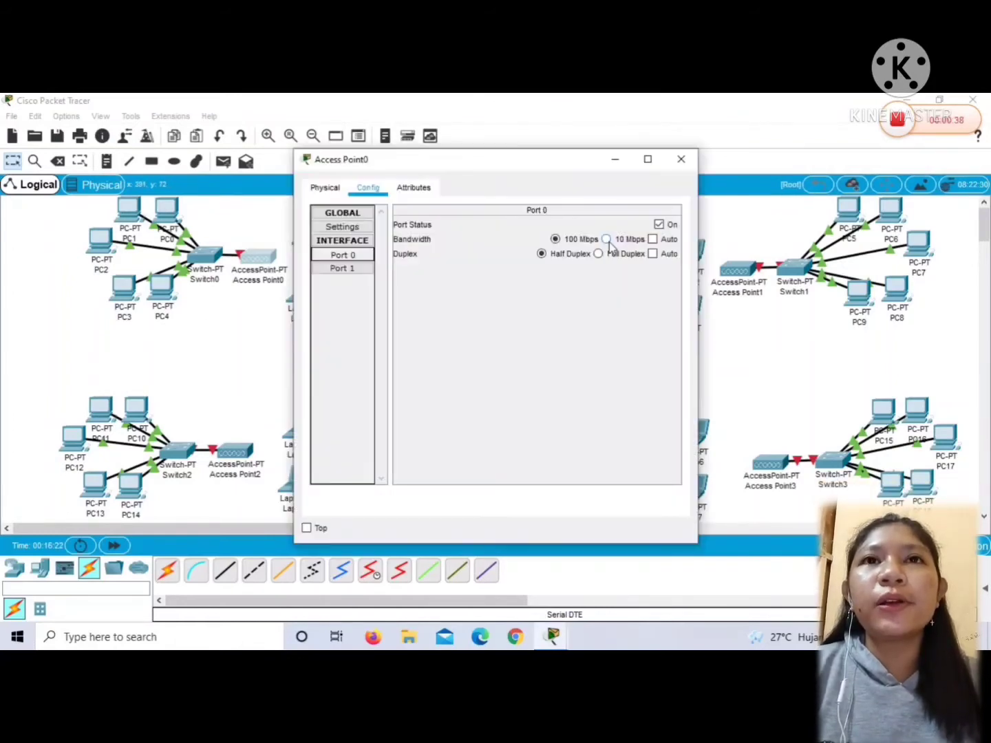
Set Access Point0's Port 0 bandwidth to 10 Mbps, review its Port 1 settings and close the device window
click(607, 239)
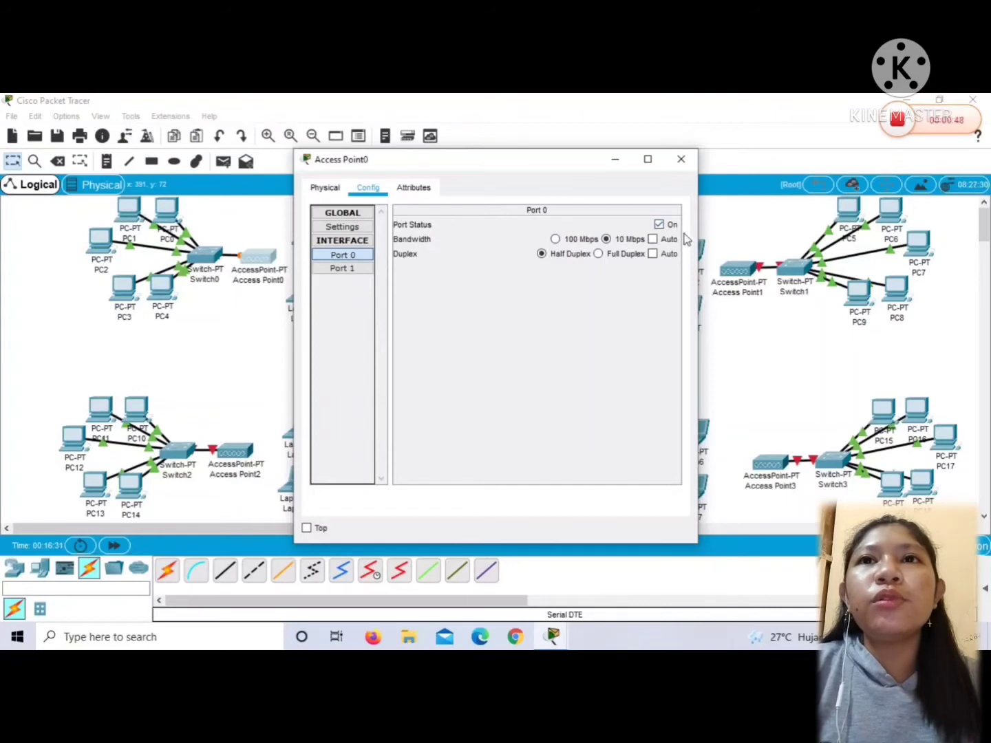
click(371, 271)
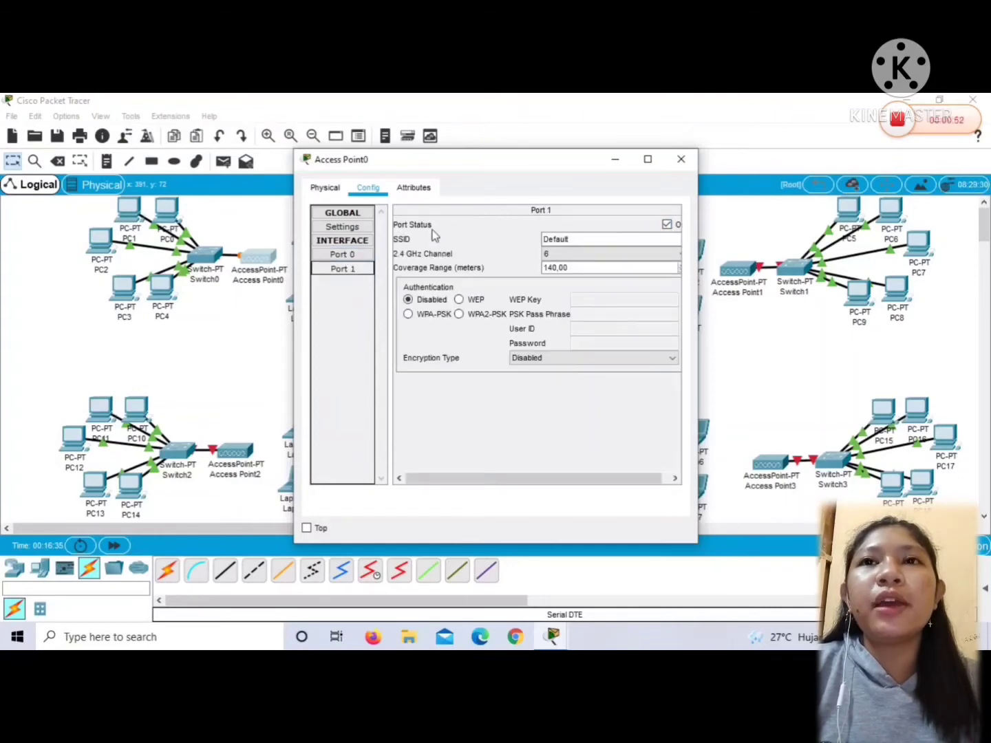
click(680, 160)
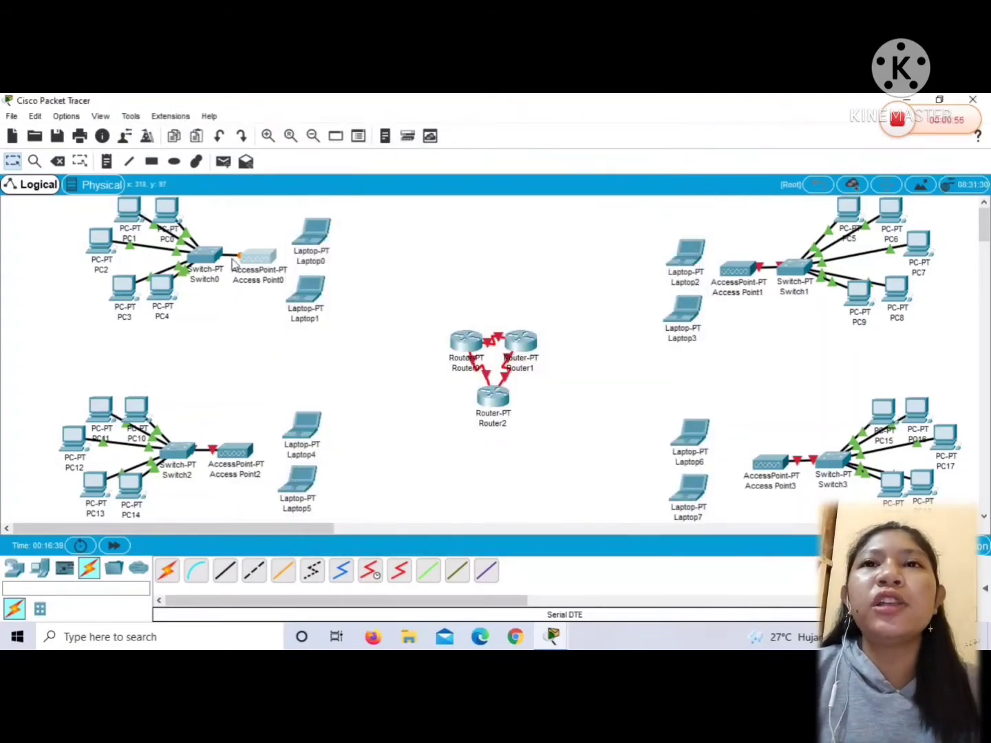
Set Access Point2's Port 0 bandwidth to 10 Mbps and close its device window
click(236, 456)
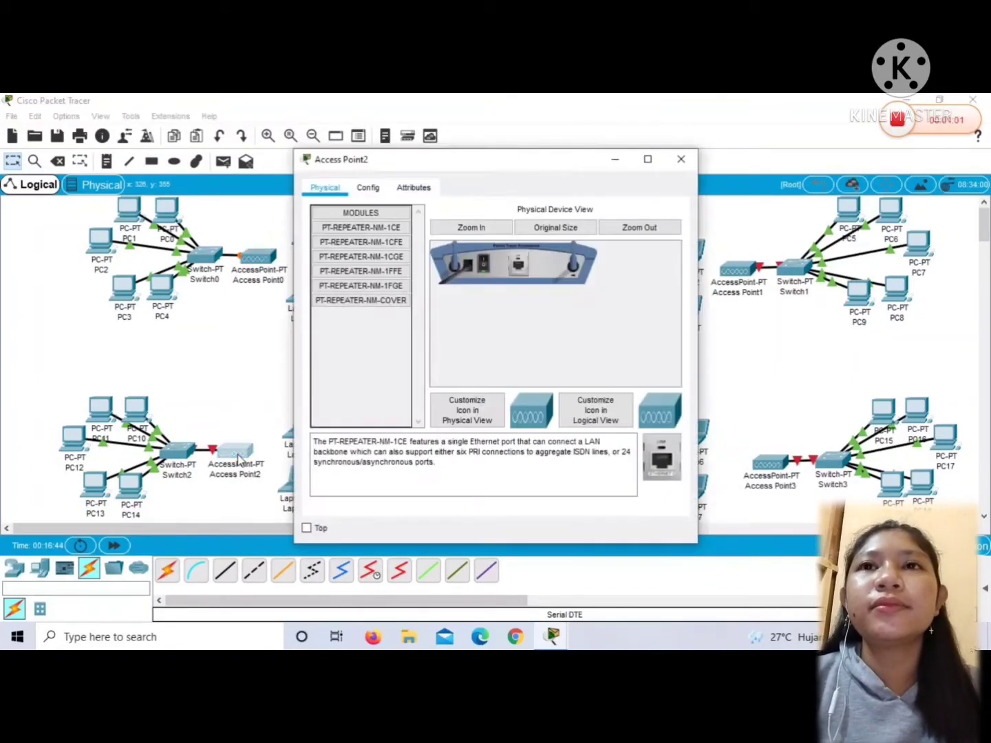
click(382, 193)
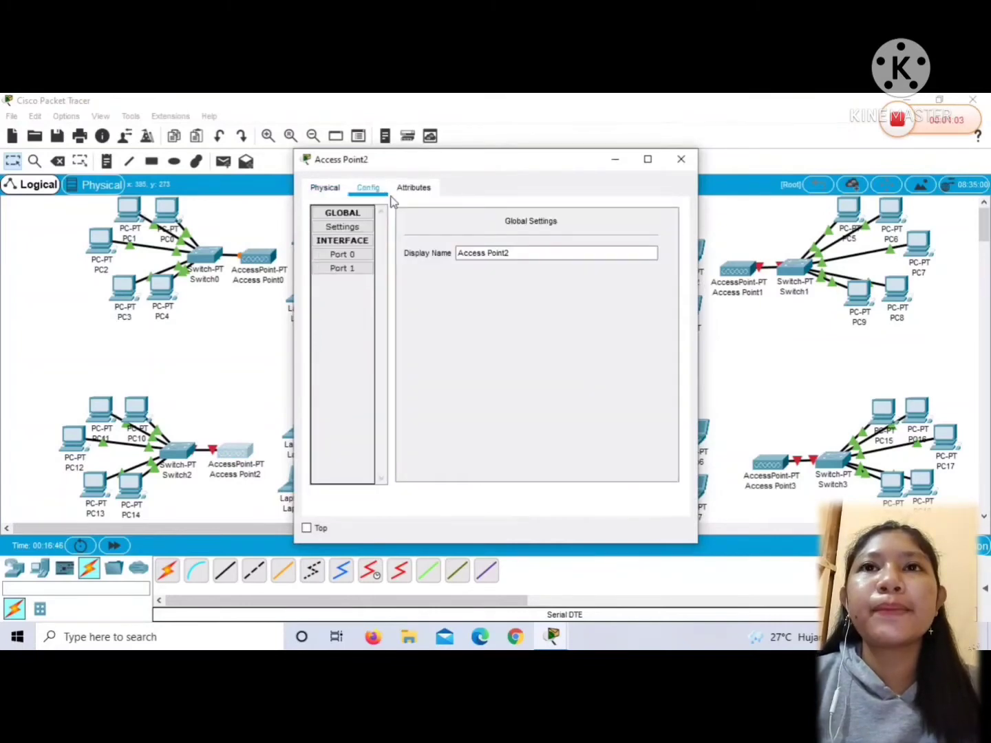
click(351, 254)
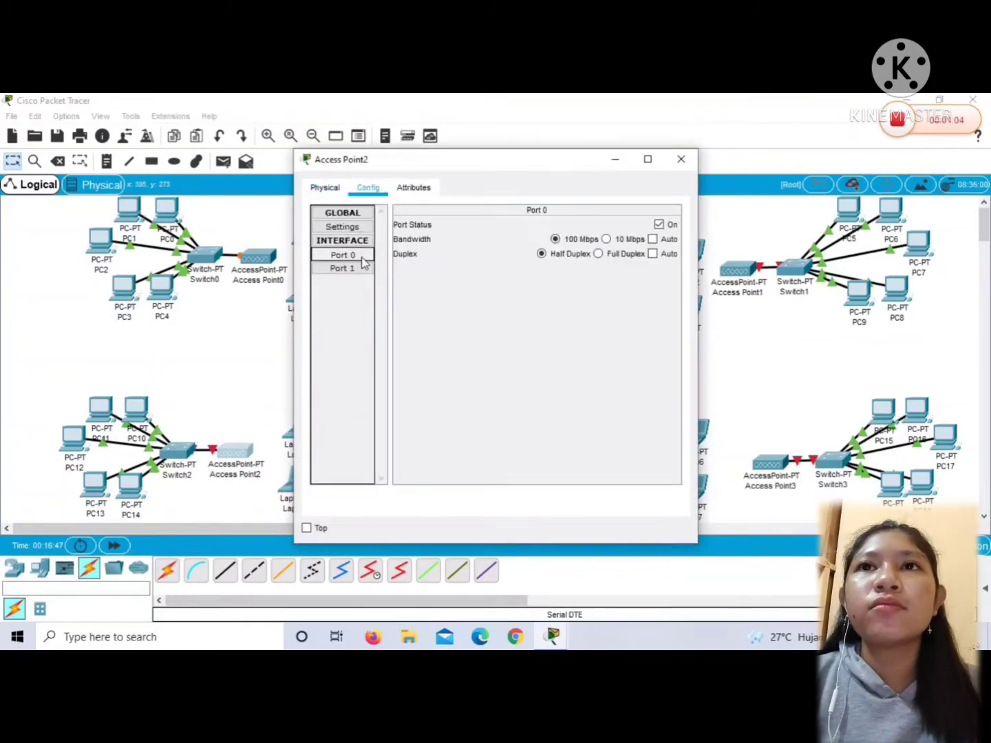
click(606, 239)
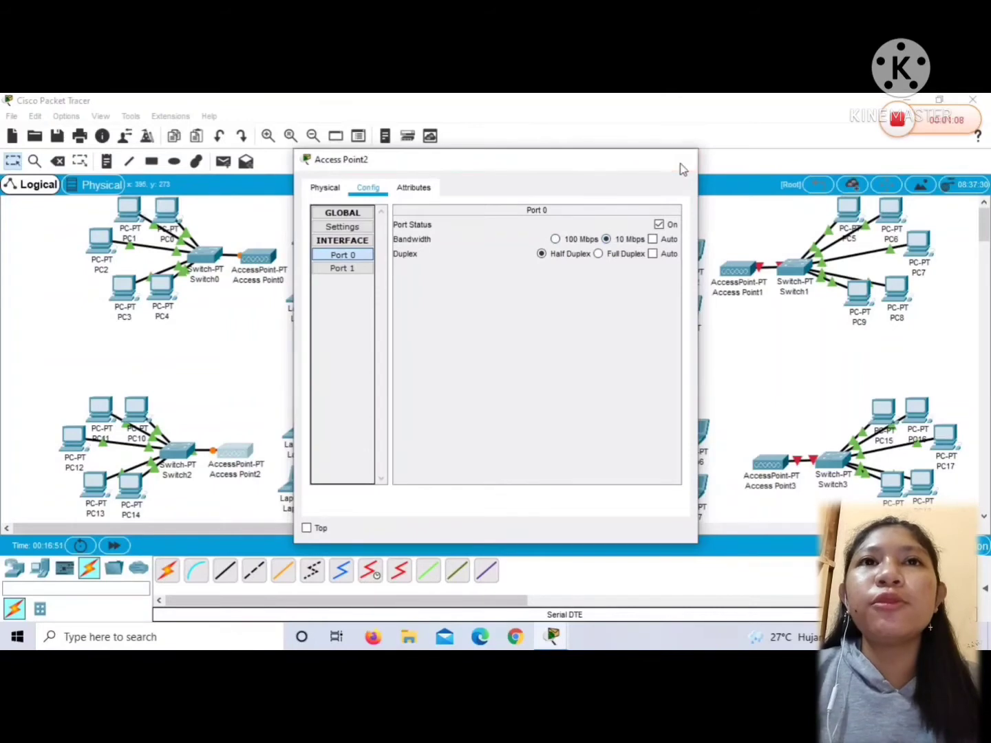
click(681, 165)
Set Access Point1's Port 0 bandwidth to 10 Mbps and close its device window
click(735, 272)
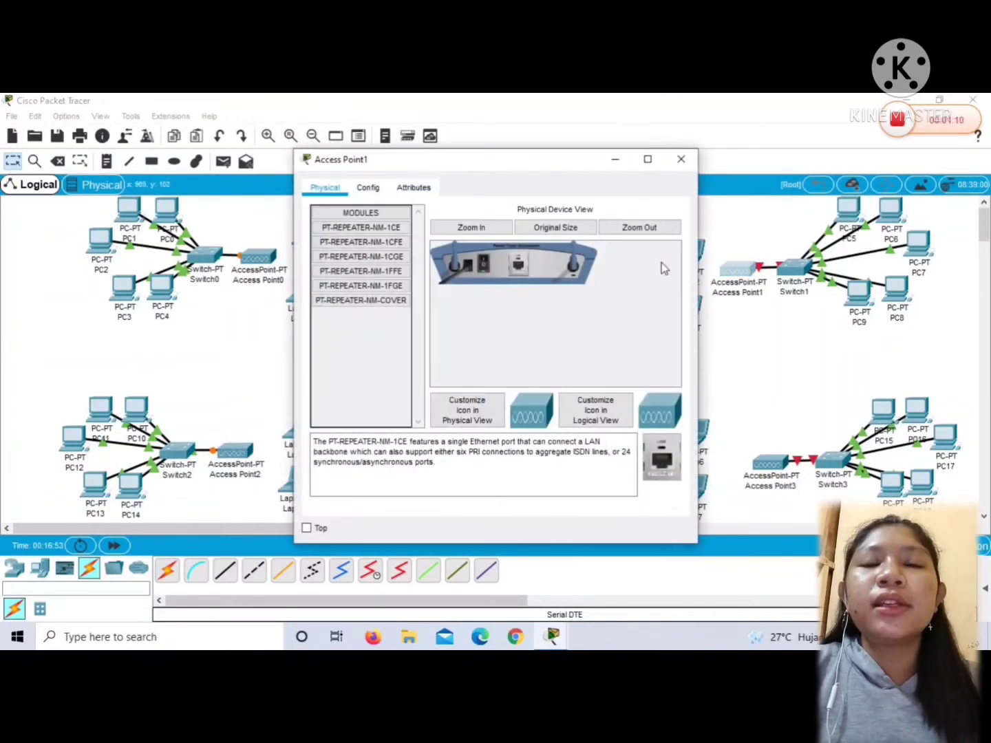
click(366, 189)
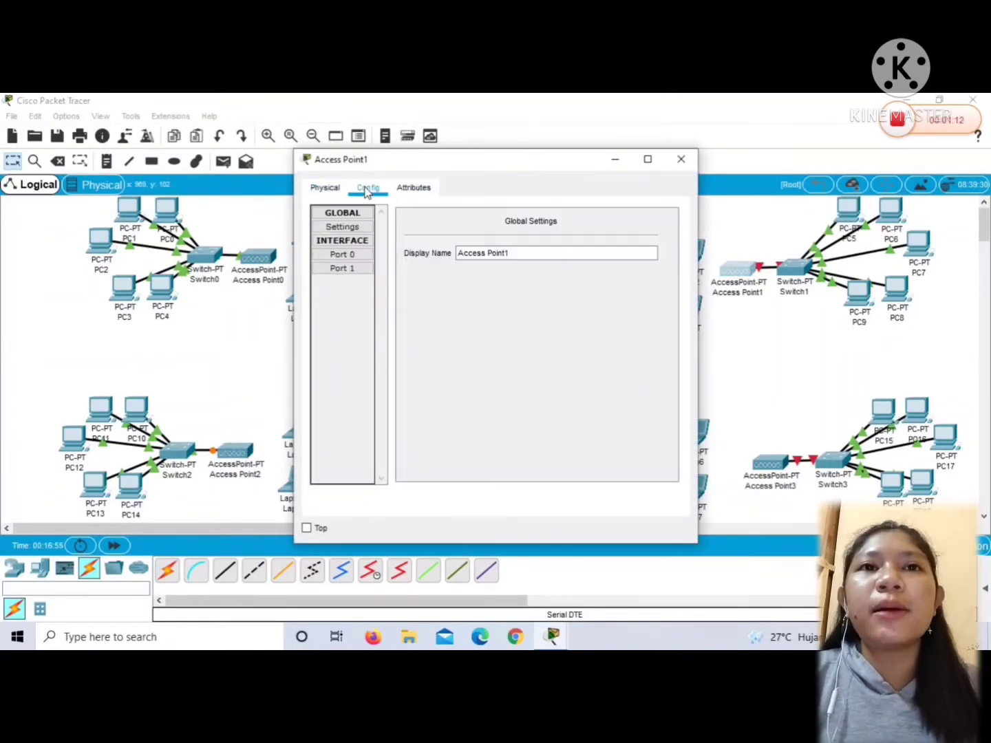
click(360, 256)
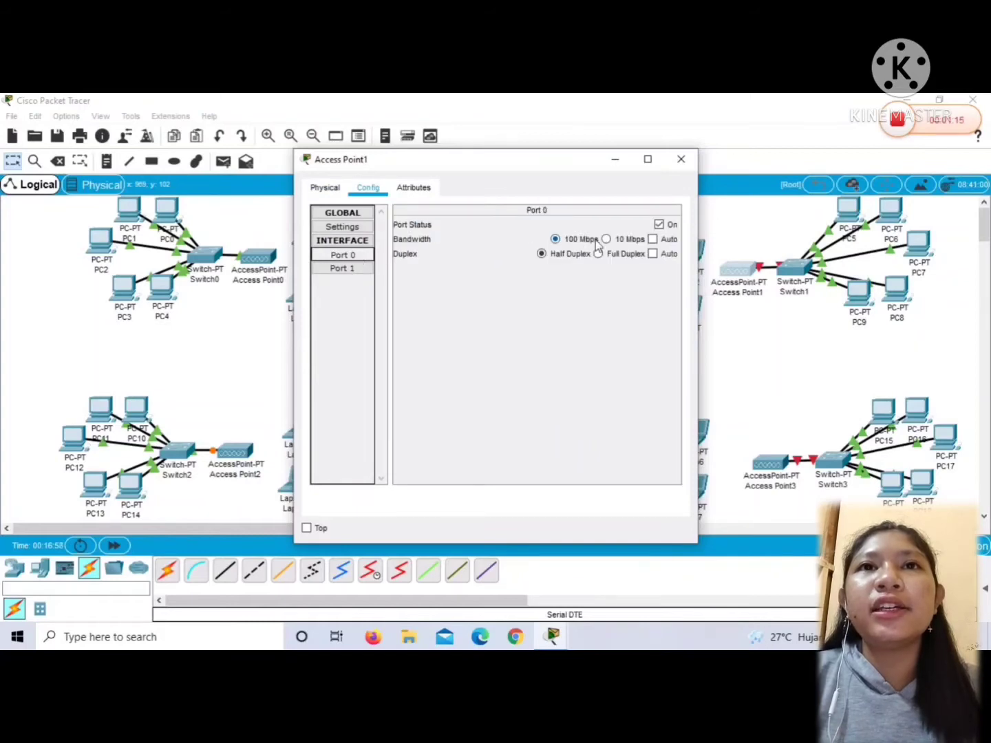
click(682, 159)
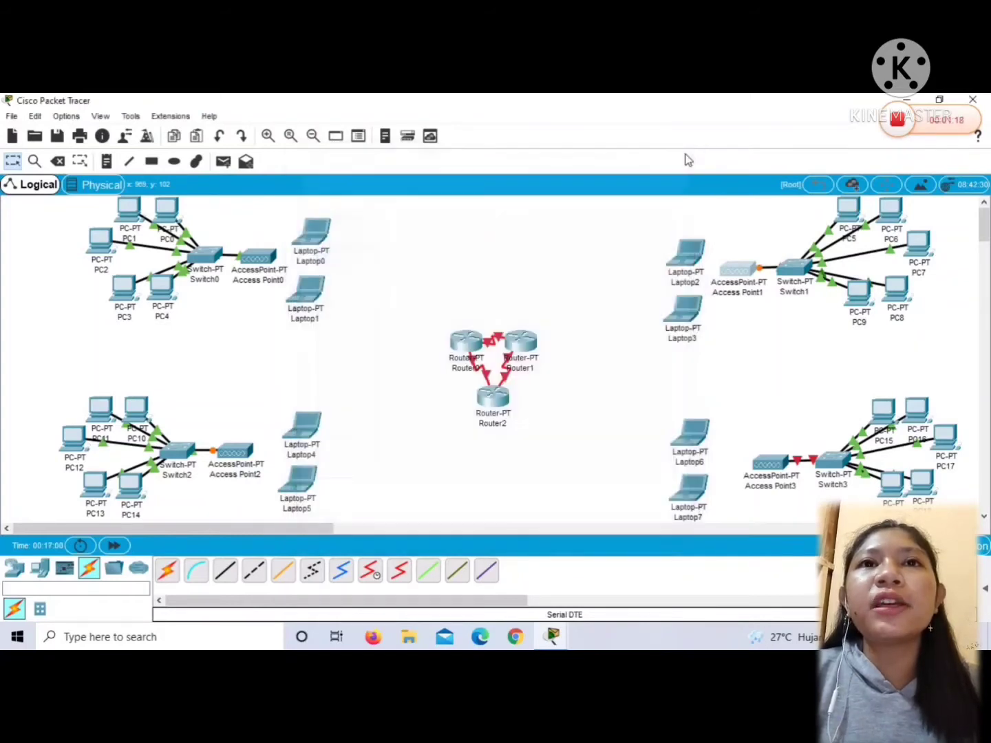
Set Access Point3's Port 0 bandwidth to 10 Mbps, then briefly reopen its configuration and close it
click(770, 464)
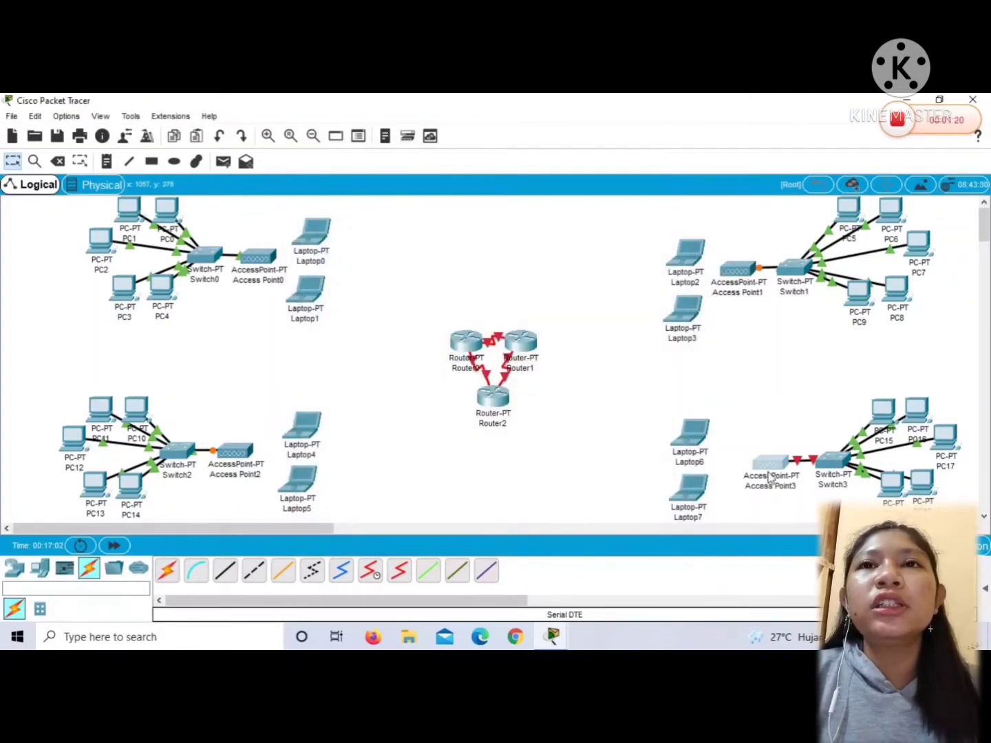
click(371, 190)
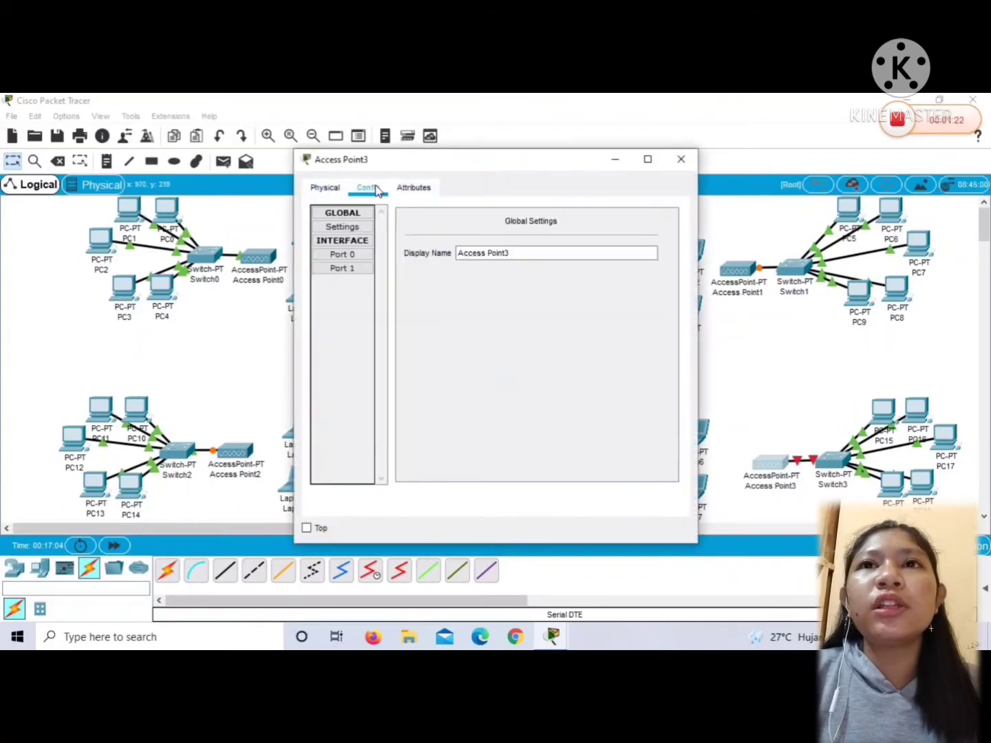
click(367, 256)
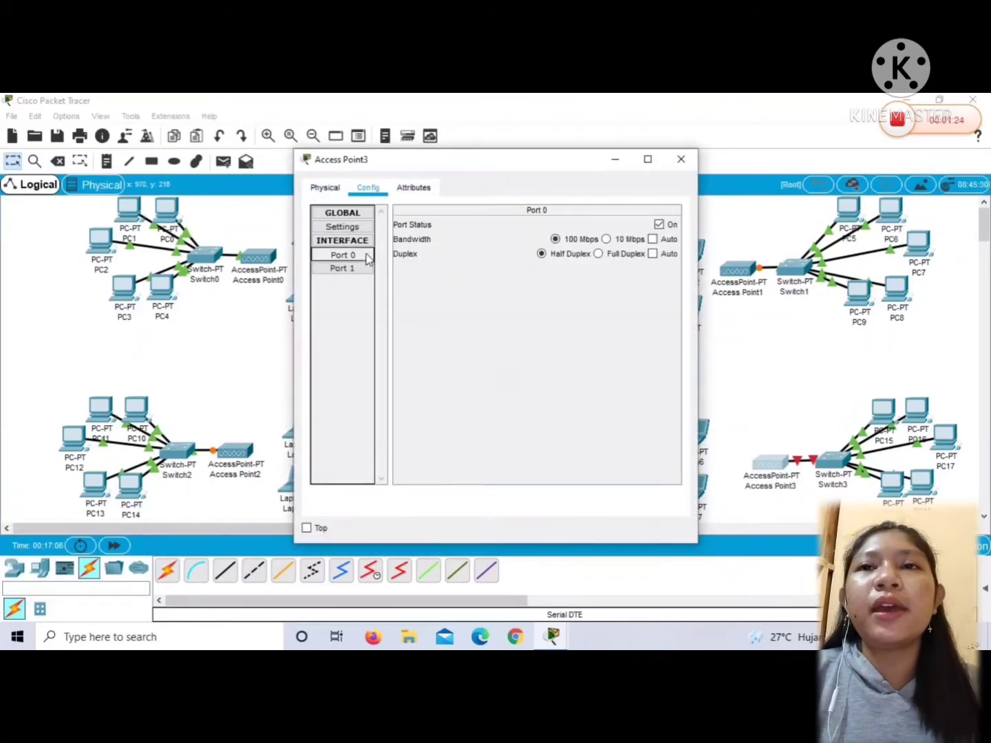
click(606, 238)
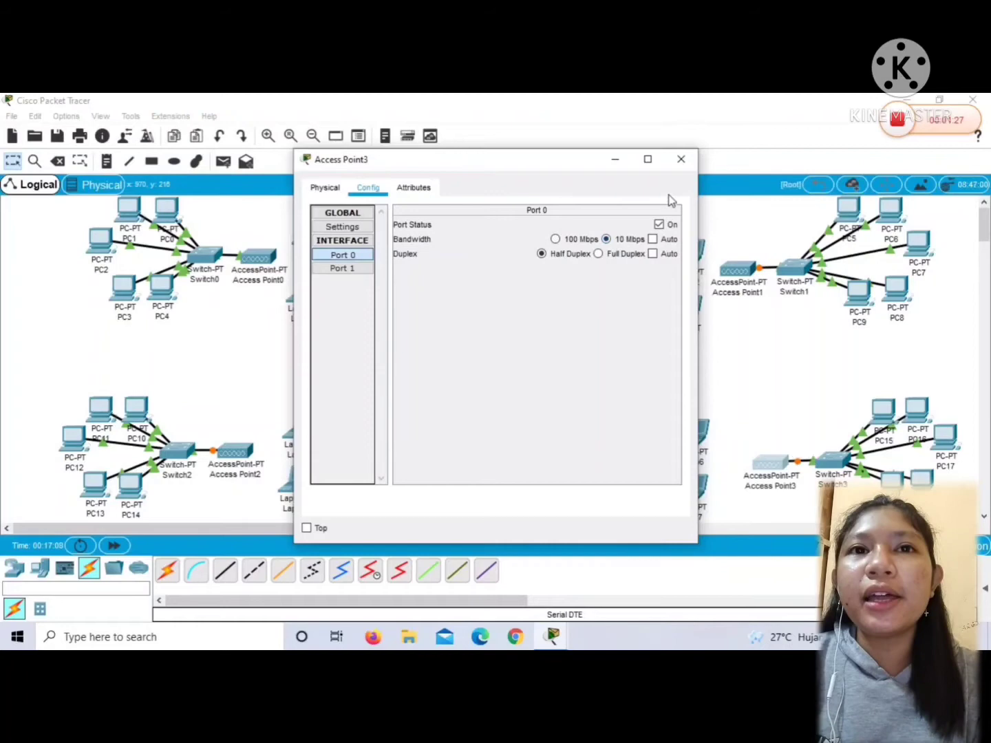
click(681, 158)
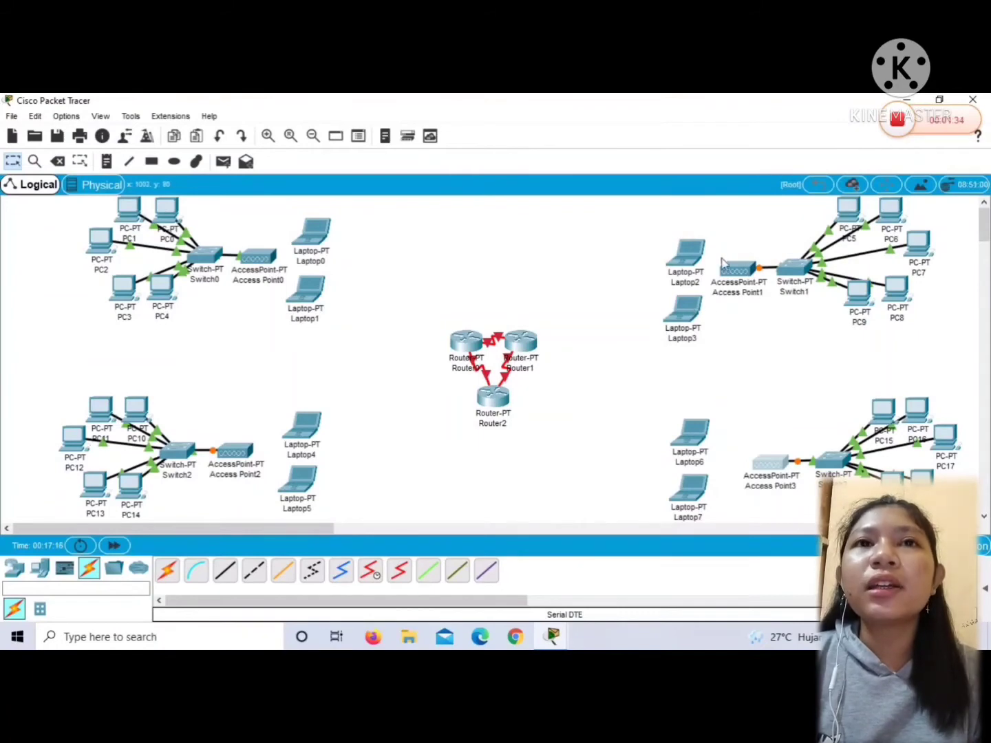
click(764, 468)
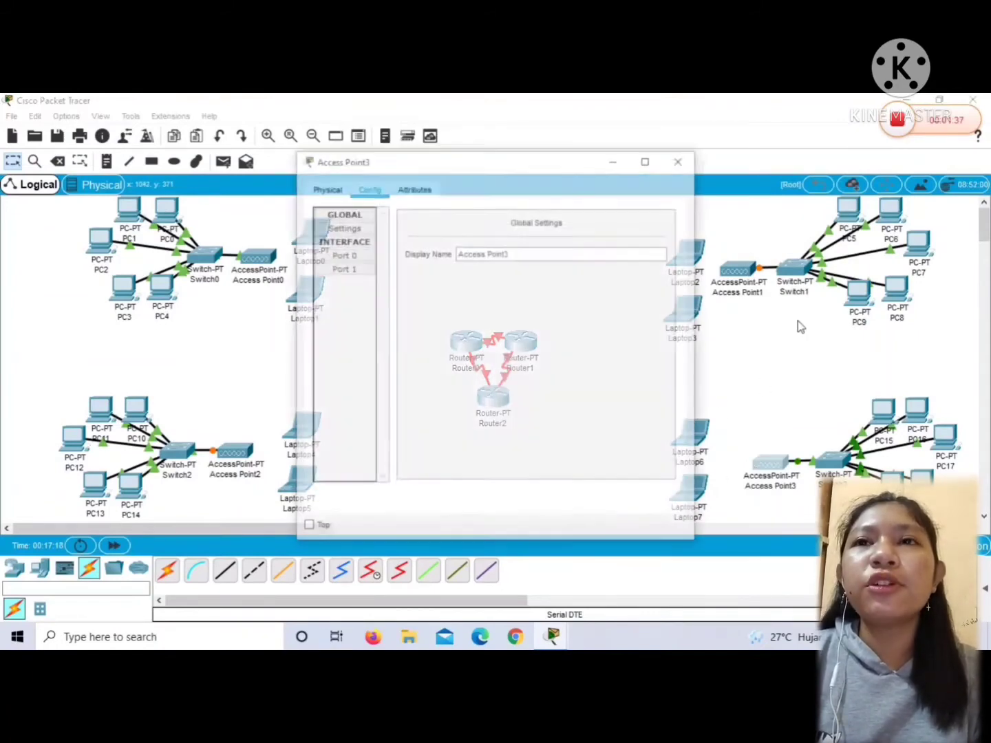
click(681, 159)
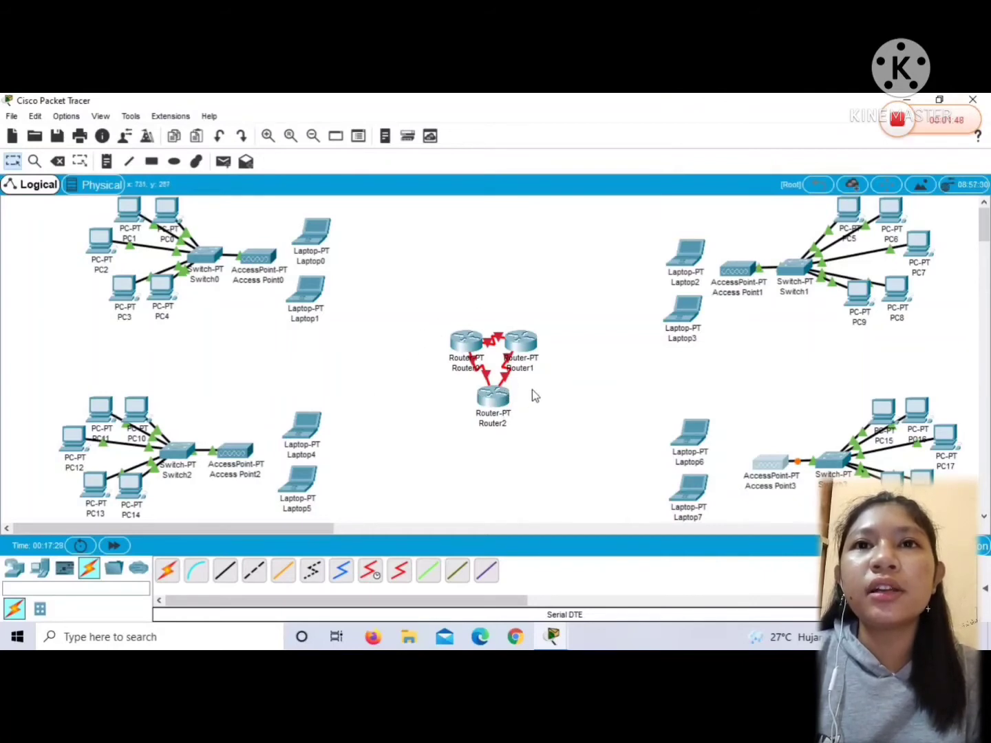
Turn on the Serial2/0 and Serial3/0 ports of Router2 and close its device window
click(488, 405)
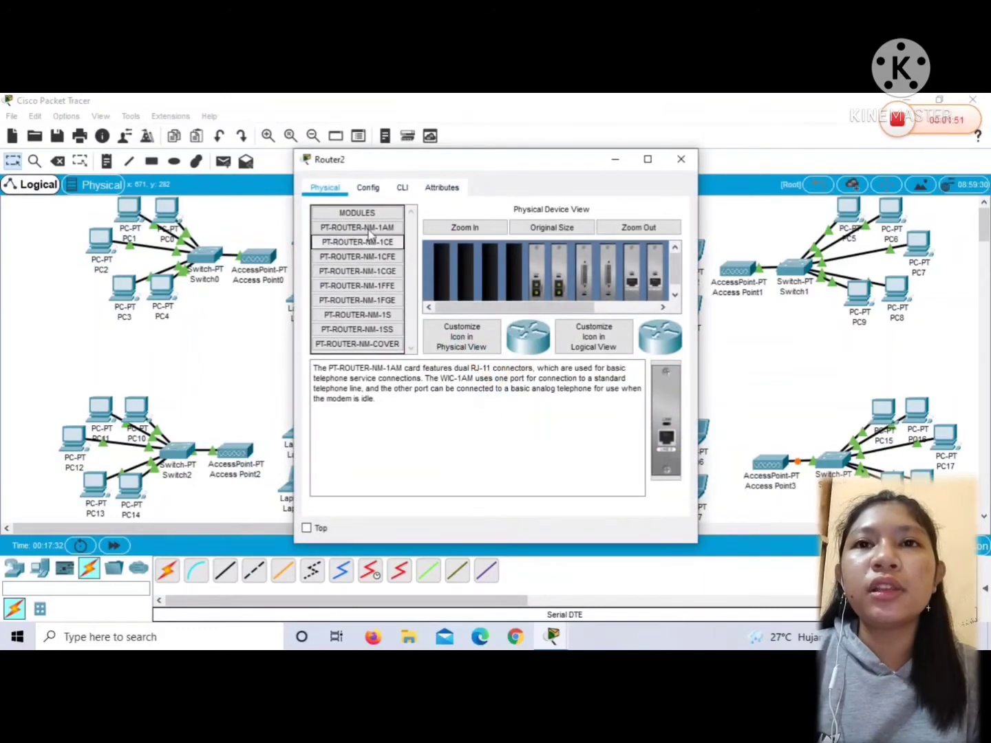
click(368, 190)
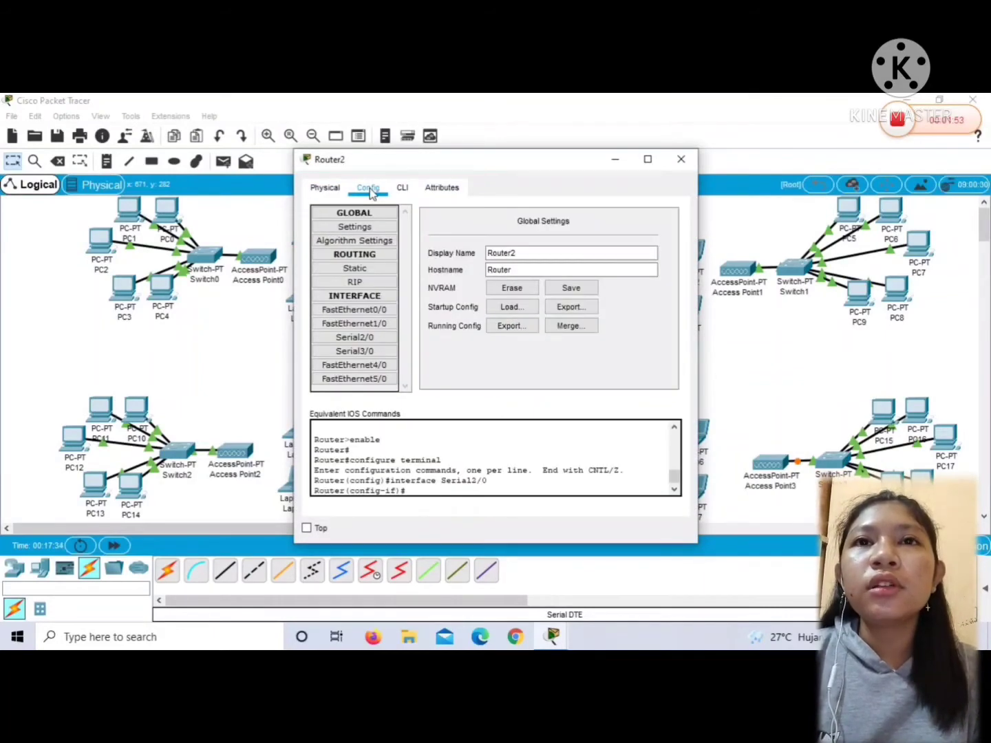
click(376, 342)
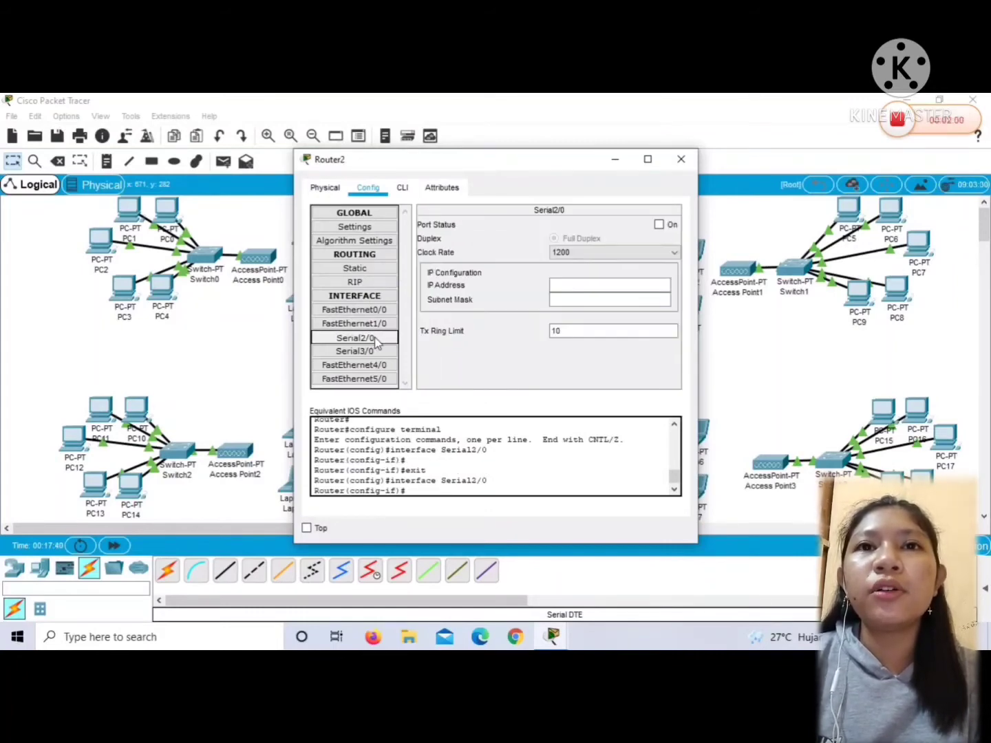
click(660, 225)
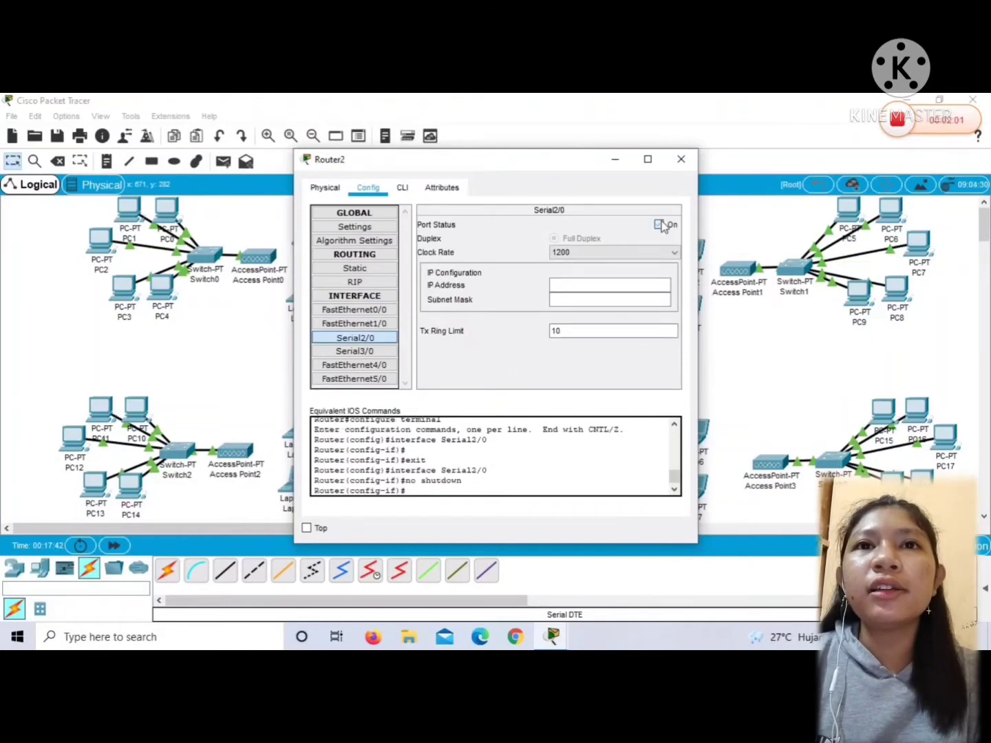
click(387, 350)
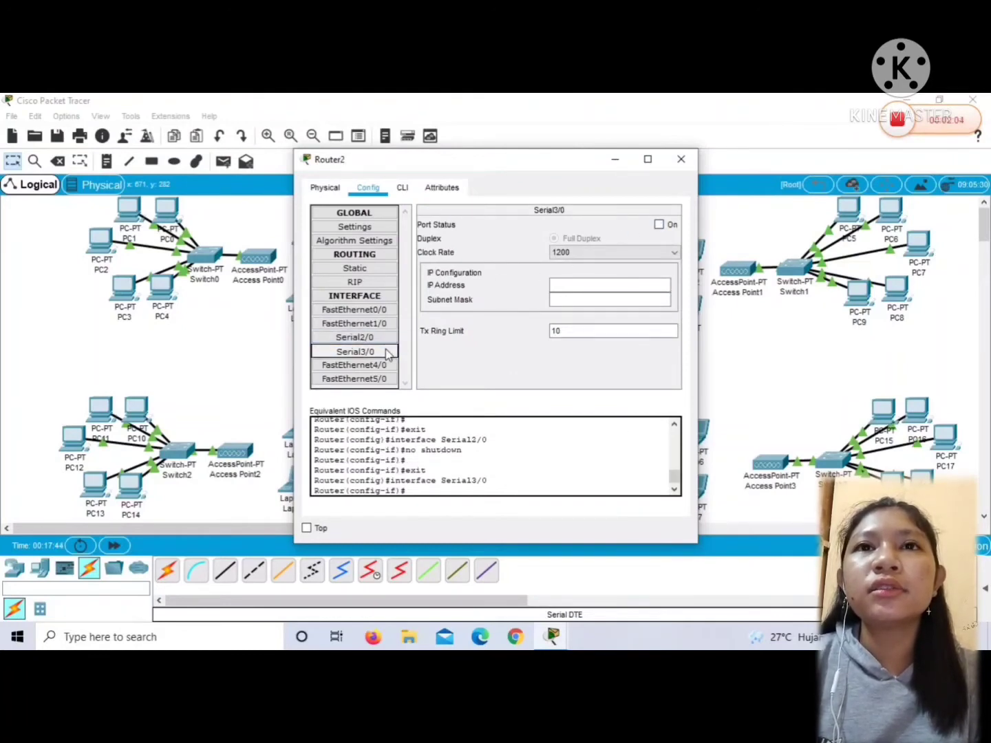
click(659, 226)
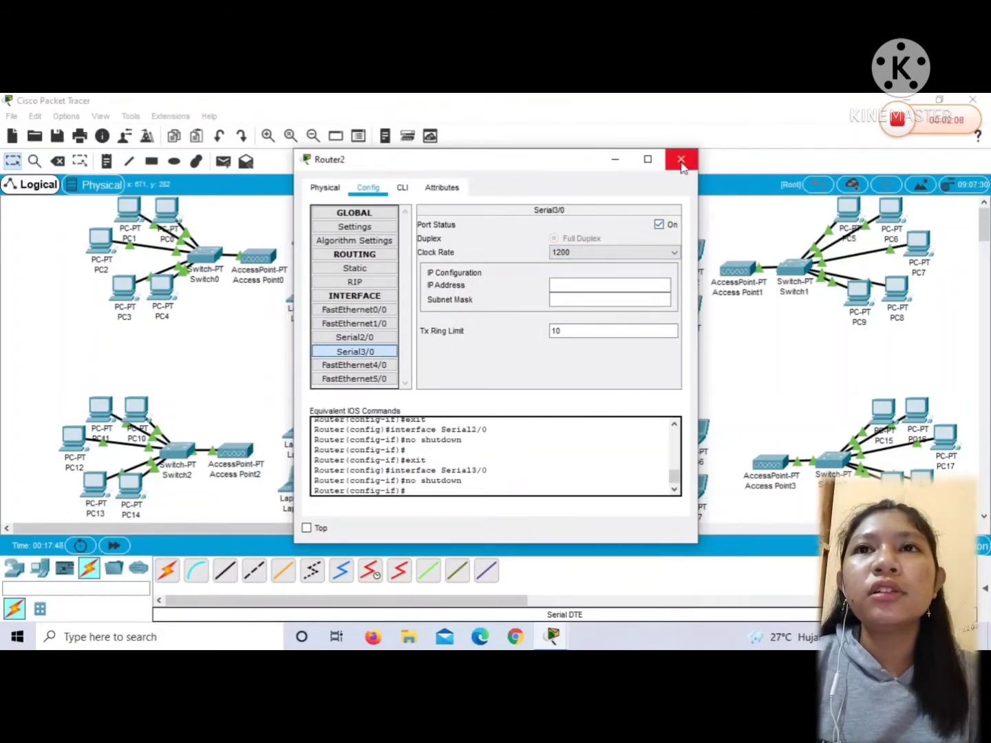
click(681, 161)
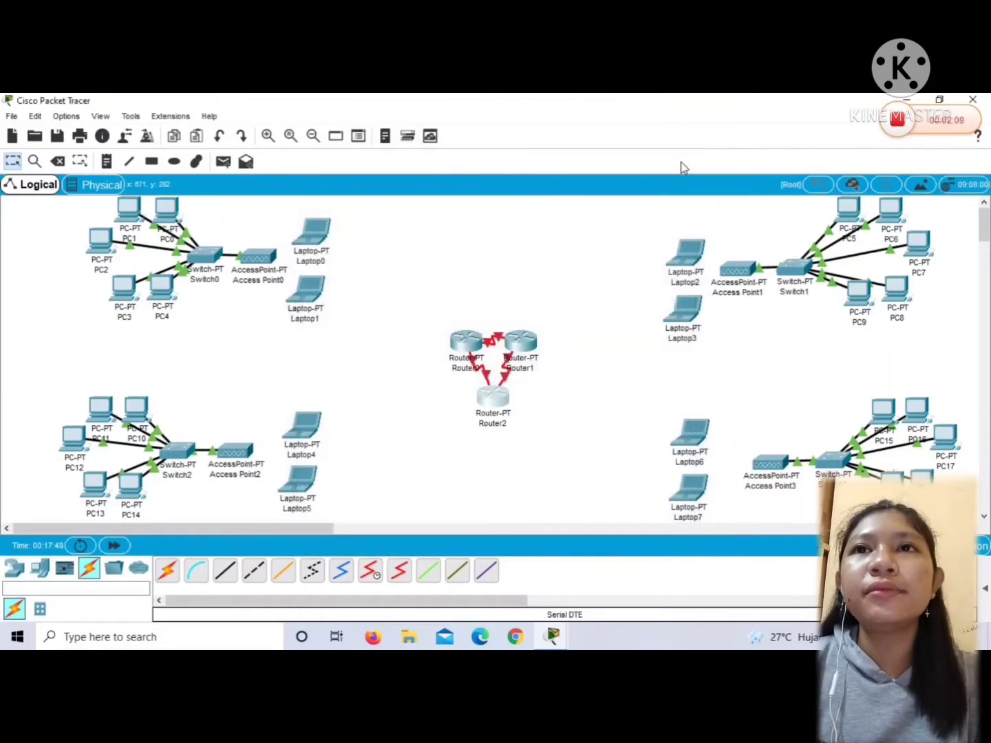
Turn on the Serial2/0 and Serial3/0 ports of Router1 and close its device window
click(524, 340)
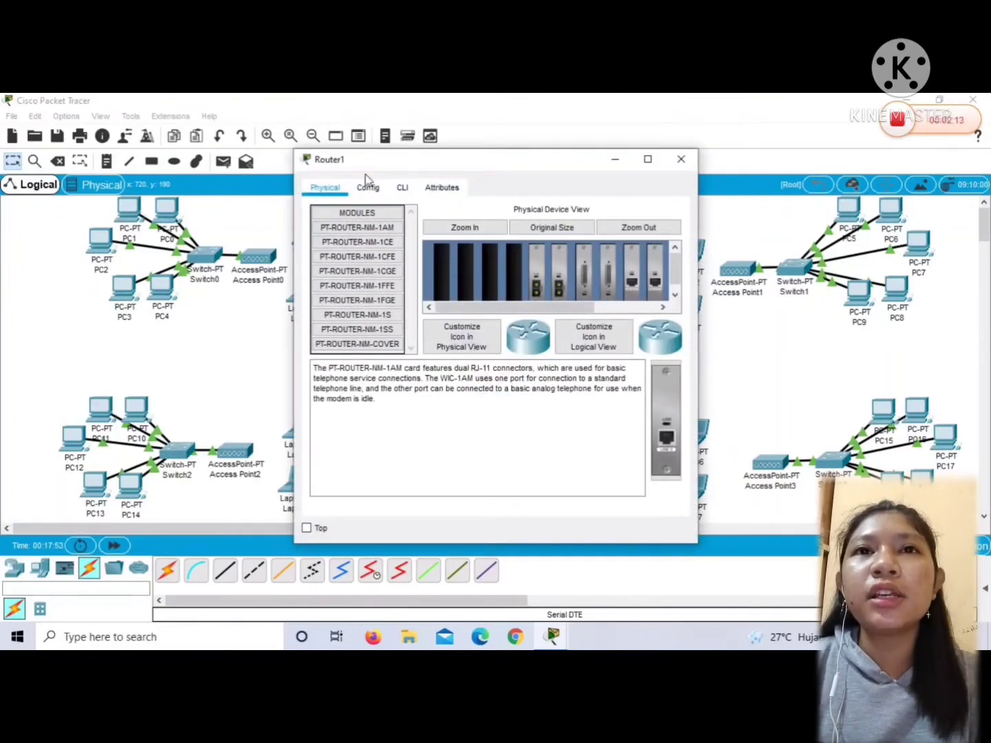
click(369, 186)
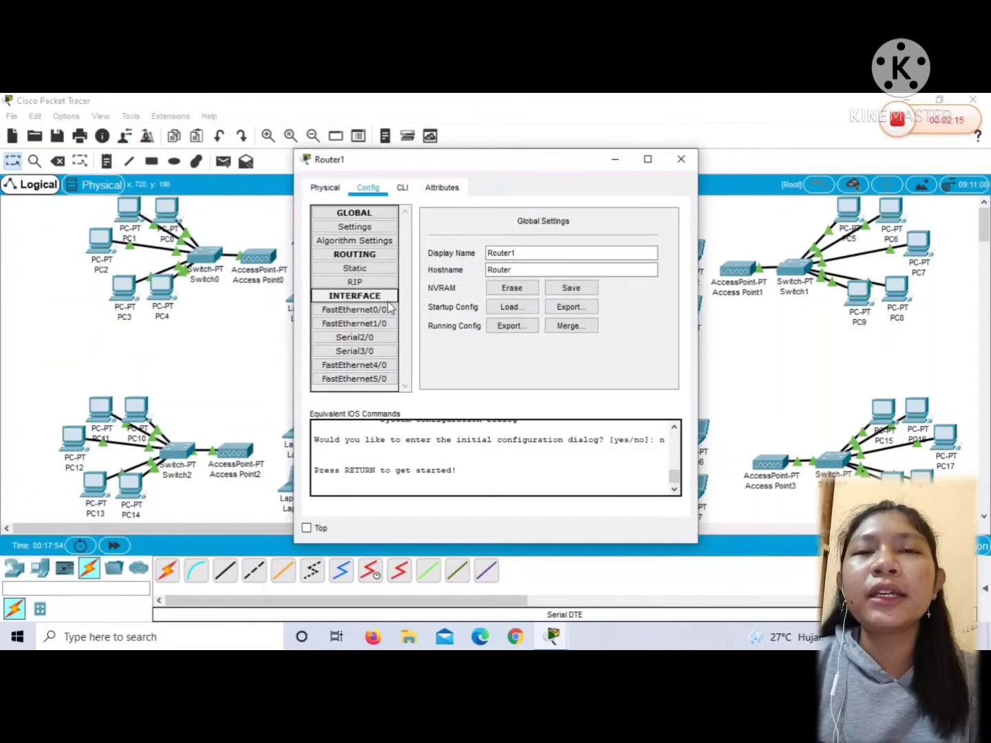
click(376, 340)
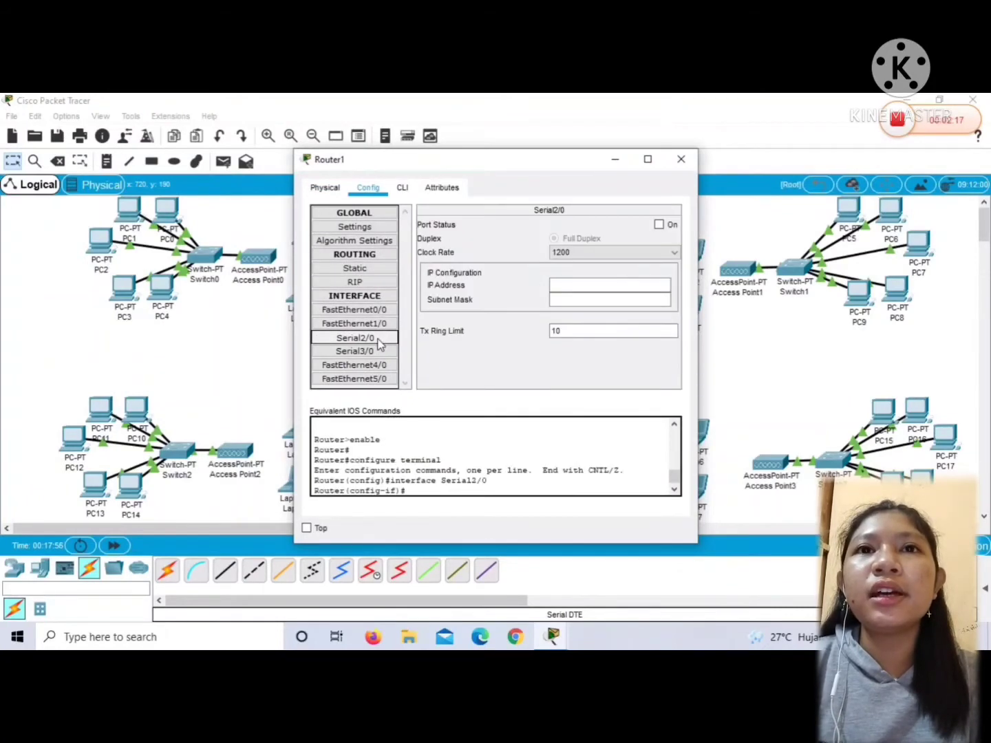
click(659, 225)
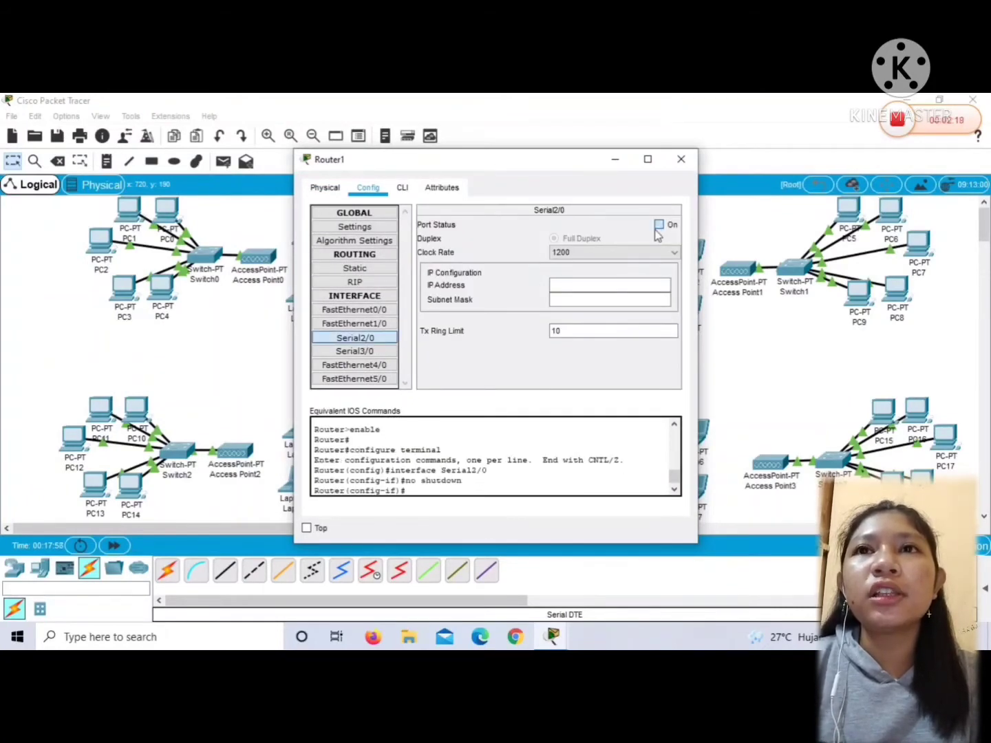
click(372, 352)
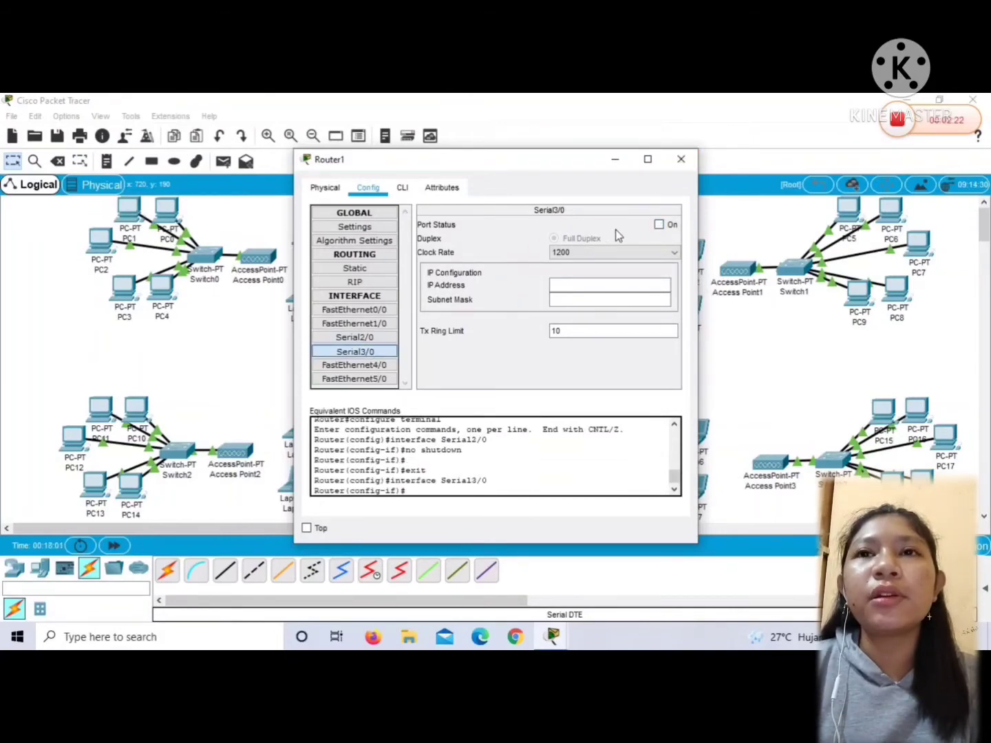
click(659, 226)
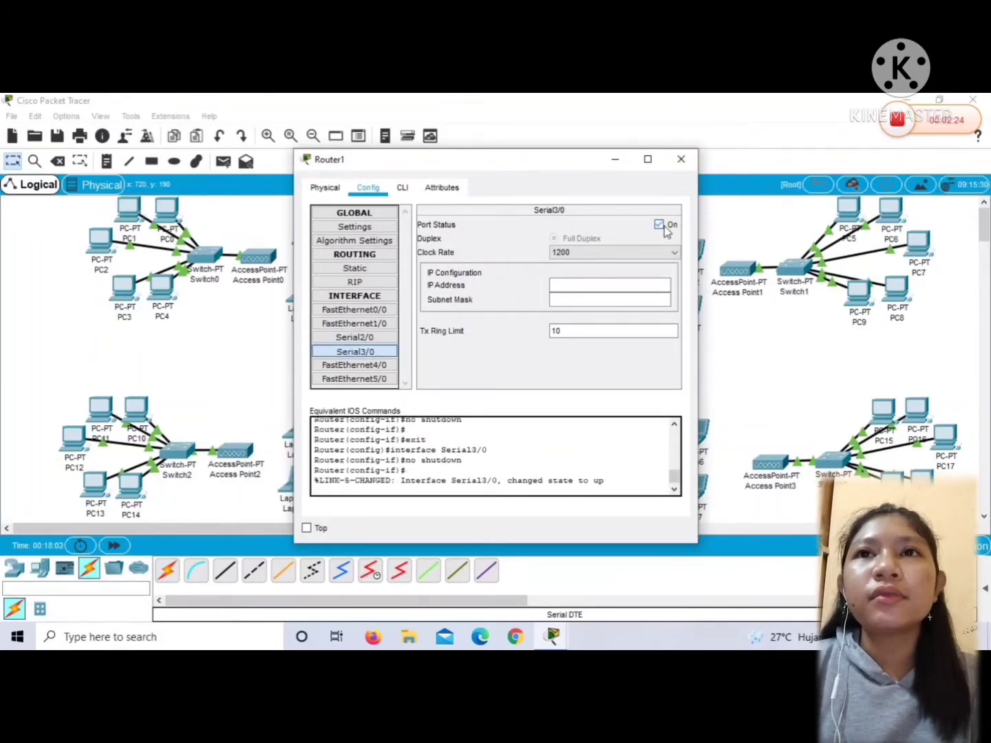
click(681, 161)
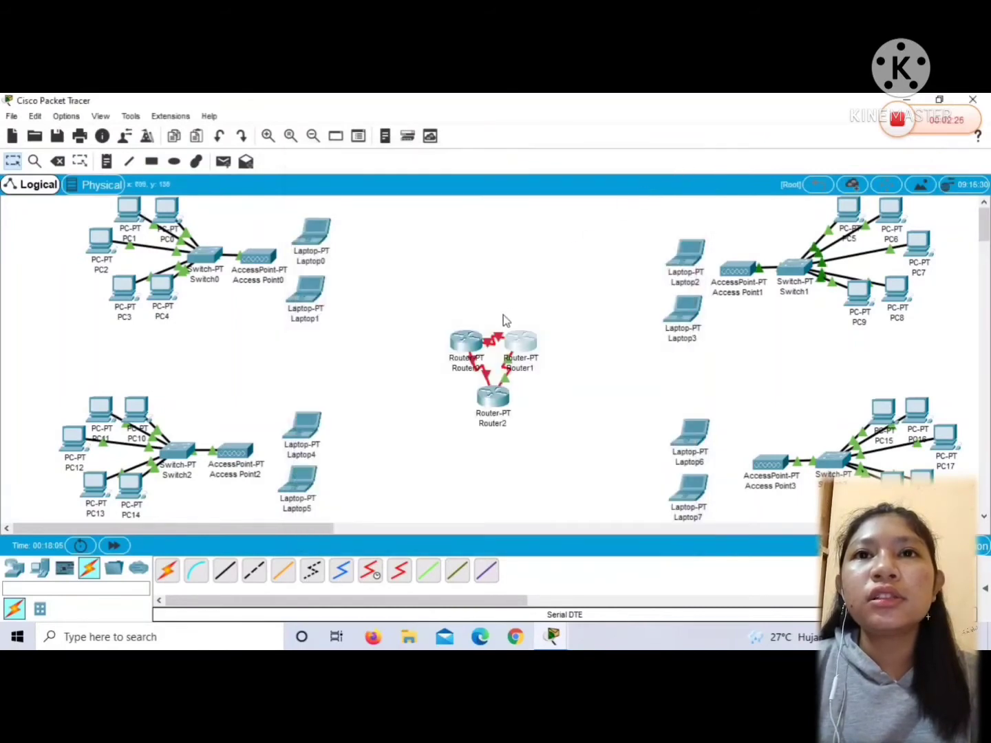
Turn on the Serial2/0 and Serial3/0 ports of Router0
click(470, 340)
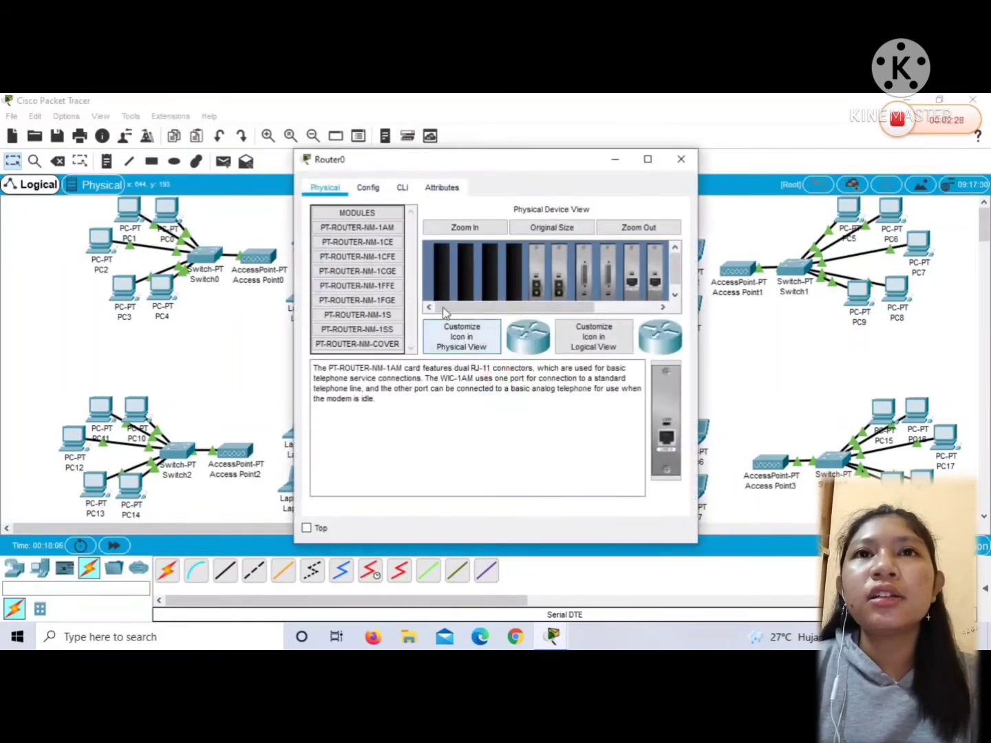
click(369, 189)
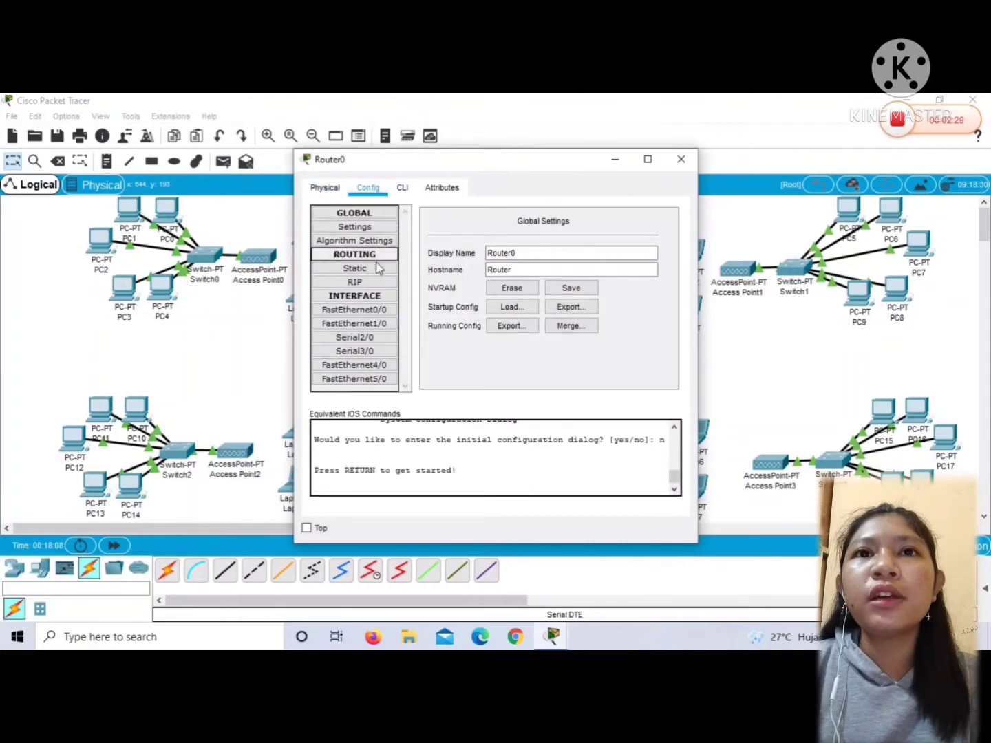
click(380, 340)
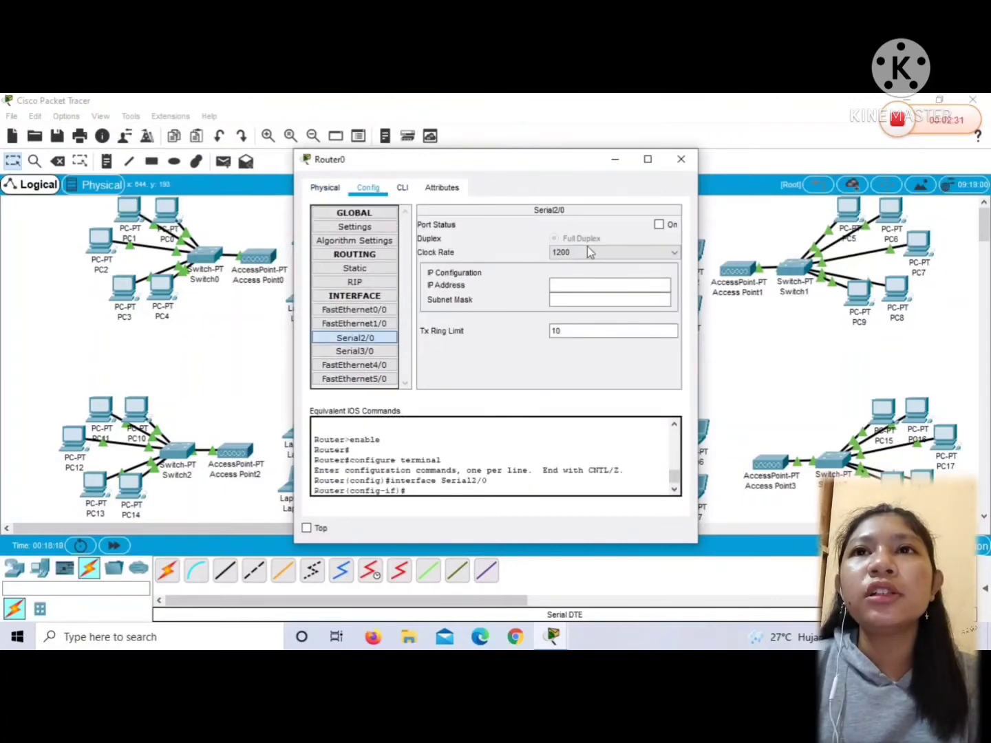
click(659, 225)
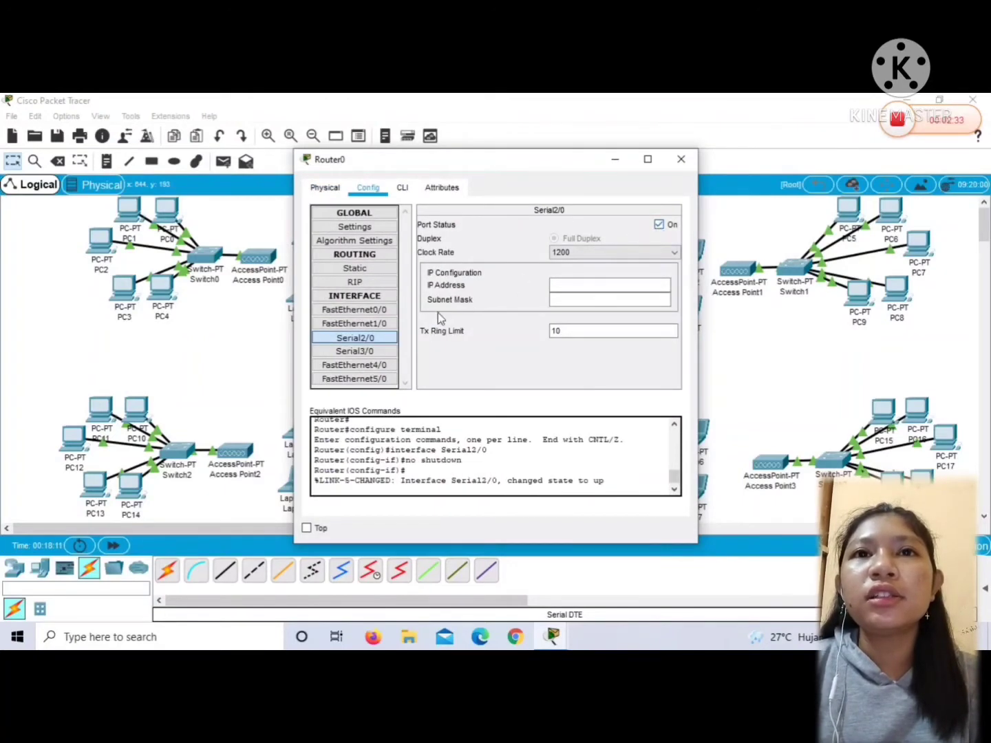
click(389, 353)
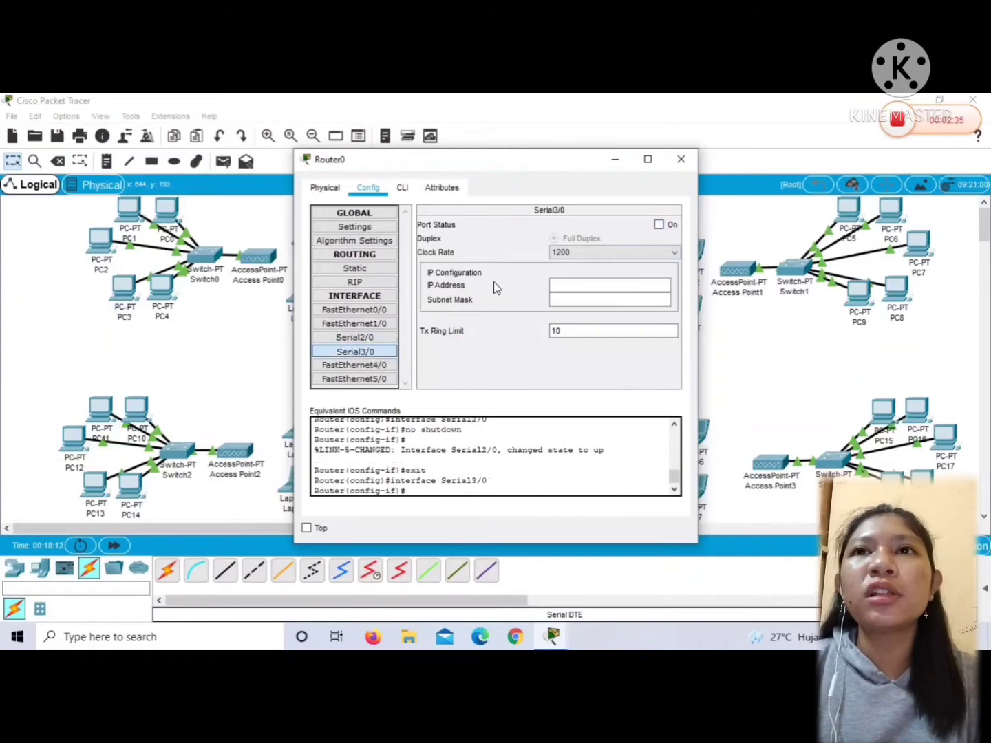
click(659, 226)
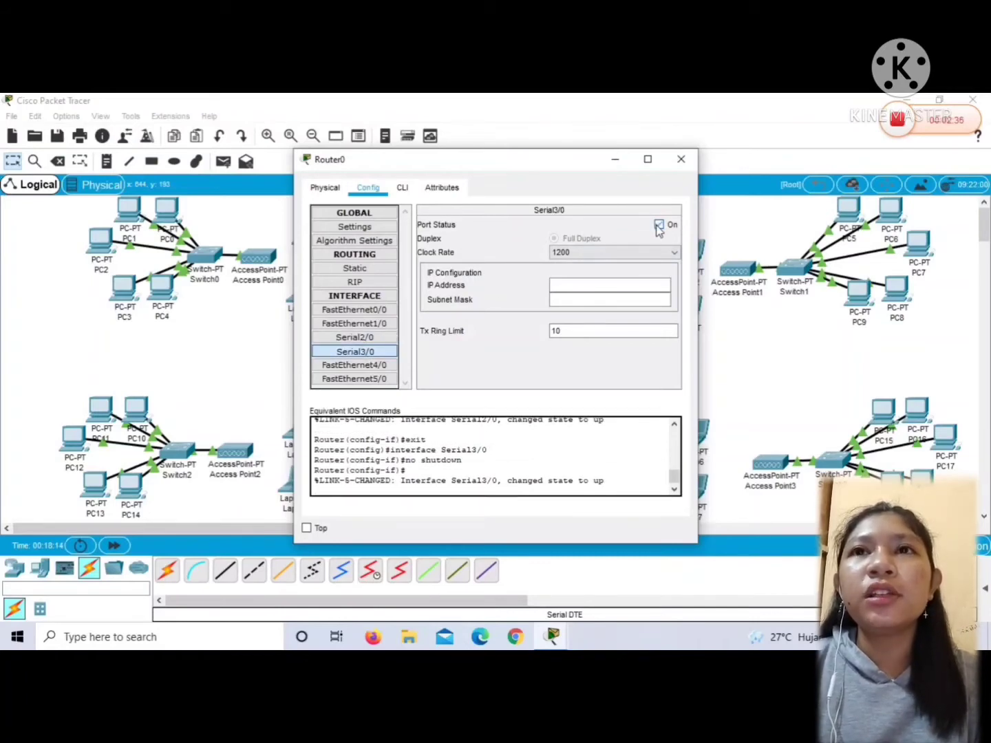
Close Router0's device window and set the SSID of Access Point0's Port 1 to "lantai 1"
click(681, 160)
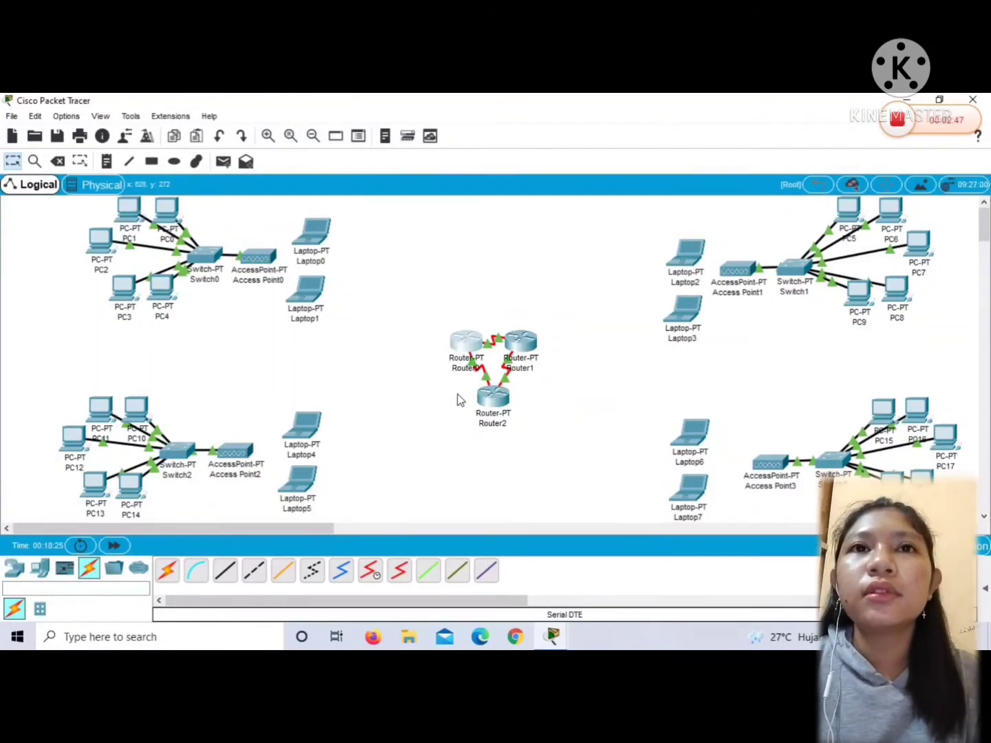
click(269, 260)
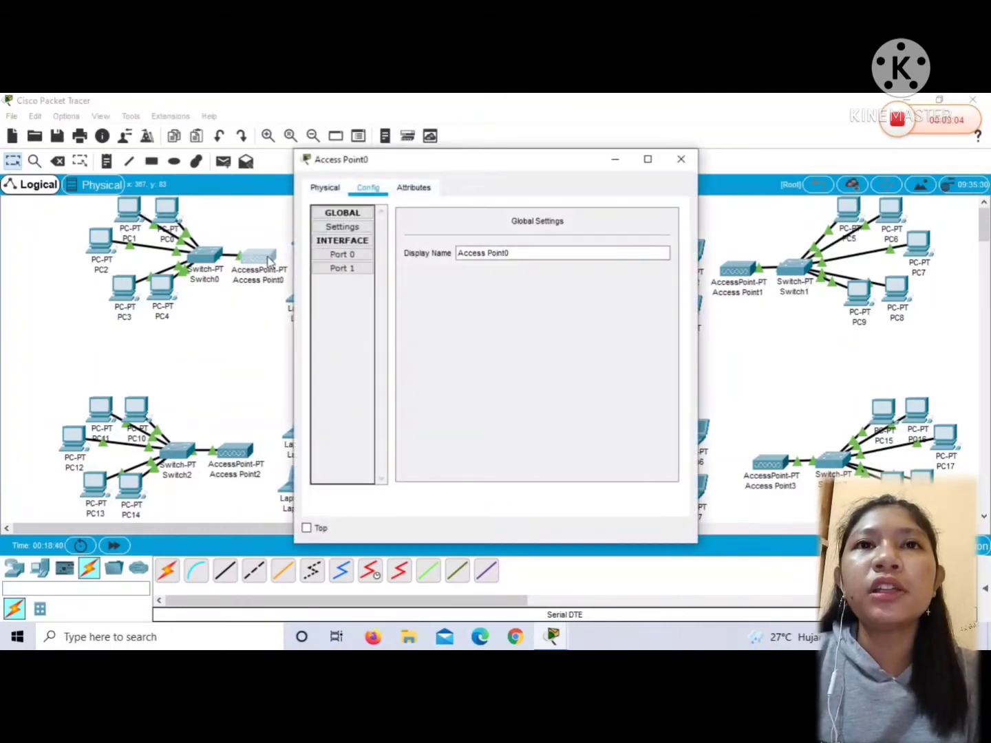
click(338, 271)
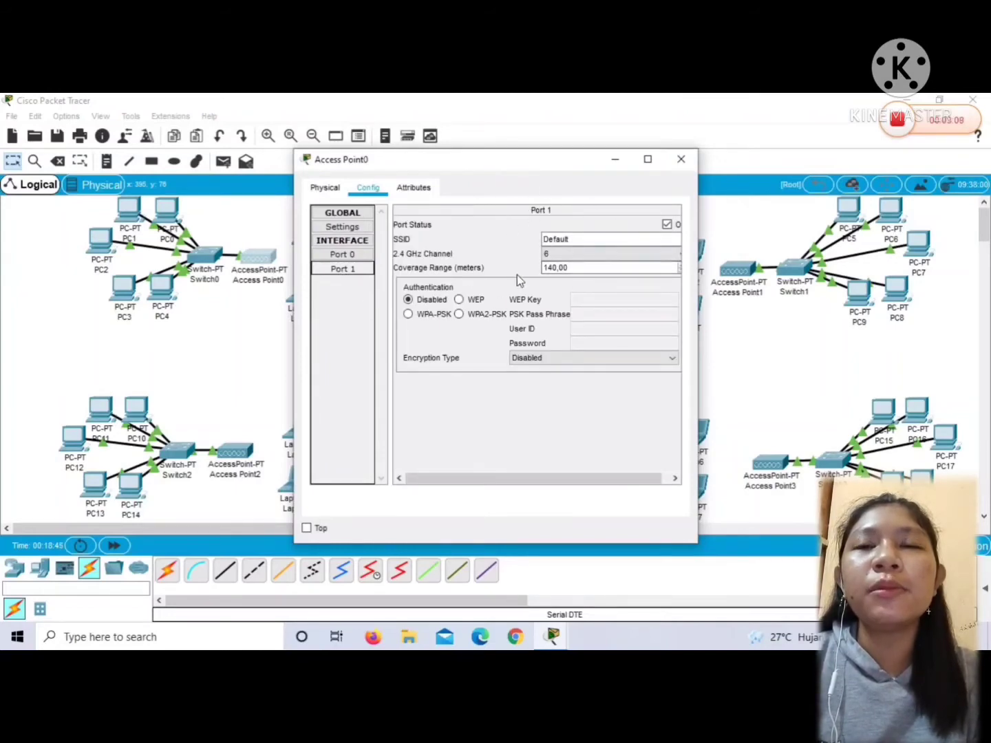
click(582, 241)
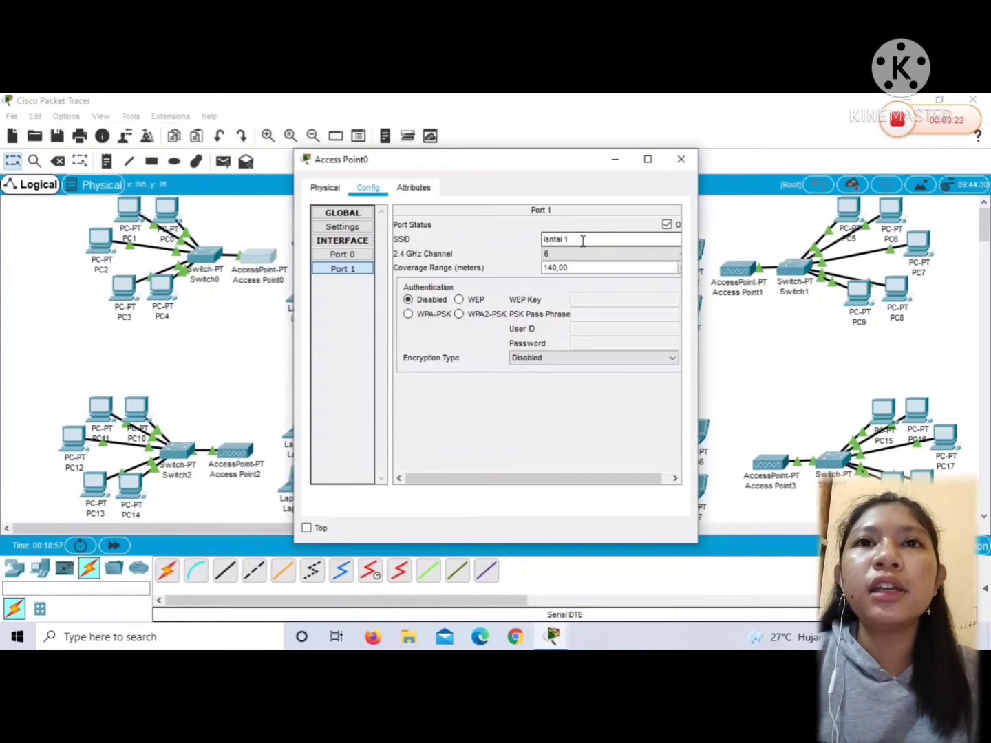
Enable WEP authentication on Access Point0's Port 1, enter the WEP key and close the device window
click(459, 300)
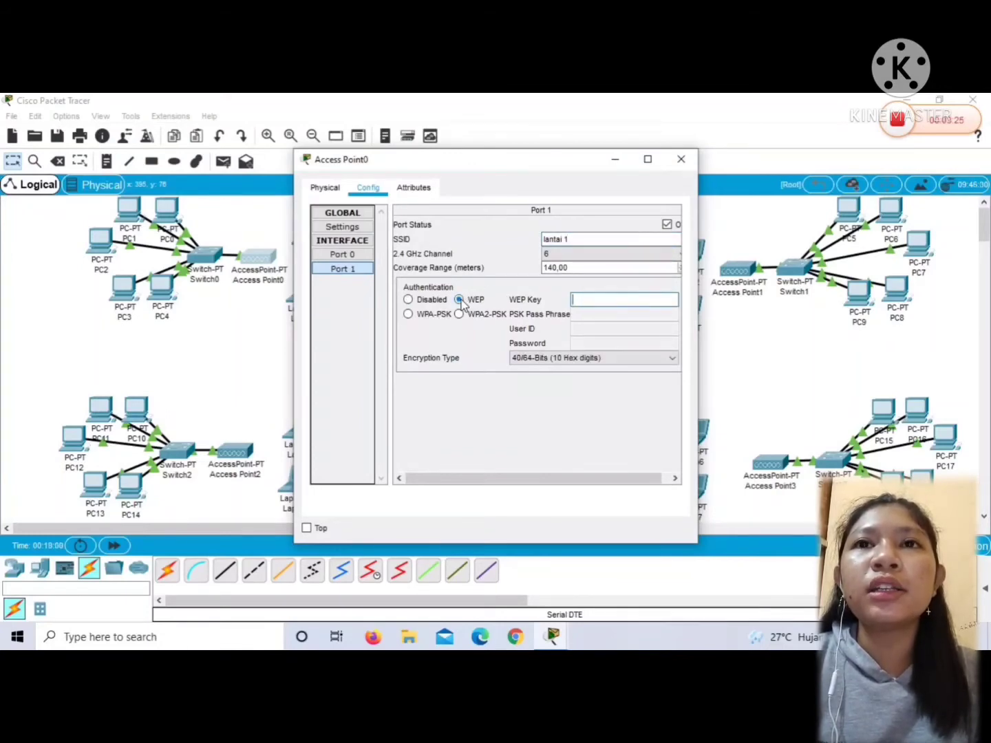
text(1)
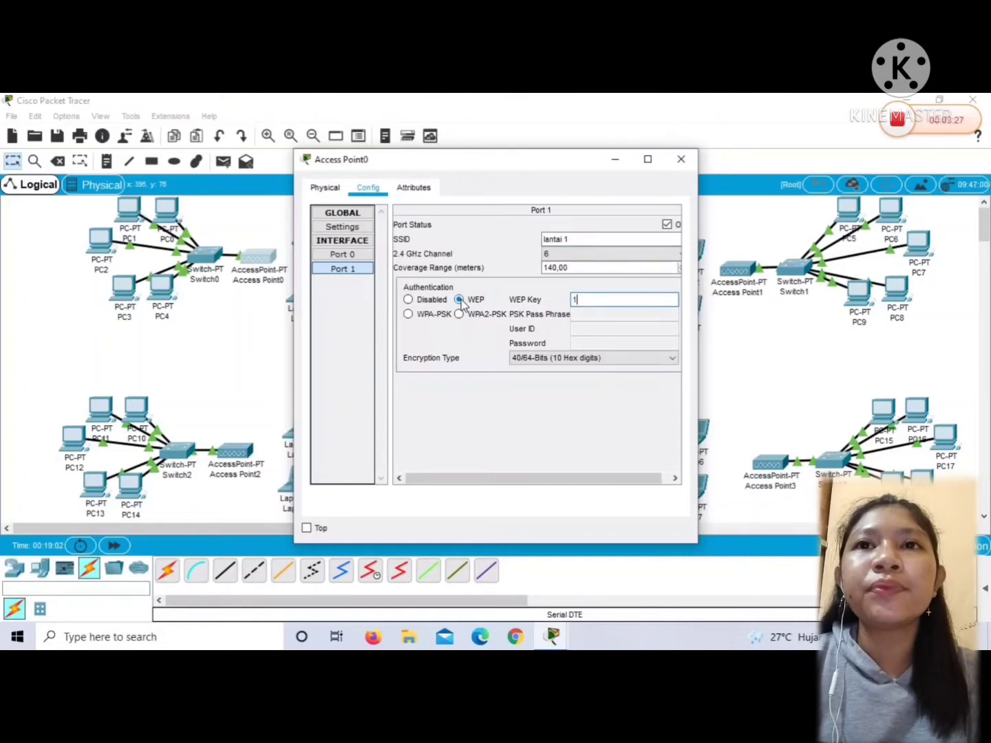
text(234567890)
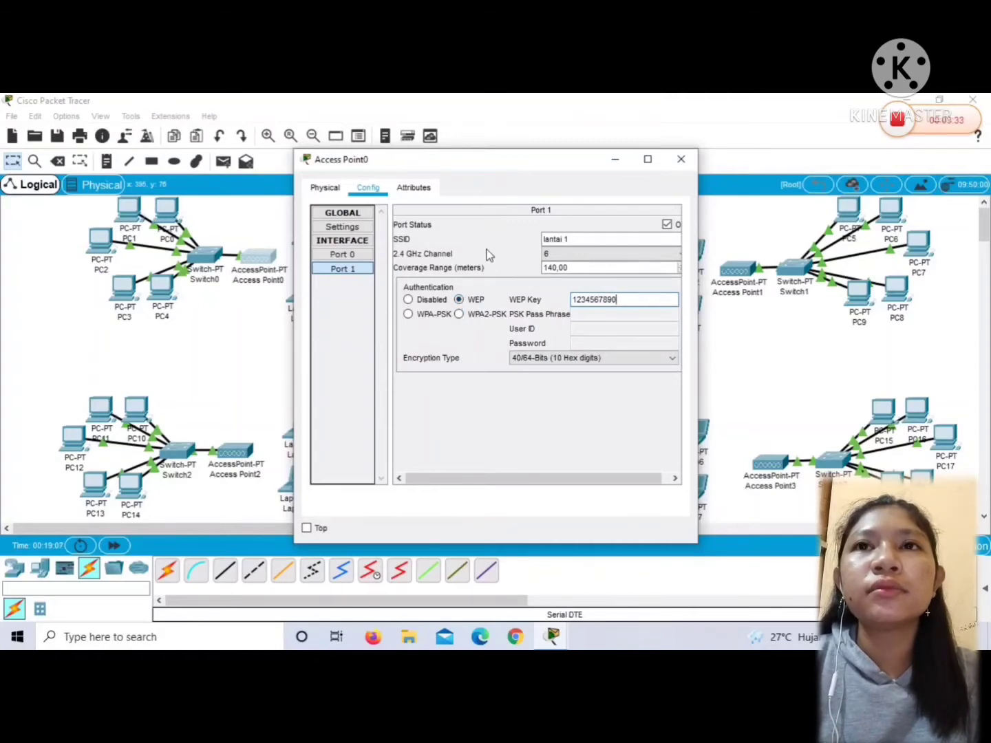
click(679, 165)
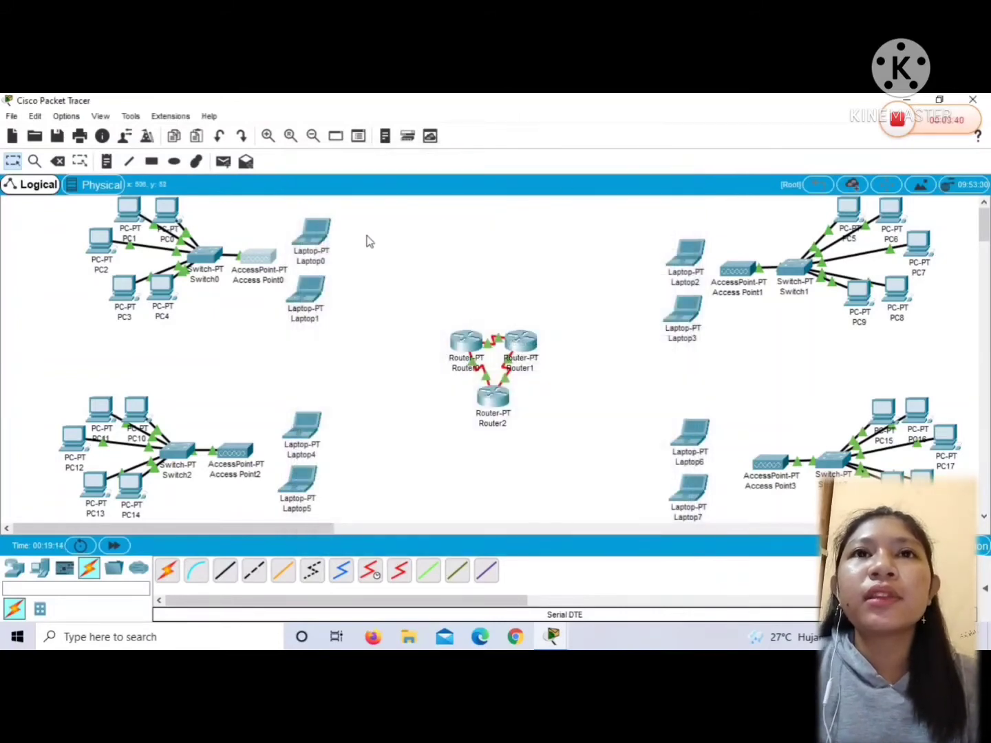
Replace Laptop0's PT-LAPTOP-NM-1CFE module with the WPC300N wireless module and power the laptop back on
click(314, 235)
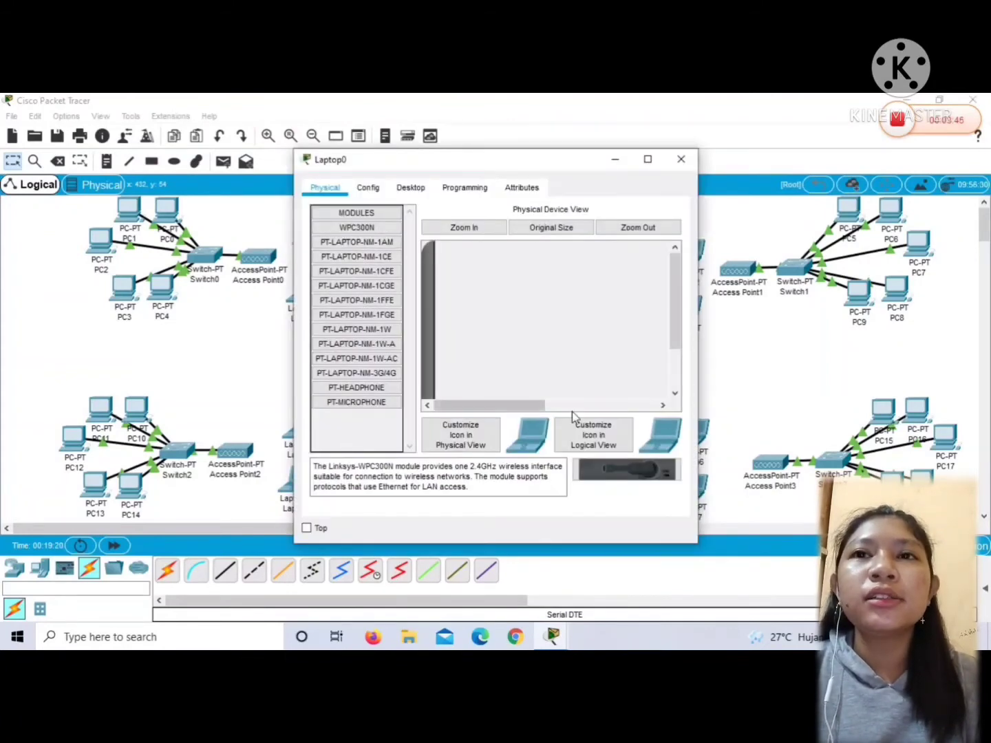
click(674, 395)
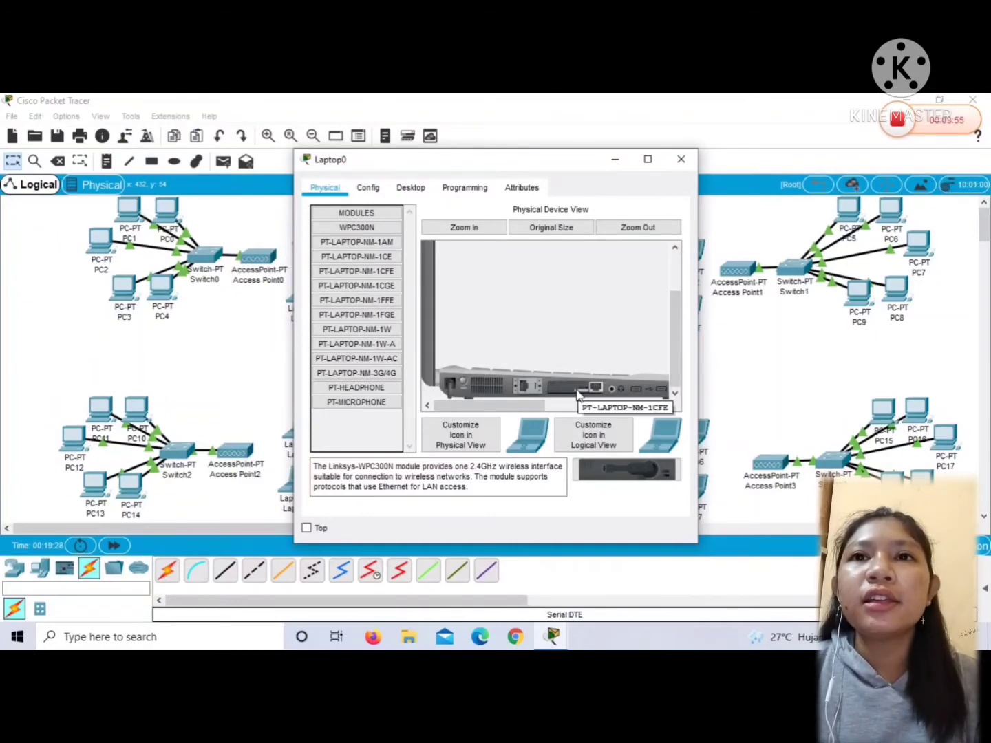
drag(579, 393, 369, 431)
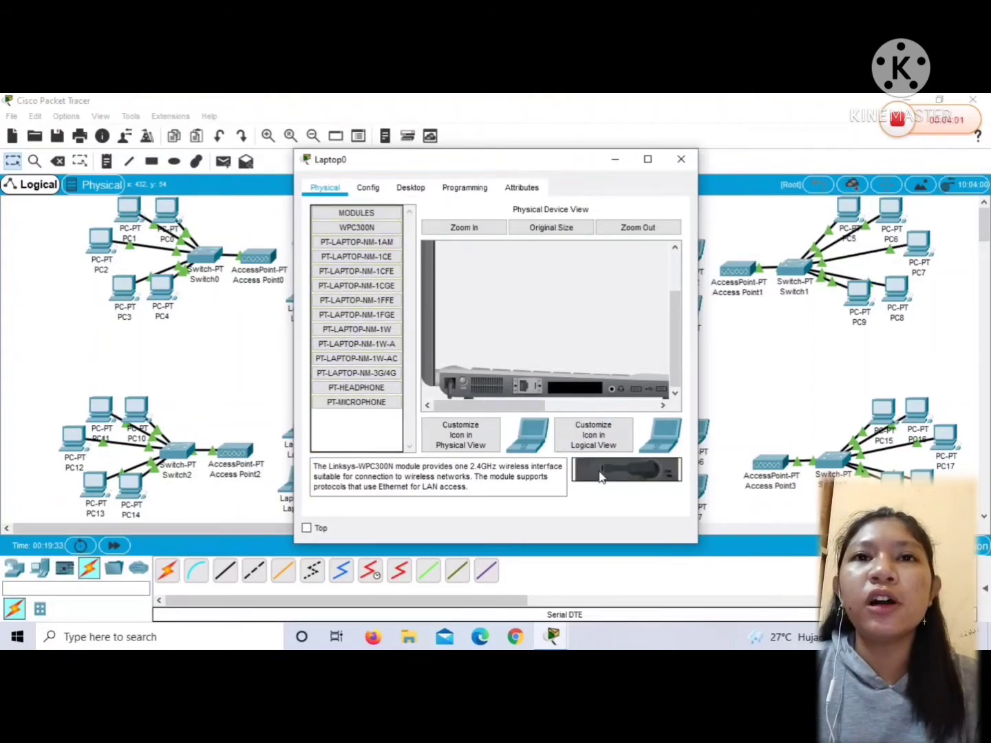
drag(600, 476, 578, 394)
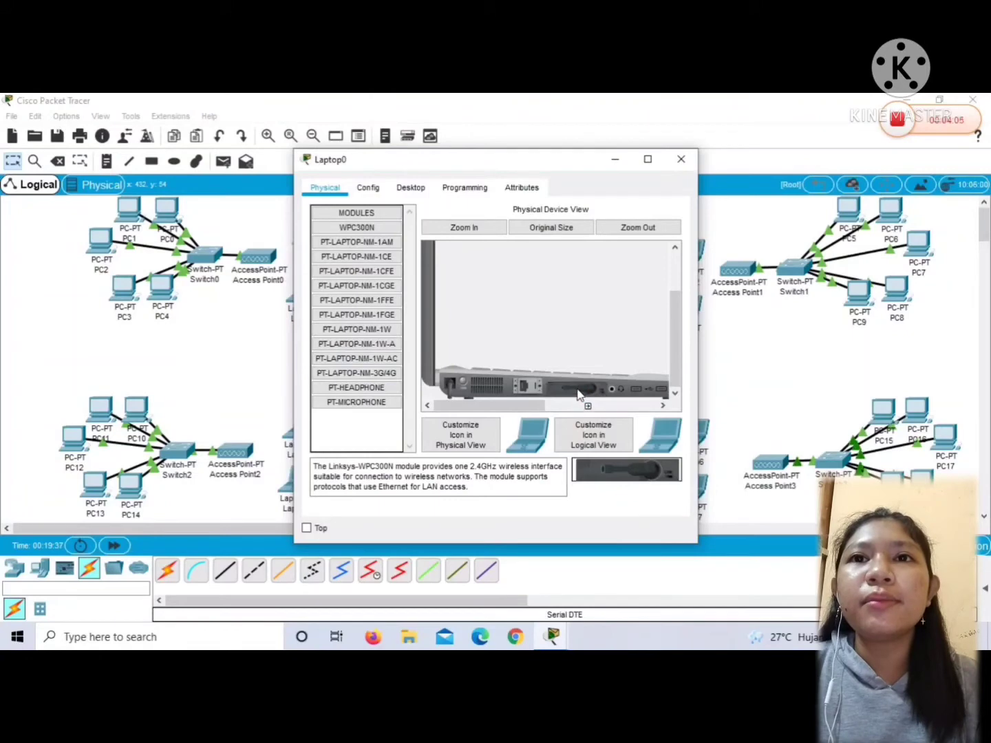
click(464, 383)
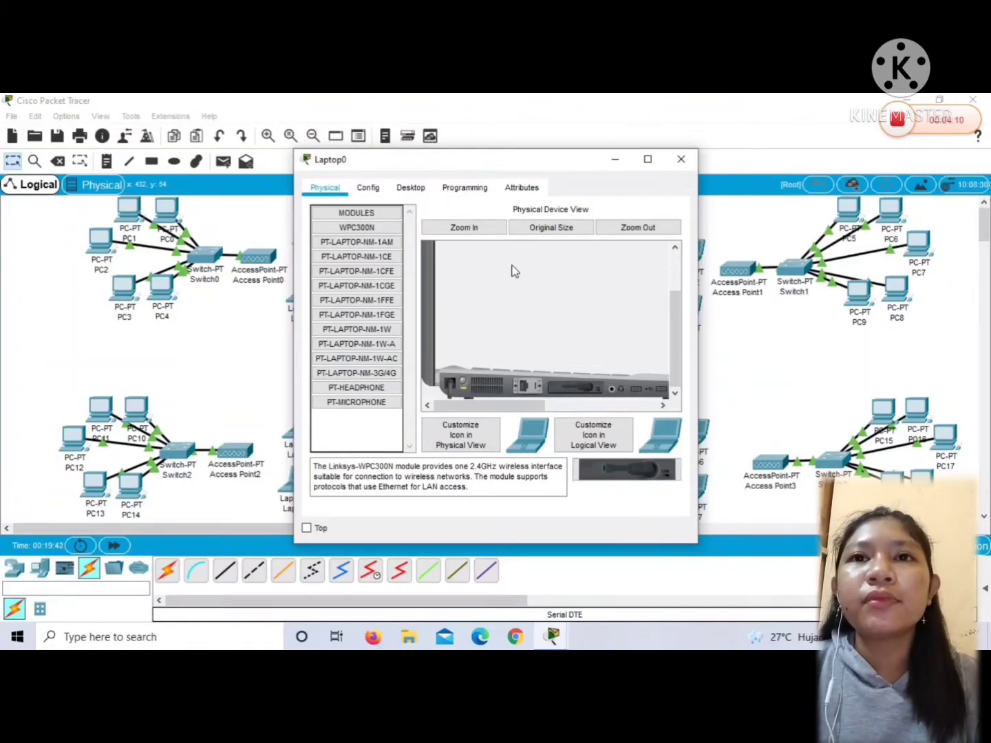
Connect Laptop0 to the "lantai 1" wireless network through PC Wireless by entering the WEP key, and close its window
click(378, 190)
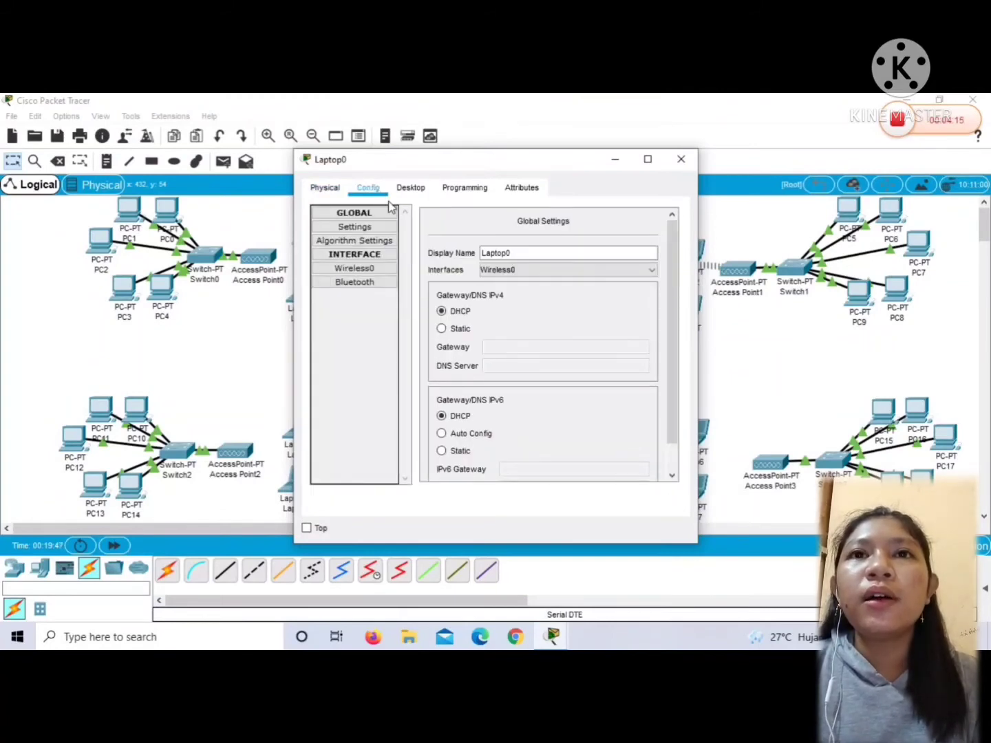
click(414, 182)
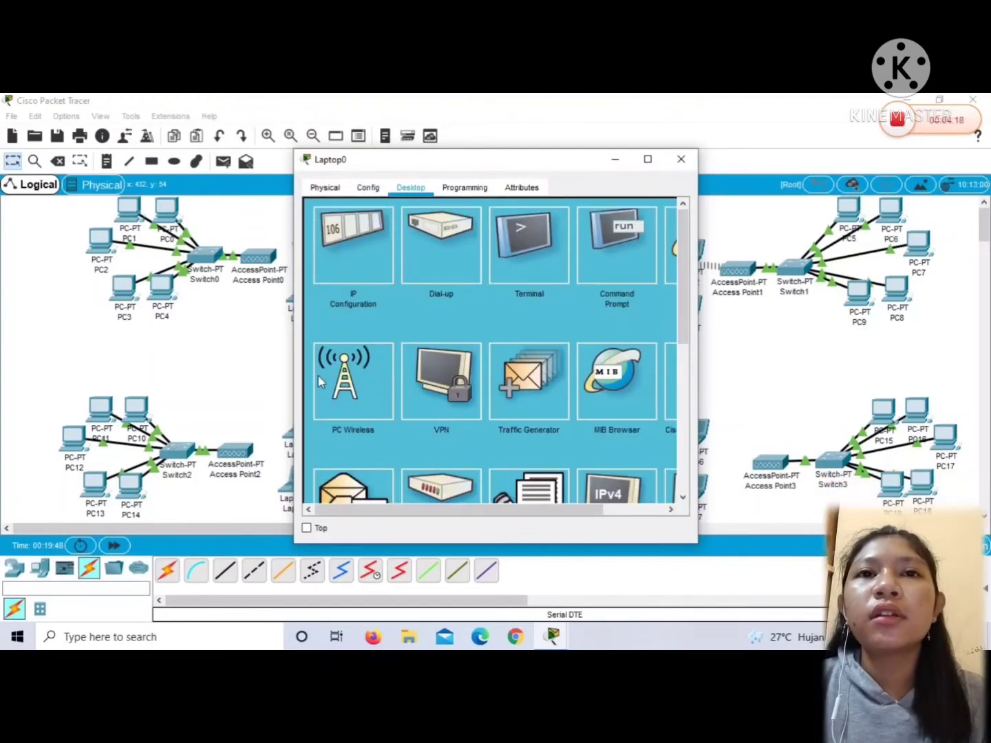
click(338, 412)
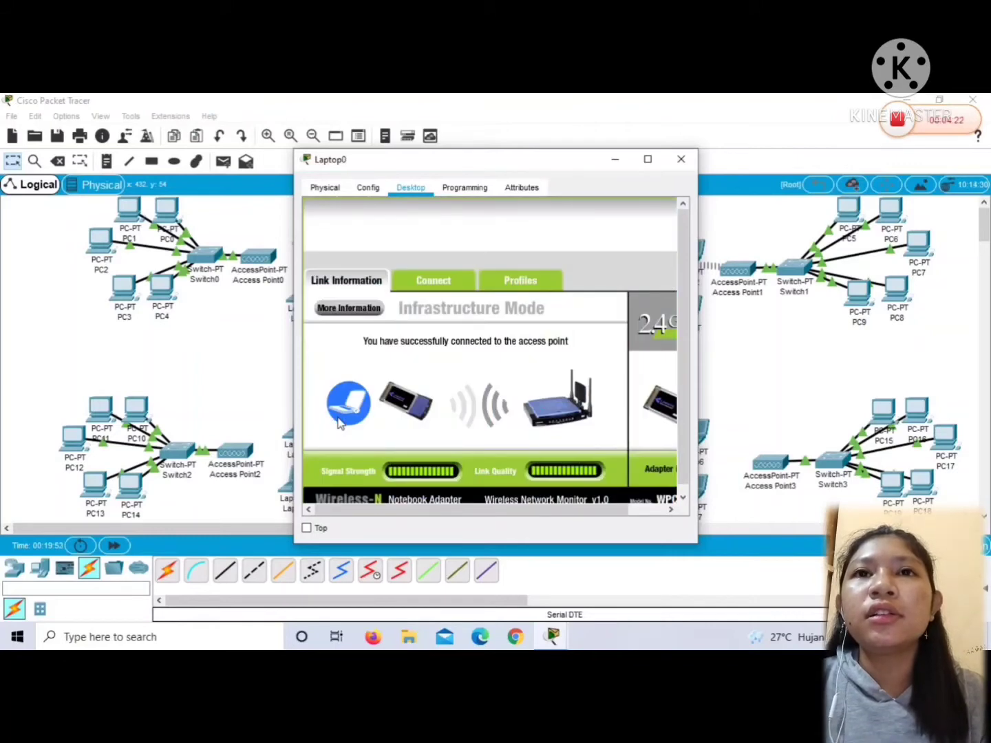
click(432, 281)
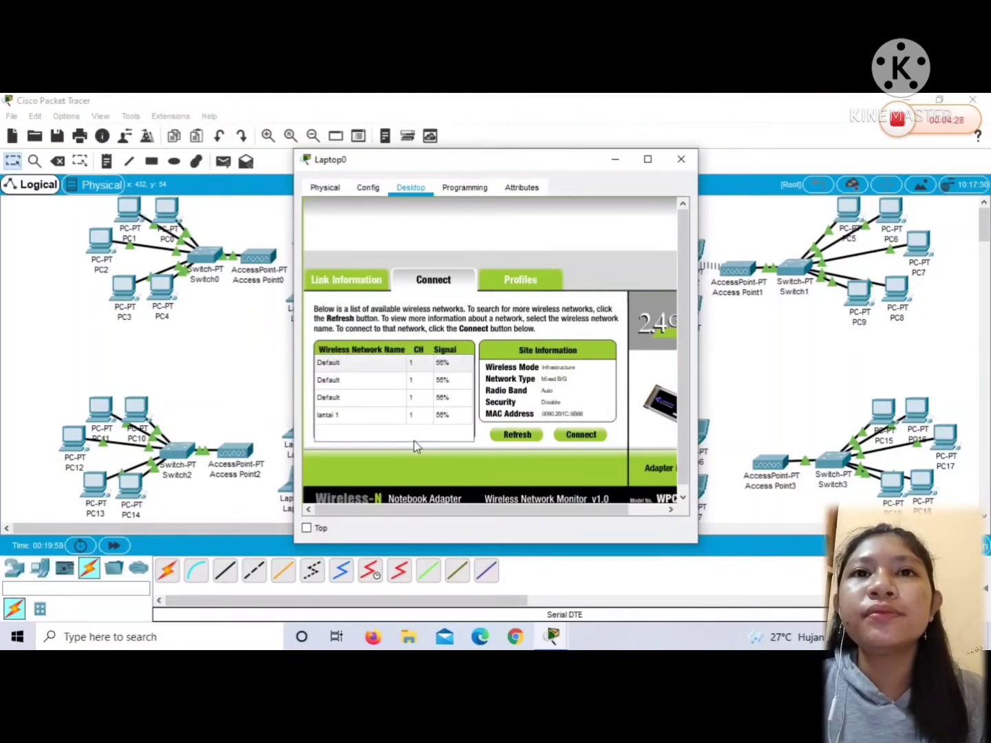
click(368, 417)
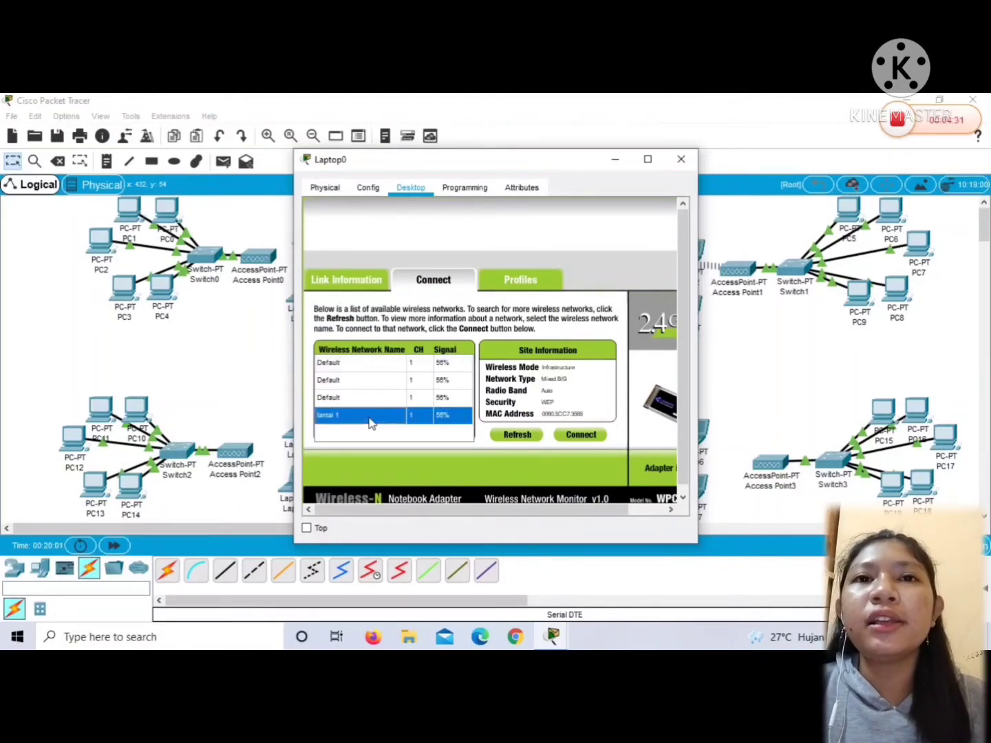
click(593, 436)
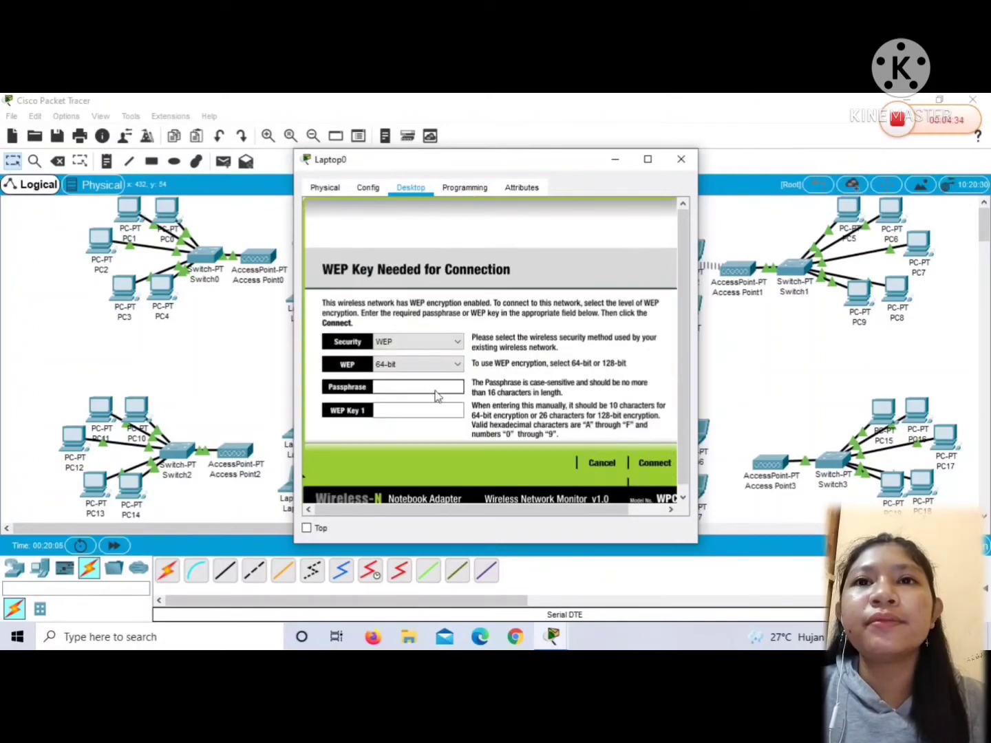
click(387, 411)
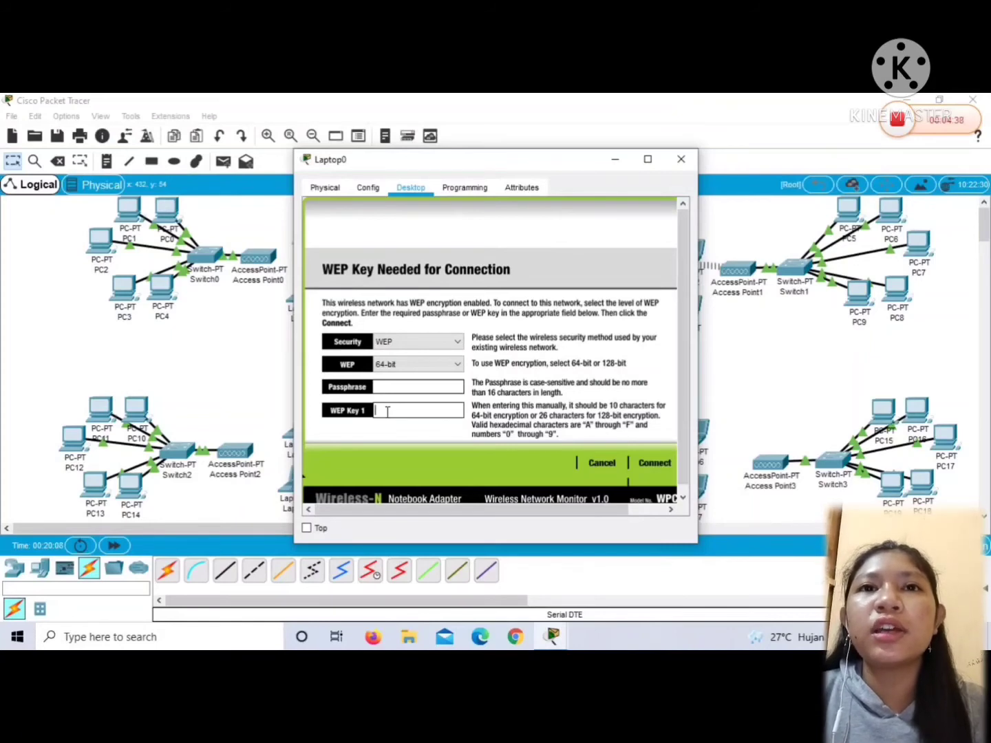
text(12345)
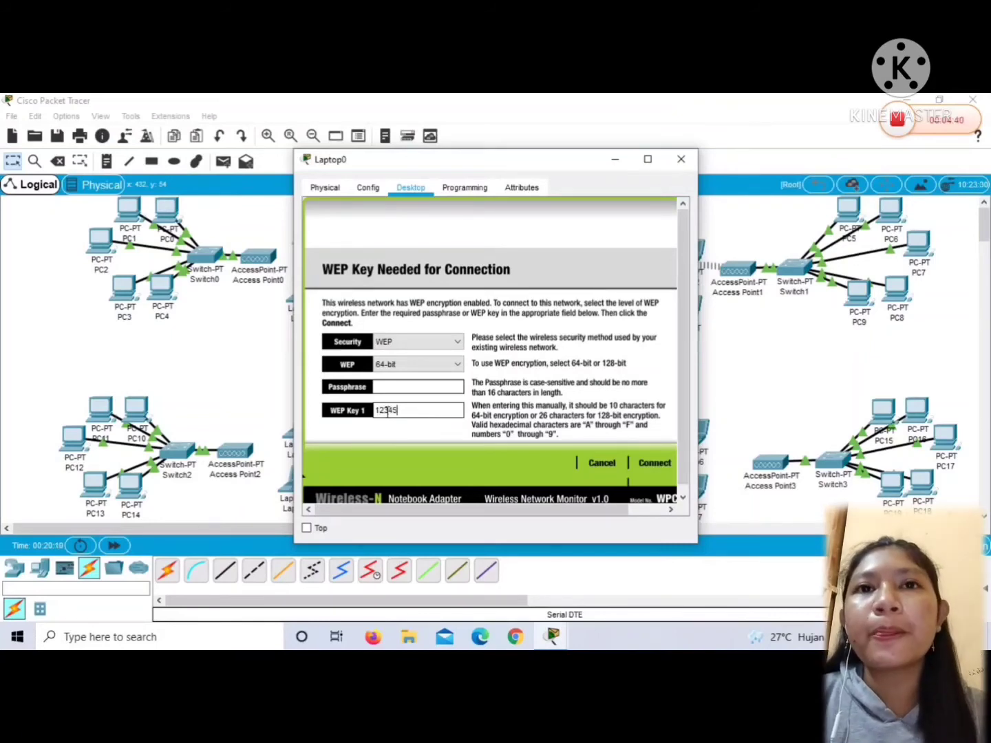
text(6789)
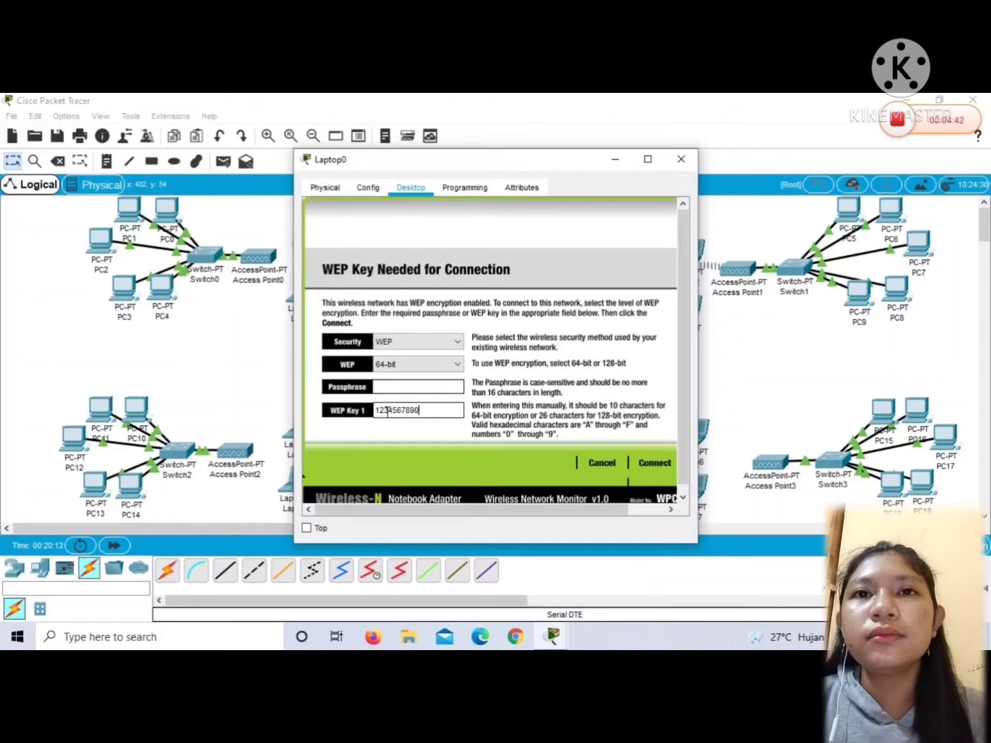
text(0)
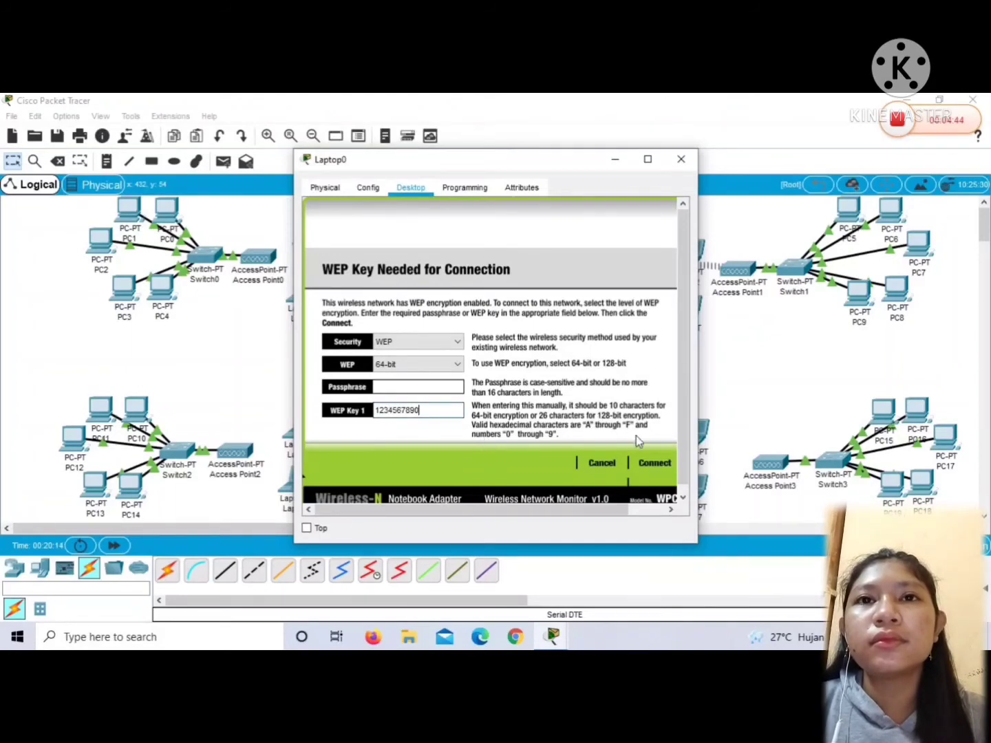
click(652, 464)
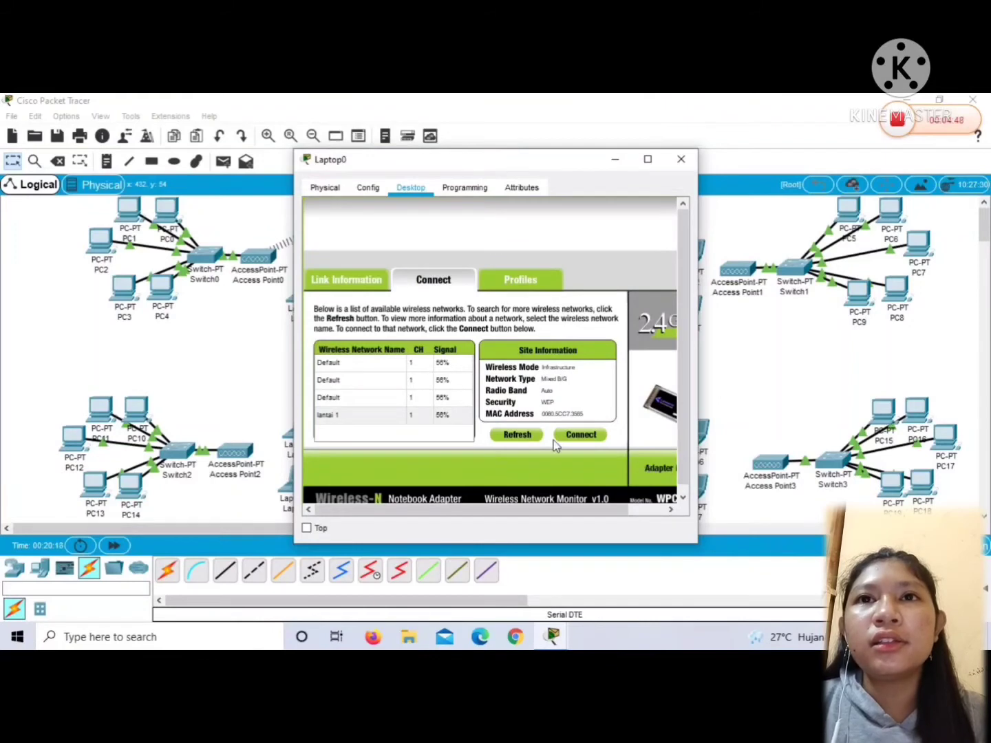
click(677, 160)
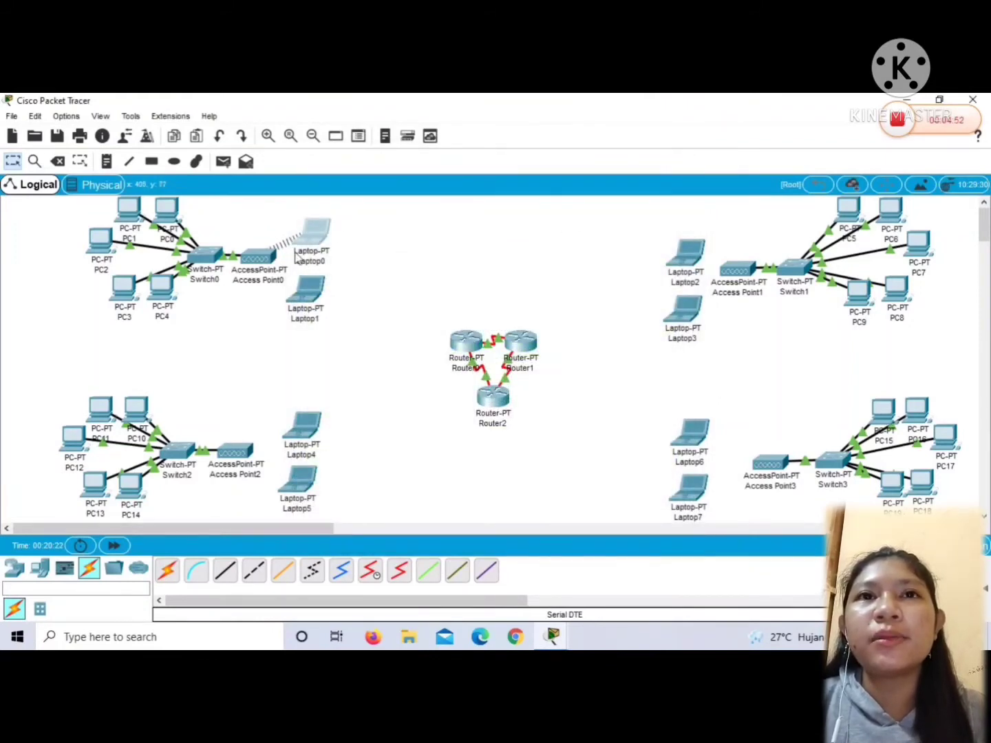
Power off Laptop1 and replace its installed network module with the WPC300N wireless module
click(307, 301)
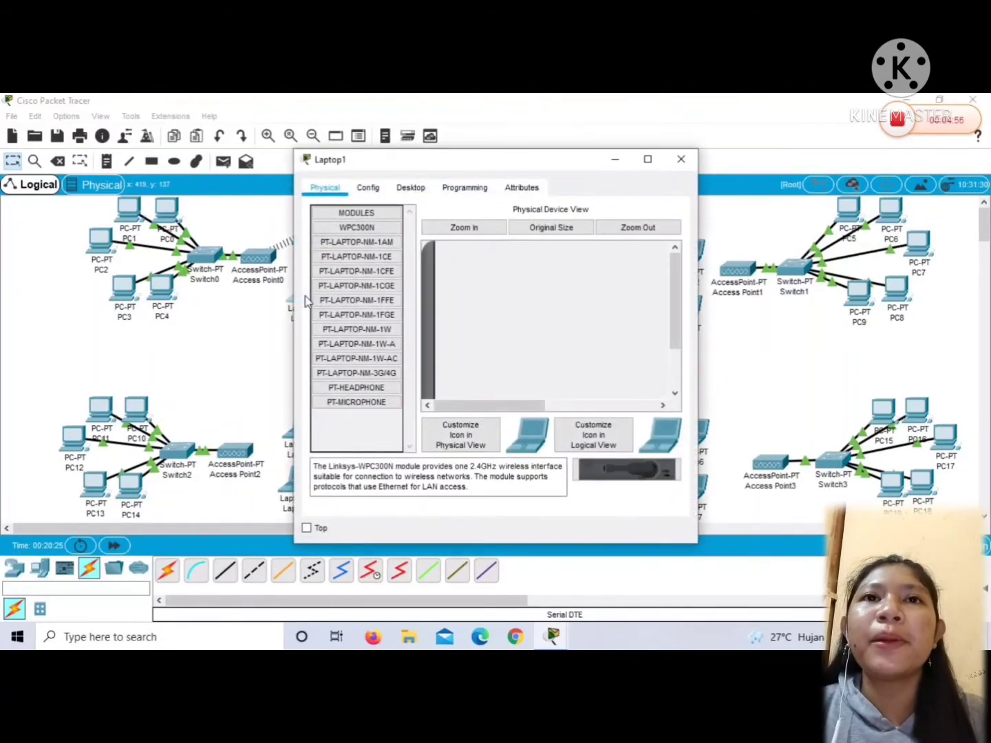
click(675, 393)
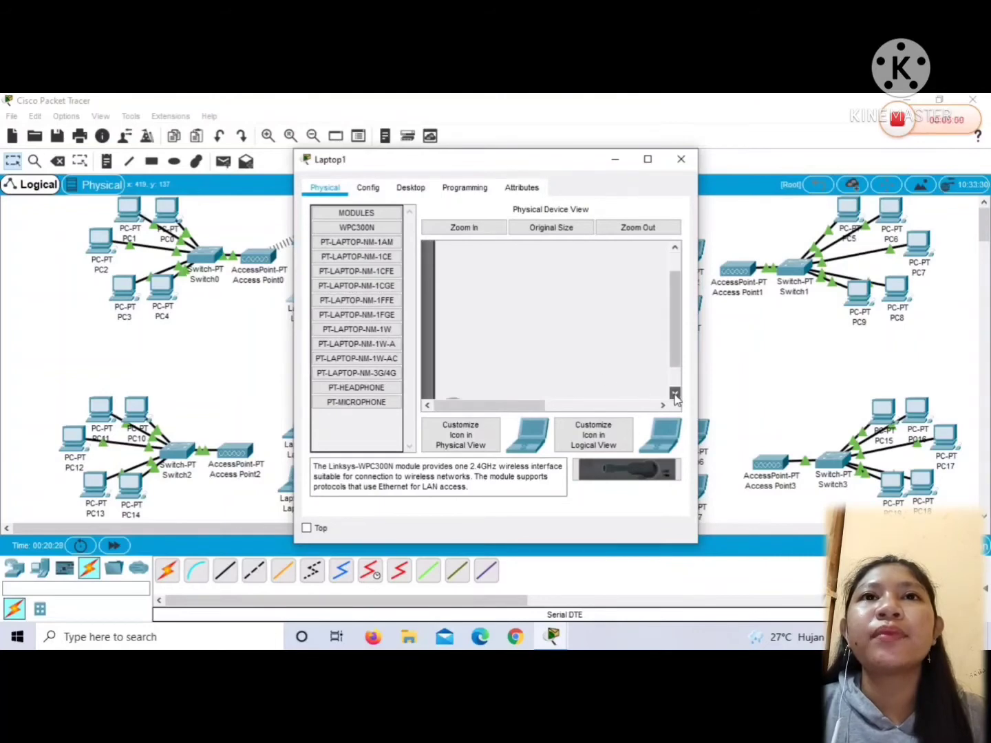
click(675, 393)
click(463, 383)
drag(579, 388, 364, 434)
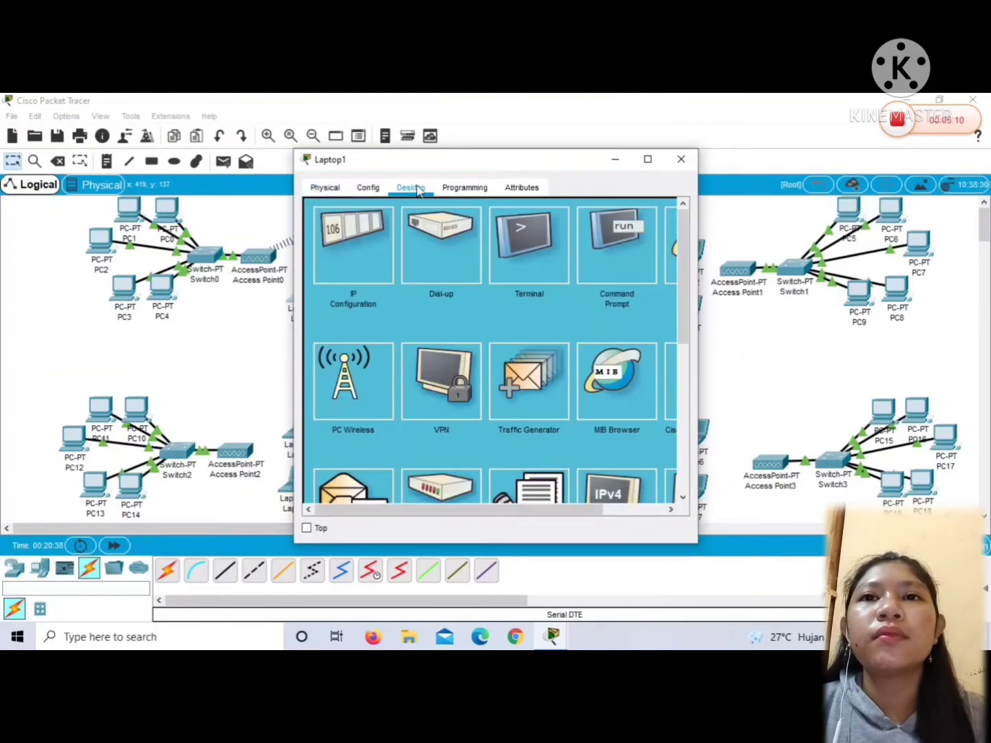
Connect Laptop1 to the "lantai 1" wireless network through PC Wireless by entering the WEP key, and close its window
click(347, 358)
click(434, 280)
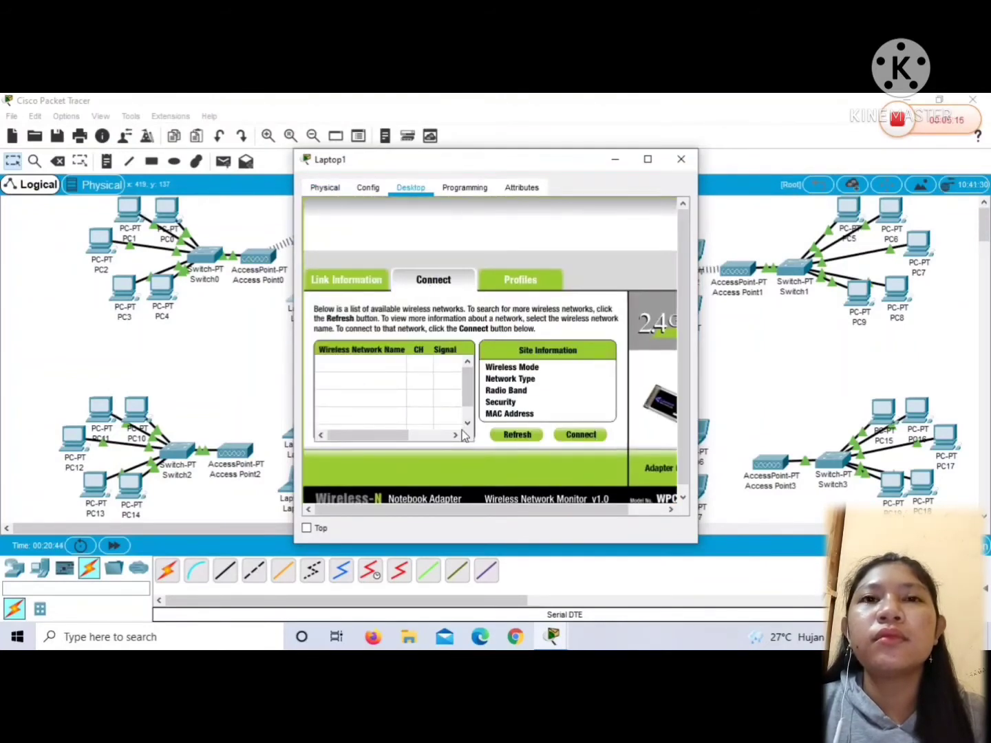
click(373, 412)
click(584, 432)
click(393, 410)
text(1234567890)
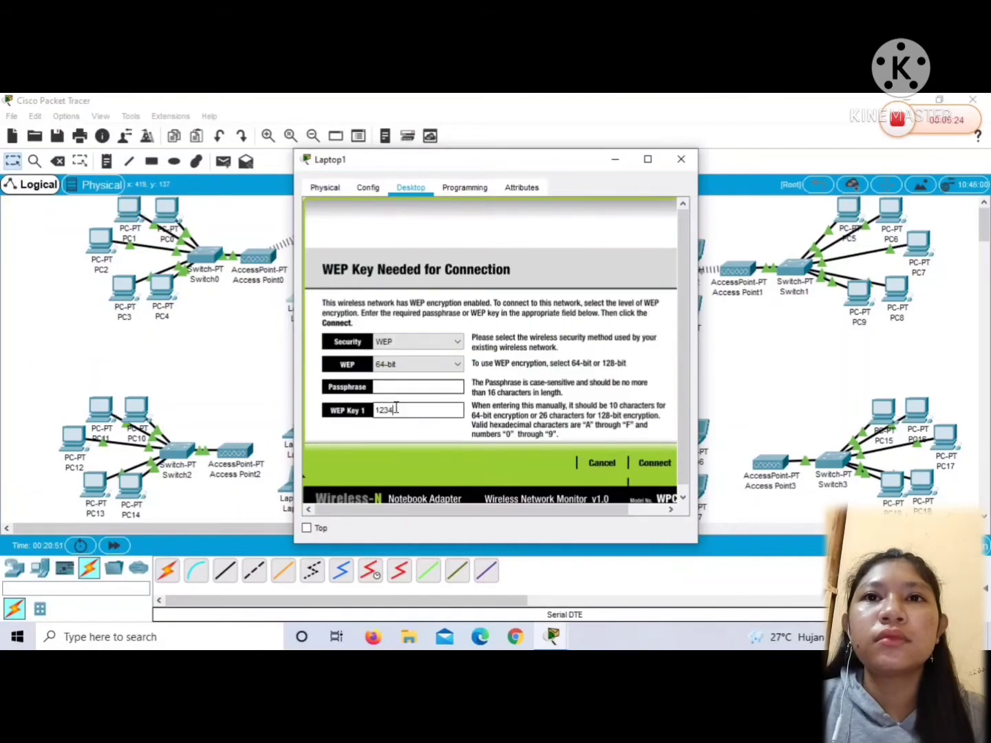
click(649, 466)
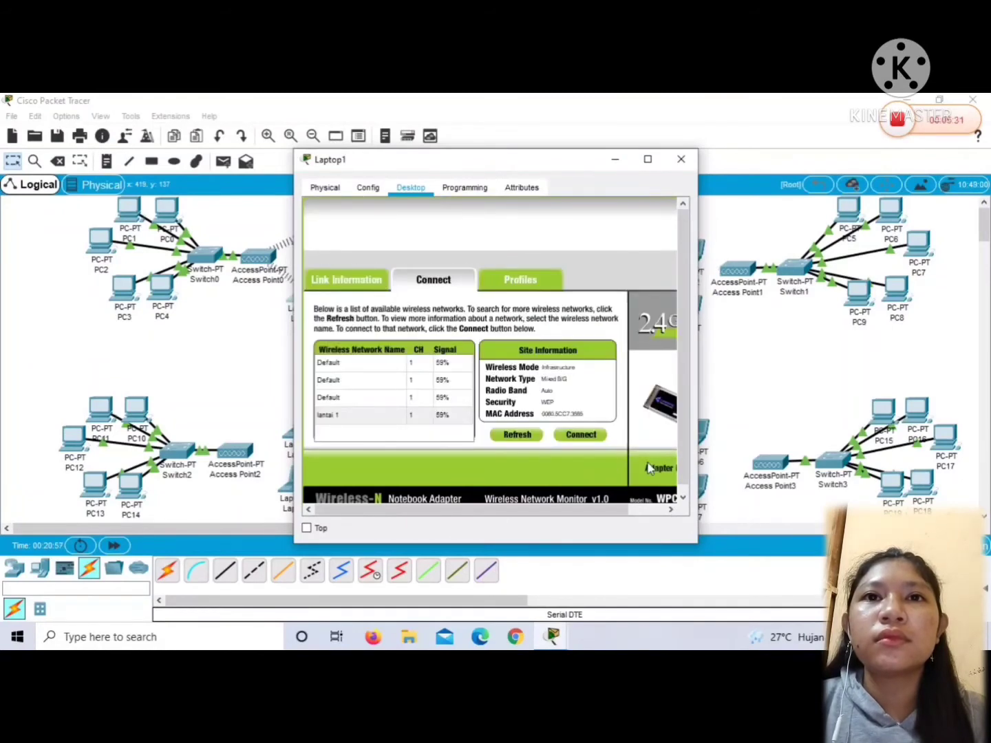
click(682, 159)
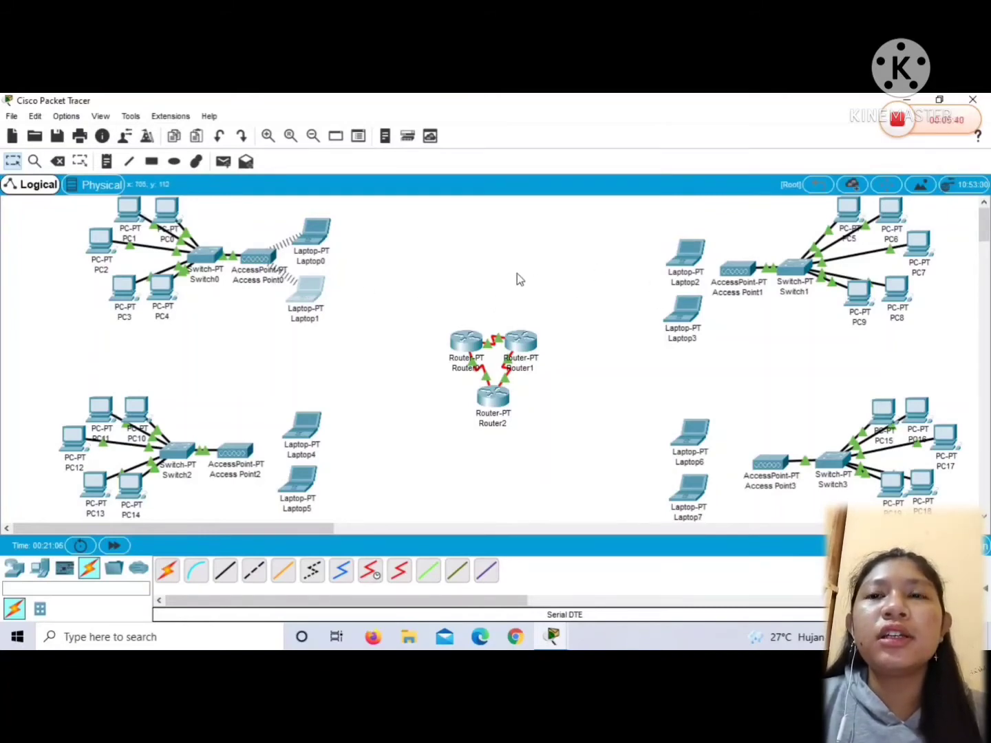
Set the SSID of Access Point1's Port 1 to "lantai 2"
click(736, 270)
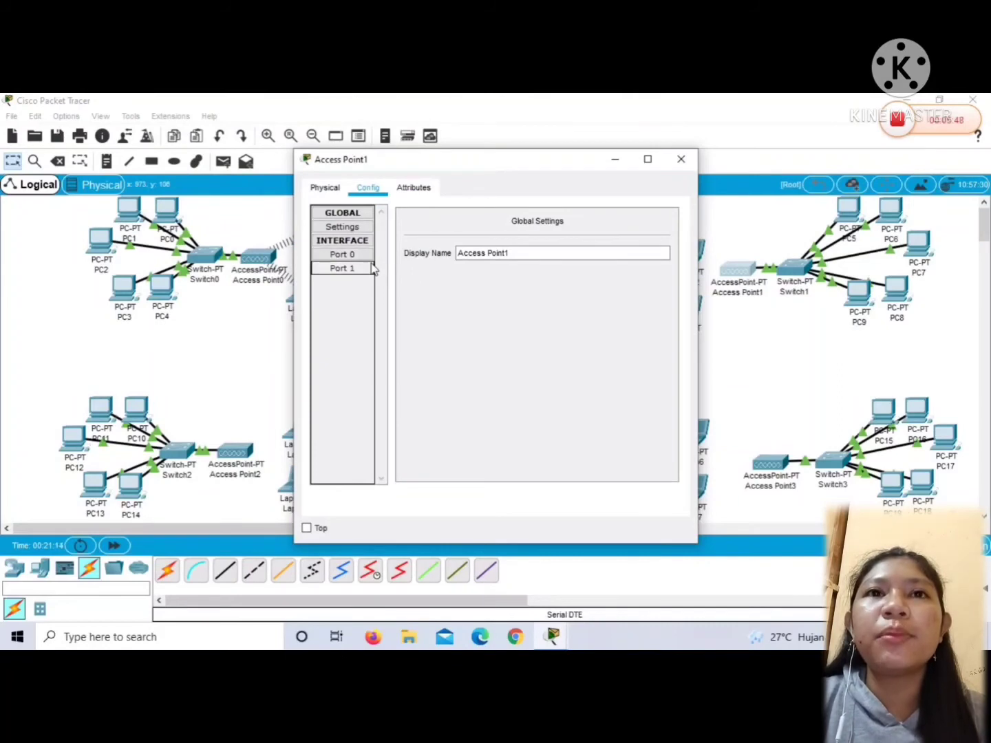
click(370, 269)
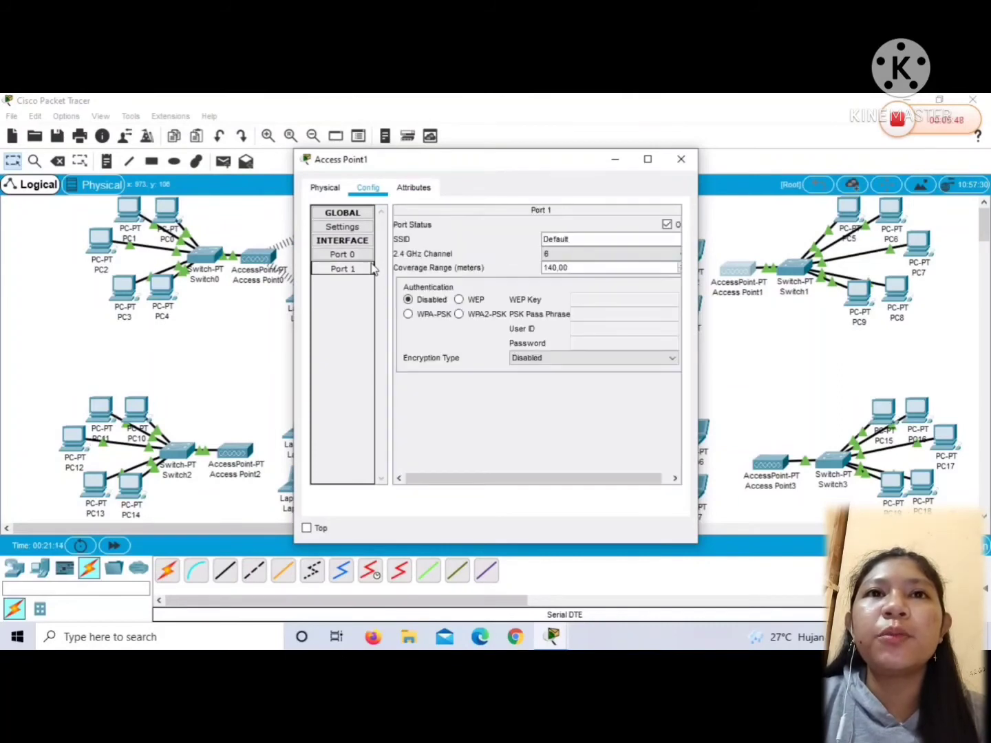
click(586, 239)
key(BackSpace)
key(BackSpace)
key(BackSpace)
key(BackSpace)
key(BackSpace)
key(BackSpace)
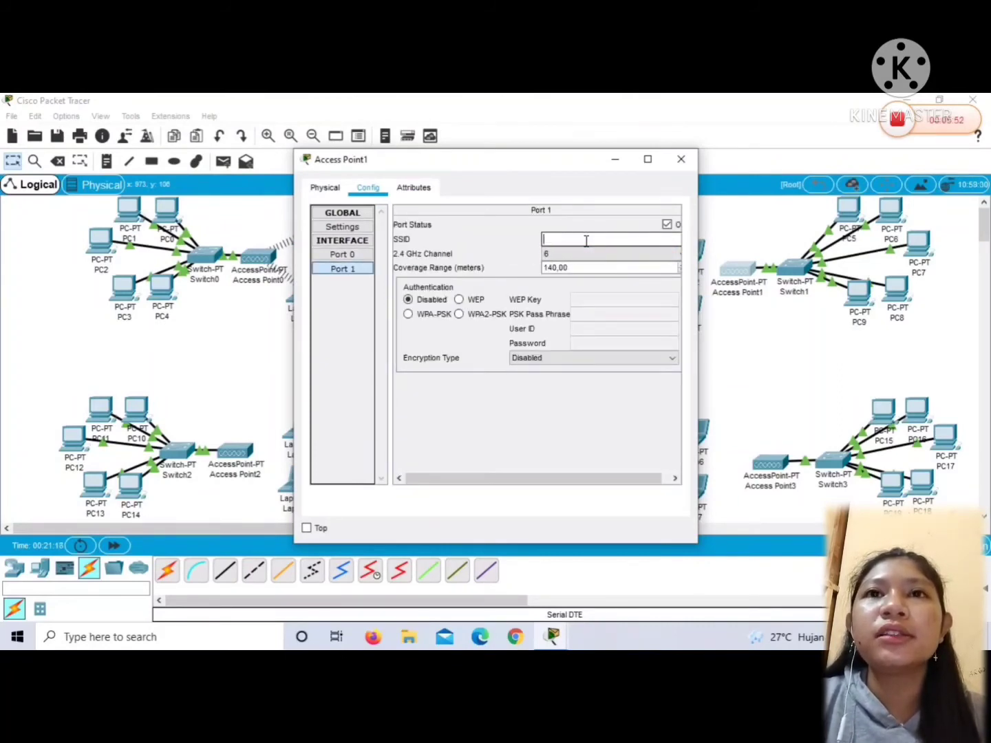
text(lantai 2)
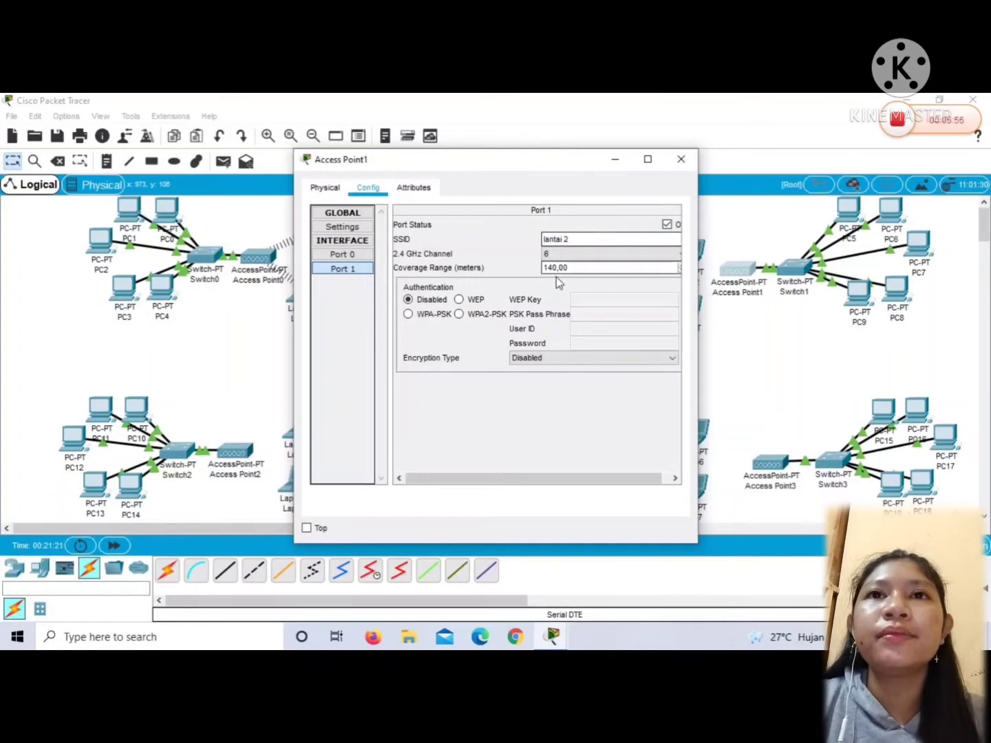
Enable WEP authentication on Access Point1's Port 1, enter the WEP key, and close its window
click(460, 300)
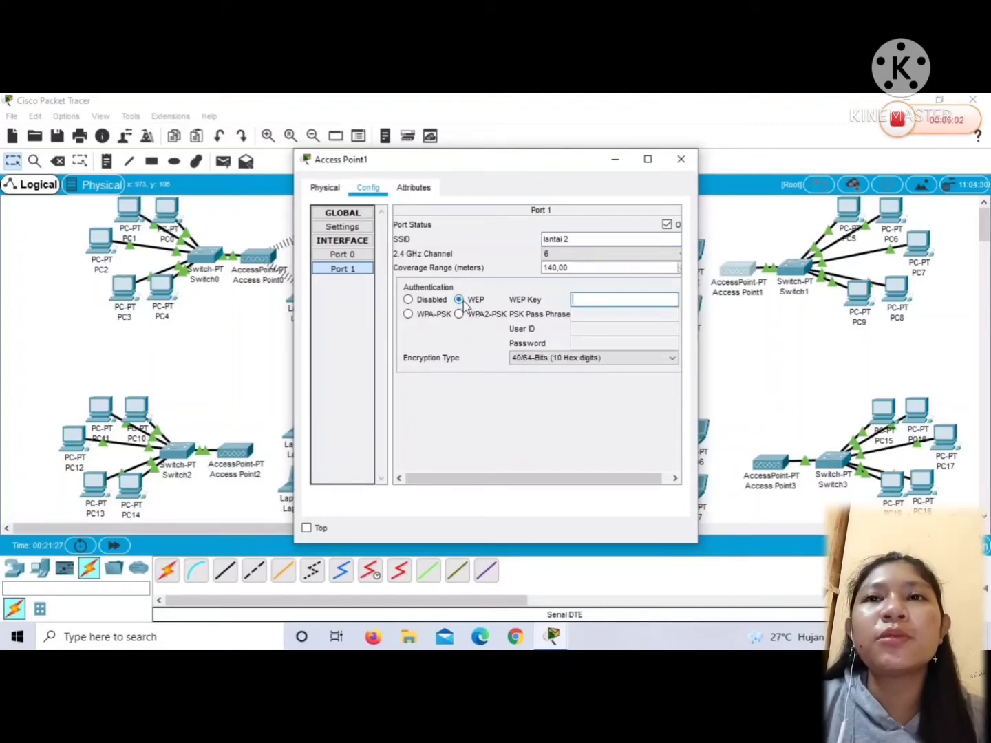
text(2345678901)
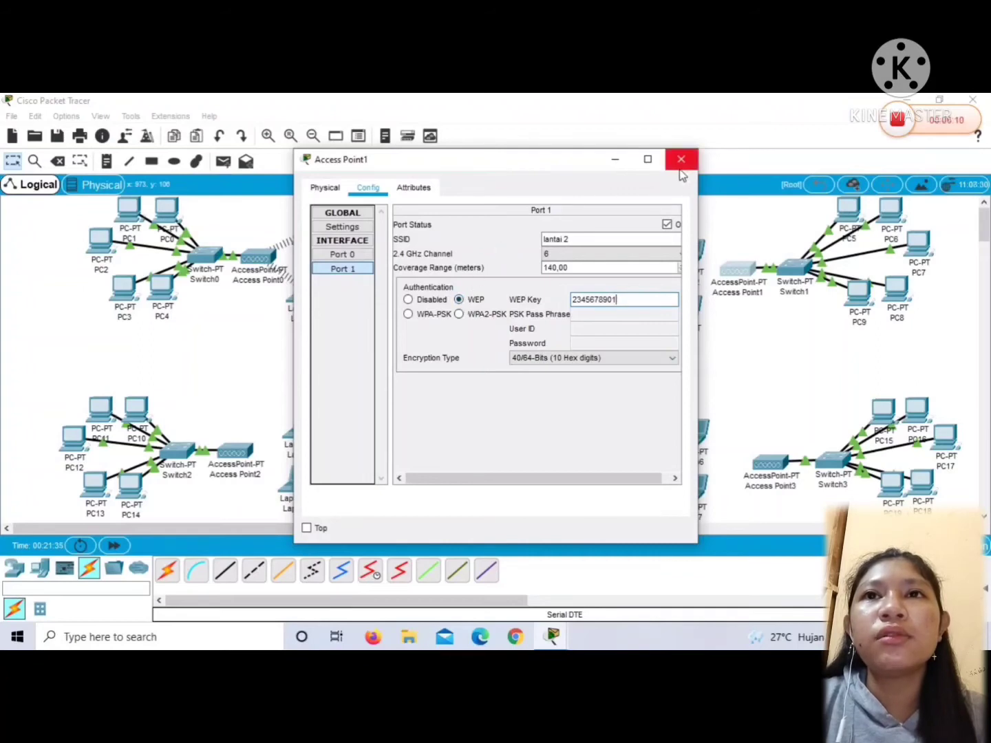
click(680, 165)
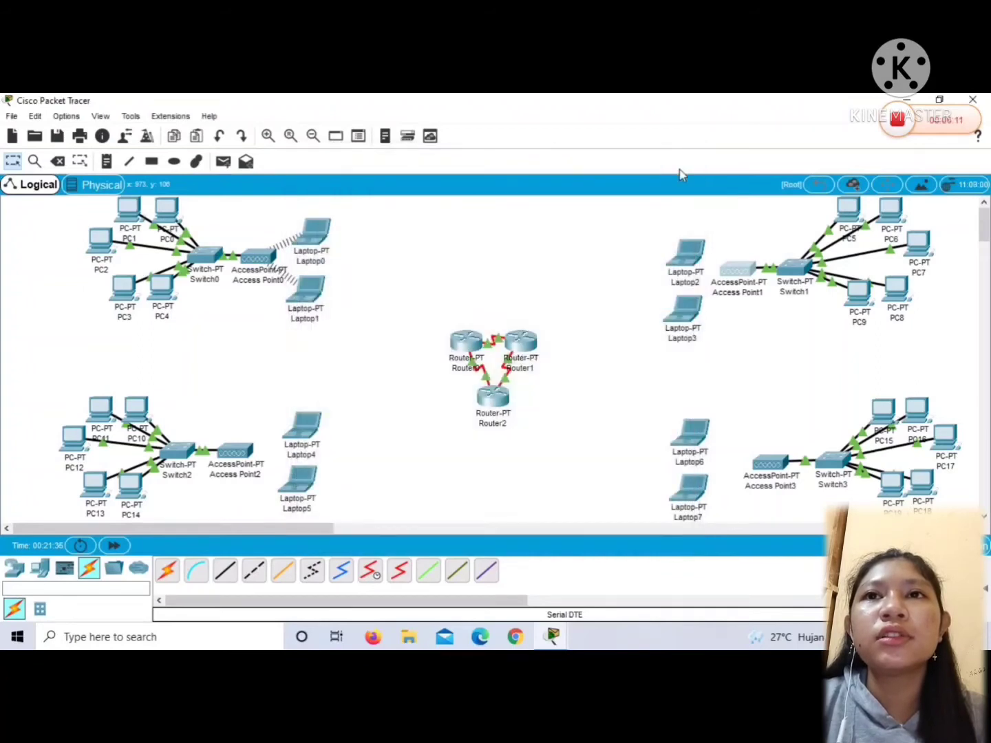
Replace Laptop2's installed network module with the WPC300N wireless module while it is powered off, and power the laptop back on
click(691, 255)
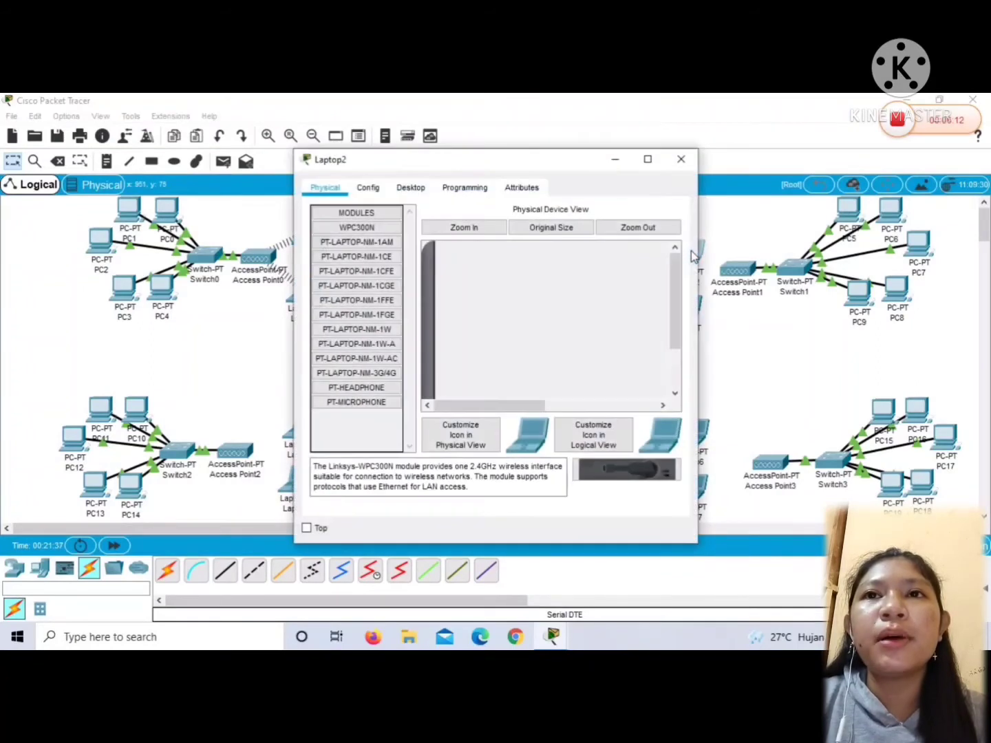
click(675, 394)
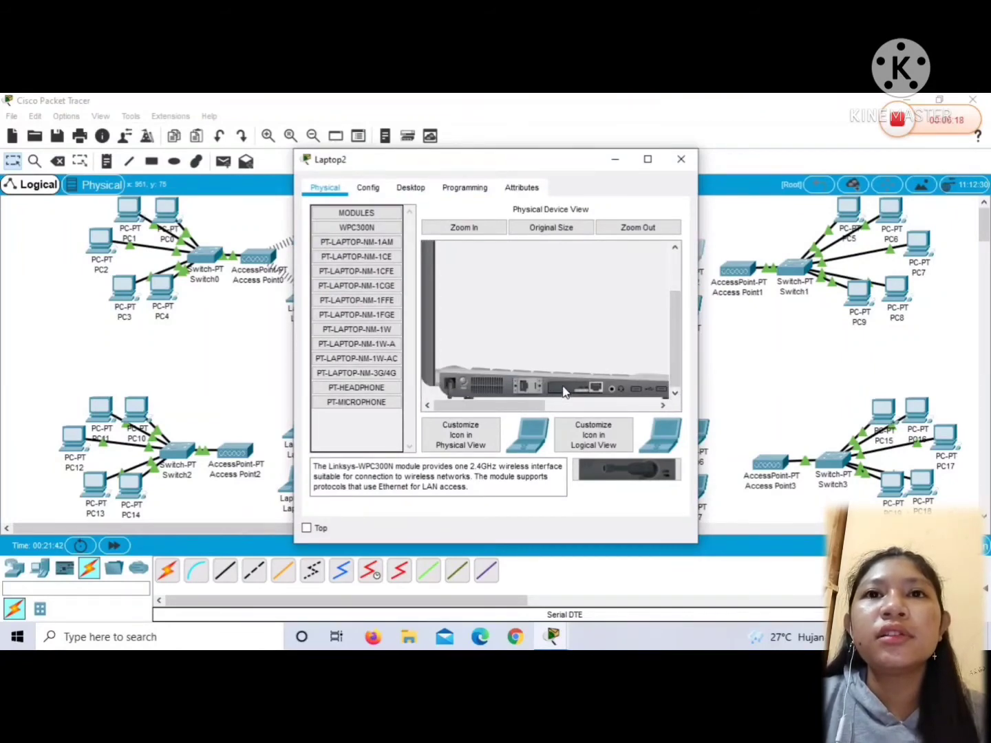
drag(562, 390, 376, 433)
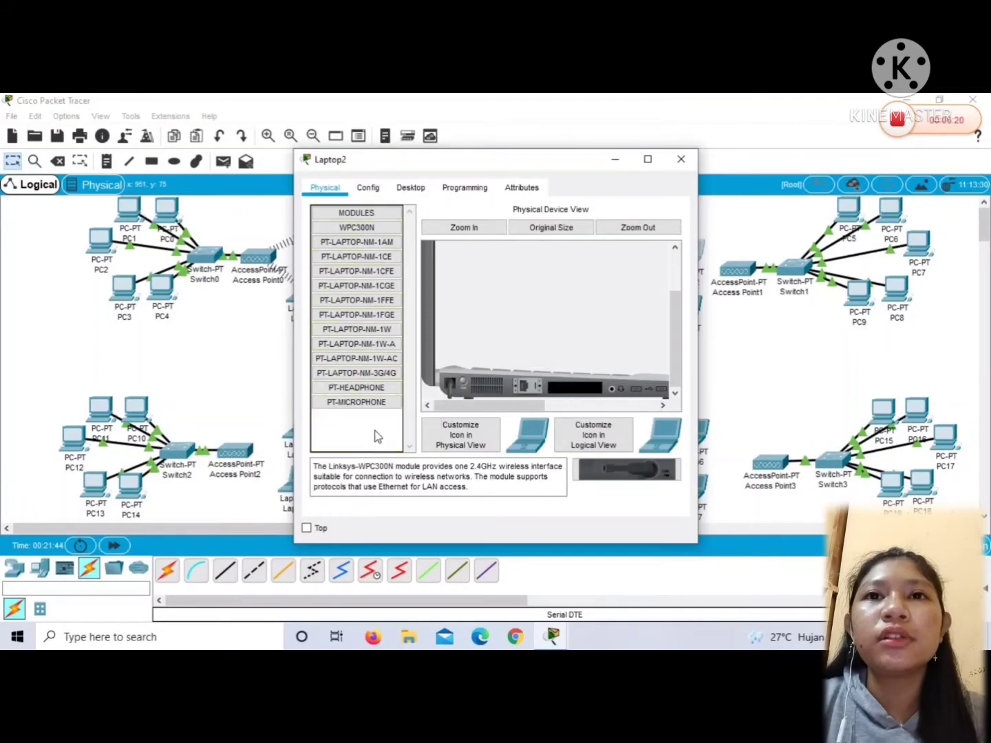
drag(609, 476, 570, 396)
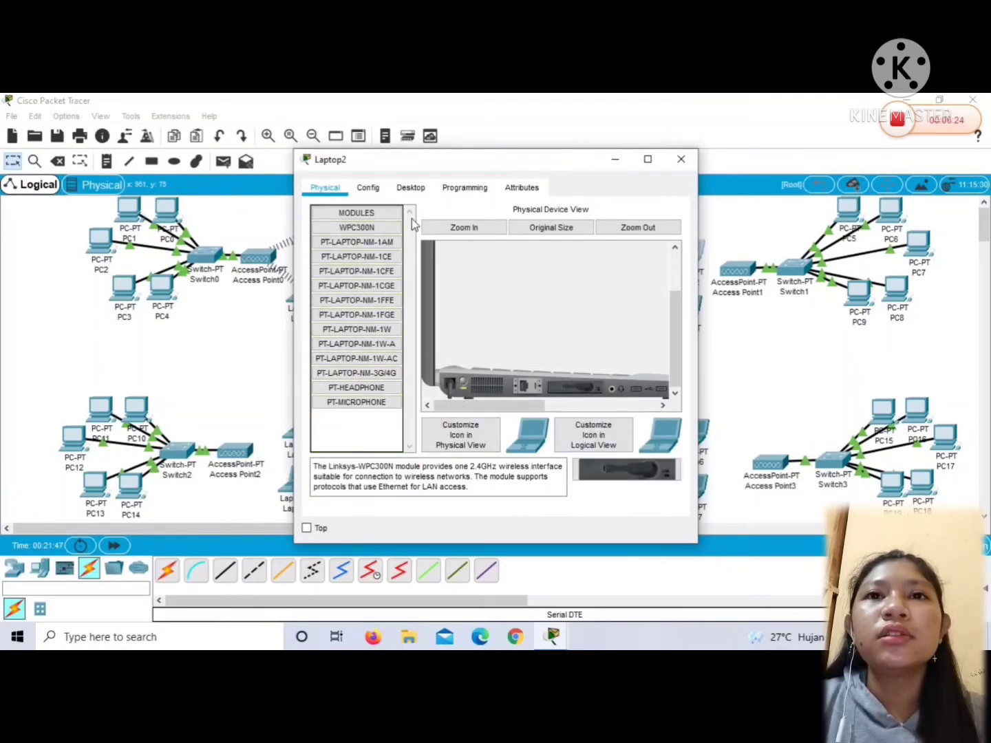
Connect Laptop2 to the "lantai 2" wireless network through PC Wireless by entering the WEP key, and close its window
click(414, 192)
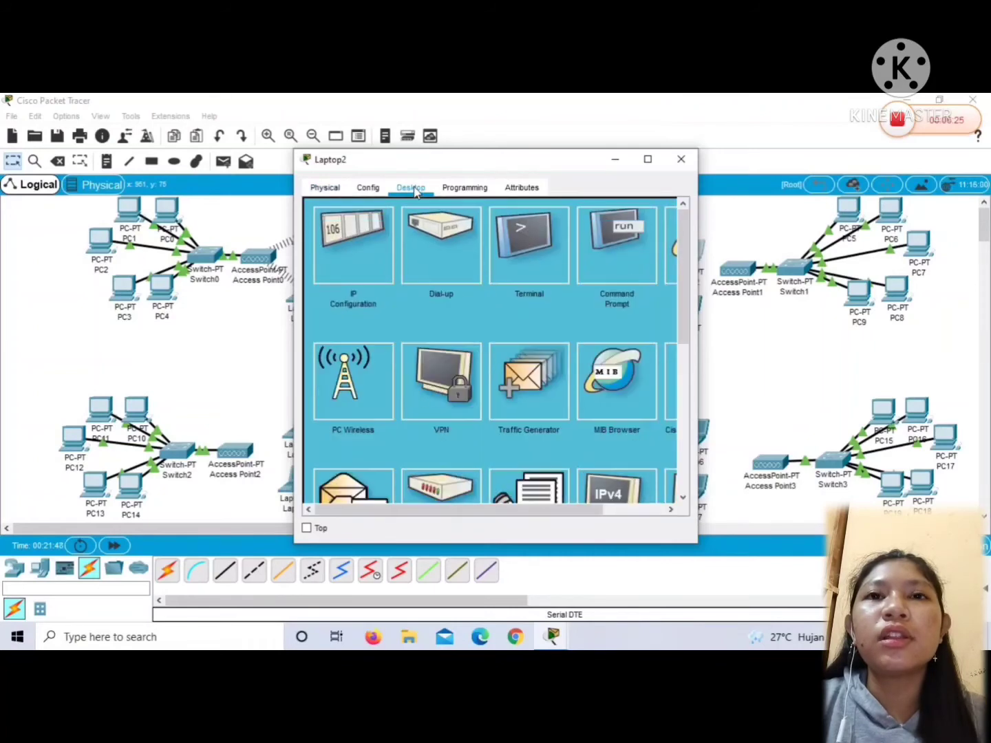
click(359, 400)
click(443, 278)
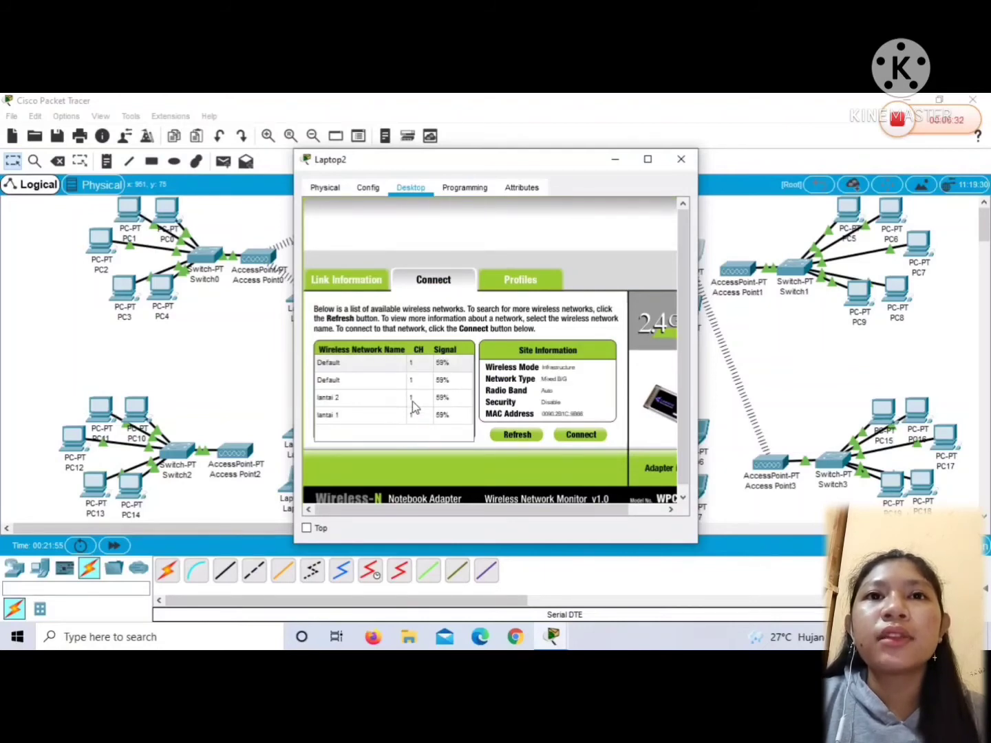
click(413, 400)
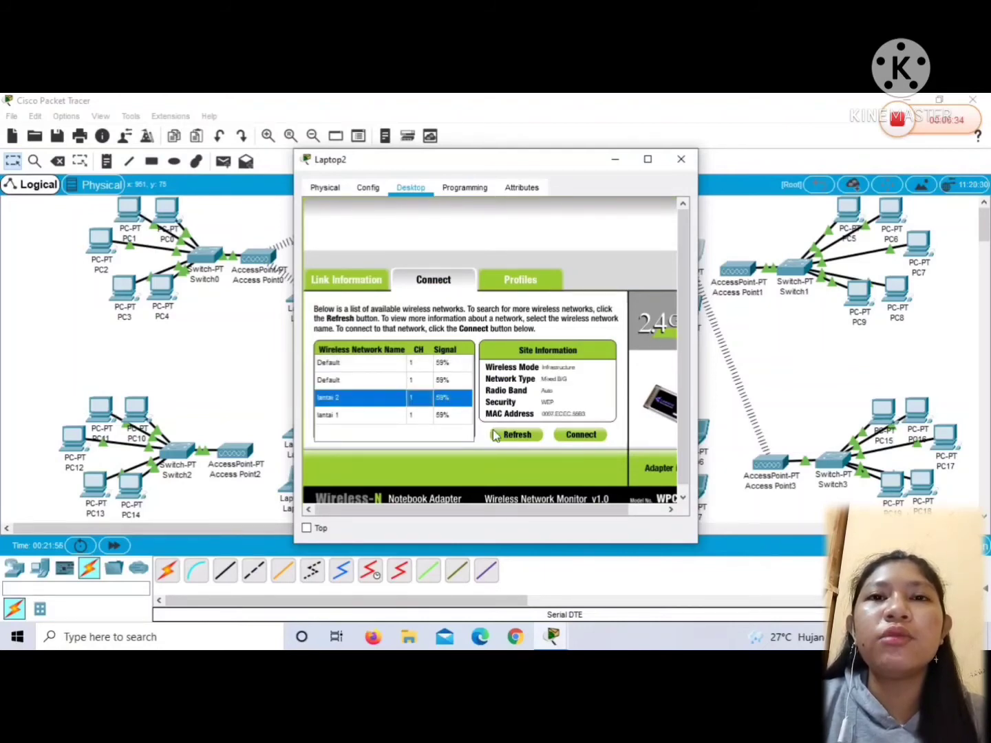
click(579, 436)
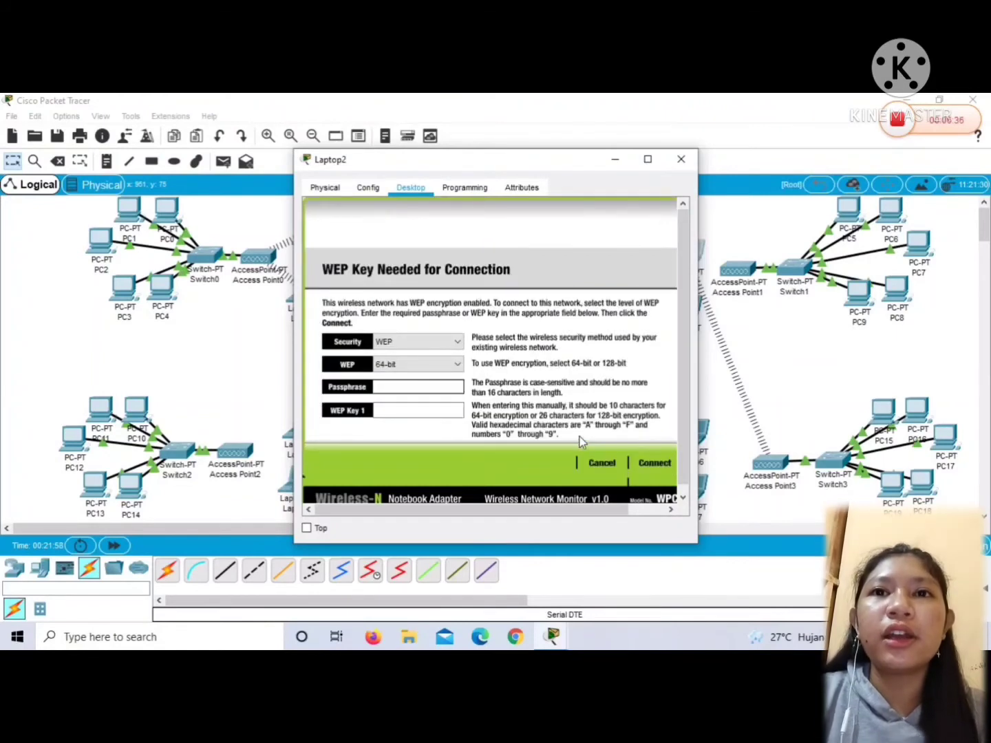
click(404, 407)
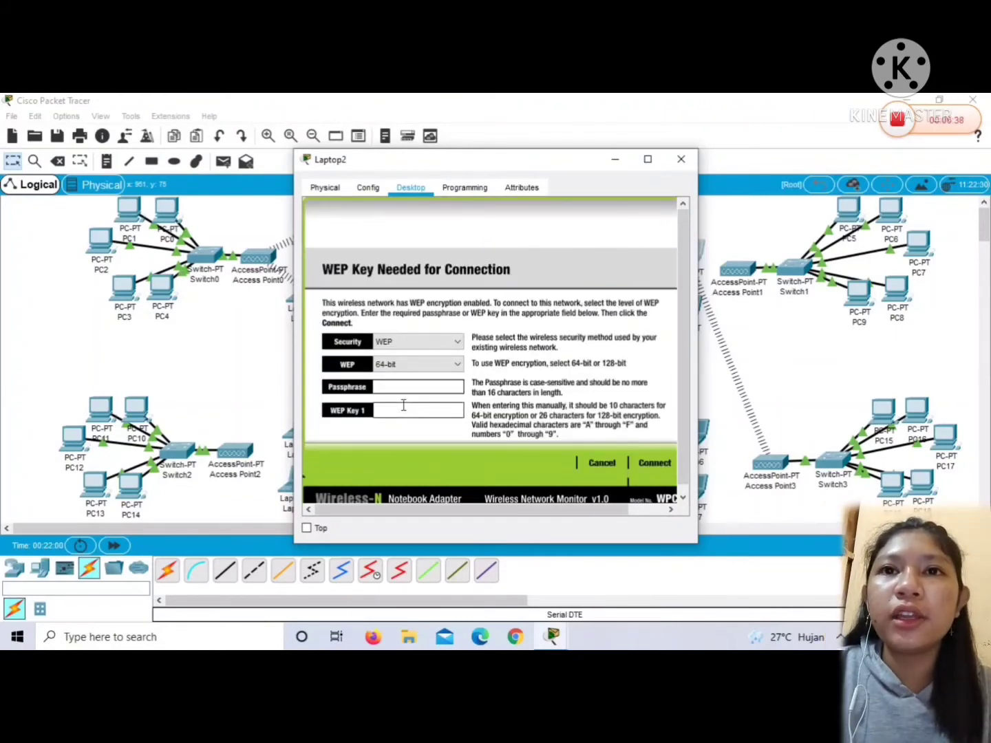
text(12345678901)
click(648, 462)
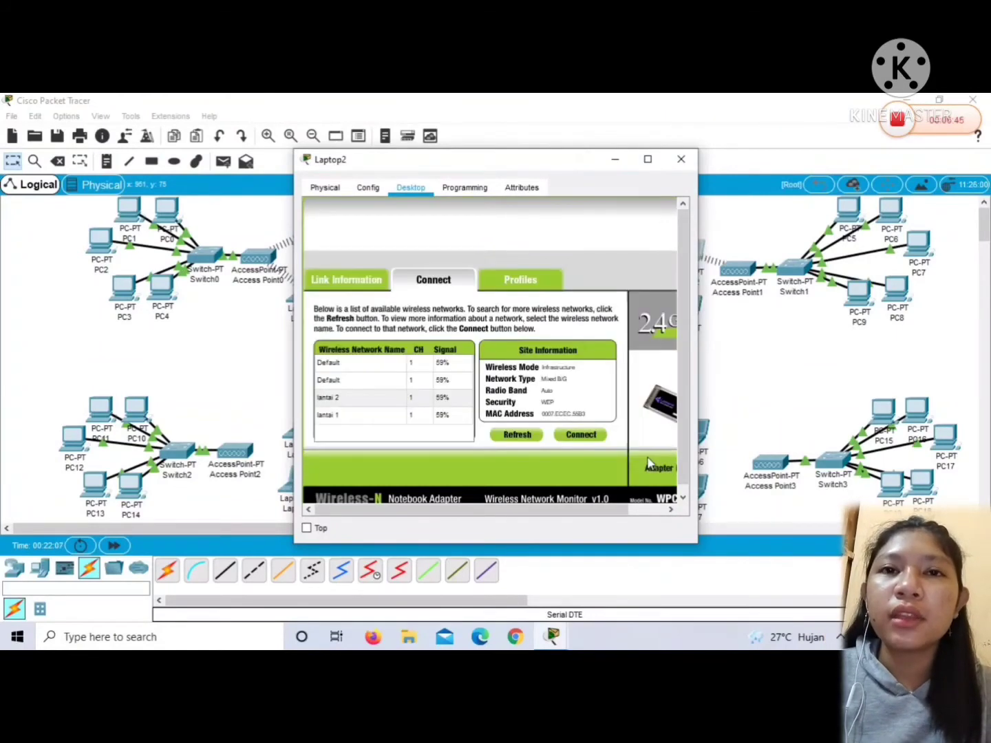
click(681, 158)
Power off Laptop3 and replace its installed network module with the WPC300N wireless module
click(691, 316)
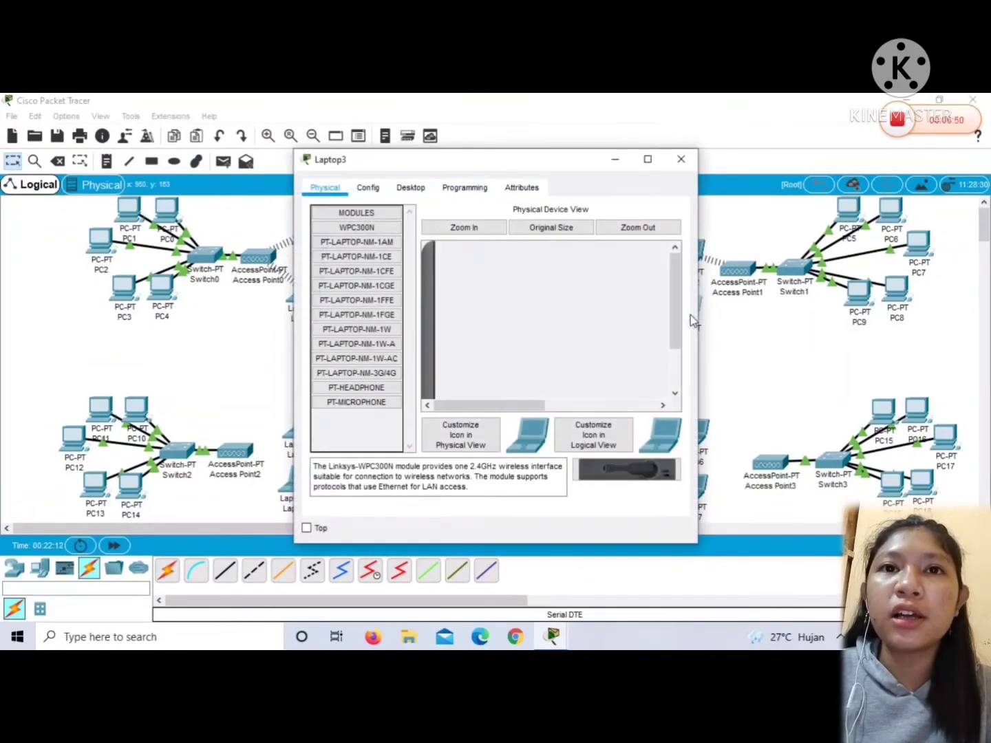
click(676, 394)
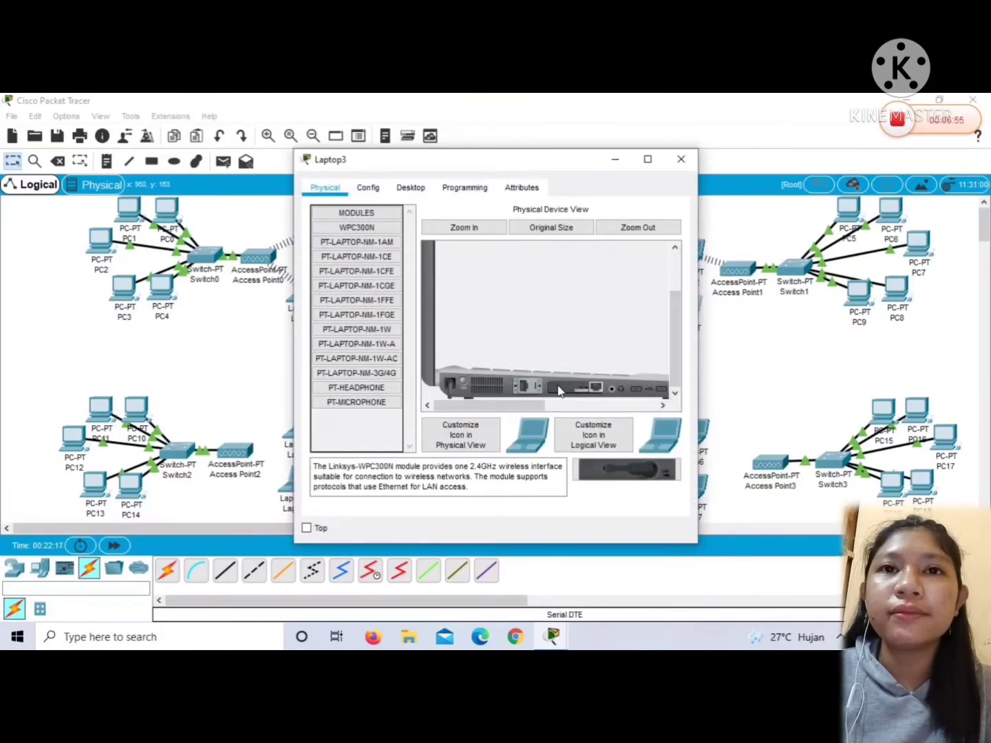
drag(558, 388, 376, 441)
drag(625, 471, 574, 390)
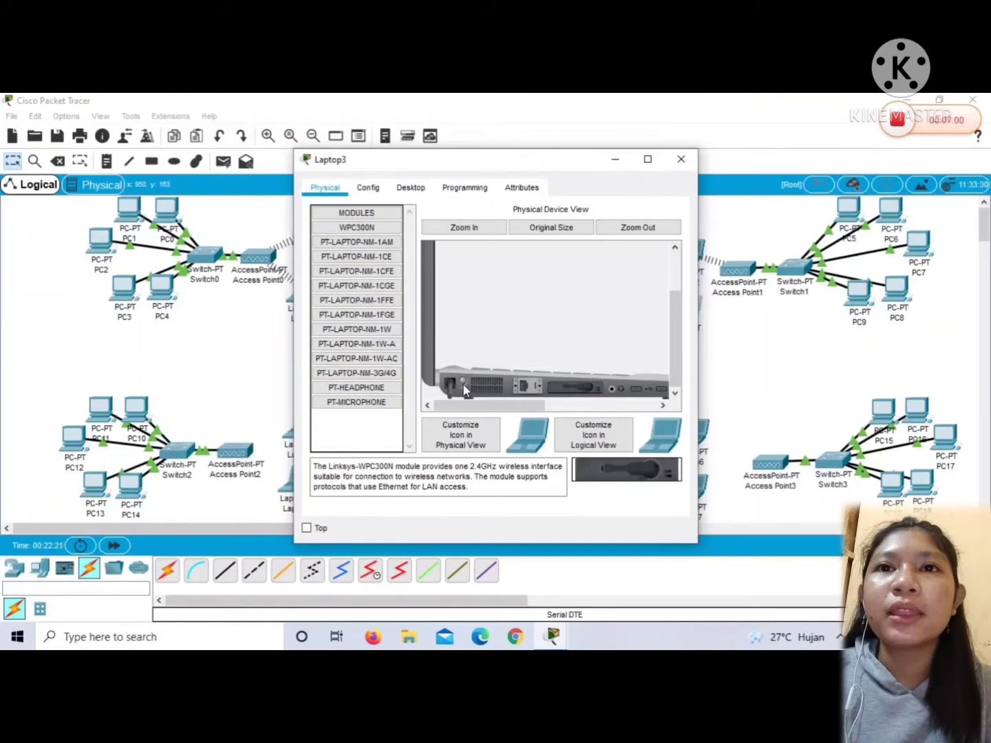
Connect Laptop3 to the "lantai 2" wireless network through PC Wireless by entering the WEP key
click(411, 188)
click(352, 384)
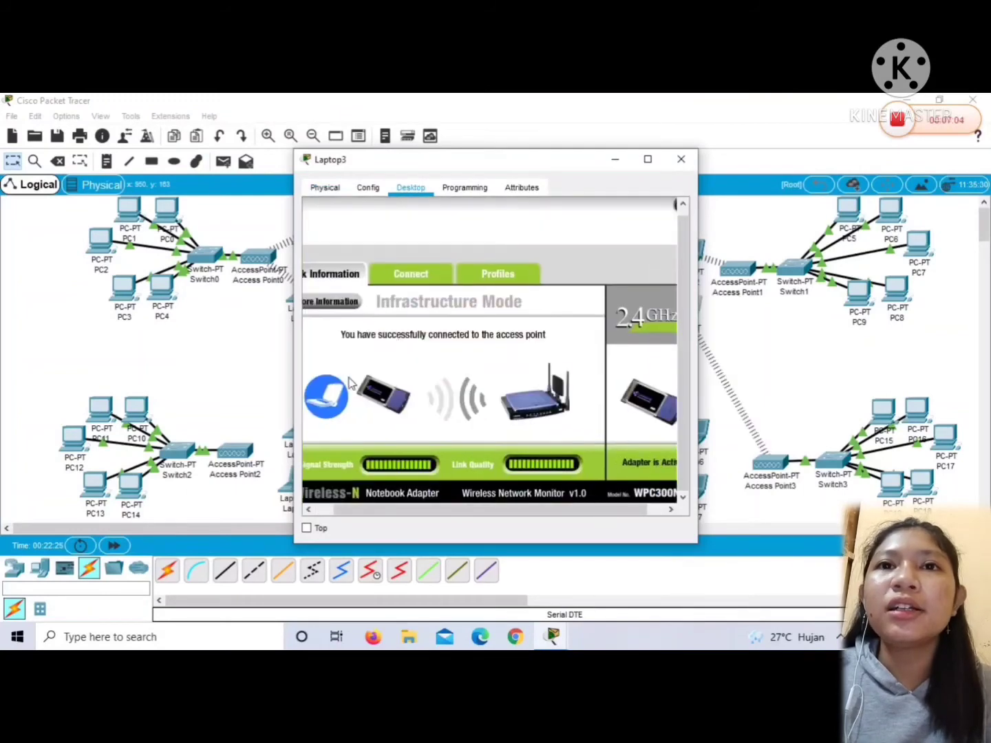
click(417, 276)
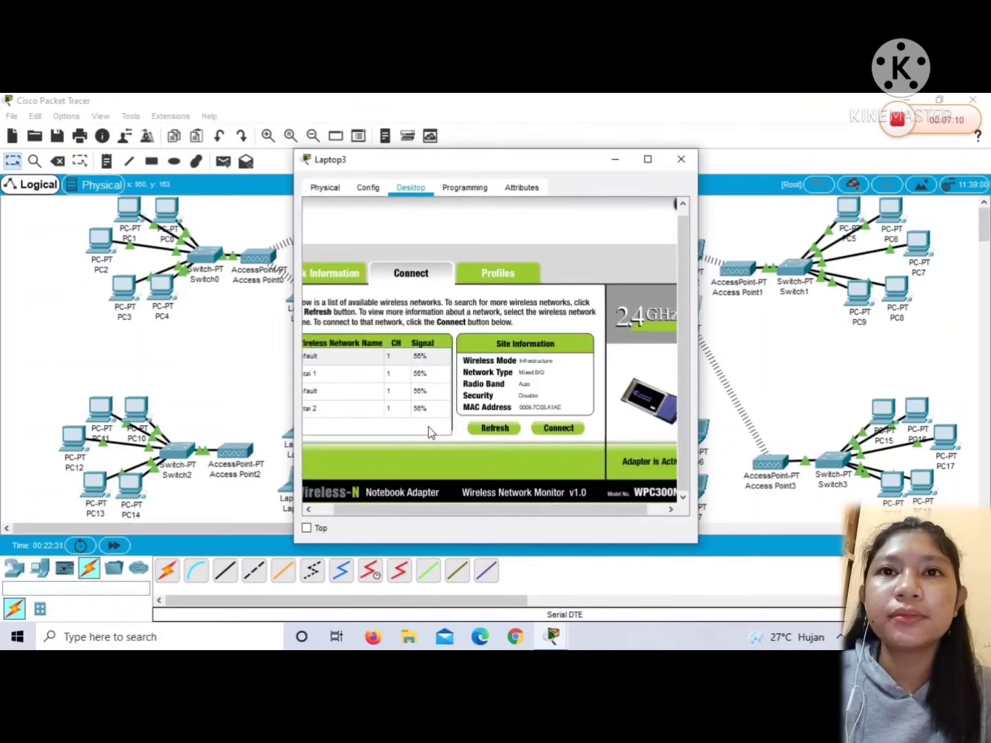
click(386, 407)
click(554, 431)
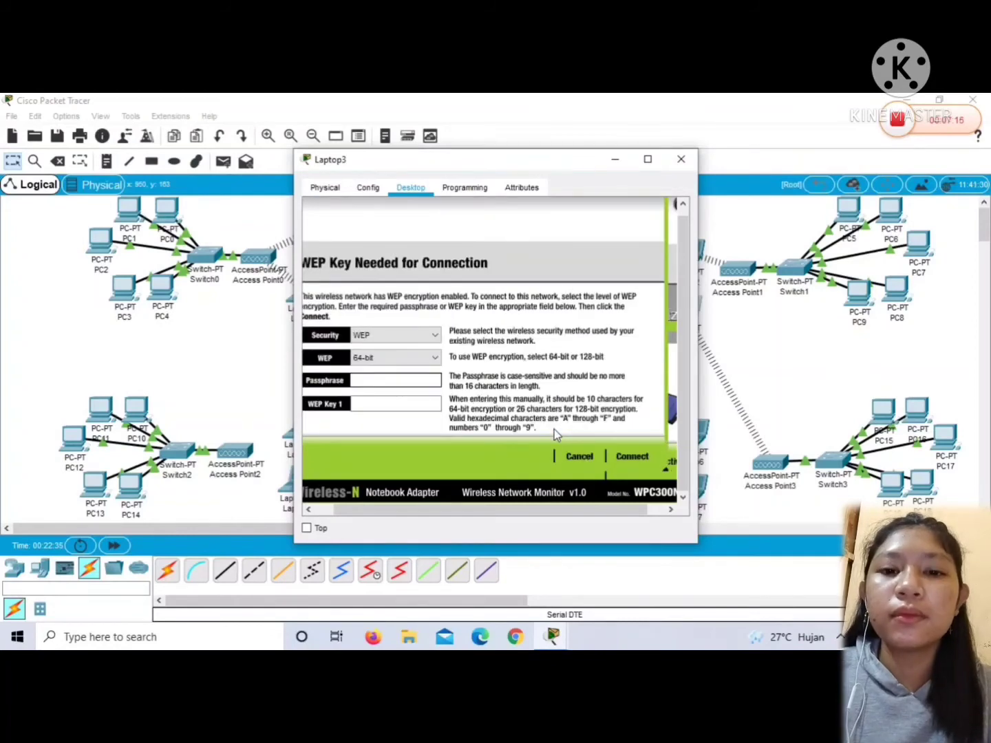
click(359, 405)
text(2345678901)
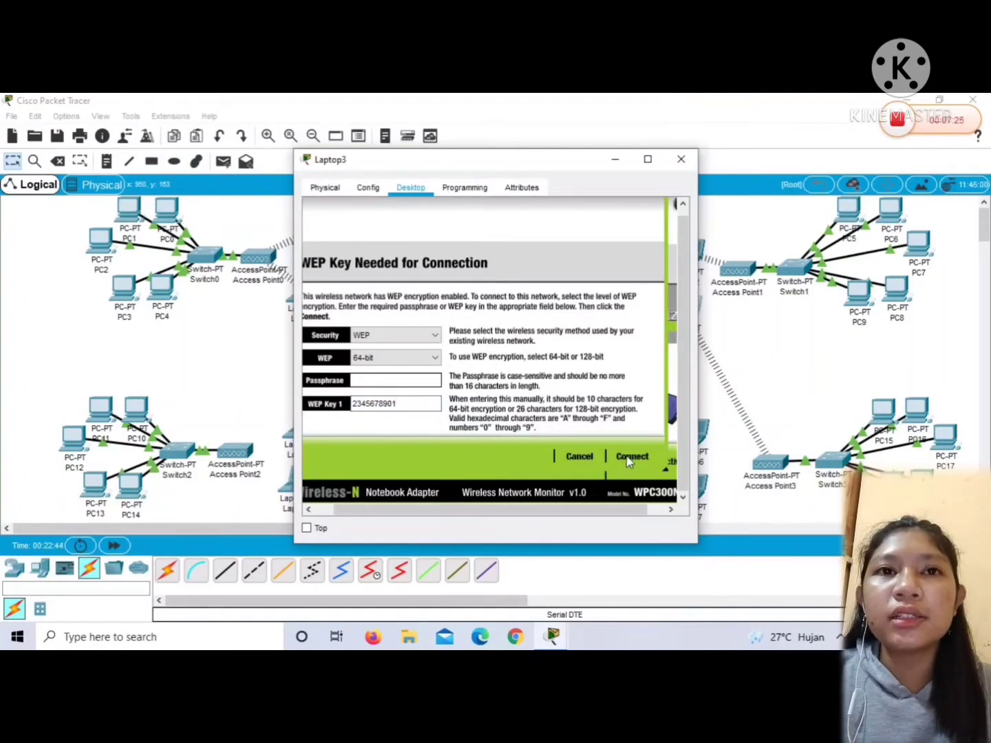
click(624, 462)
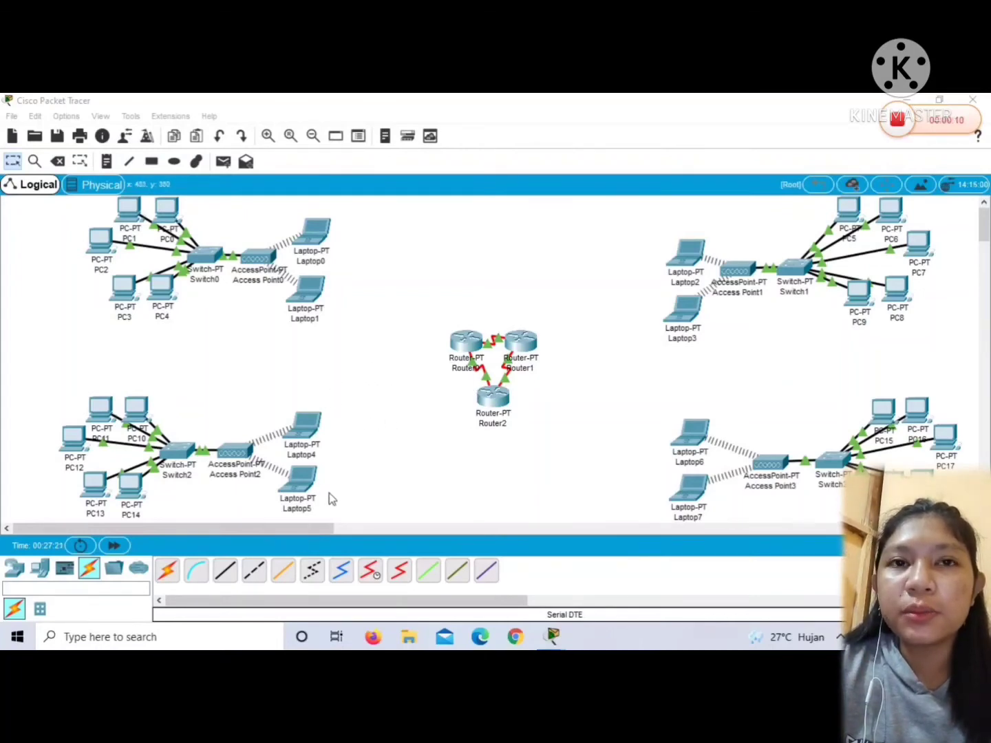
Link Switch0 to Router0's FastEthernet0/0 port with a Copper Straight-Through cable
click(227, 577)
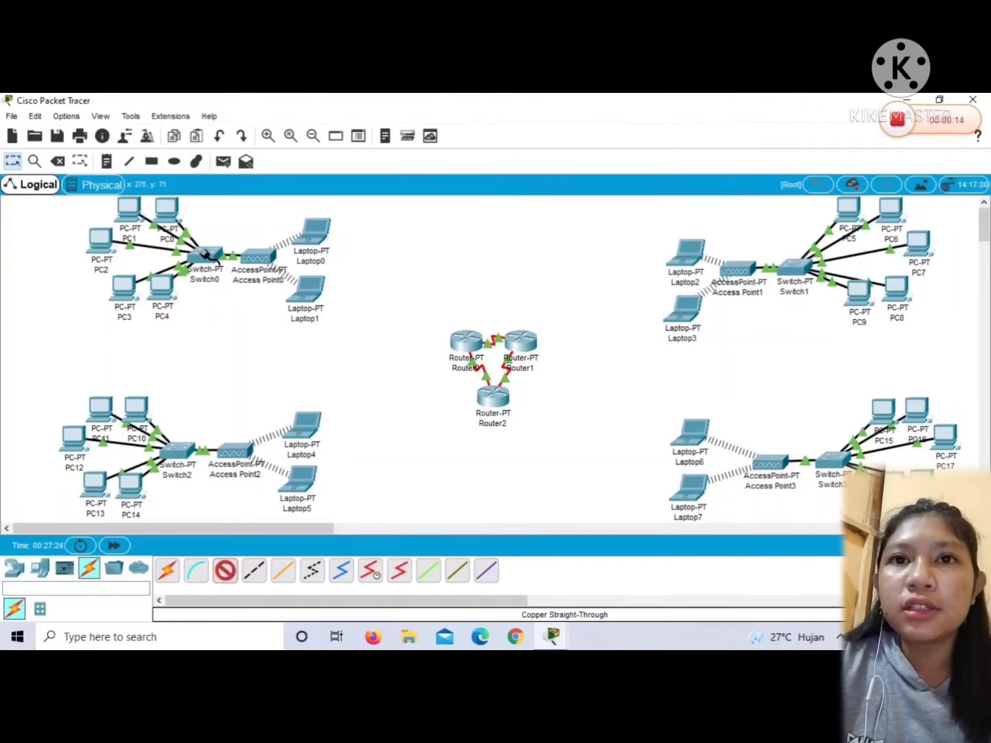
click(205, 255)
click(222, 313)
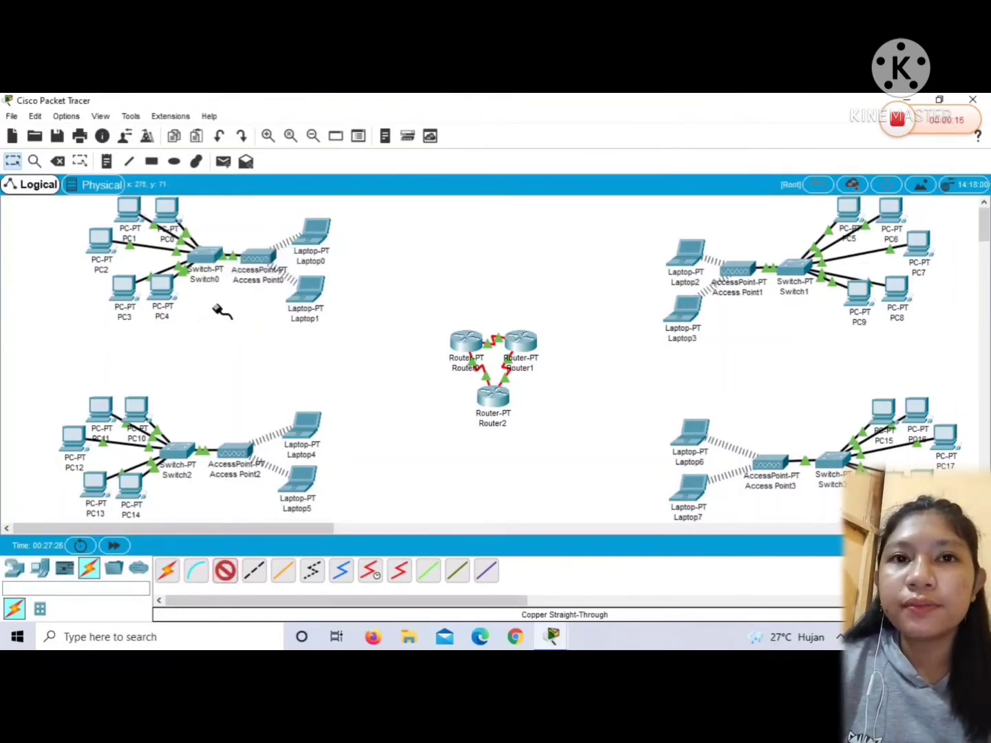
click(462, 343)
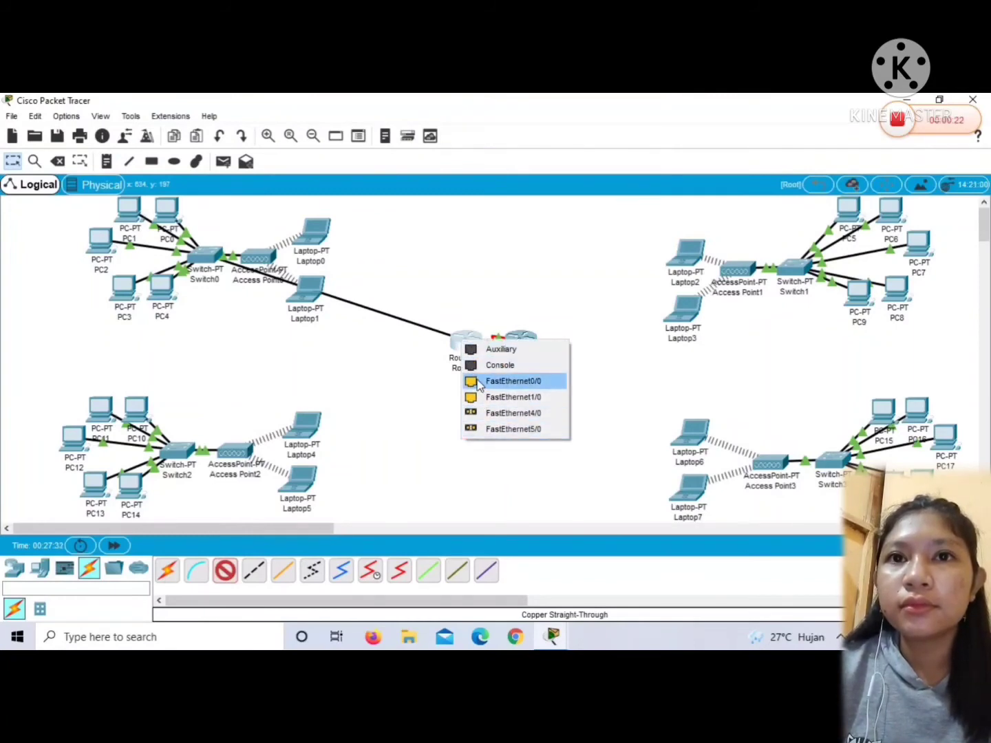
click(512, 381)
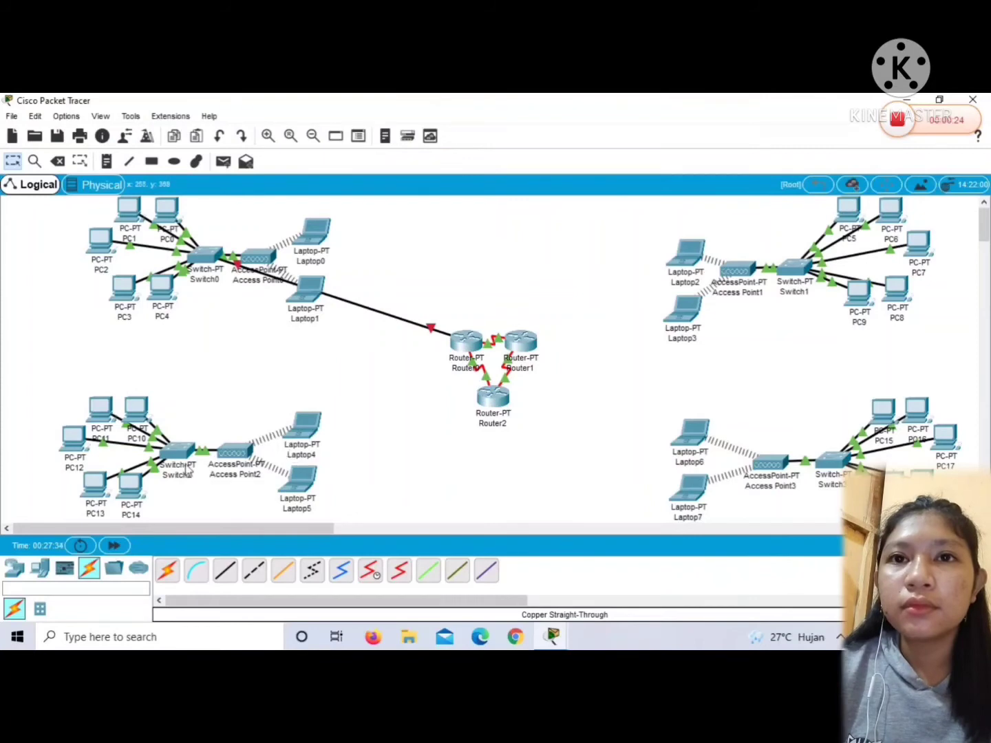
Link Switch1 to Router1 with a Copper Straight-Through cable
click(225, 570)
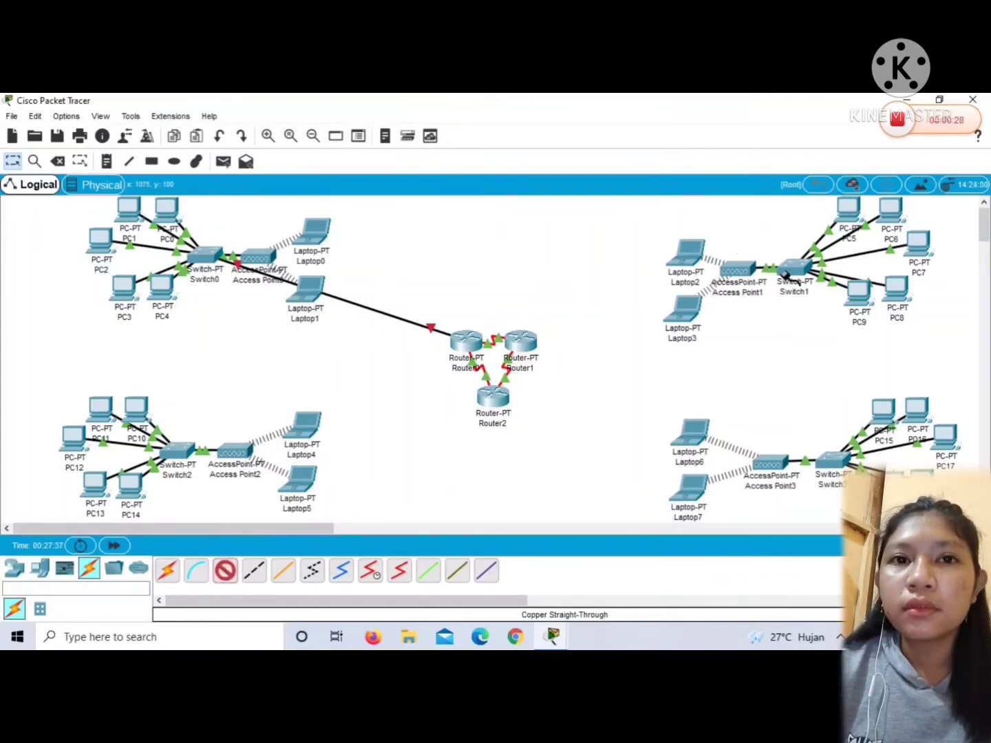
click(784, 269)
click(792, 328)
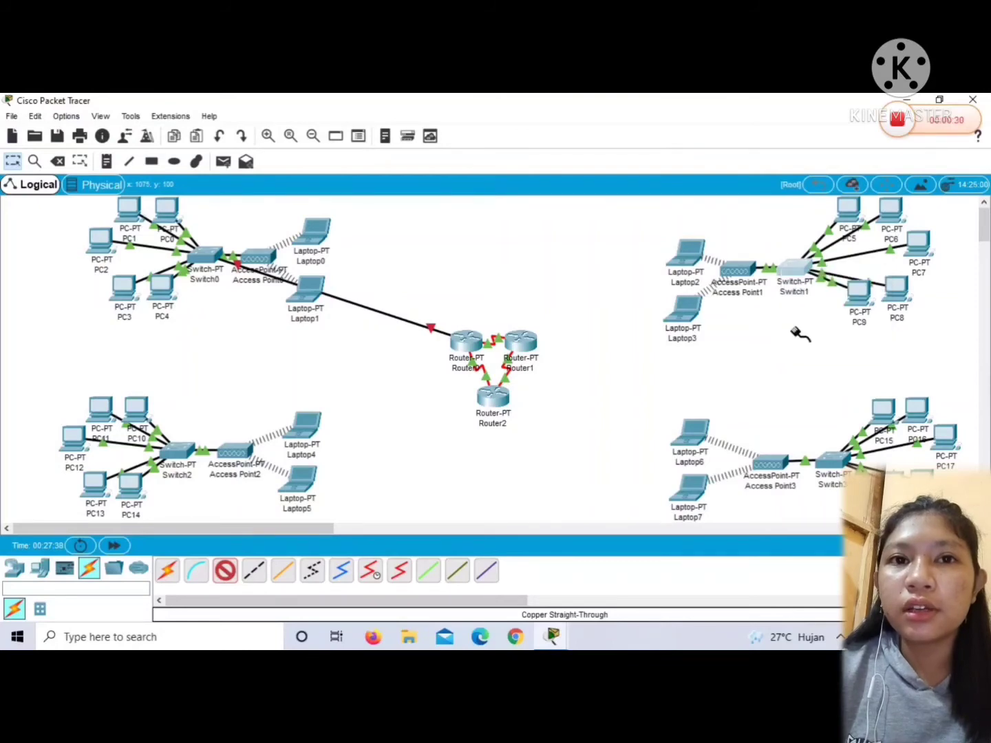
click(527, 346)
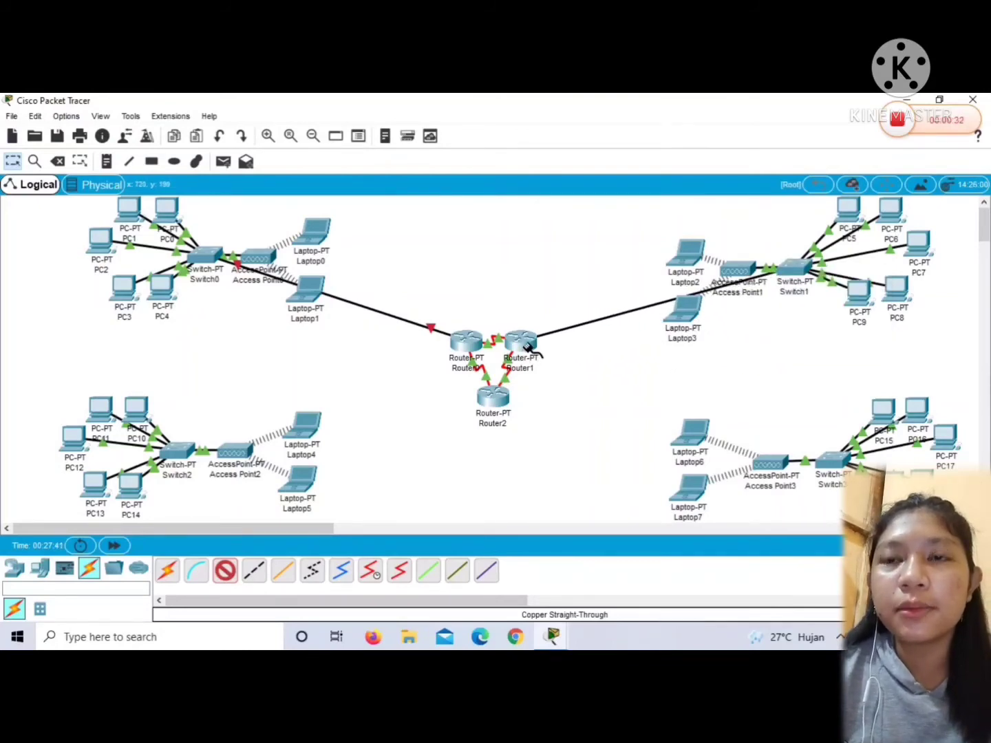
click(528, 348)
click(549, 383)
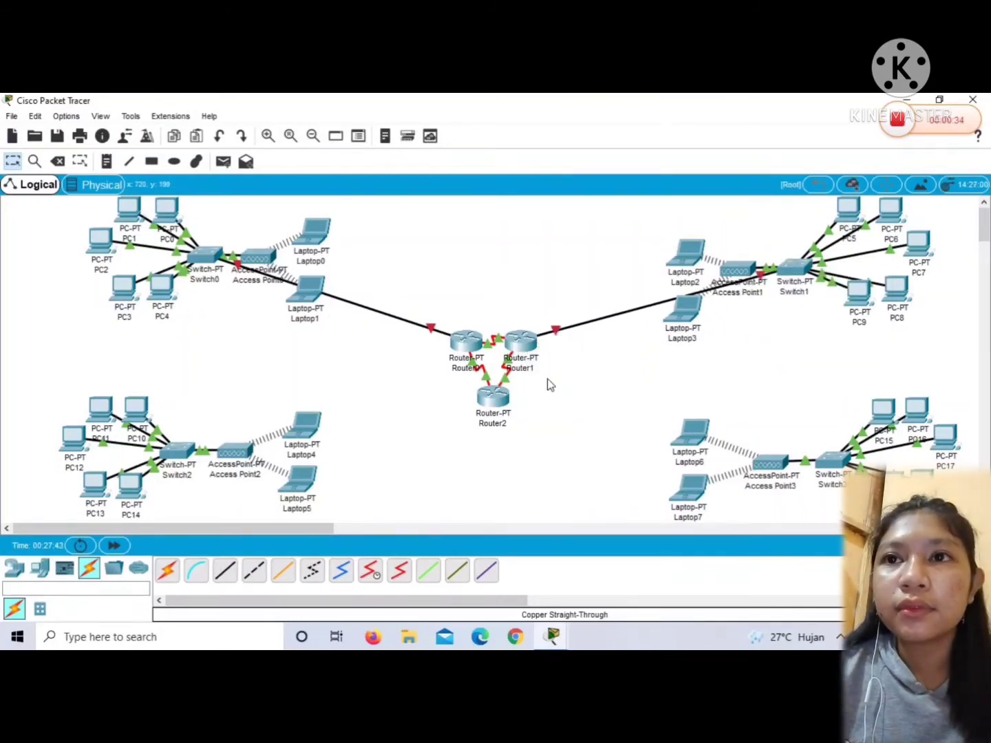
click(177, 454)
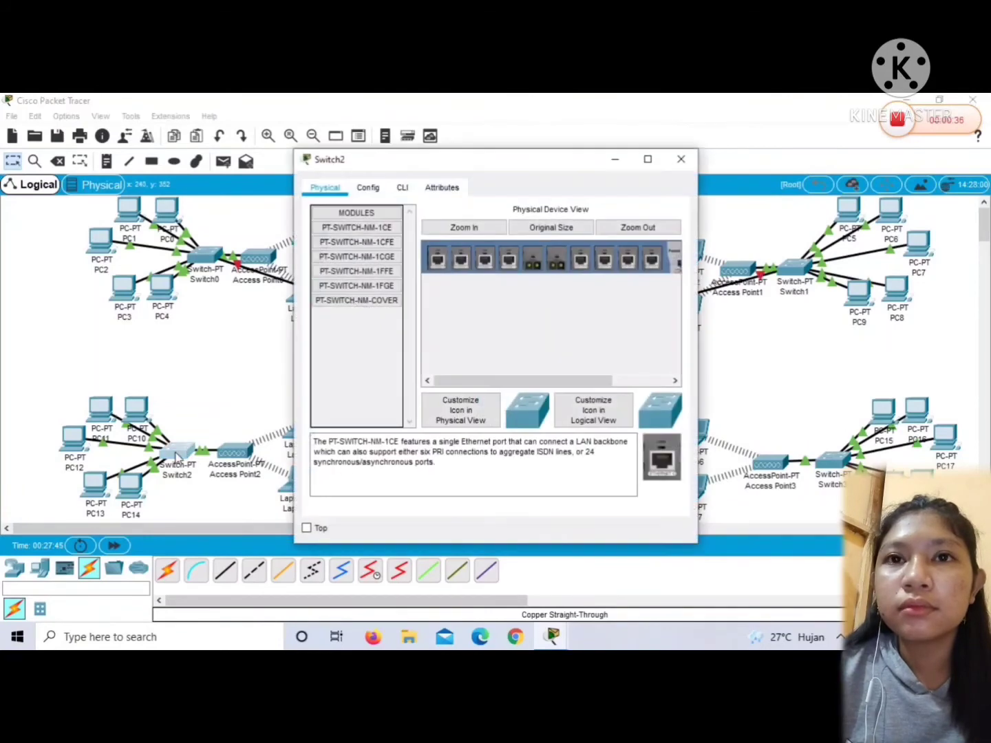
click(678, 159)
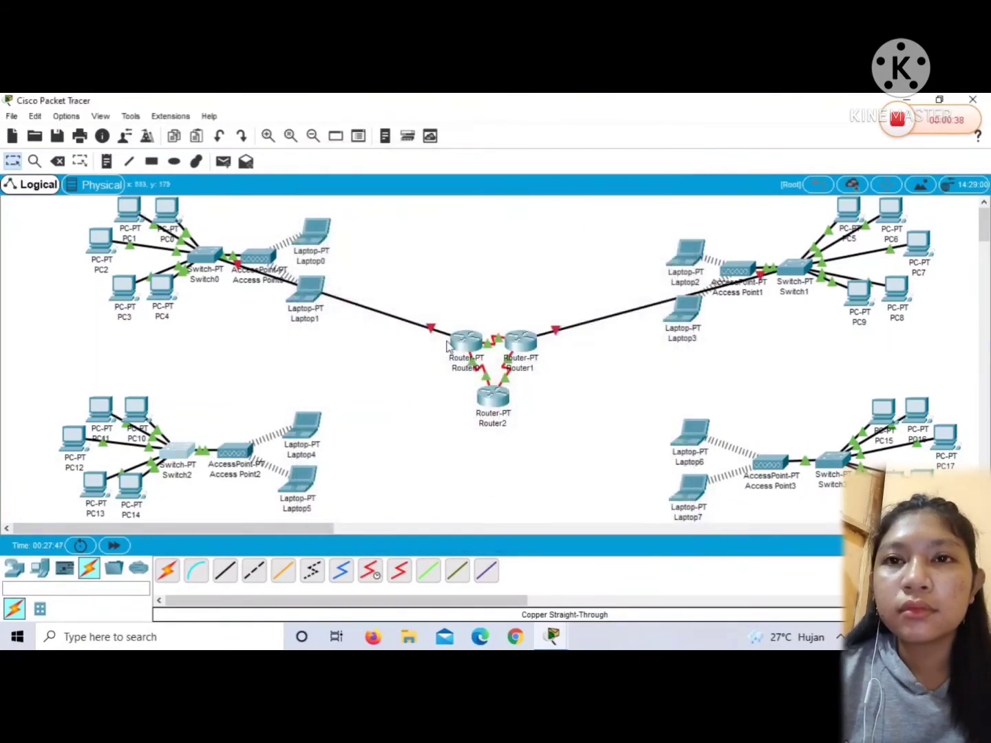
Link Switch2's Ethernet8/1 port to Router2's FastEthernet0/0 port with a Copper Straight-Through cable
click(224, 572)
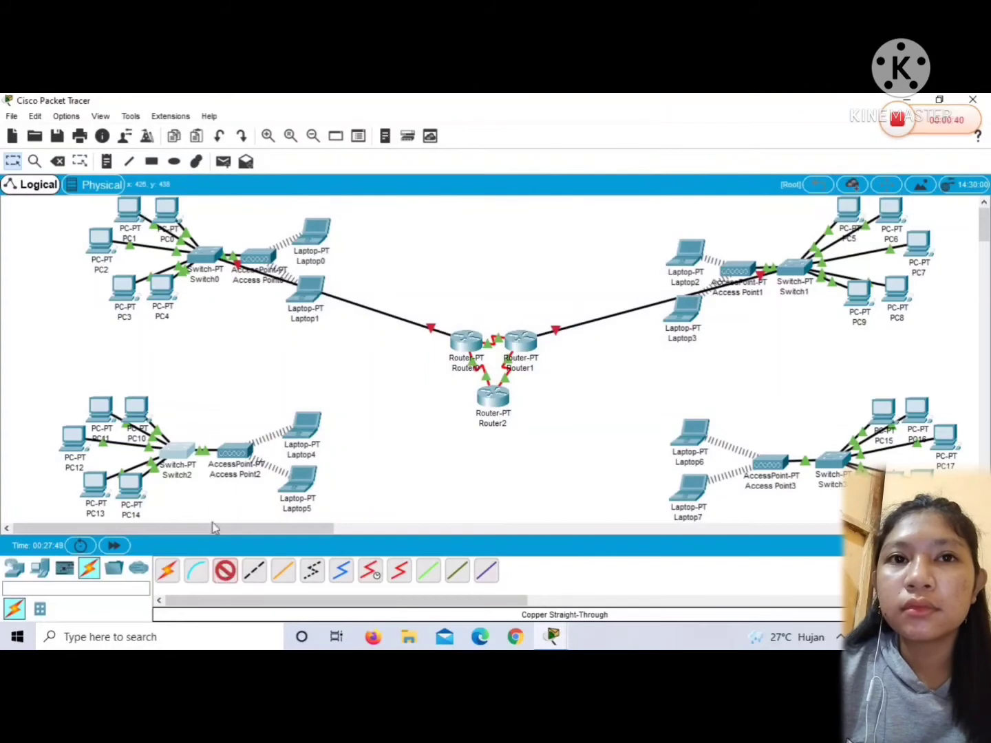
click(178, 451)
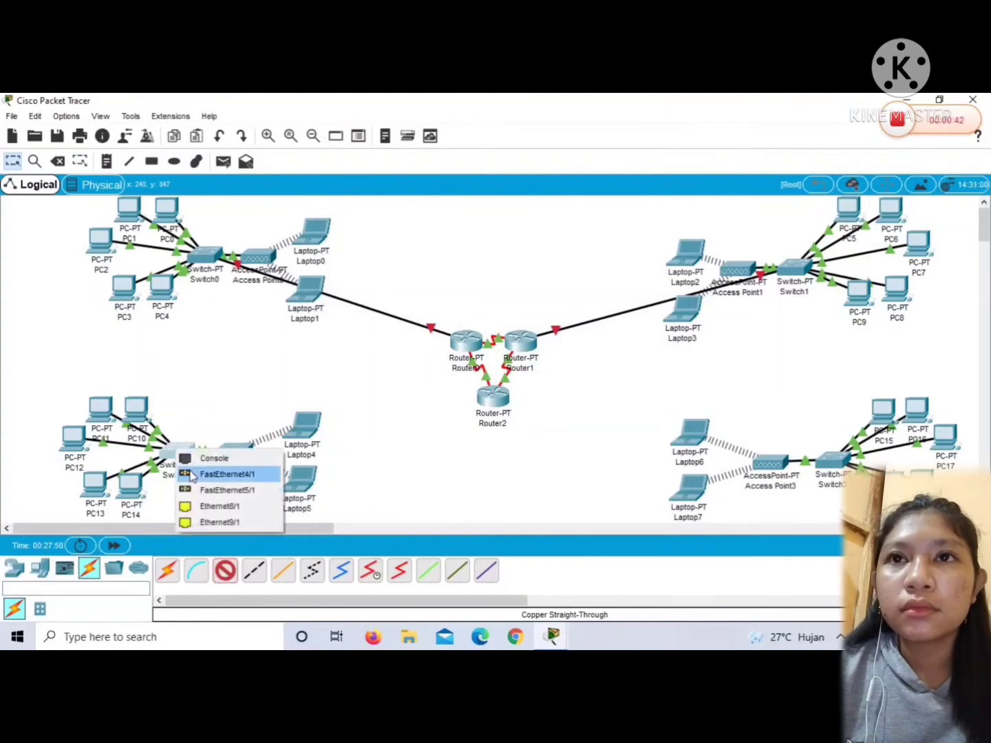
click(207, 505)
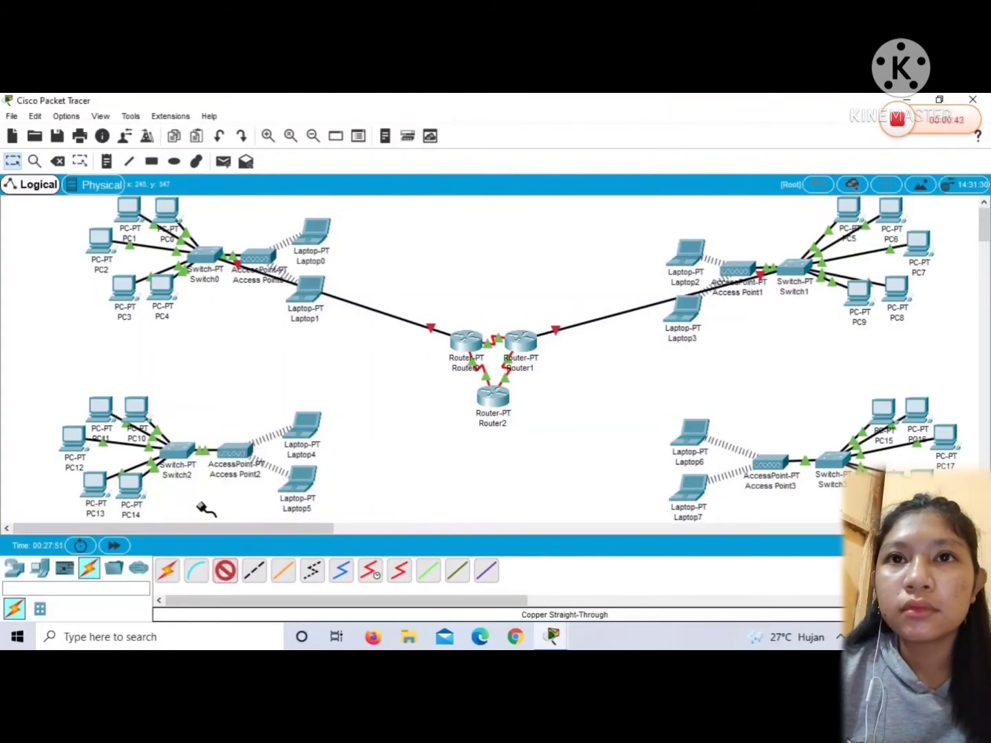
click(491, 408)
click(506, 446)
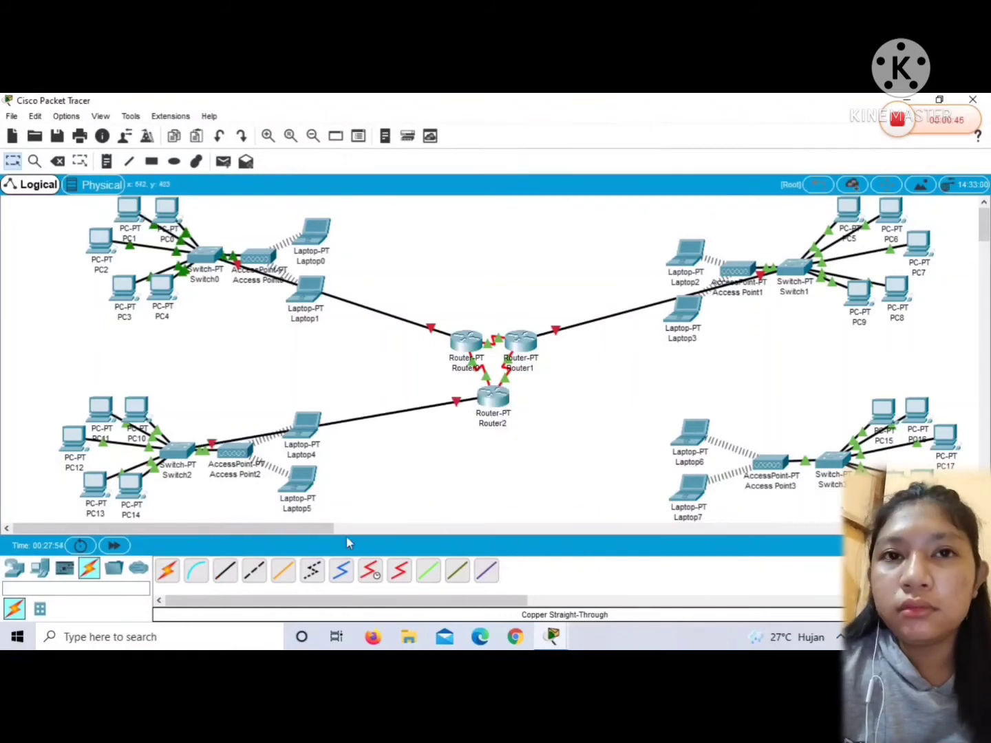
Link Switch3 to Router2's FastEthernet1/0 port with a Copper Straight-Through cable
click(229, 576)
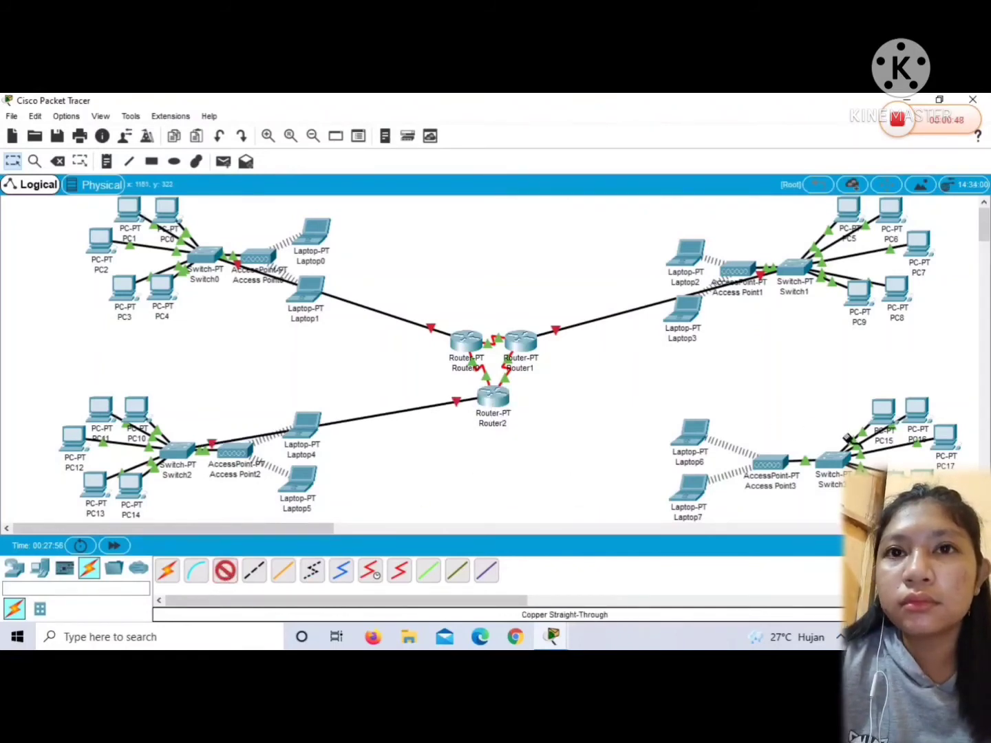
click(834, 461)
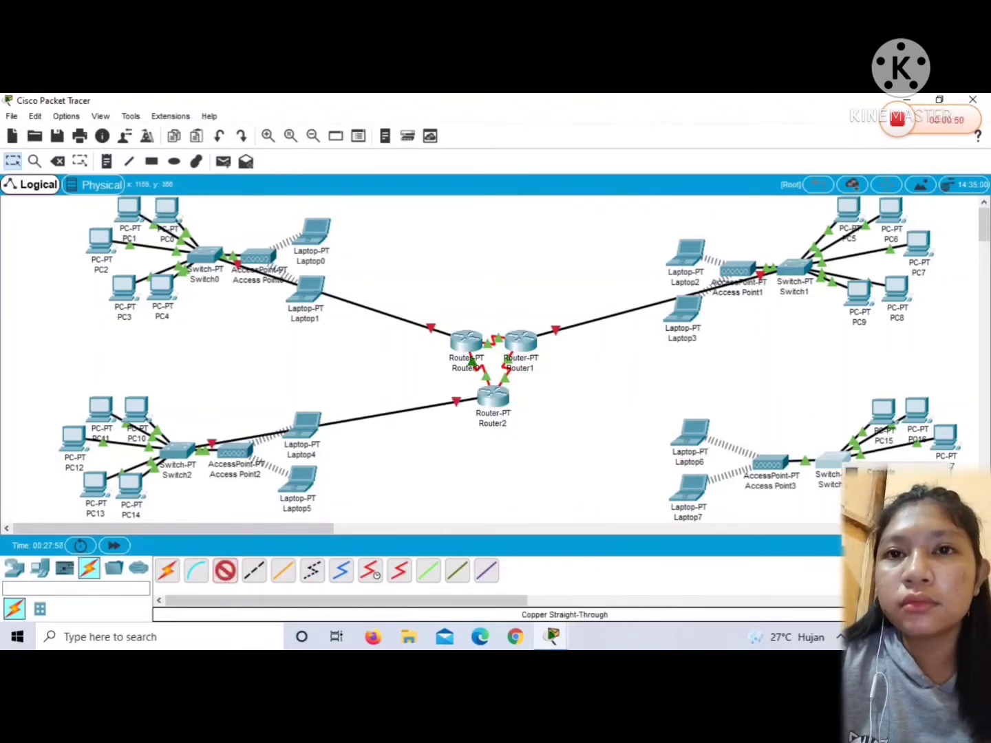
click(884, 544)
click(499, 401)
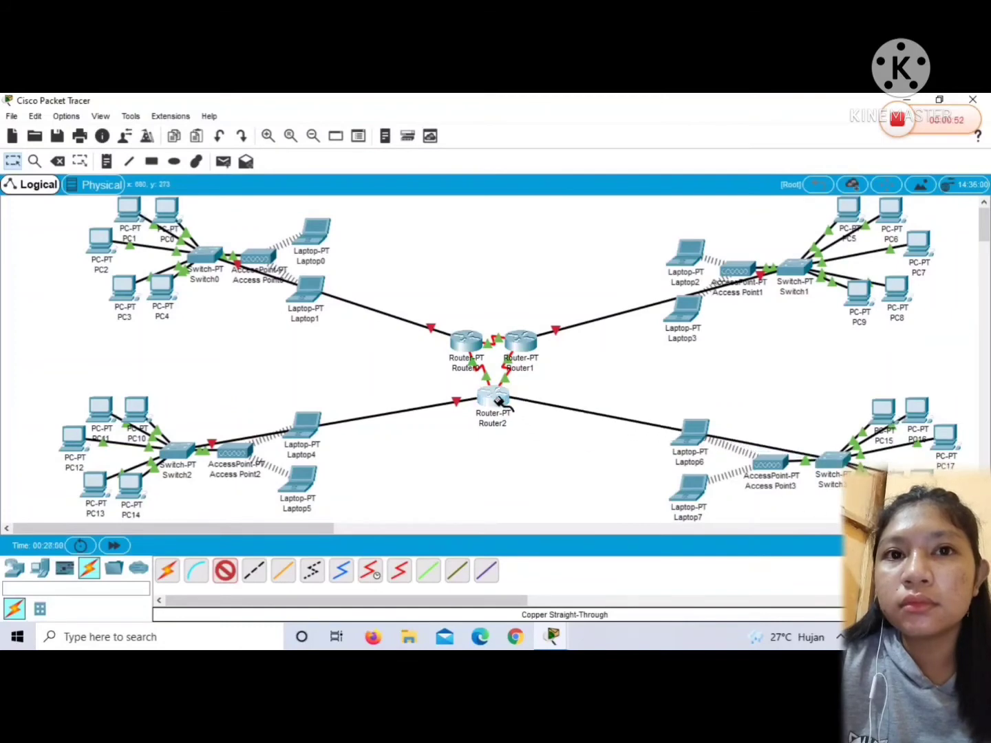
click(513, 437)
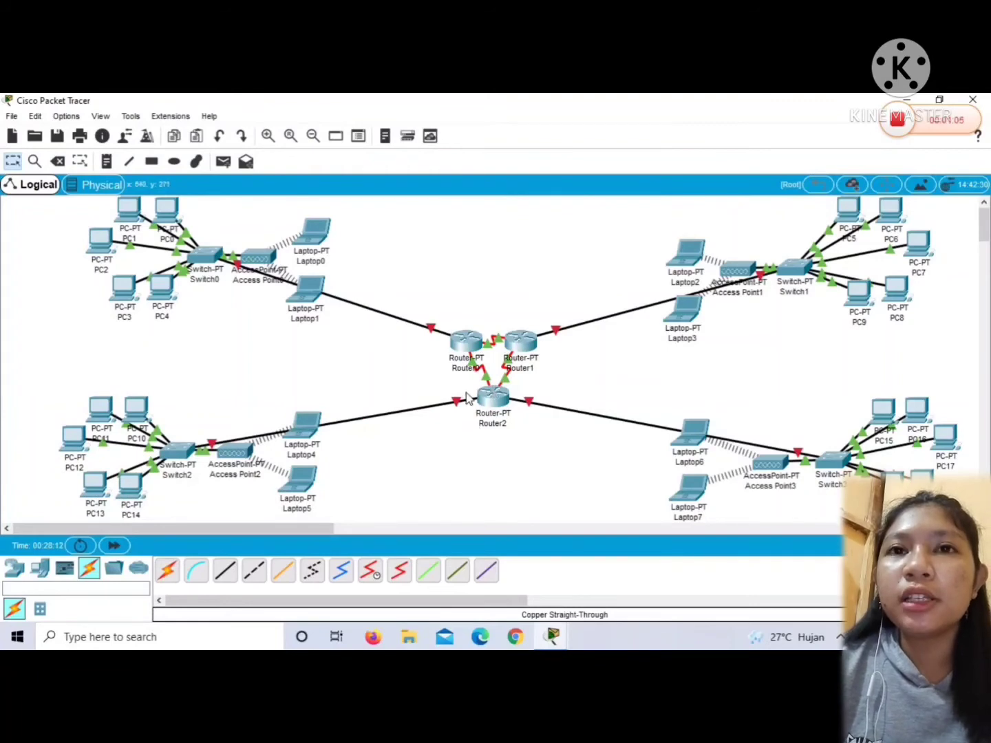
Turn on the port status of Router2's FastEthernet0/0 and FastEthernet1/0 interfaces and close its configuration
click(495, 392)
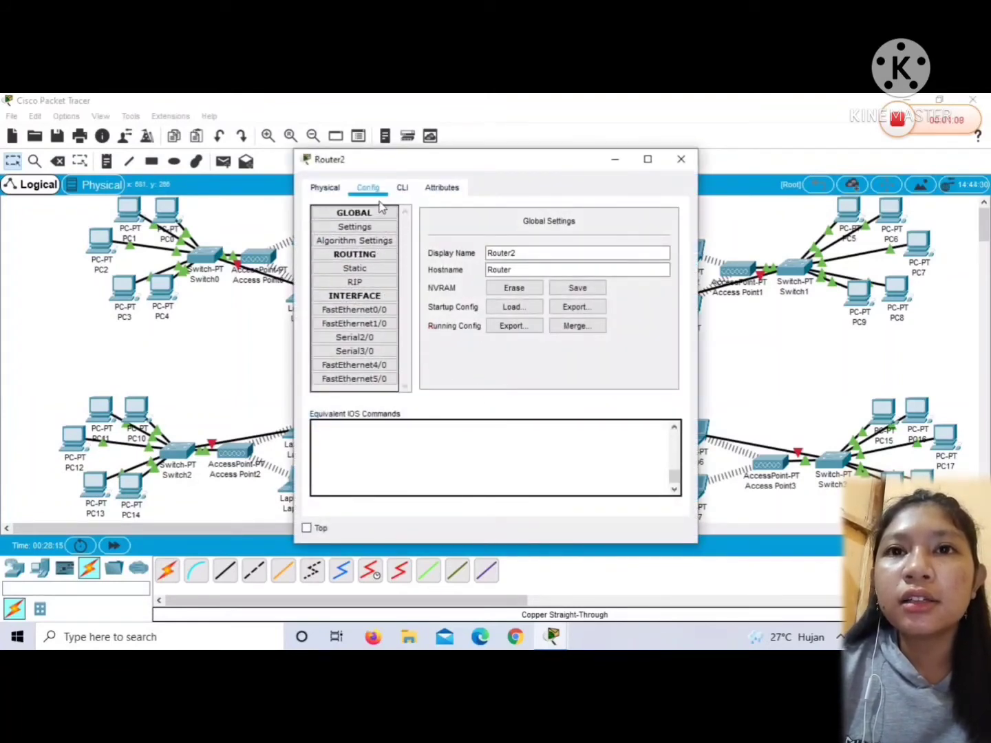
click(375, 310)
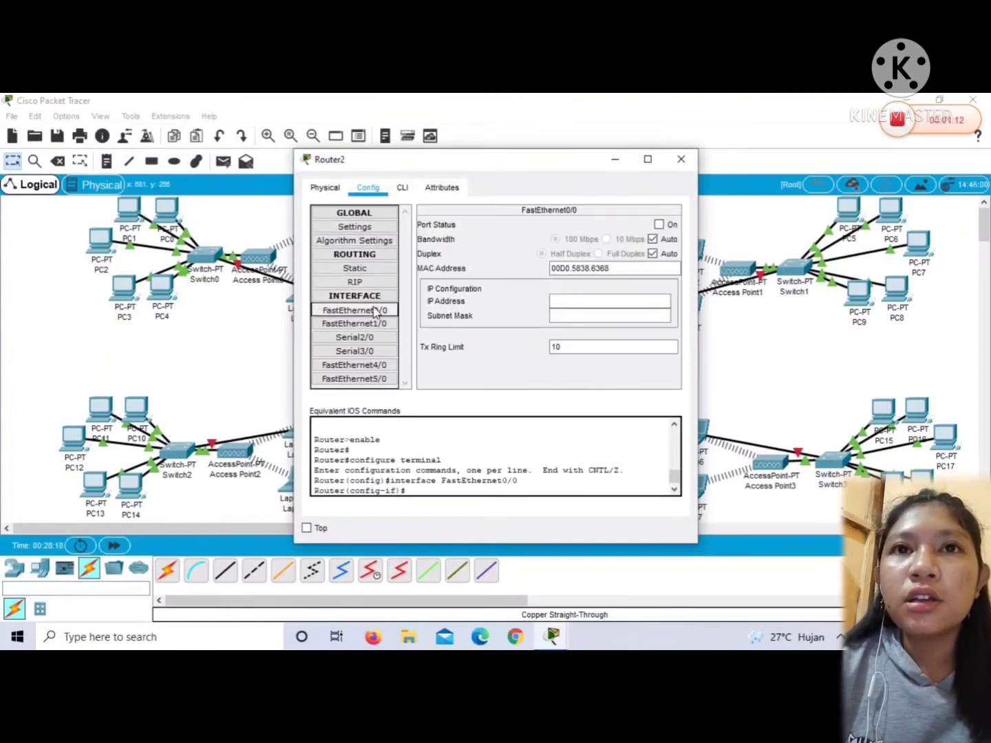
click(660, 224)
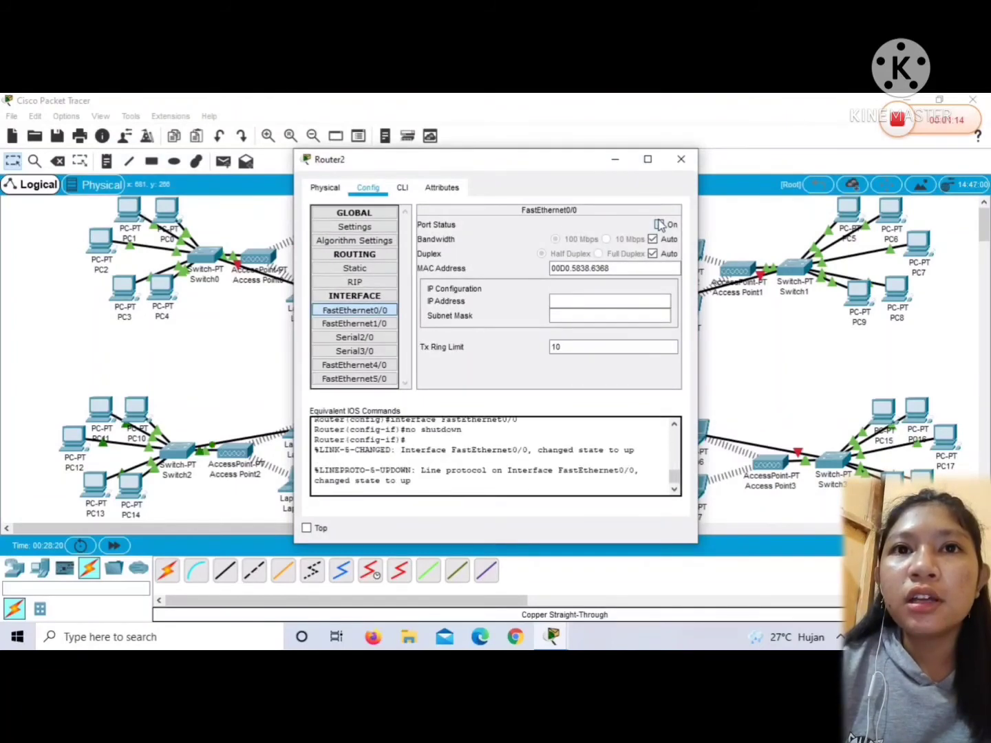
click(385, 325)
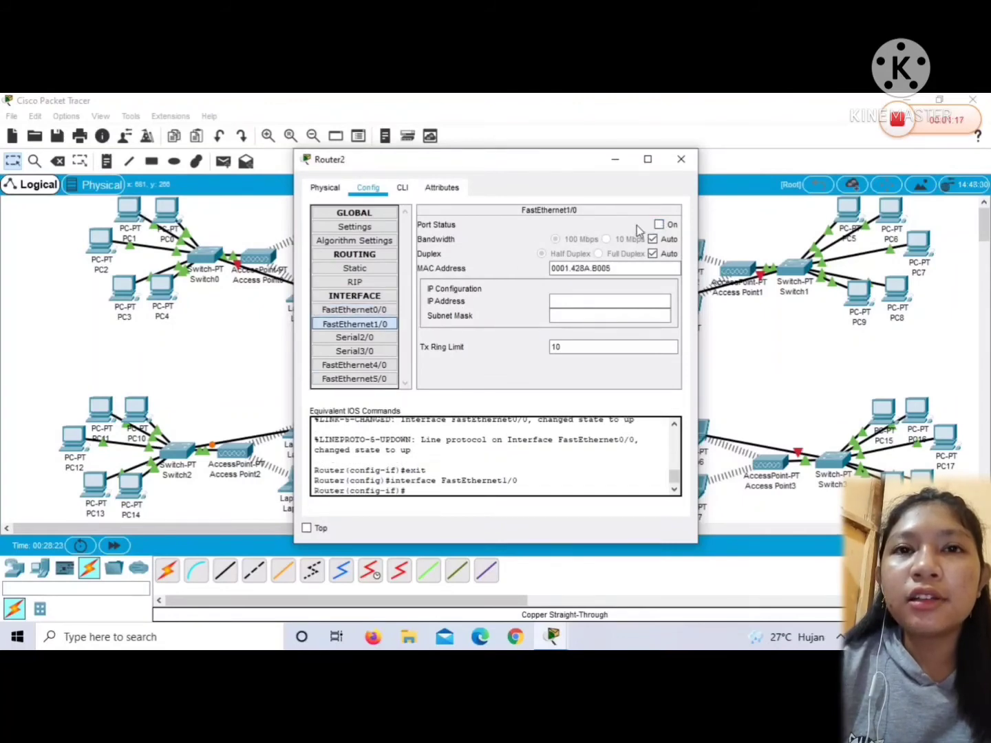
click(660, 225)
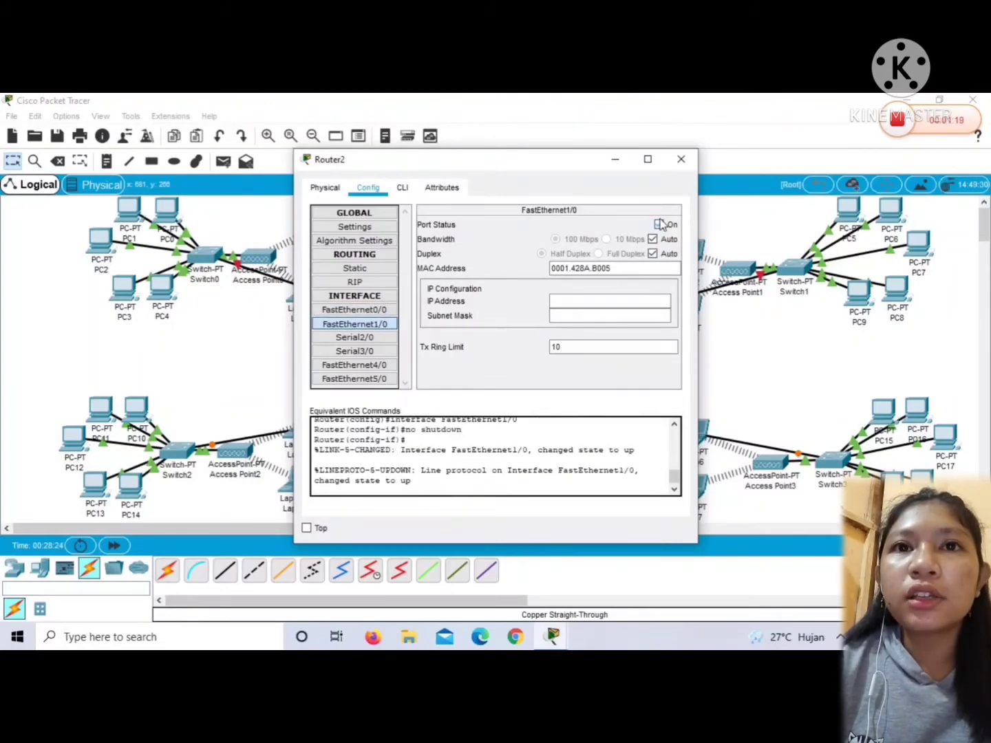
click(679, 158)
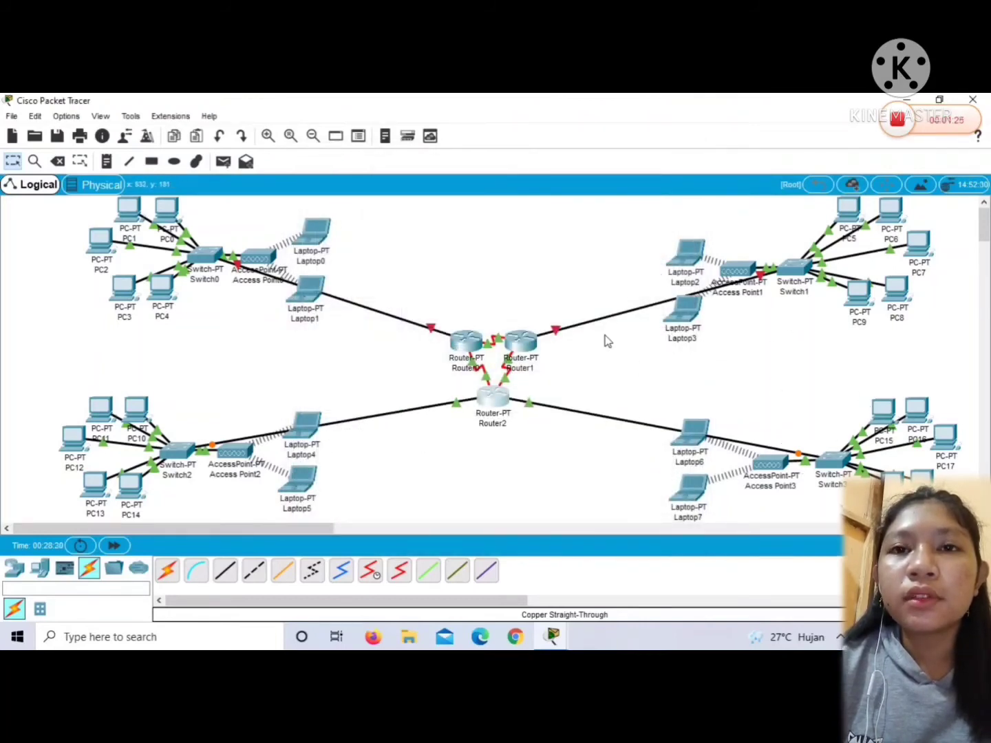
Turn on the port status of Router1's FastEthernet0/0 and FastEthernet1/0 interfaces and close its configuration
click(520, 342)
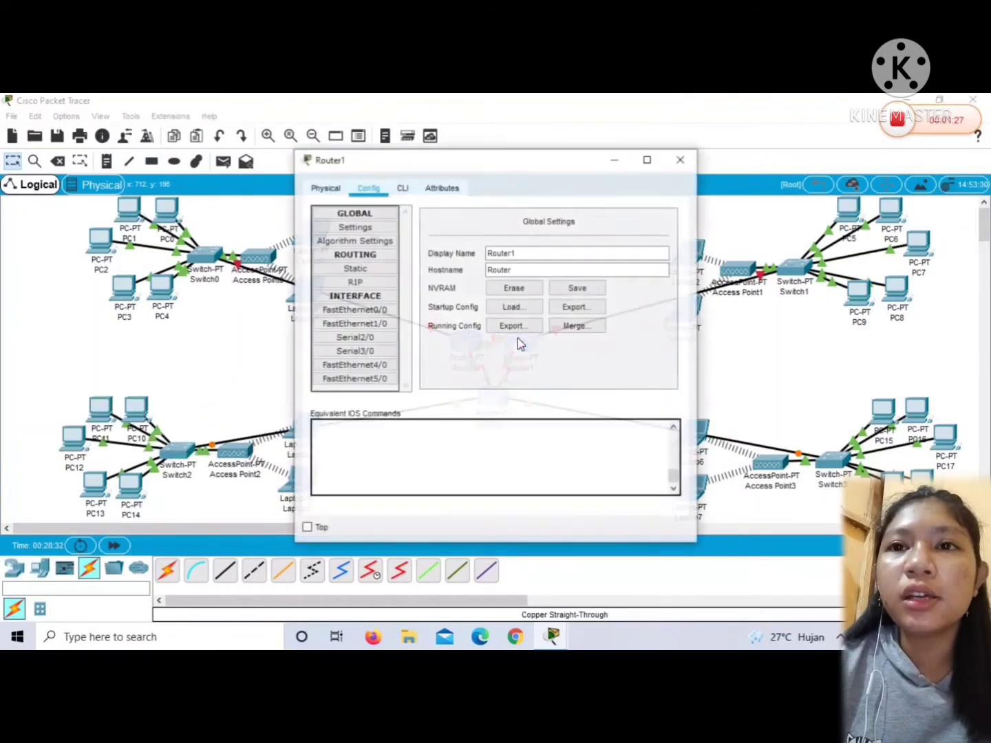
click(374, 308)
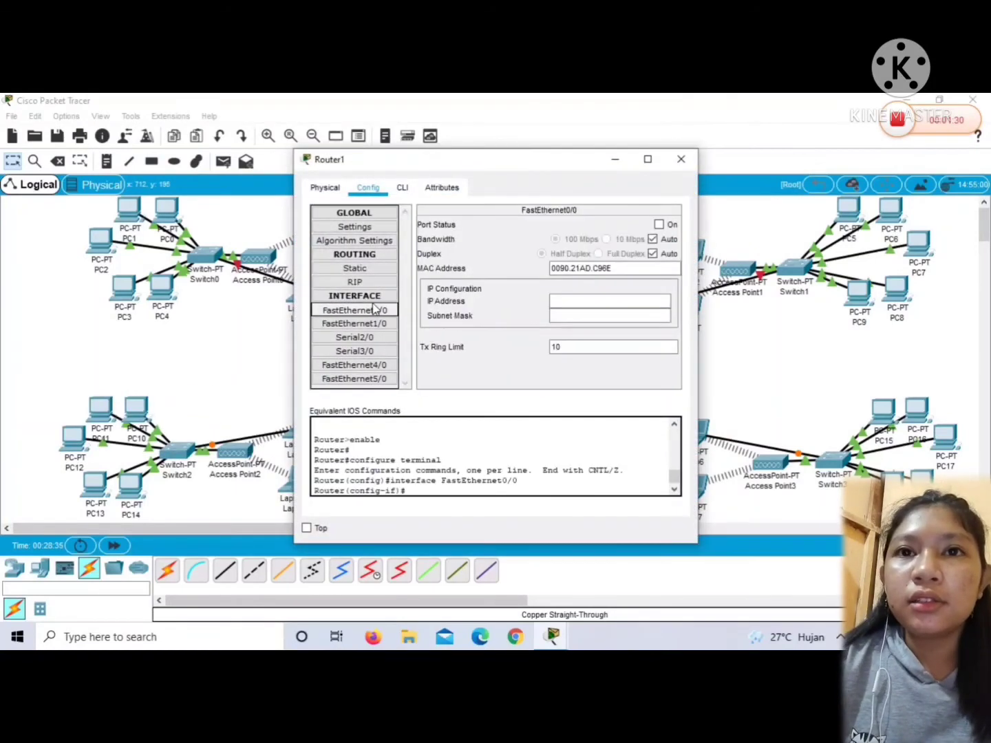
click(659, 224)
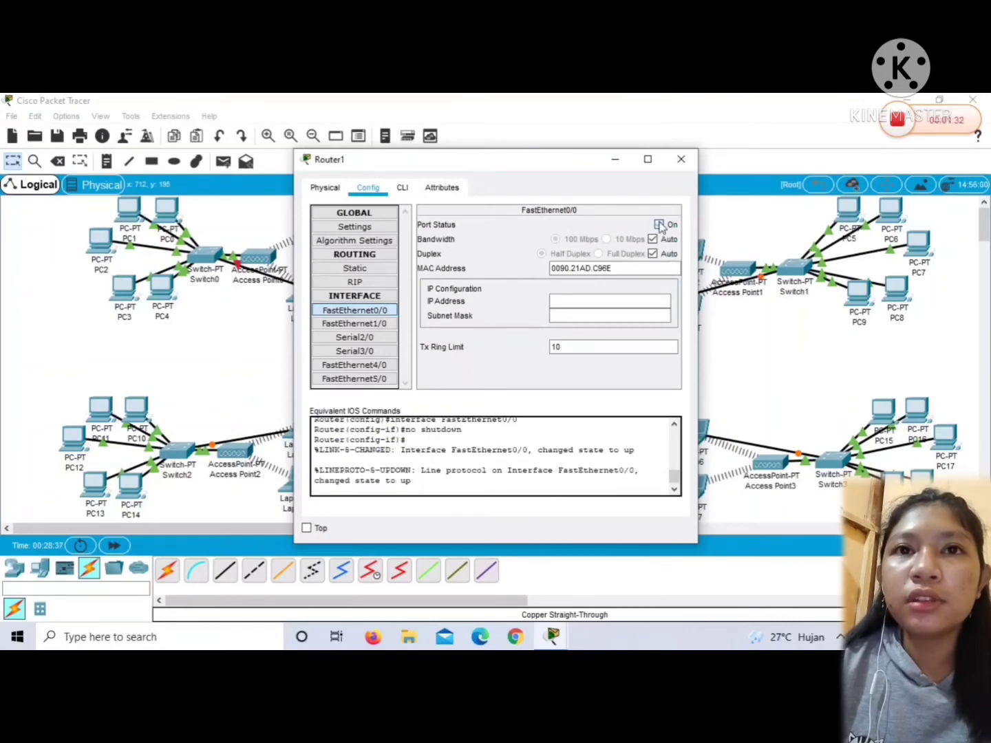
click(385, 324)
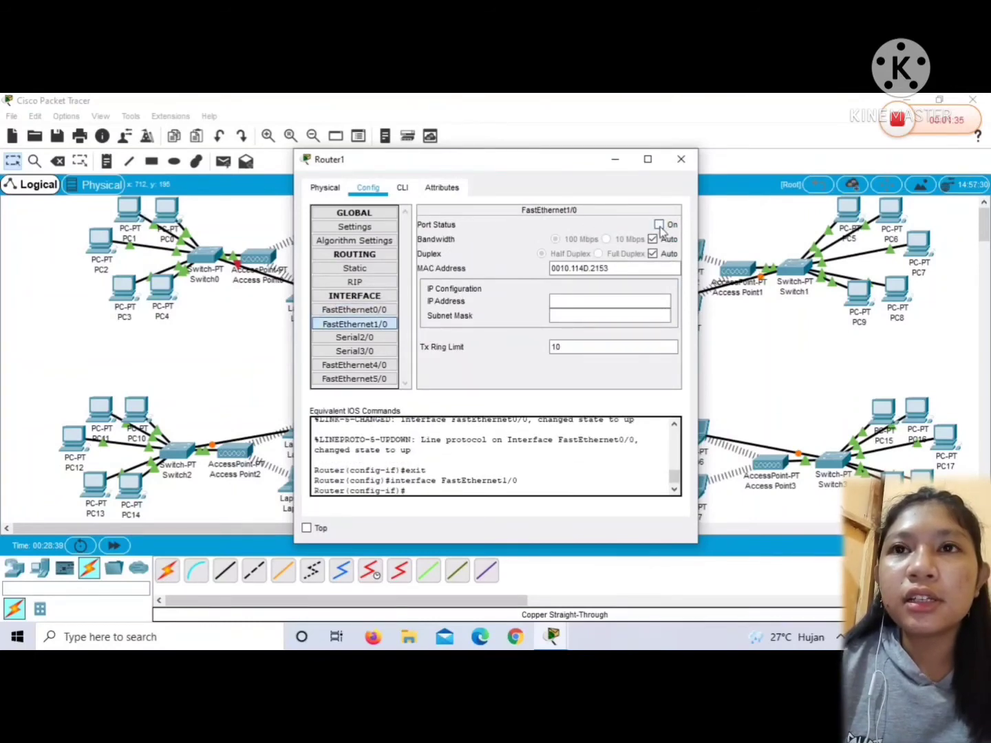
click(659, 226)
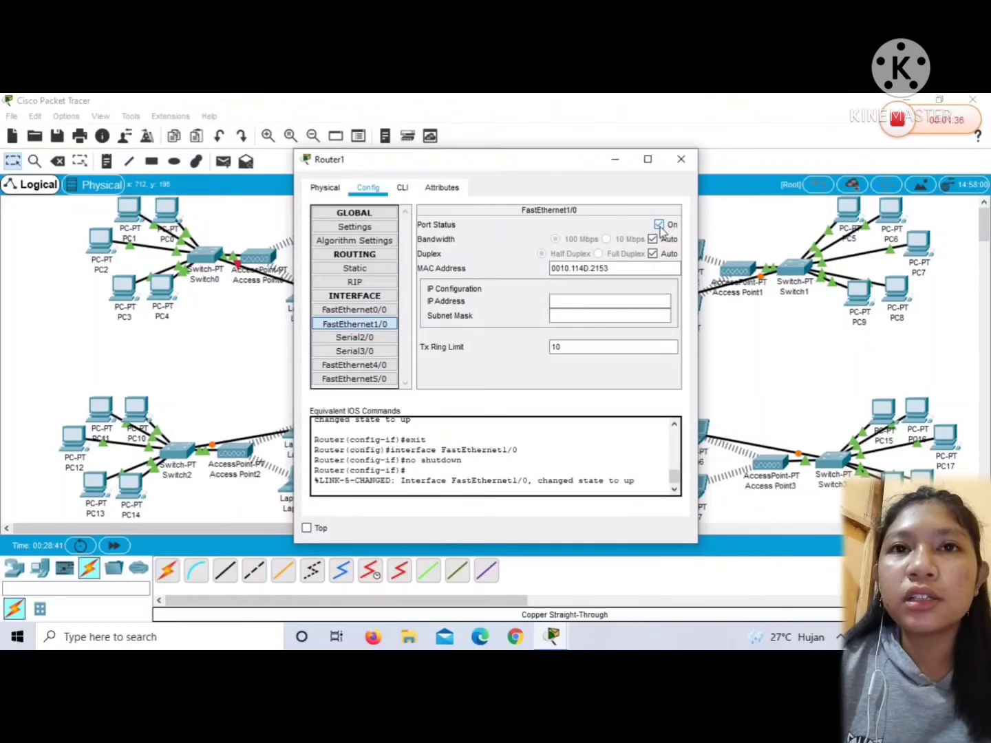
click(682, 159)
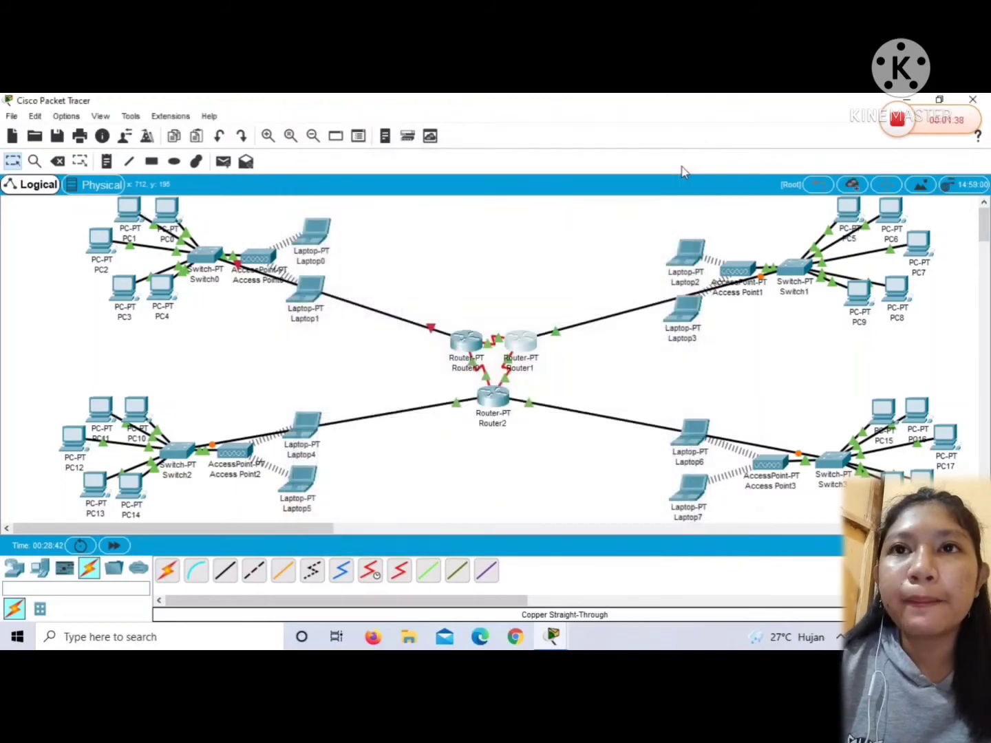
Turn on the port status of Router0's FastEthernet0/0 and FastEthernet1/0 interfaces and close its configuration
click(455, 342)
click(381, 310)
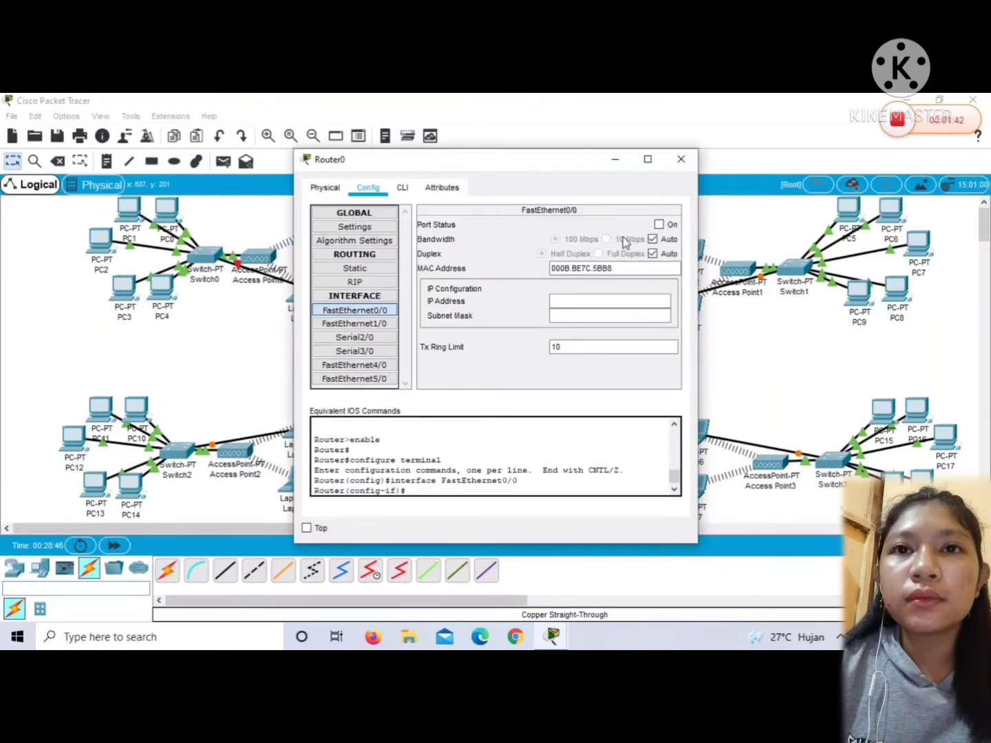
click(659, 225)
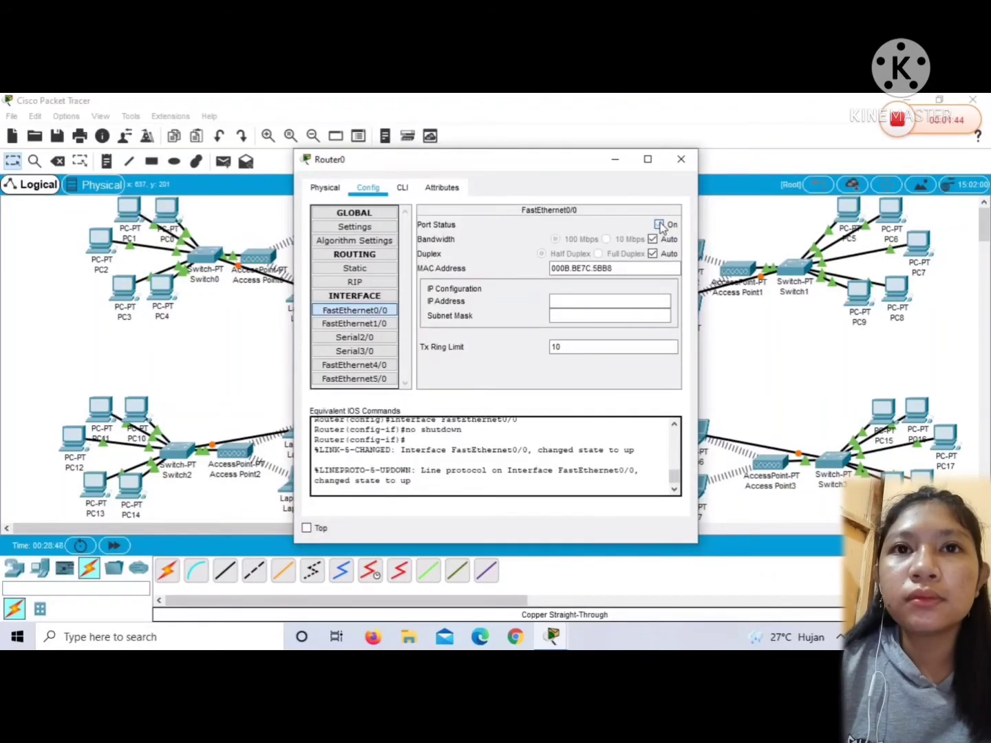
click(376, 324)
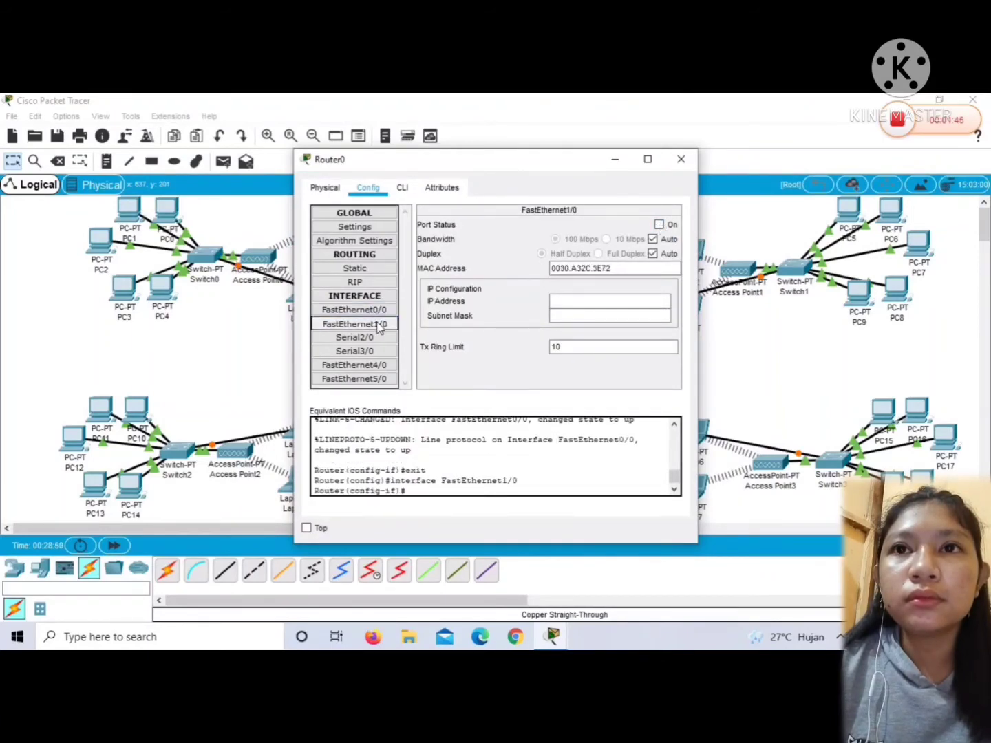
click(659, 225)
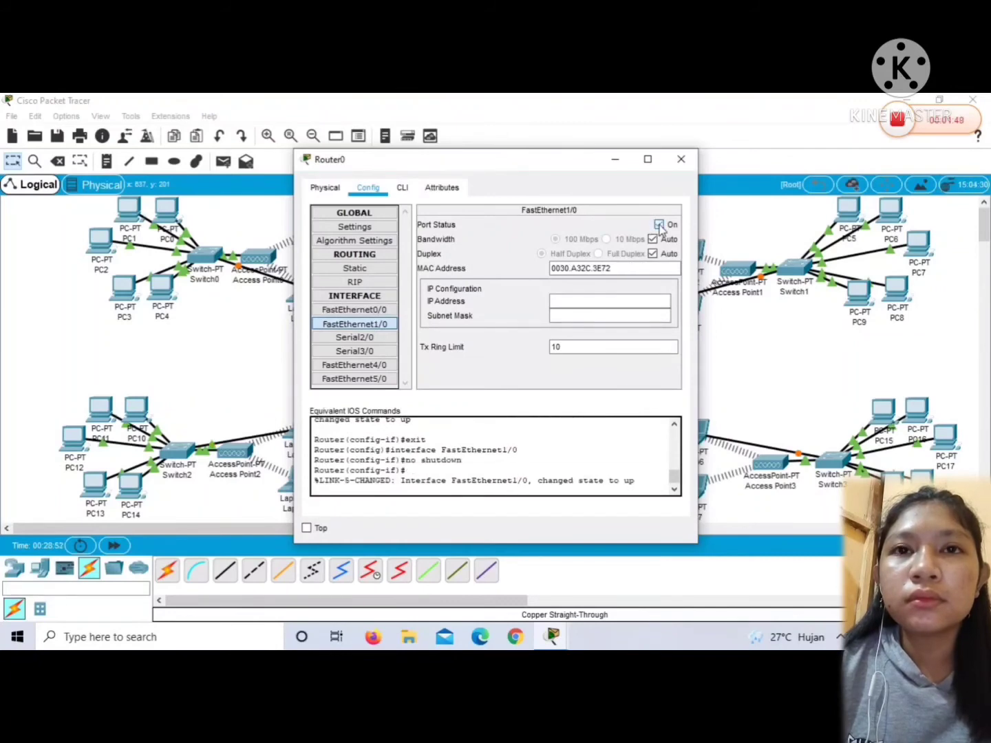
click(691, 157)
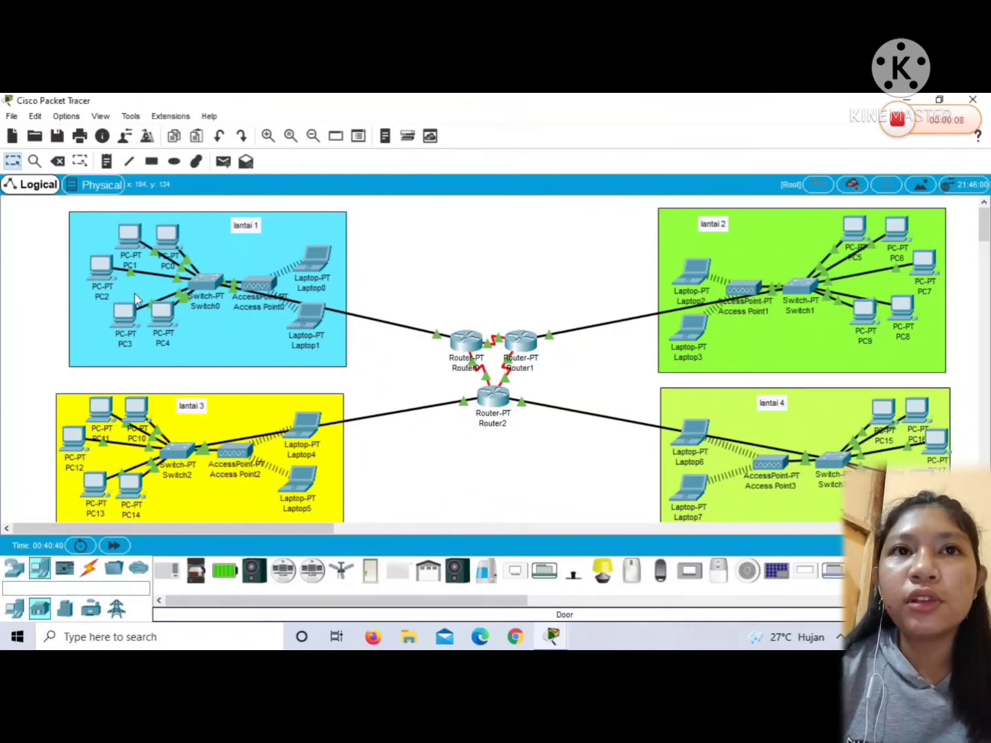
Assign PC0 the static IP address 192.168.30.1 with subnet mask 255.255.255.0 and close its window
click(164, 234)
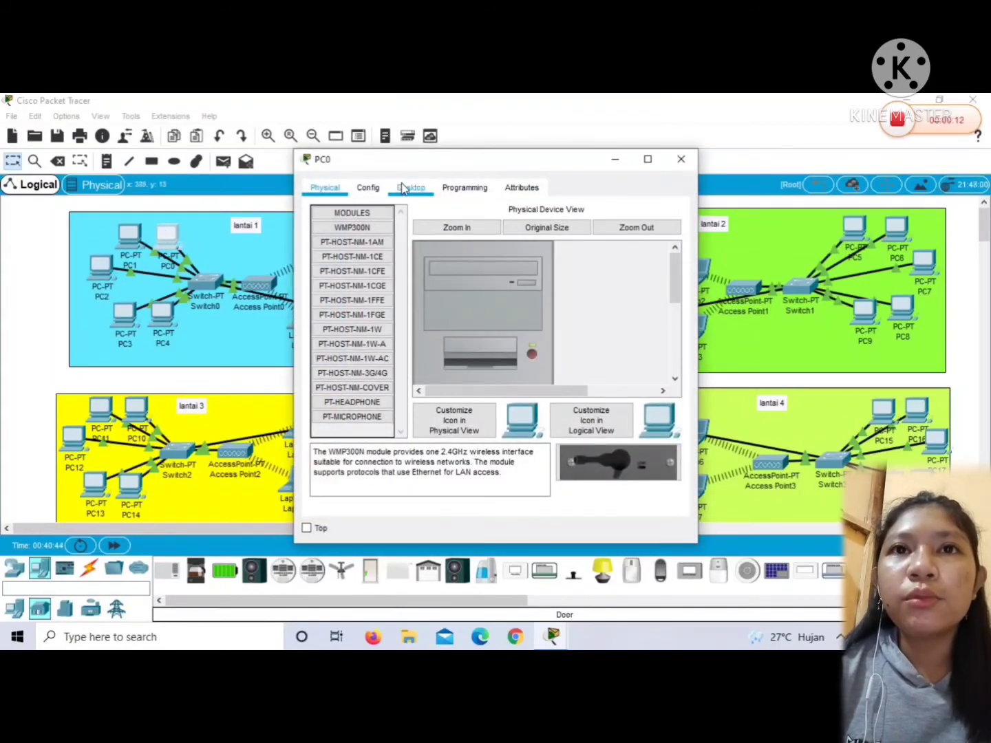
click(404, 188)
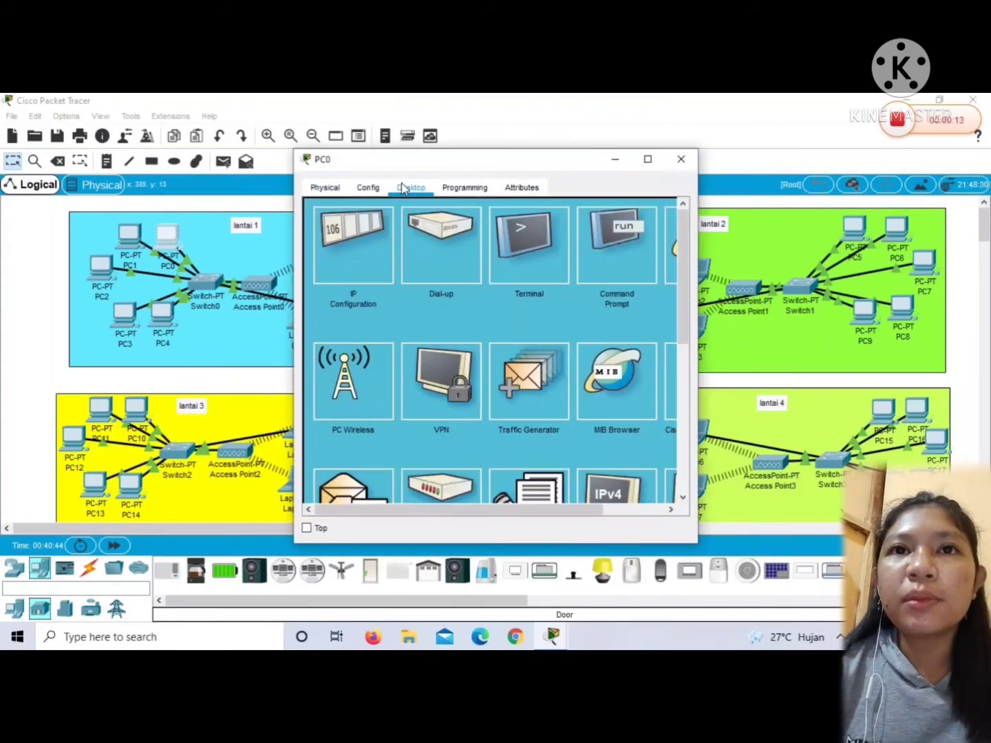
click(344, 266)
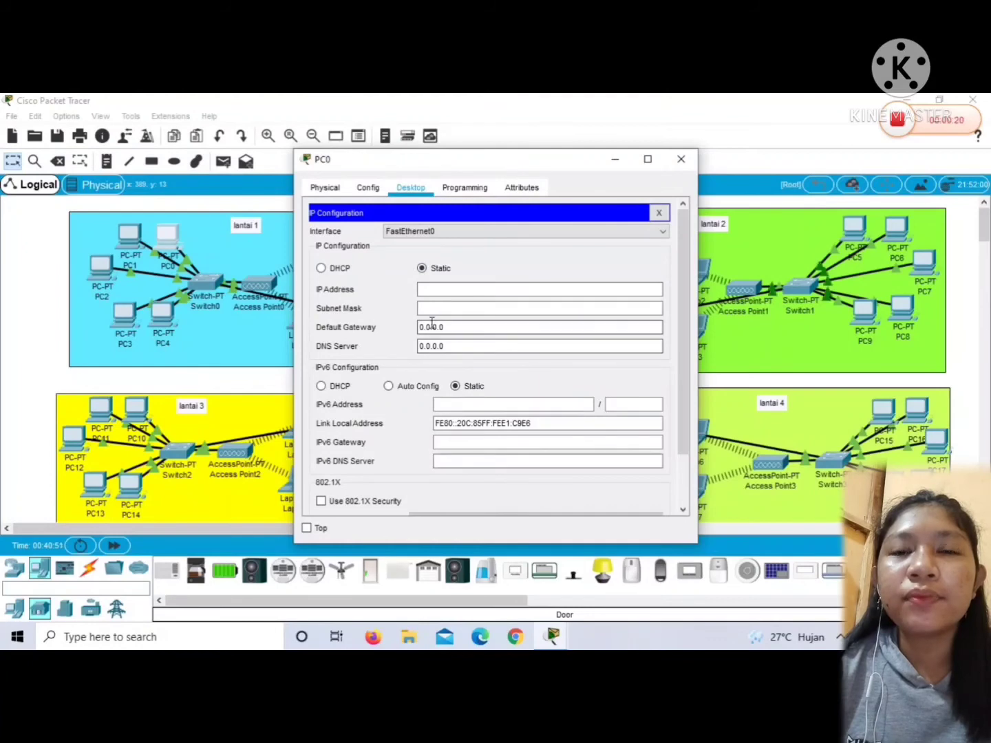
click(425, 288)
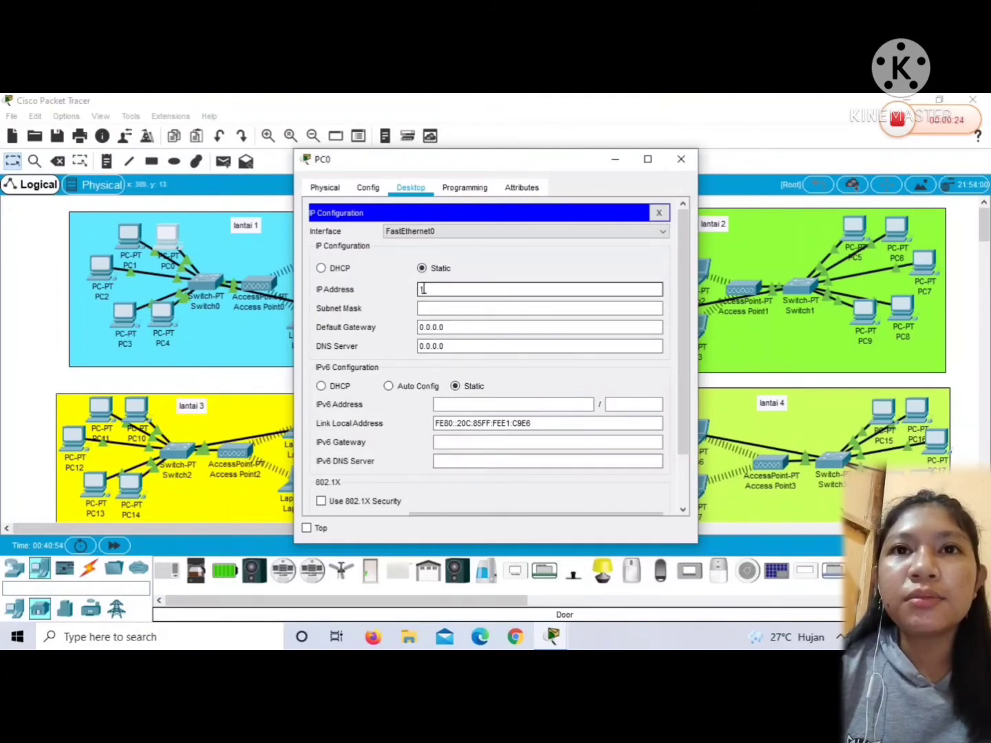
text(192.16)
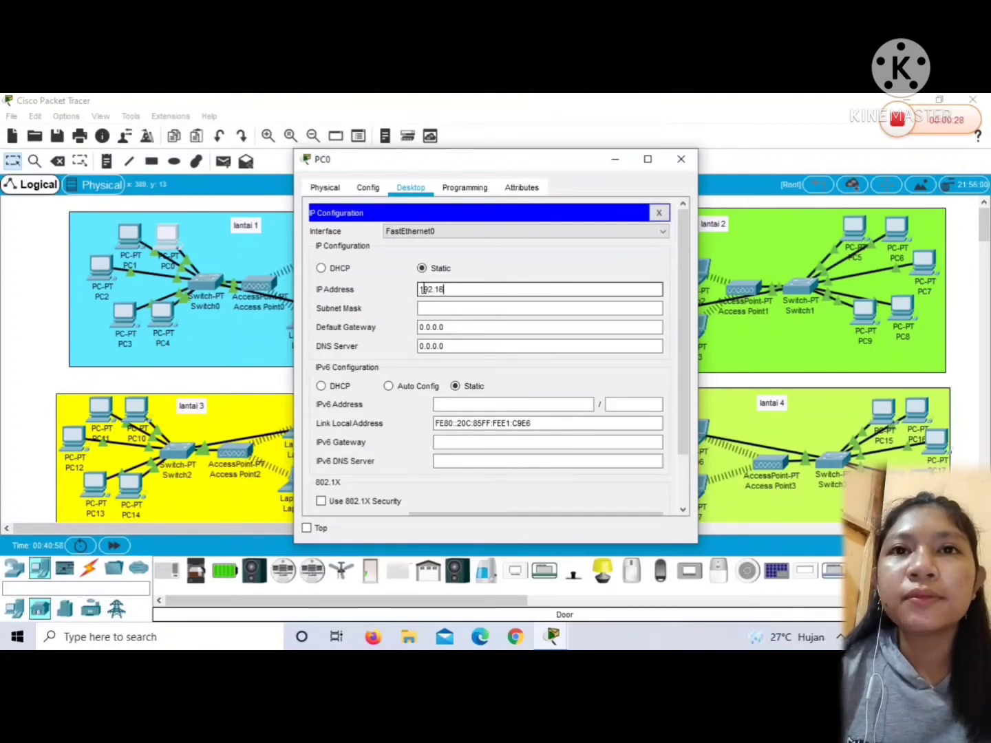
text(8.30.1)
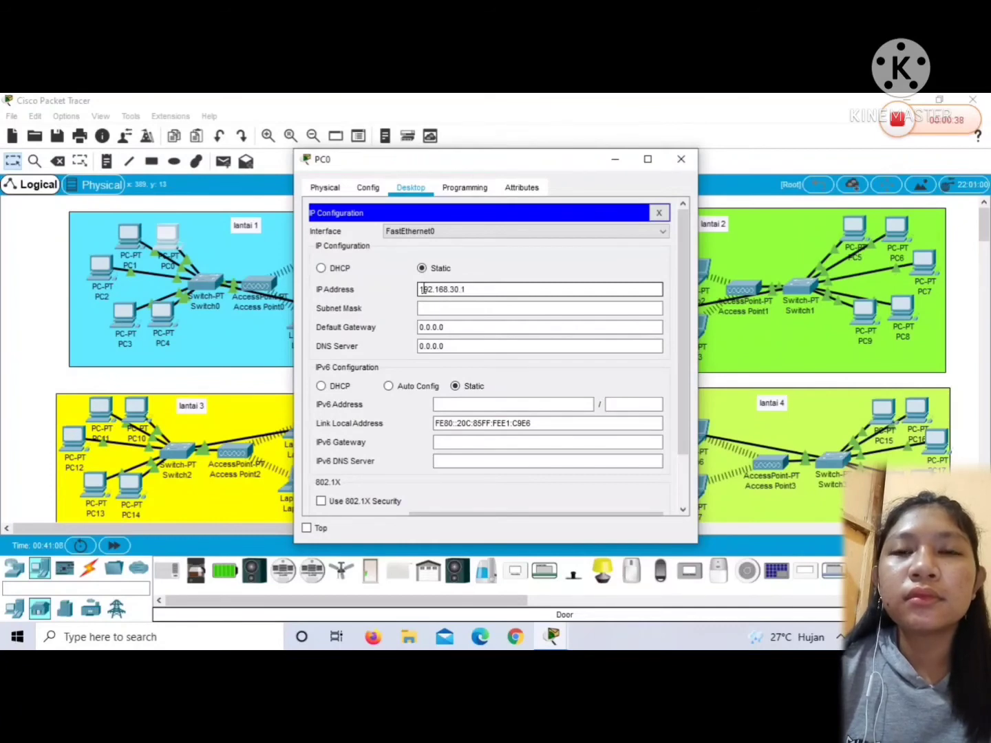
key(Tab)
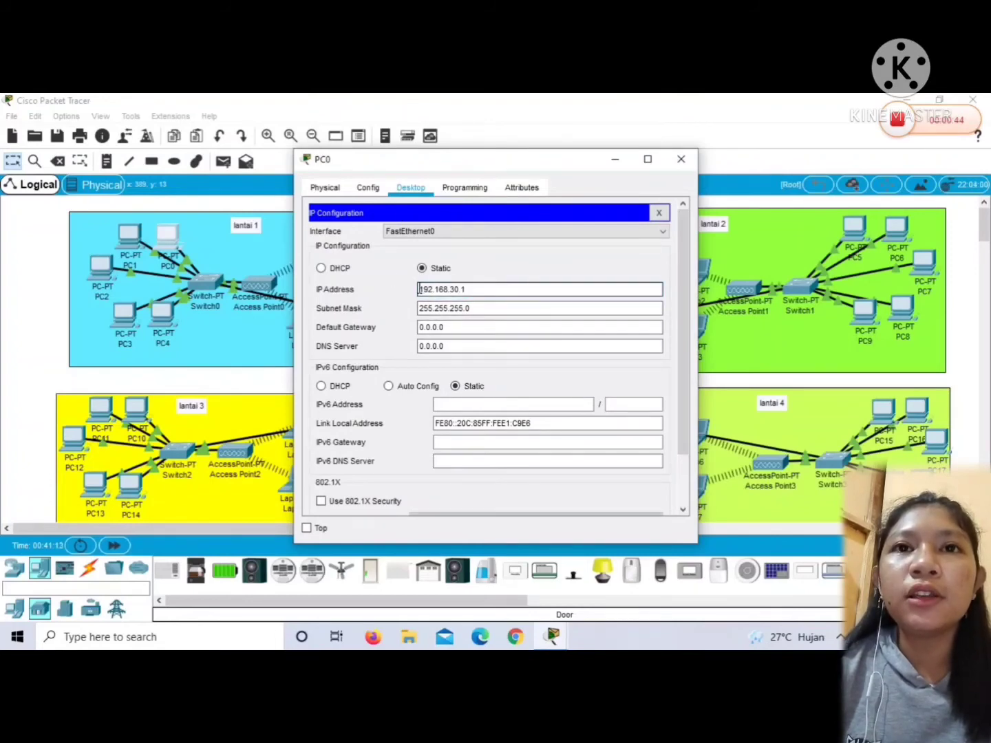
drag(419, 289, 491, 286)
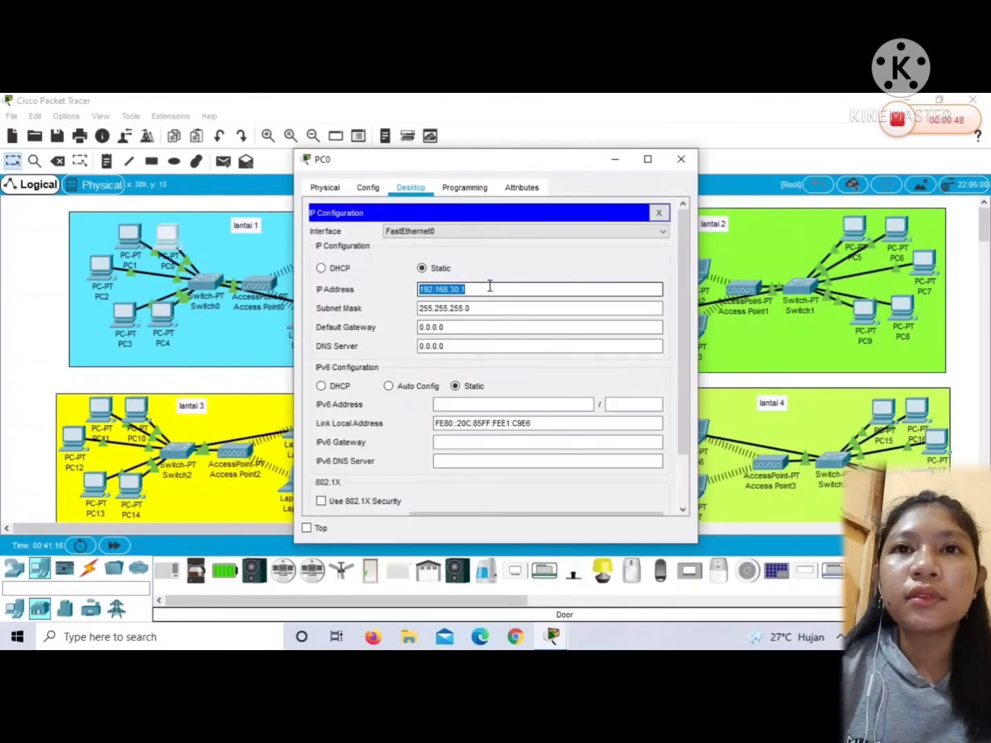
double_click(490, 287)
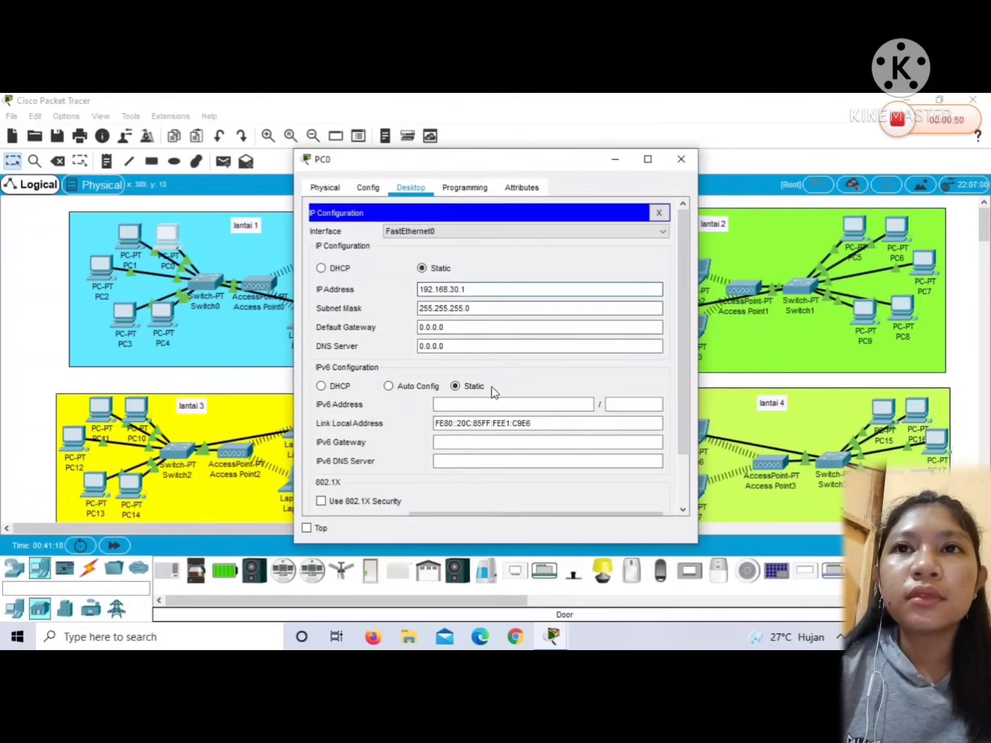
click(681, 158)
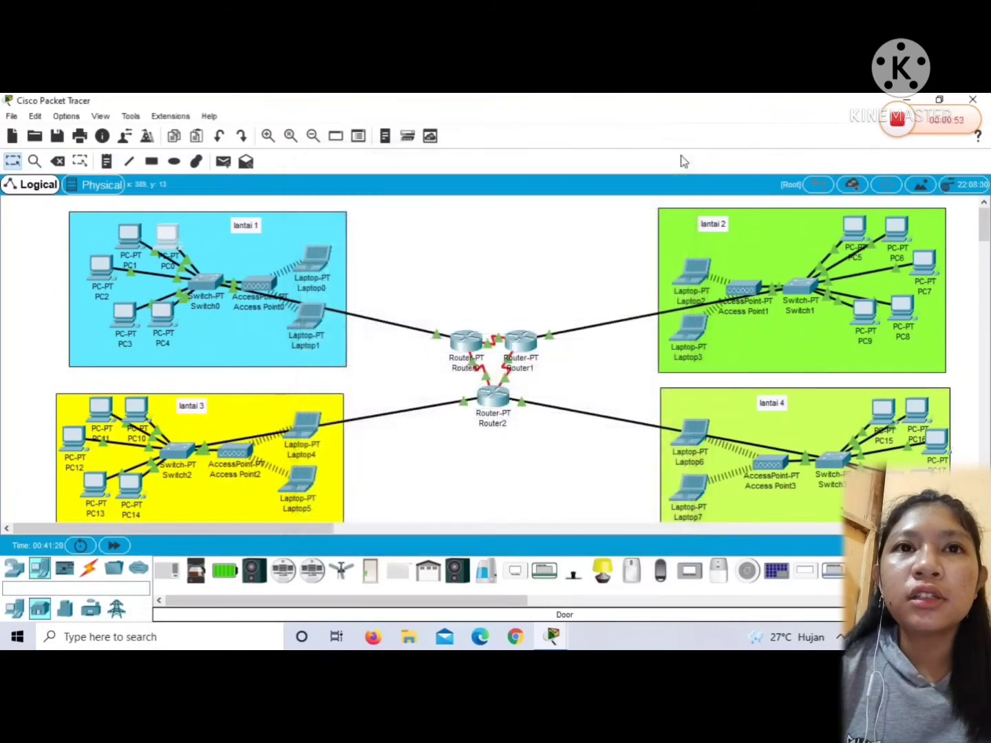
Assign PC1 the static IP address 192.168.30.2 with subnet mask 255.255.255.0 and close its window
click(127, 241)
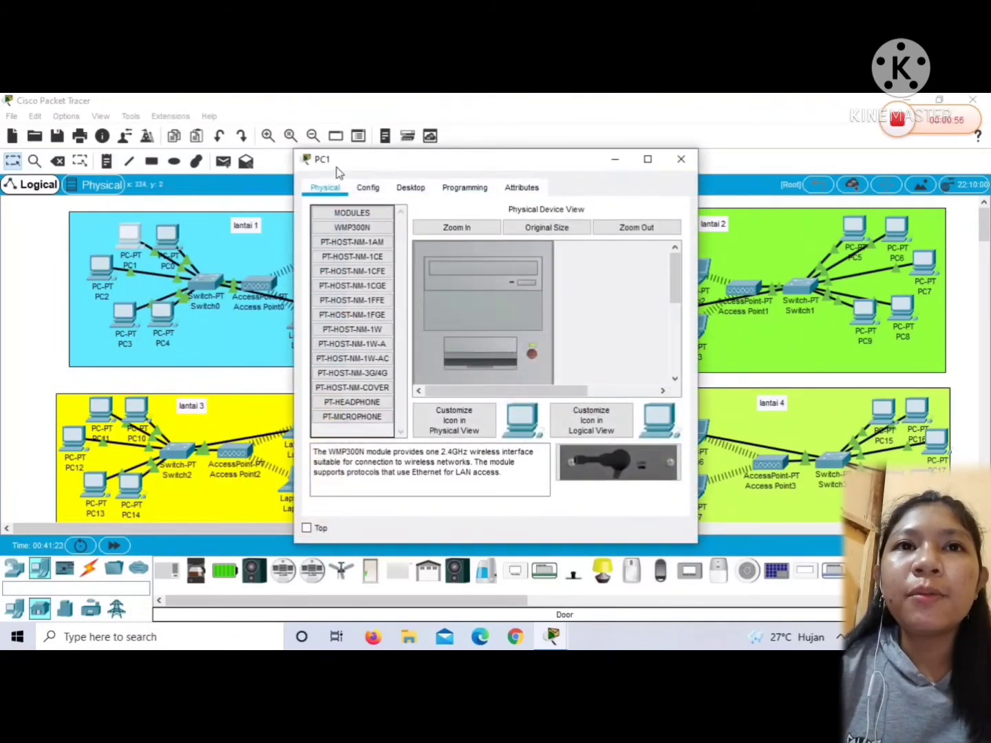
click(406, 189)
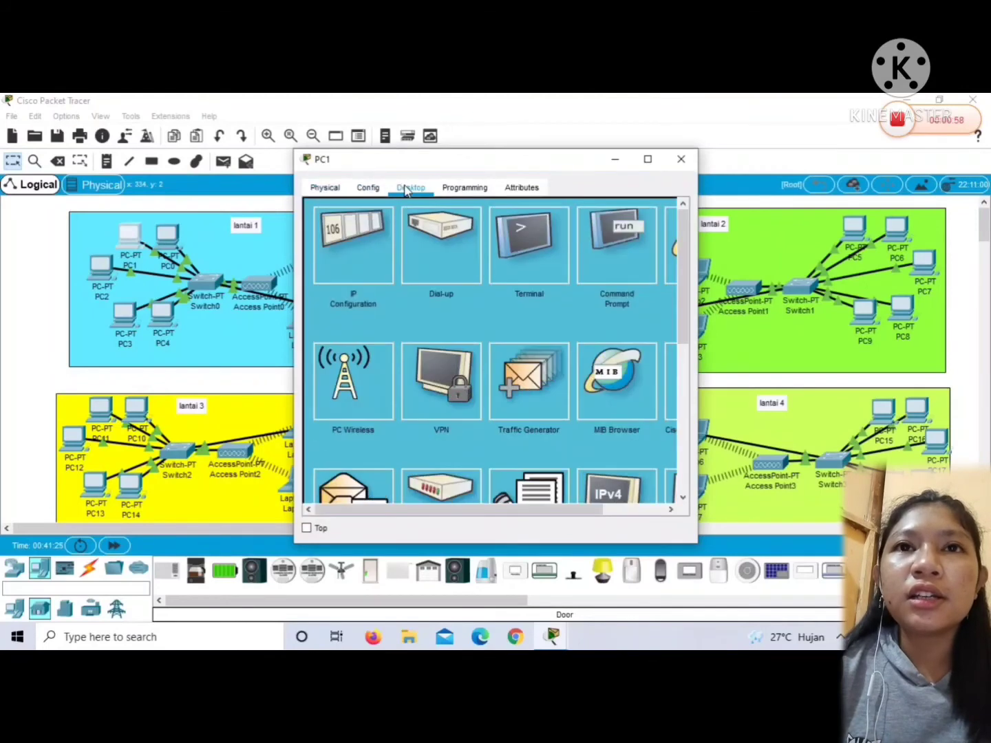
click(350, 262)
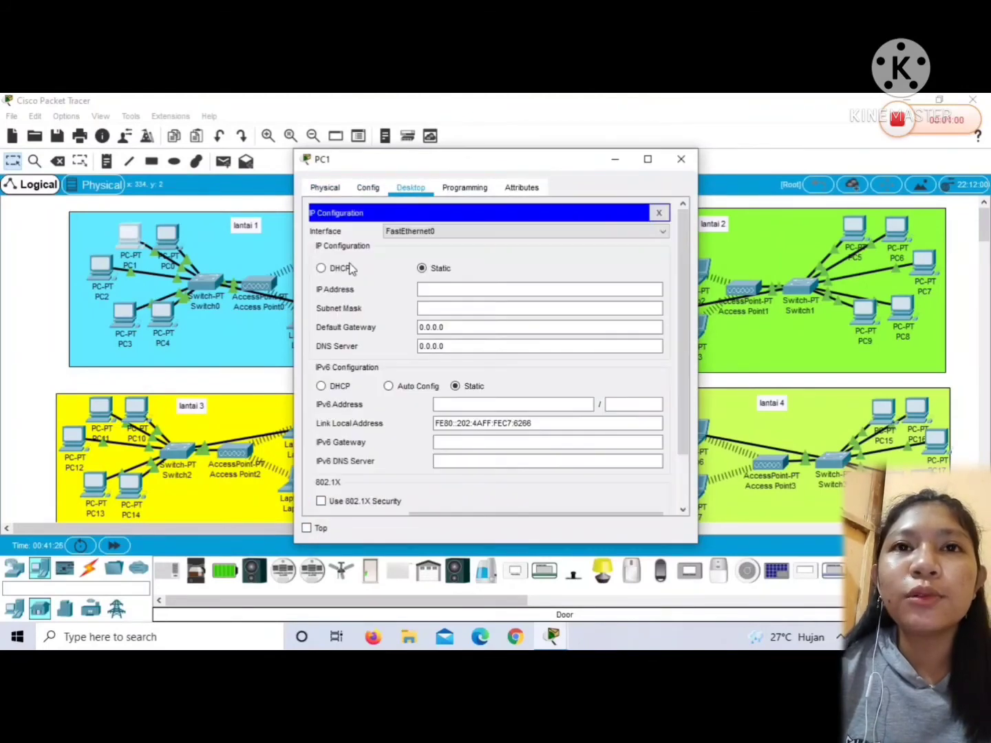
click(421, 288)
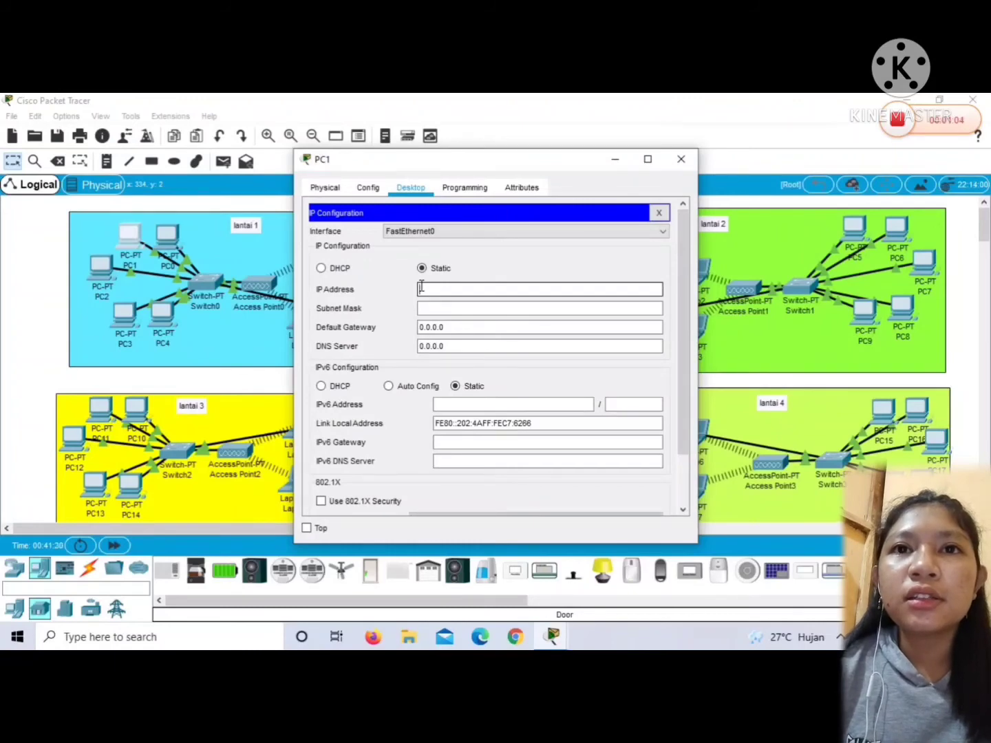
text(192.168.30.1)
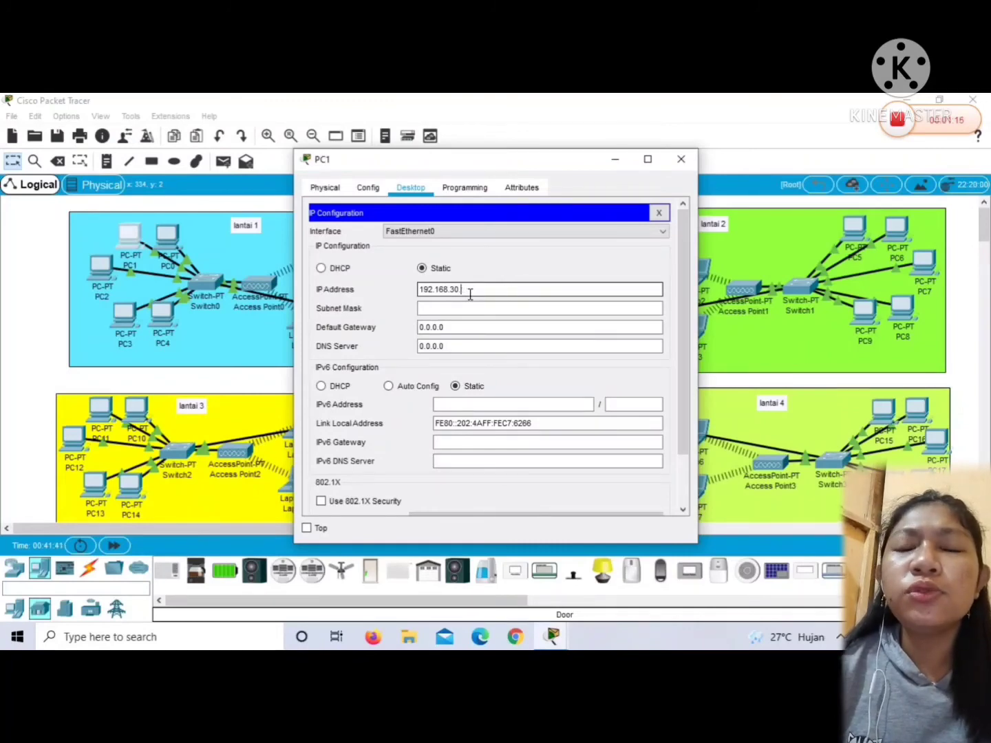
text(2)
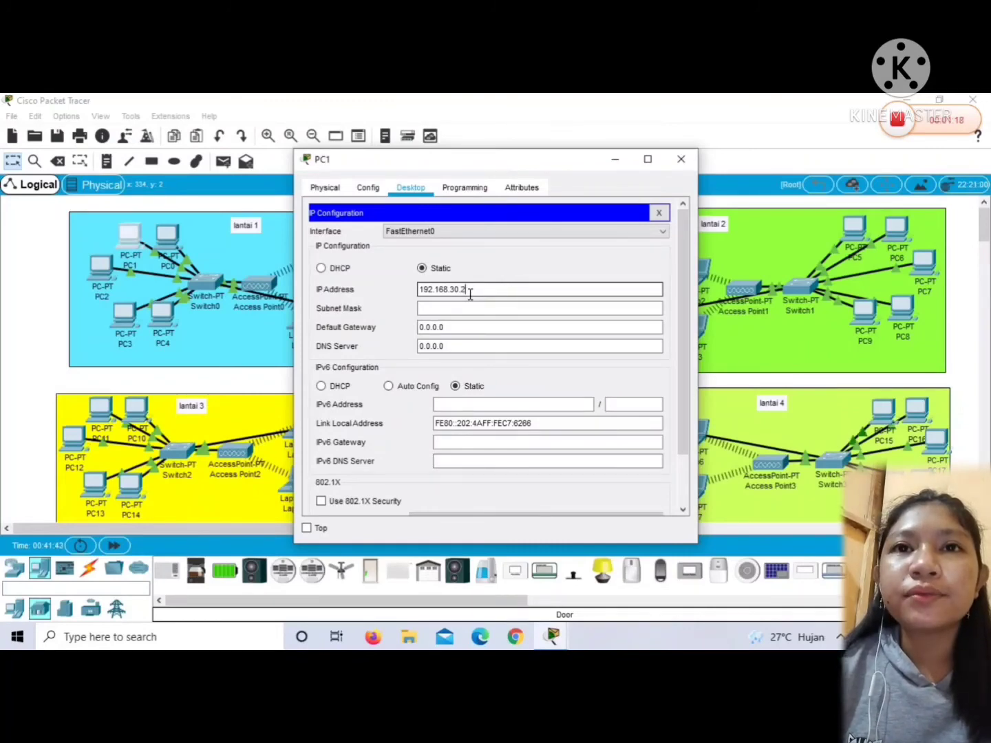
key(Tab)
click(511, 293)
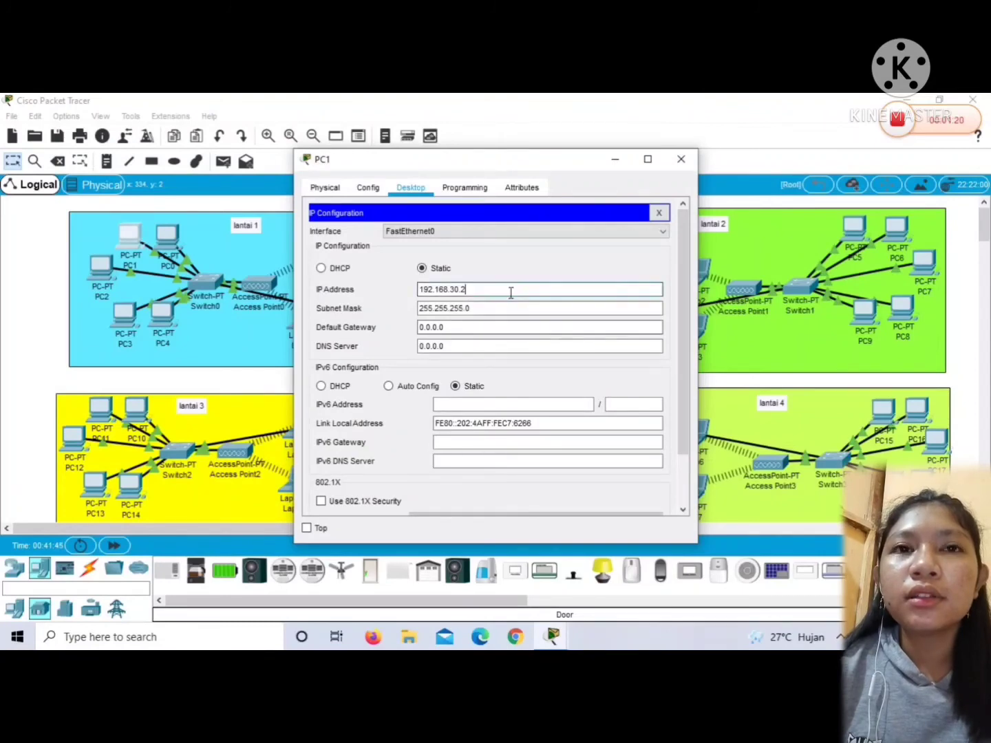
click(680, 160)
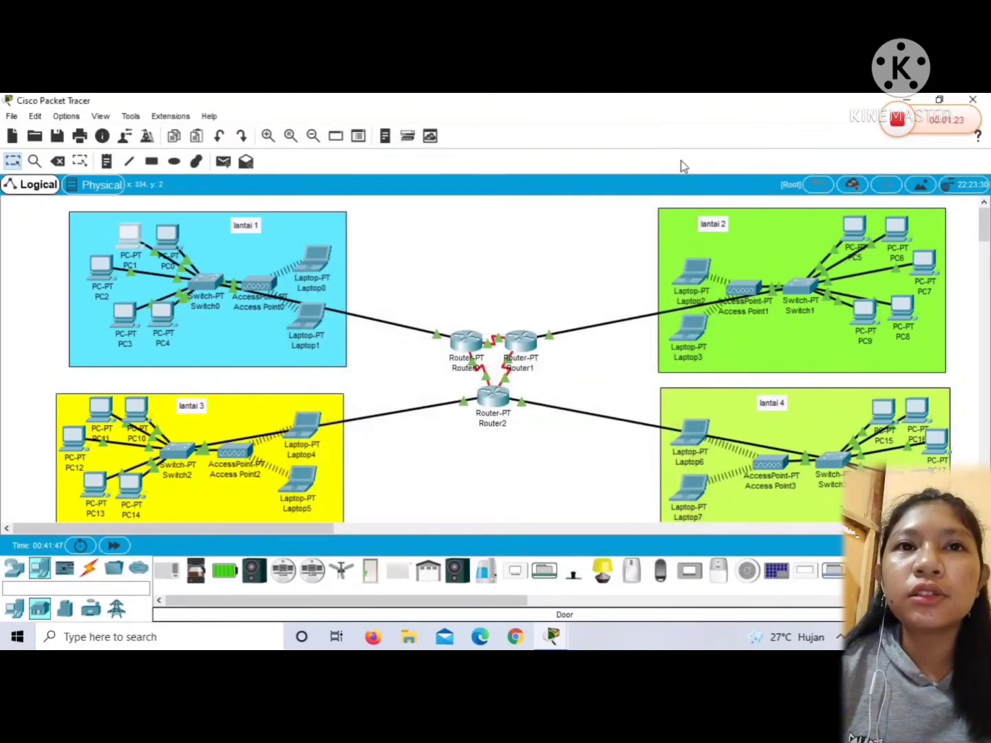
Assign PC2 the static IP address 192.168.30.3 with subnet mask 255.255.255.0 and close its window
click(98, 269)
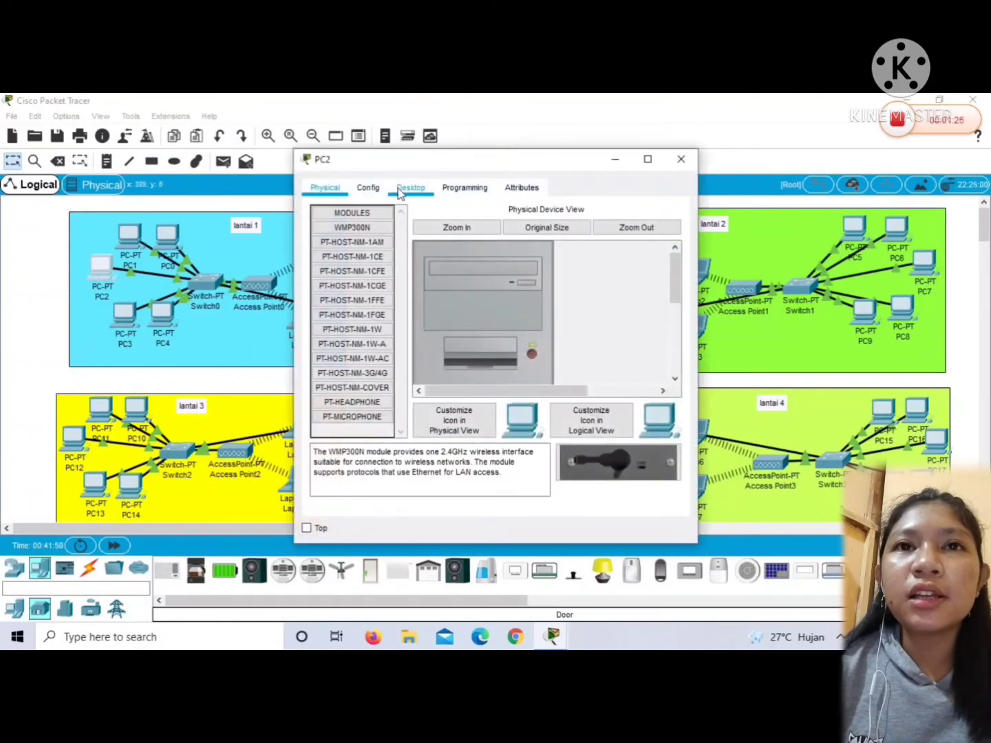
click(400, 195)
click(351, 245)
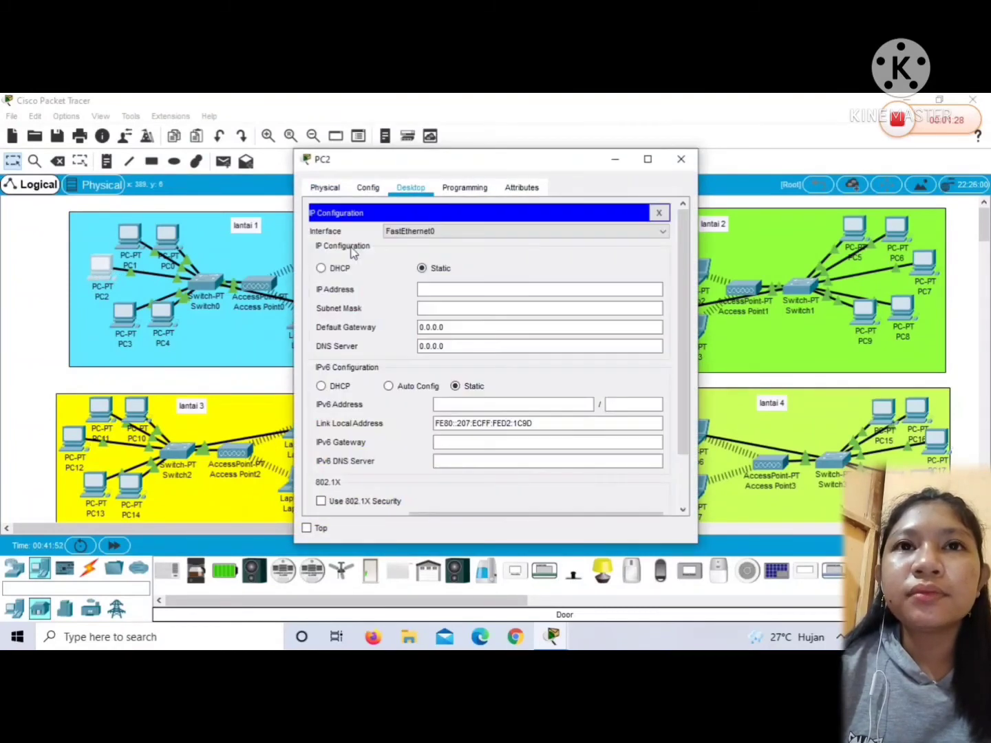
click(426, 289)
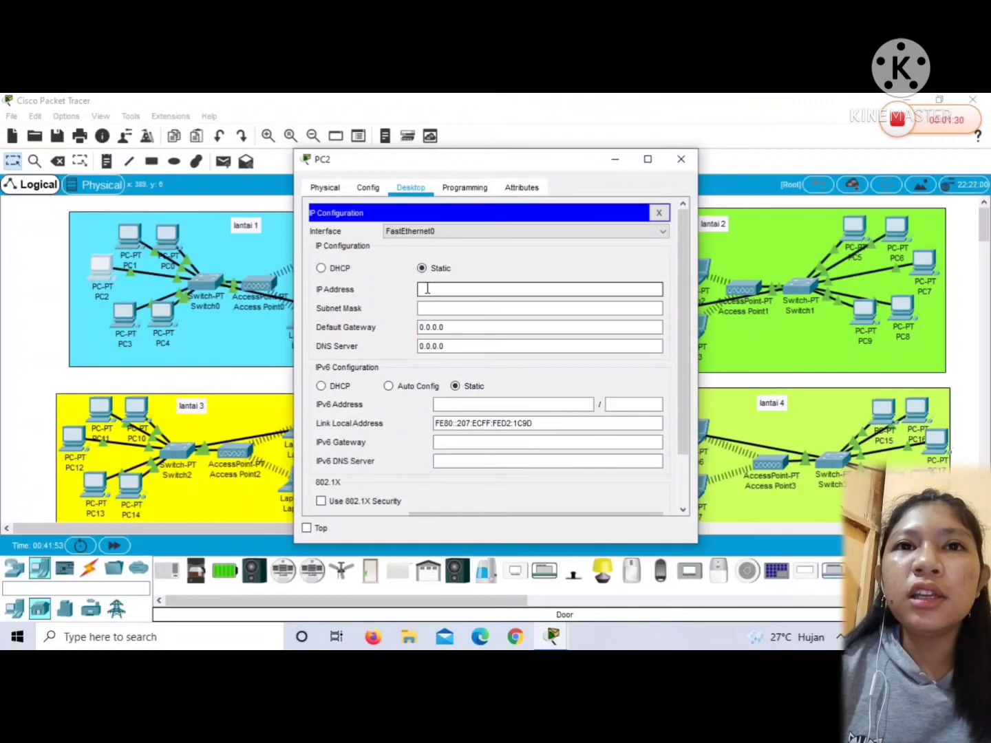
text(192.168.30.1)
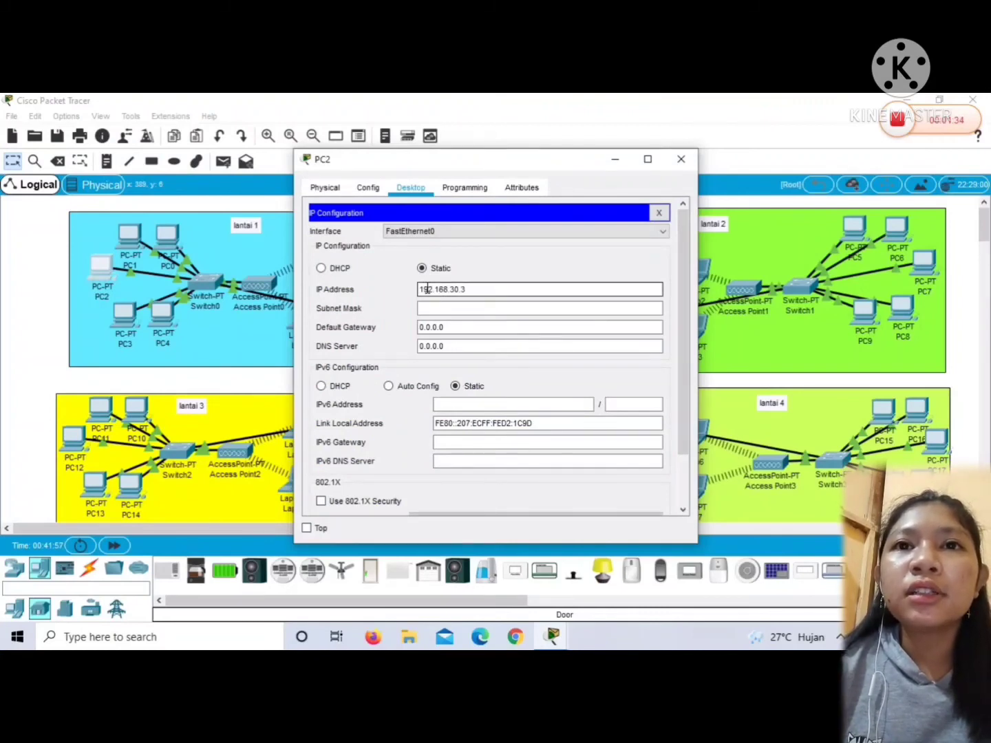
key(Return)
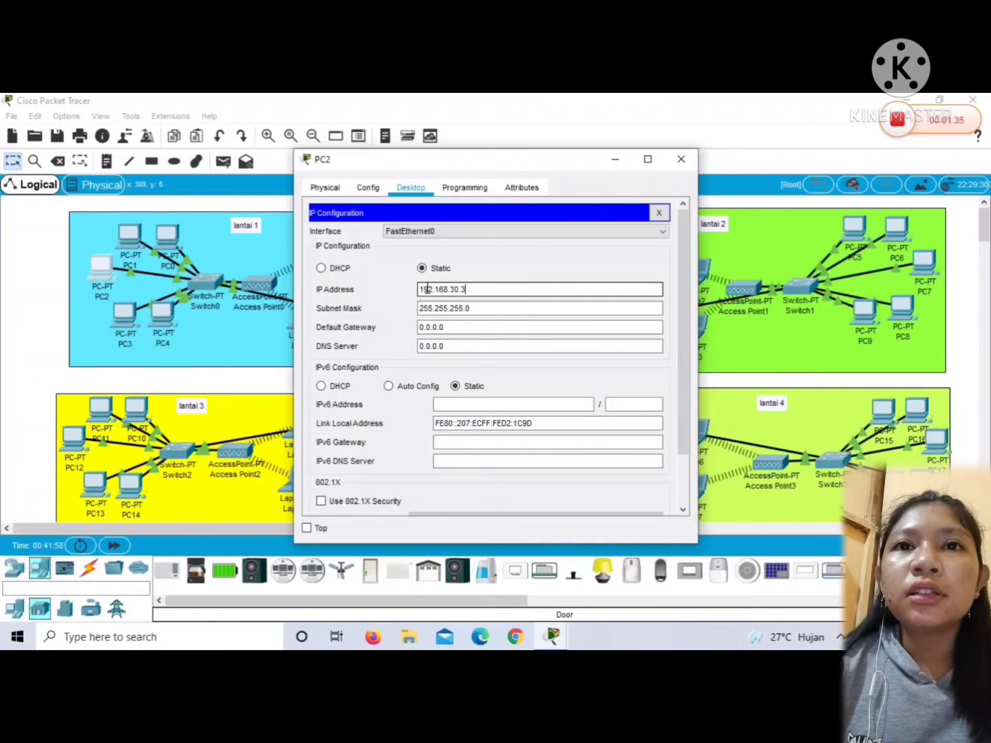
click(671, 168)
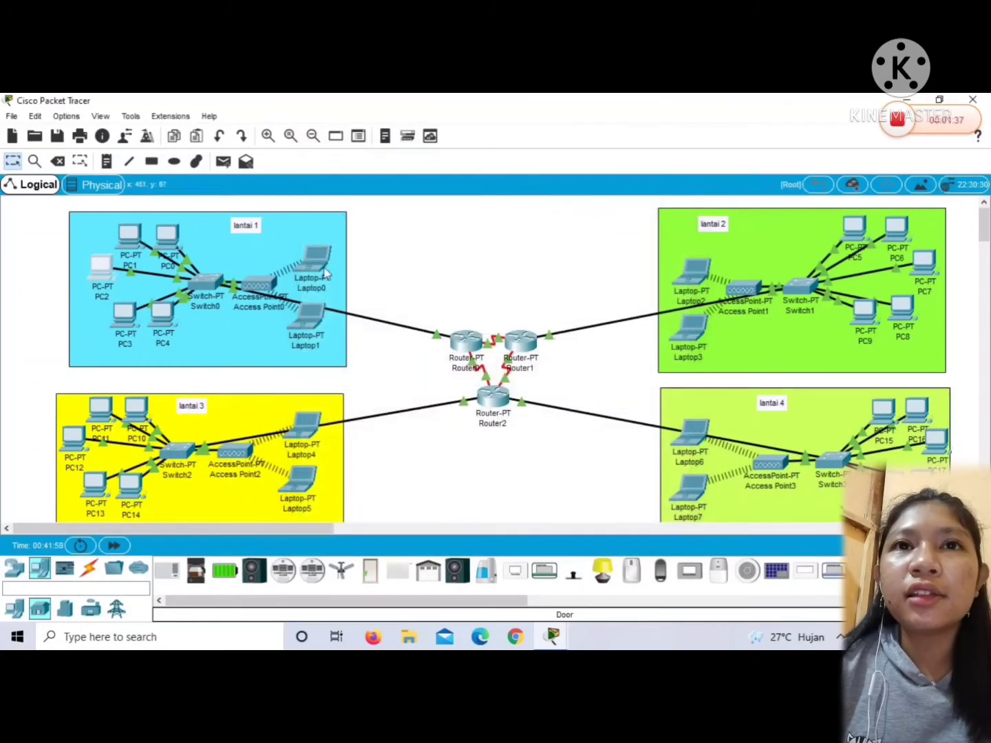
Assign PC3 the static IP address 192.168.30.4 with subnet mask 255.255.255.0 and close its window
click(131, 315)
click(412, 190)
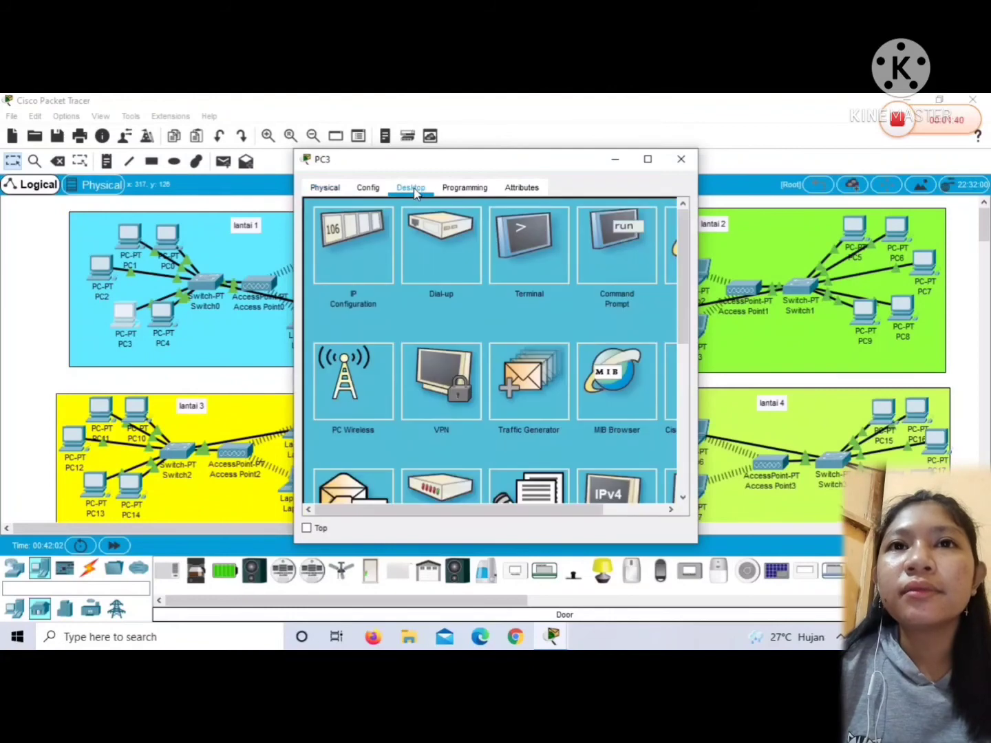
click(340, 245)
click(423, 288)
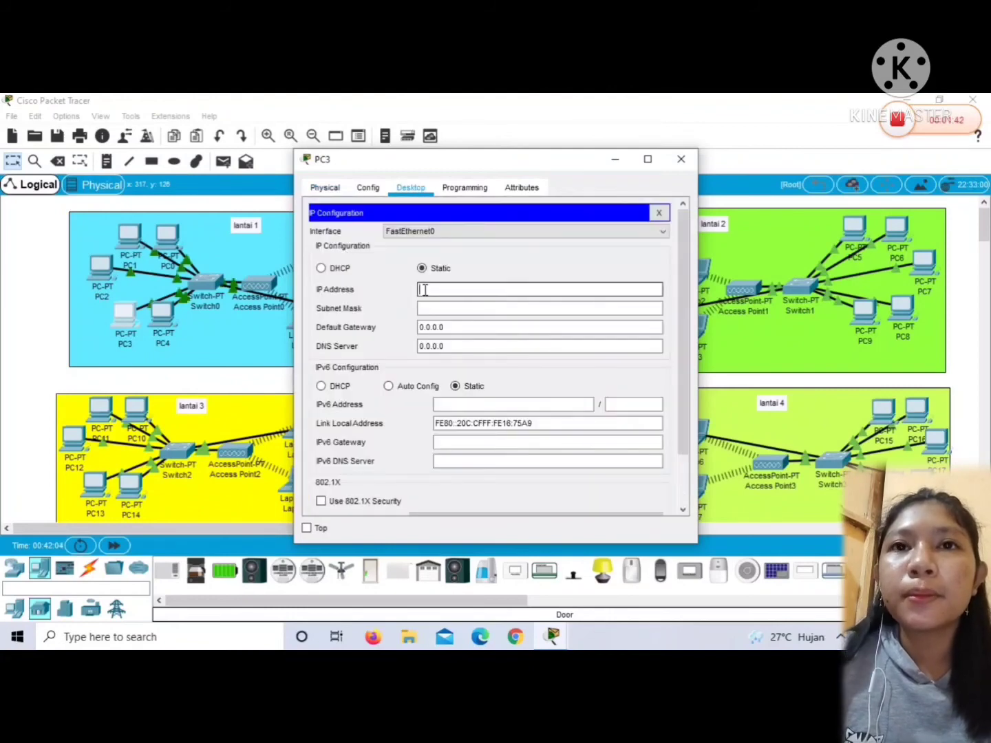
text(192.168.30.1)
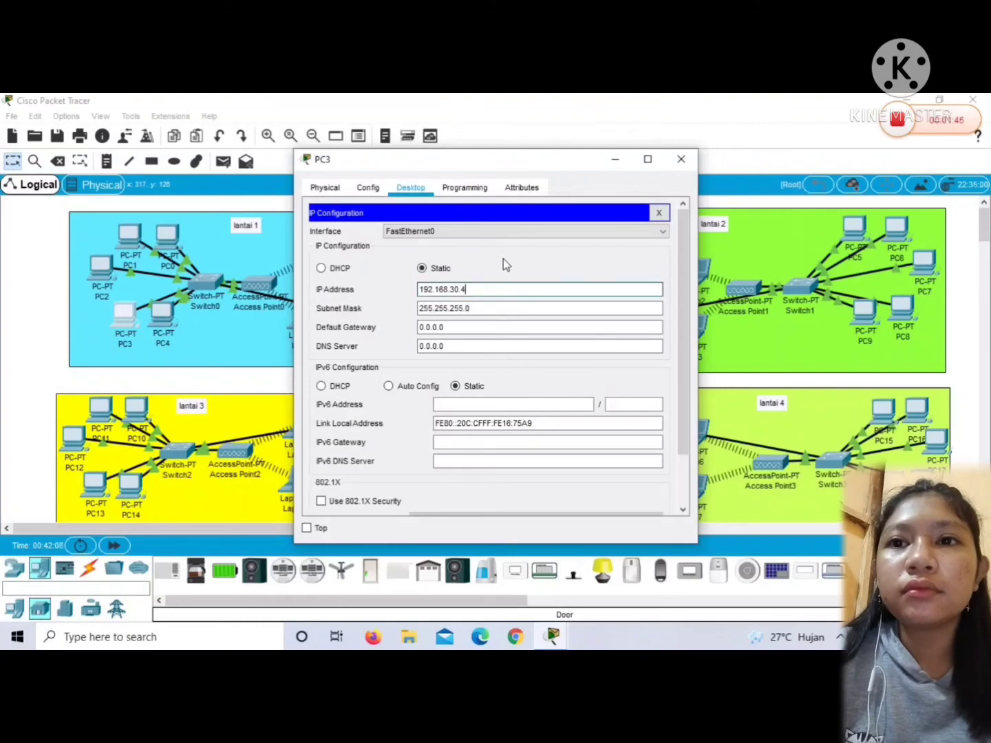
click(681, 159)
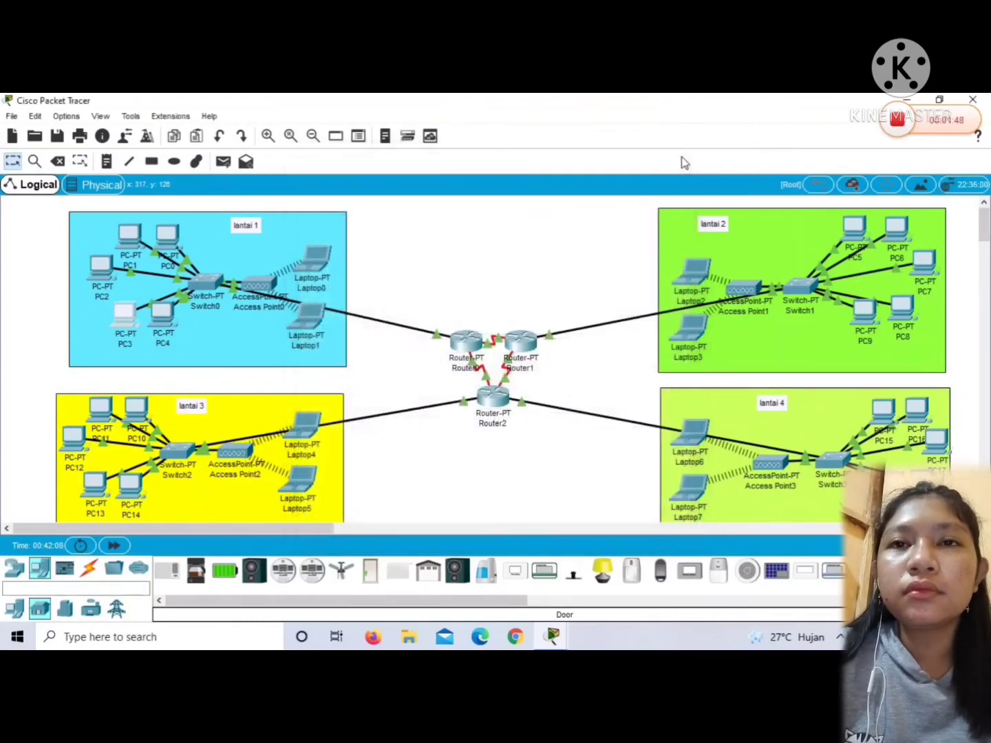
Set PC4's static IP address on FastEthernet0 to 192.168.30.5
click(161, 331)
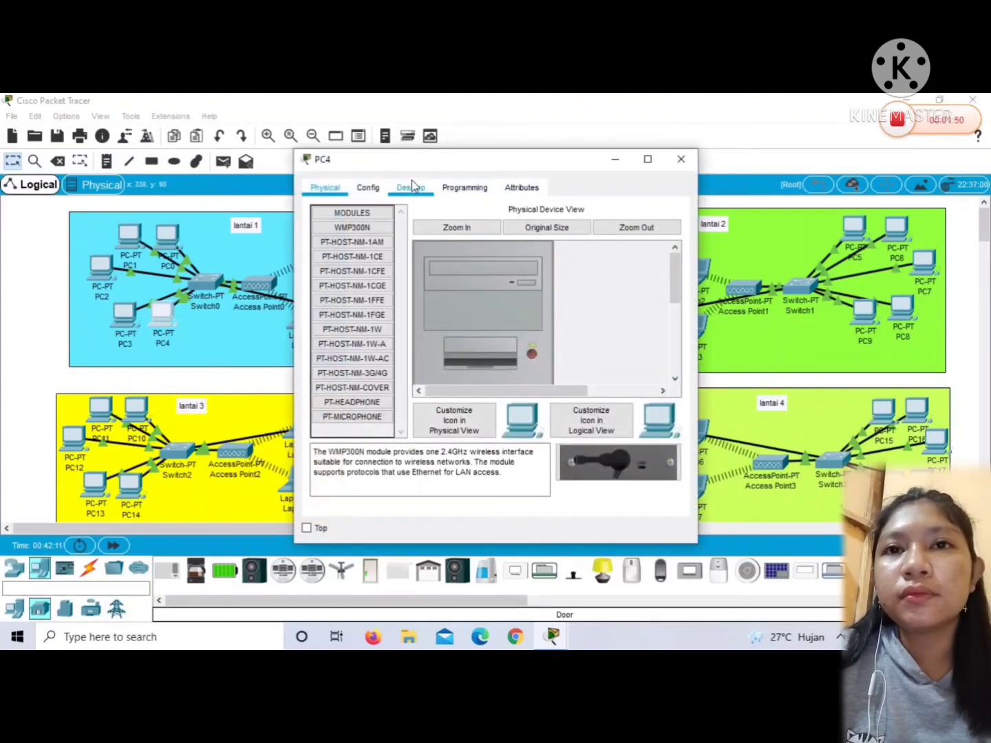
click(412, 183)
click(336, 261)
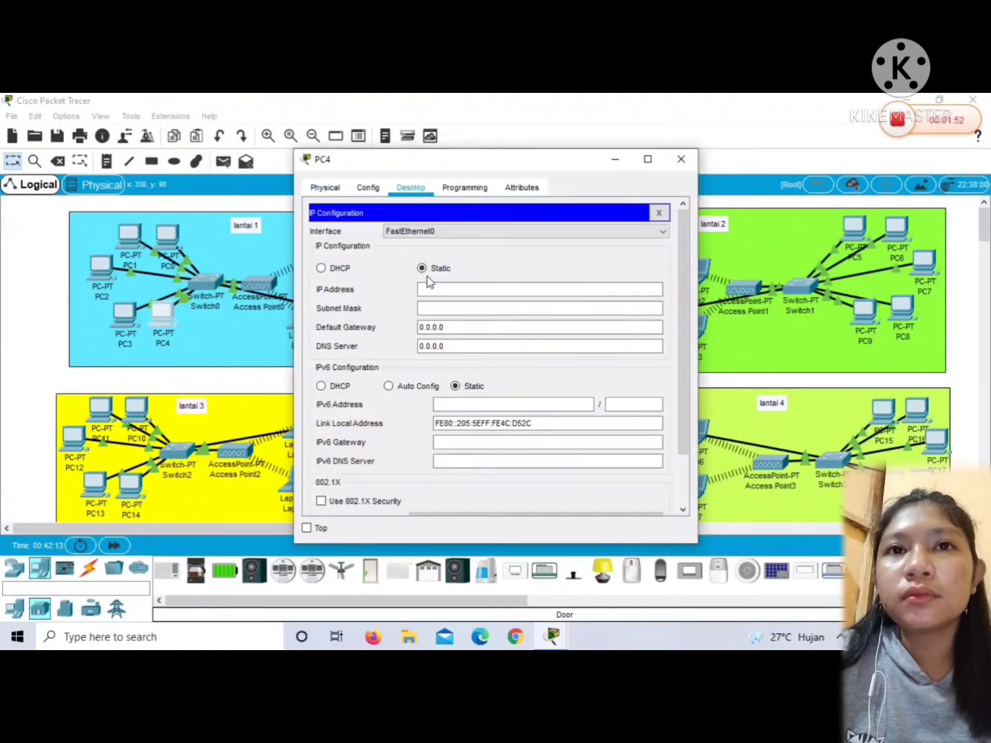
text(192.168.30.1)
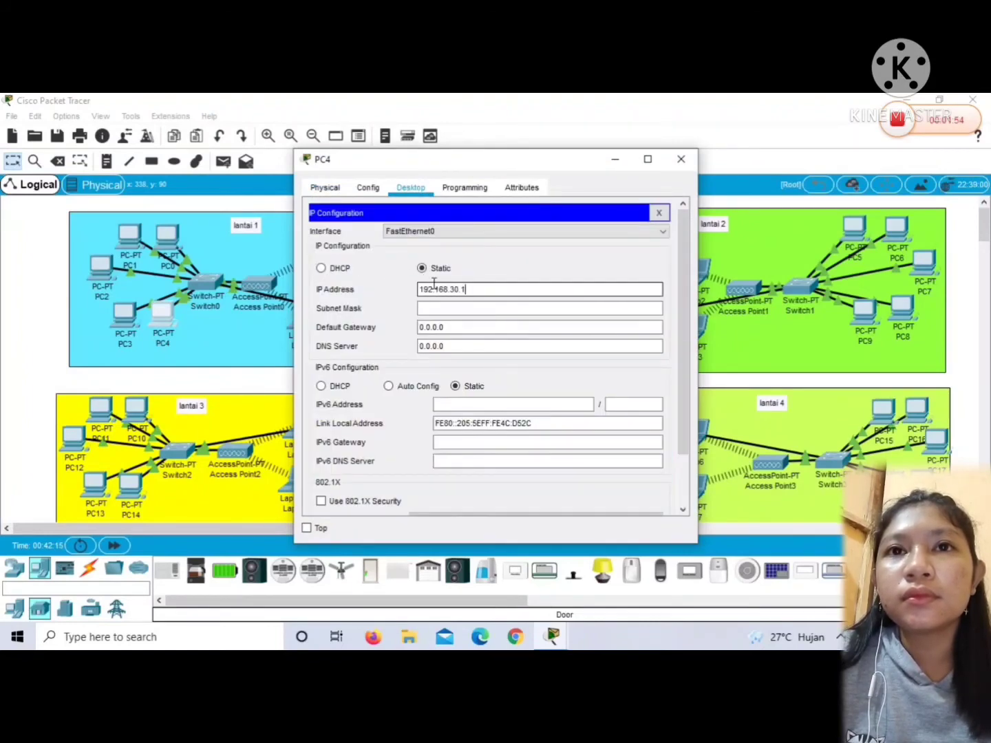
text(5)
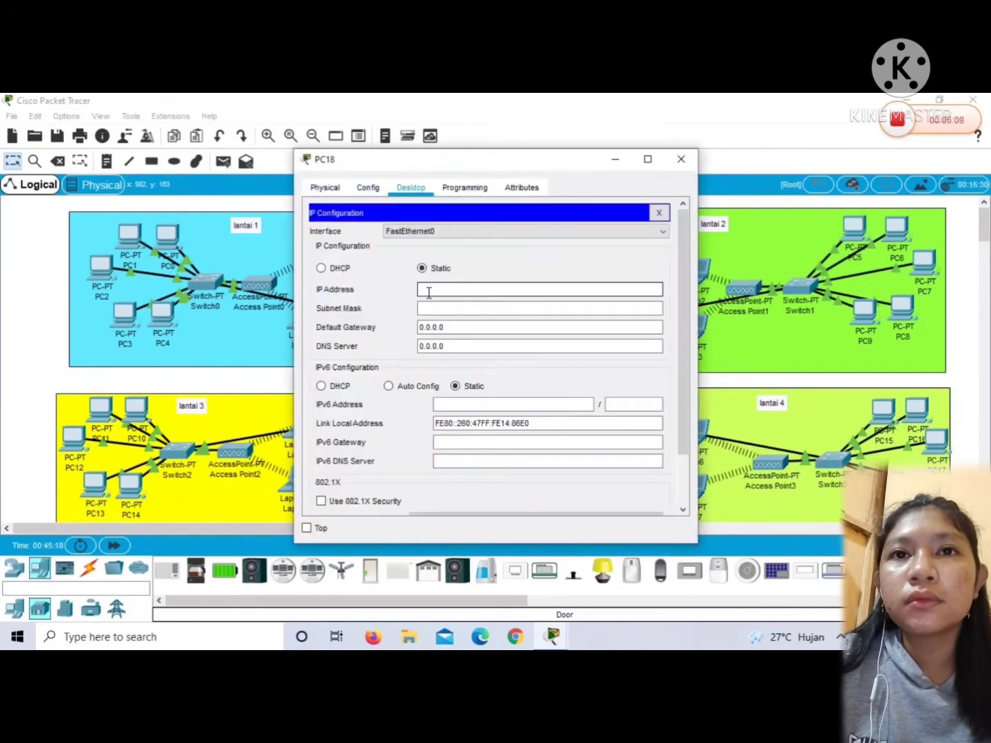
Set PC18's static IP address on FastEthernet0 to 192.168.30.18 and close its window
click(428, 294)
text(192.168.30.18)
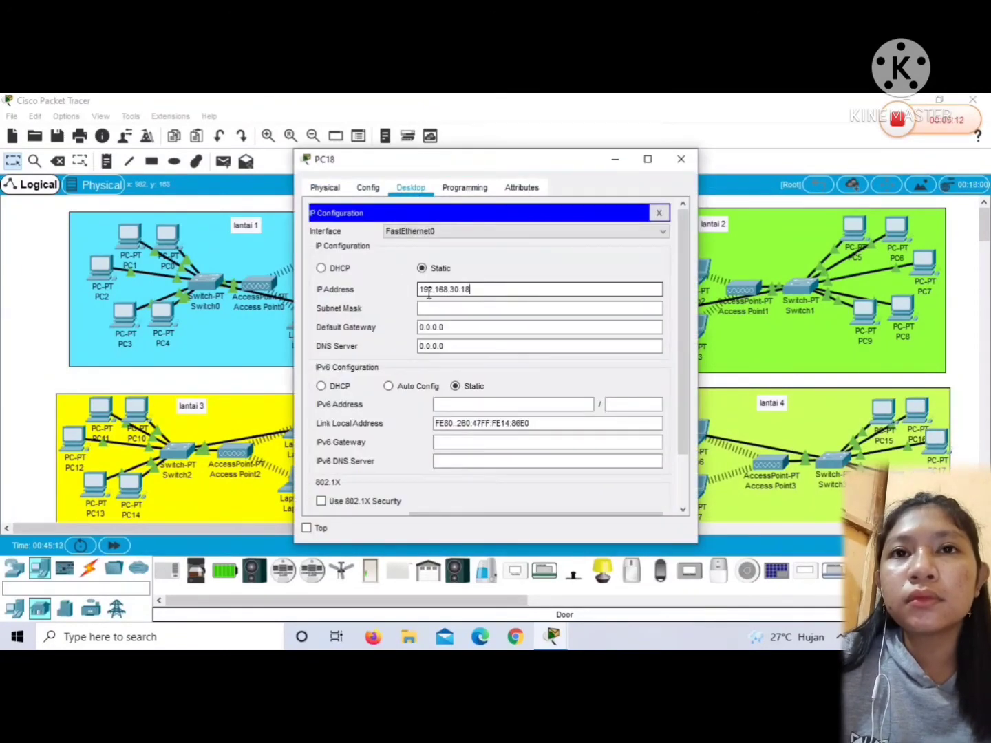
key(Return)
click(685, 160)
Set PC19's static IP address on FastEthernet0 to 192.168.30.19 and close its window
click(887, 484)
click(410, 188)
click(338, 238)
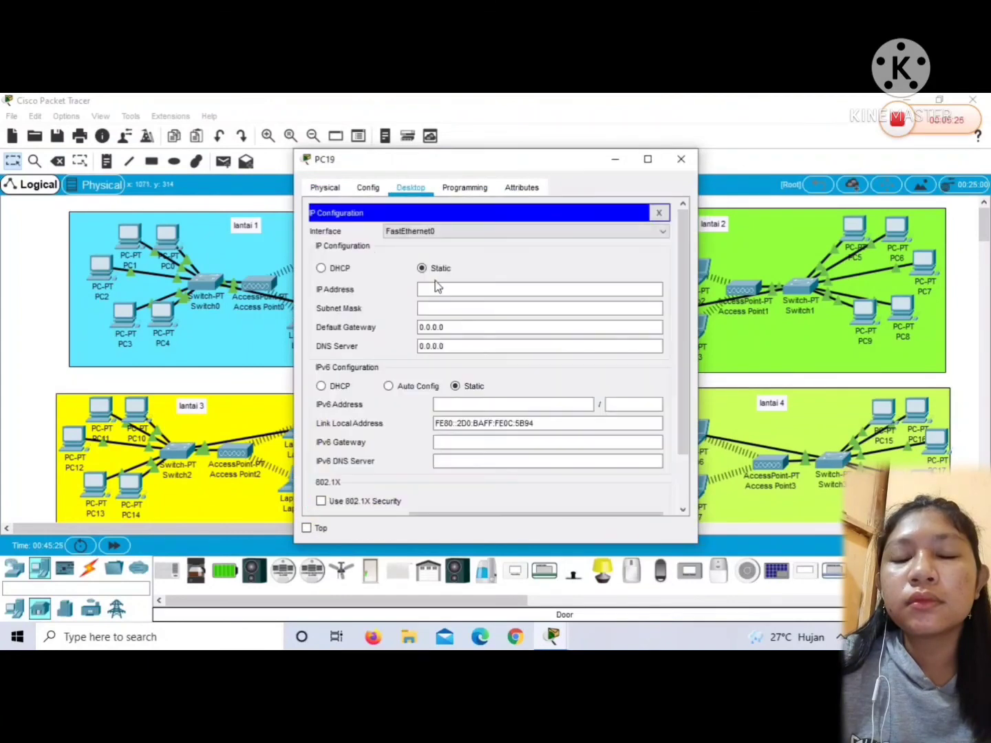
click(436, 287)
text(192.168.30.19)
key(Return)
click(680, 163)
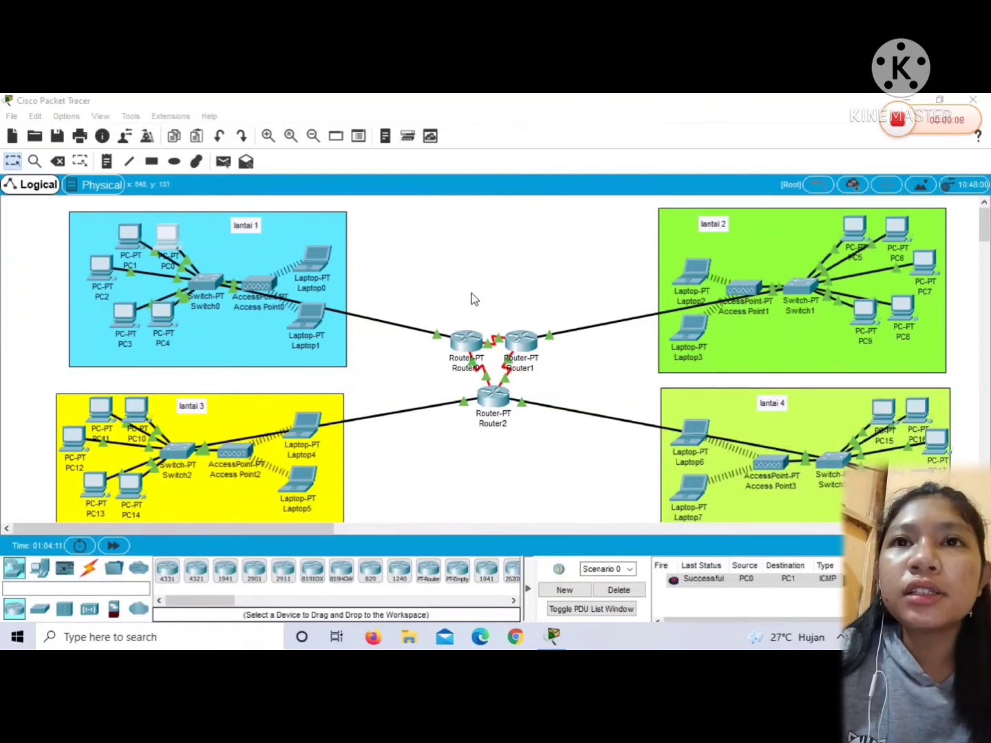
Move PC5 in lantai 2 slightly away from PC6 and open PC5's Command Prompt
click(856, 230)
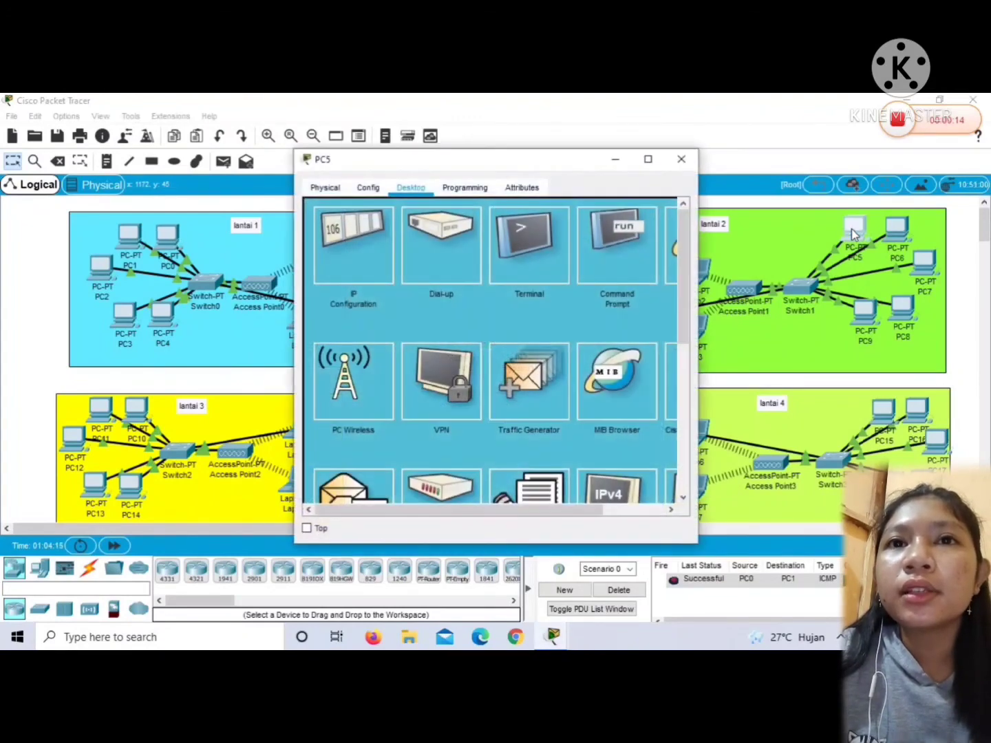
drag(854, 231, 831, 230)
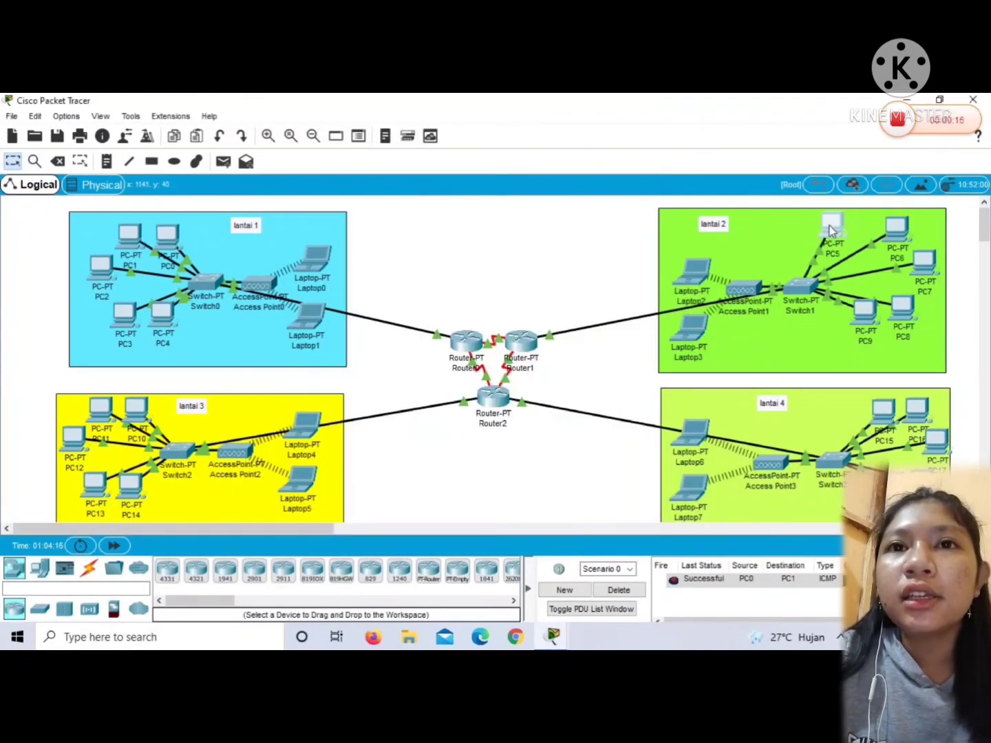
click(831, 231)
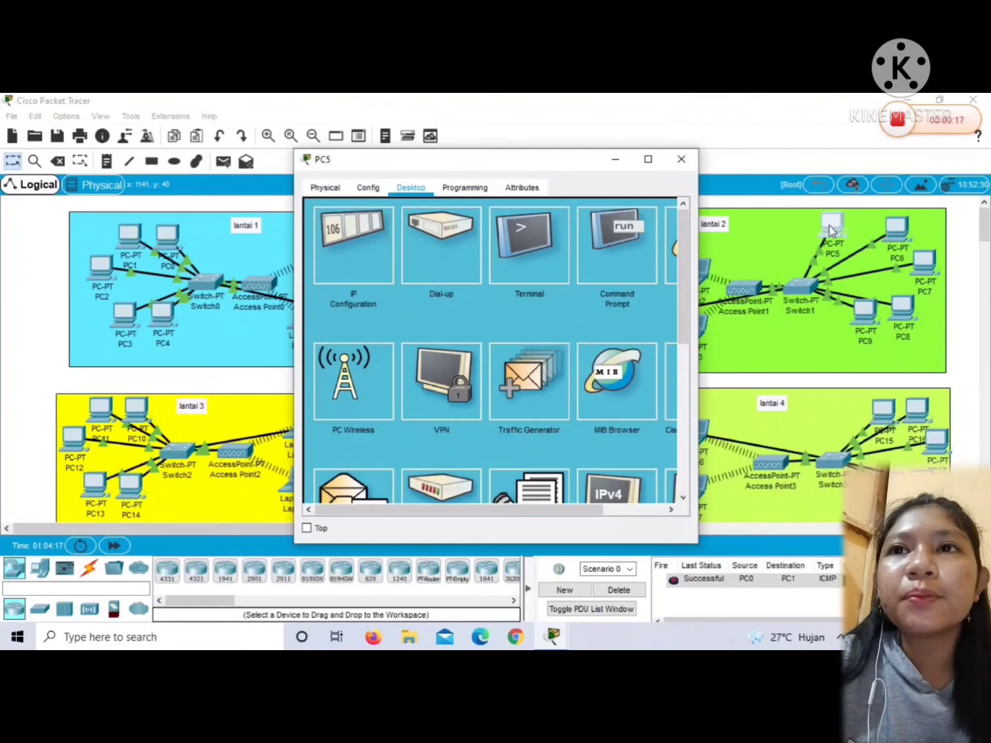
click(621, 247)
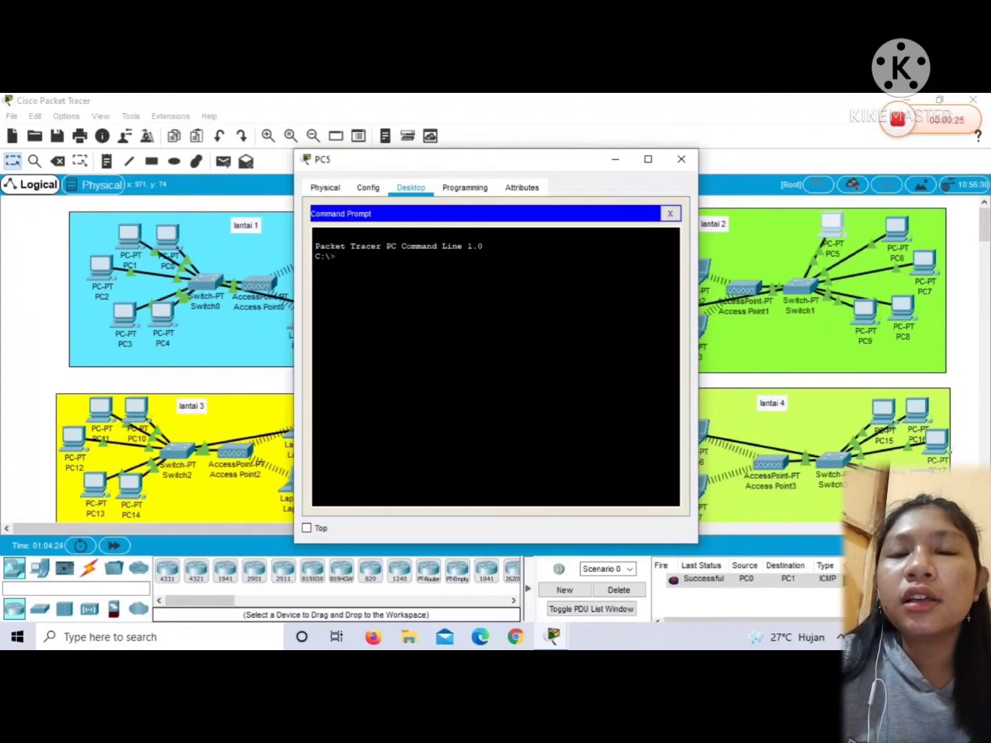
Test PC5's connectivity within the network by pinging 192.168.30.7
text(ping)
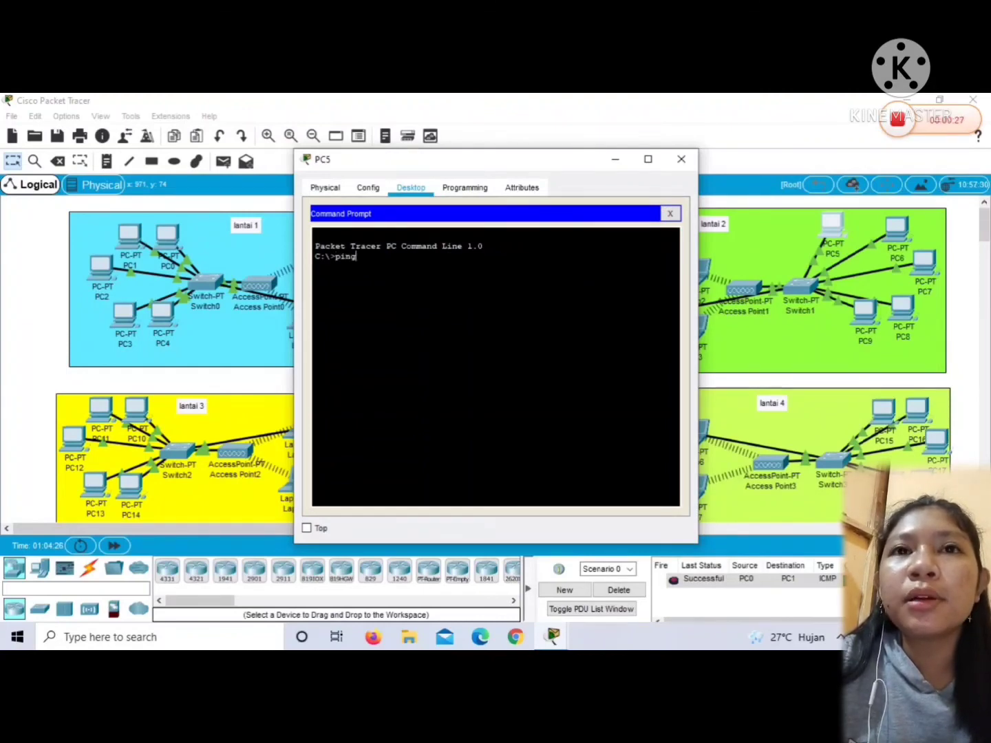
text( 192.)
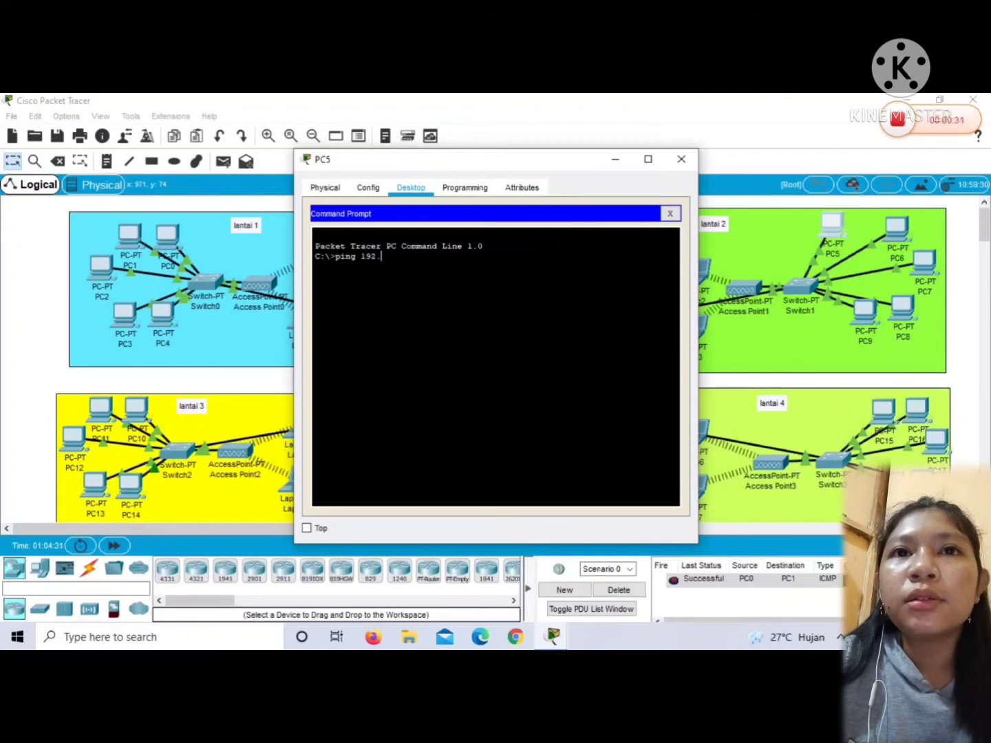
text(168.30.)
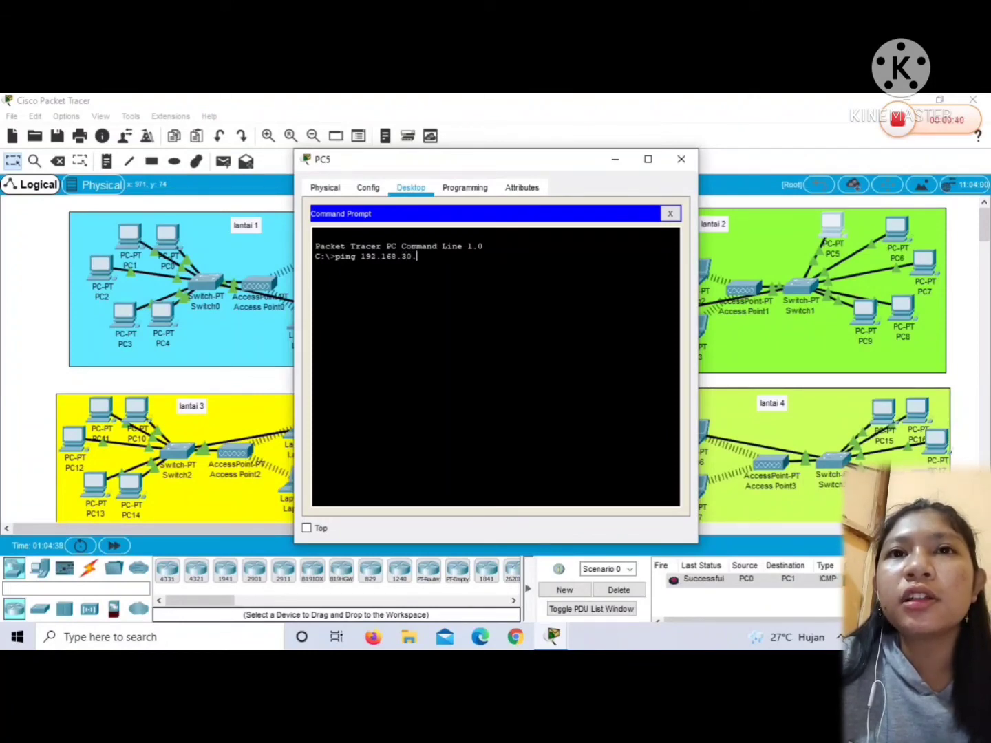
text(7)
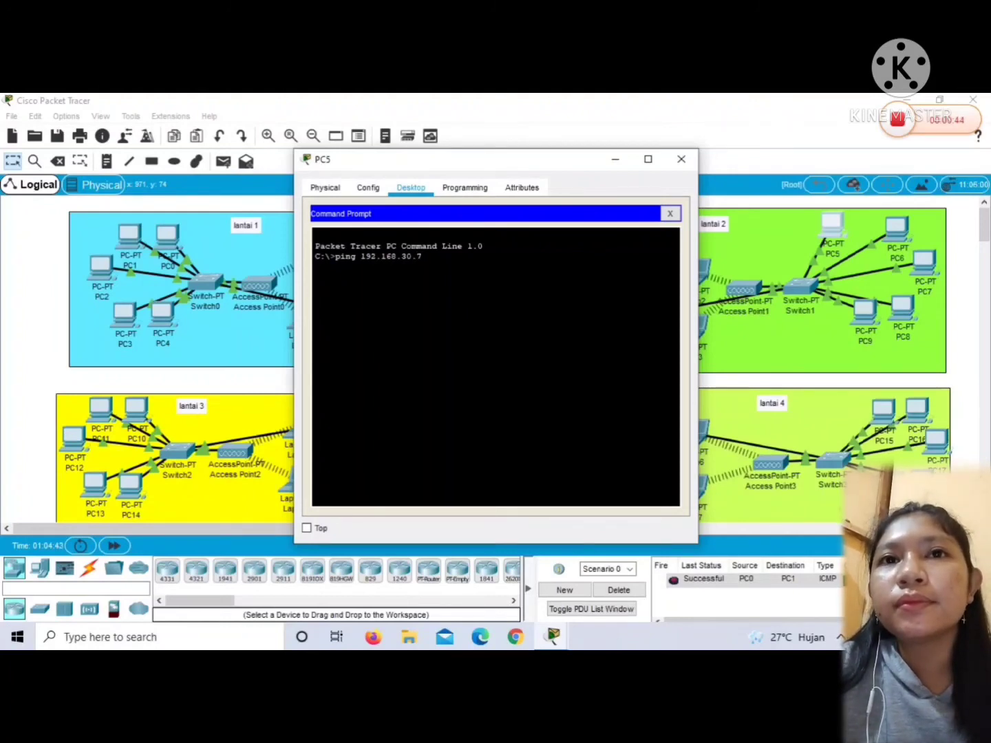
key(Return)
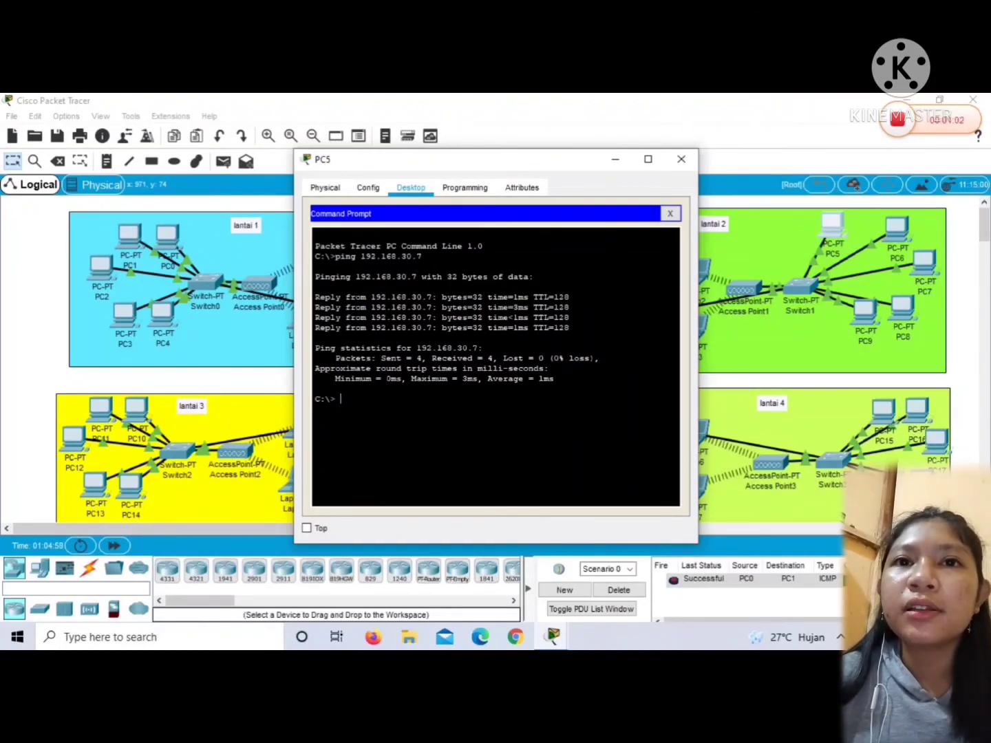
Test PC5's connectivity by pinging 192.168.30.8 from its Command Prompt, and close the PC5 window
text(ping)
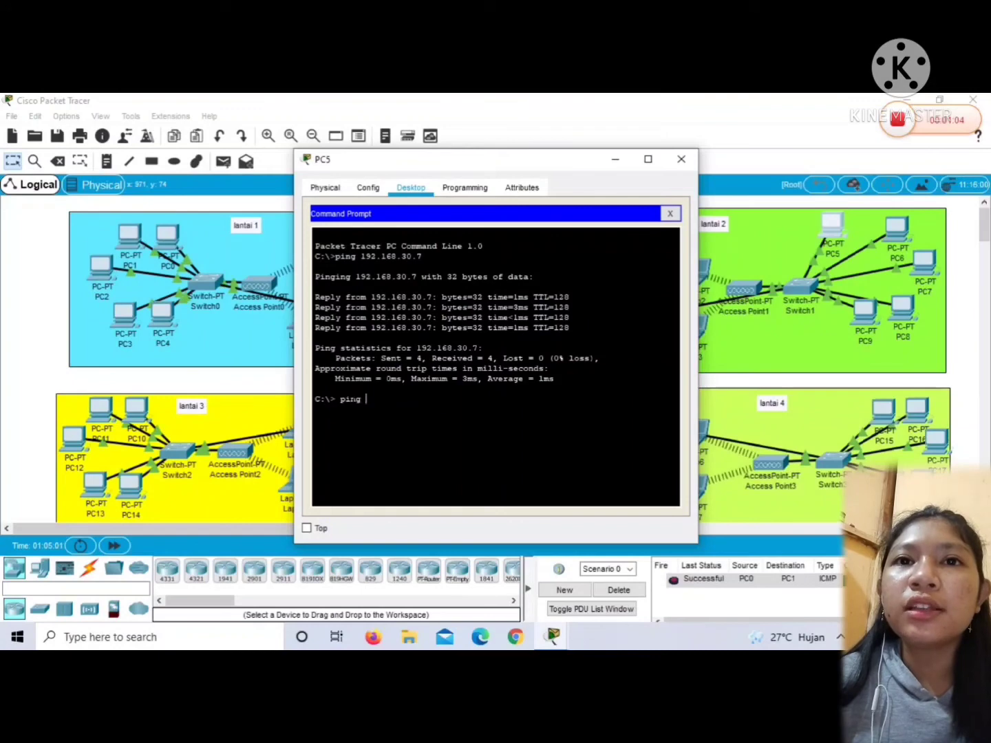
text( 192.1)
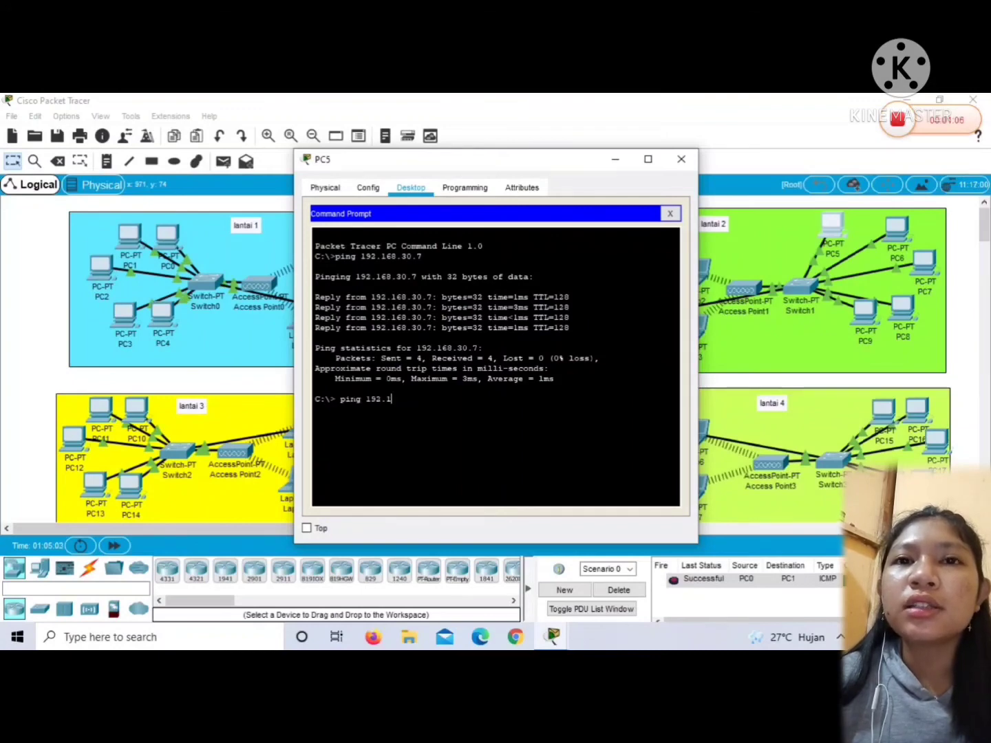
text(68)
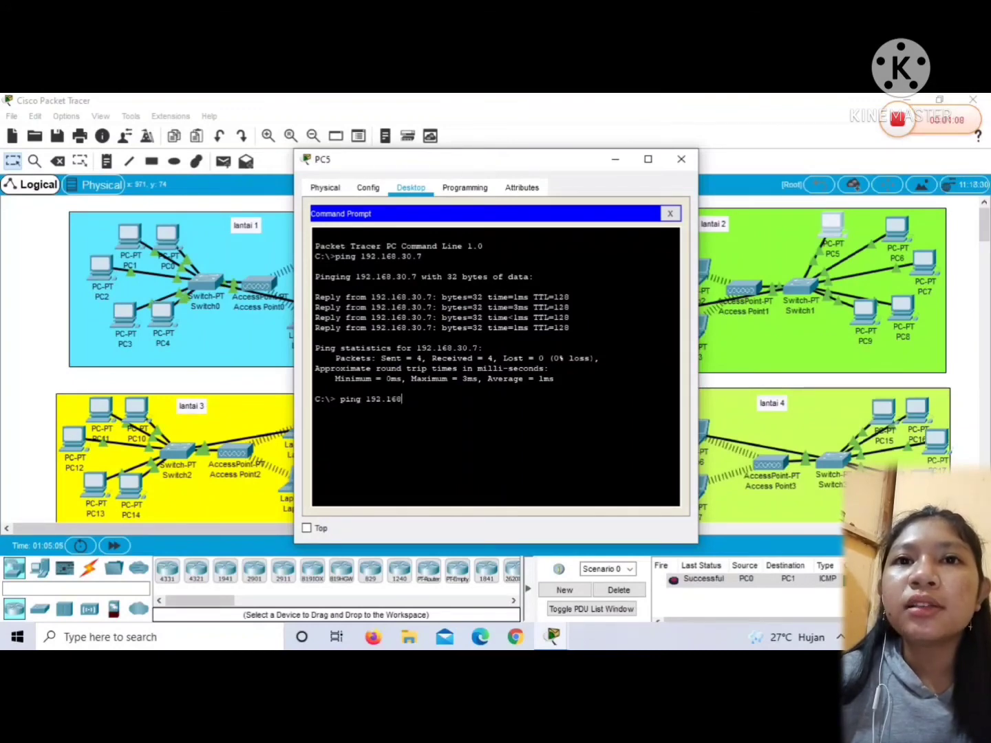
text(.30)
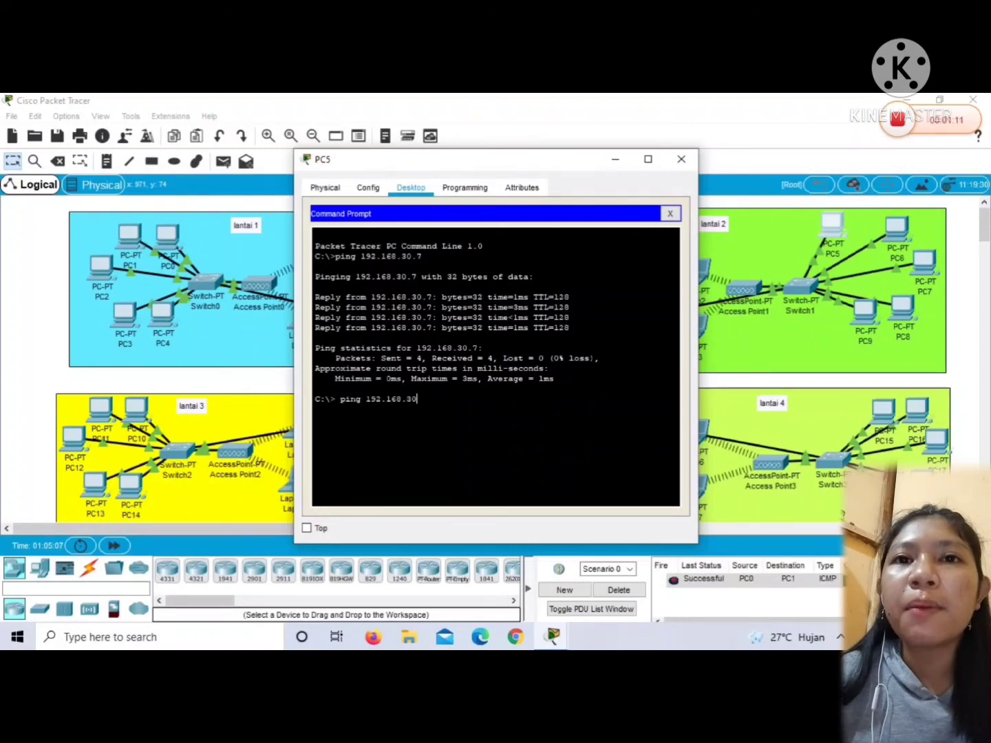
text(.)
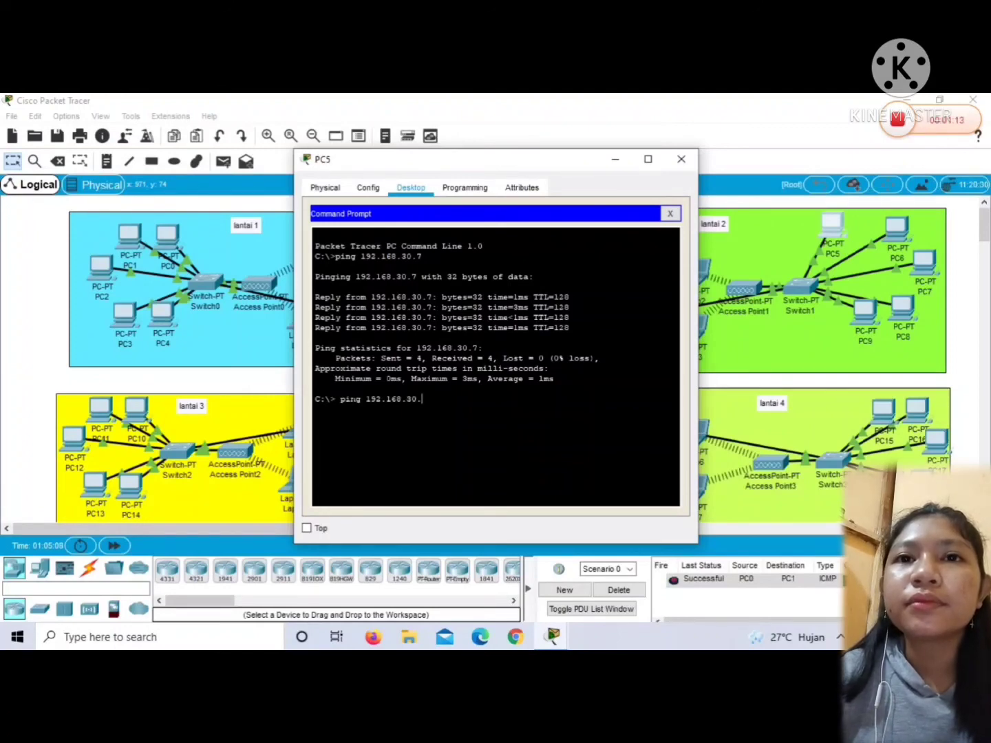
text(8)
key(Return)
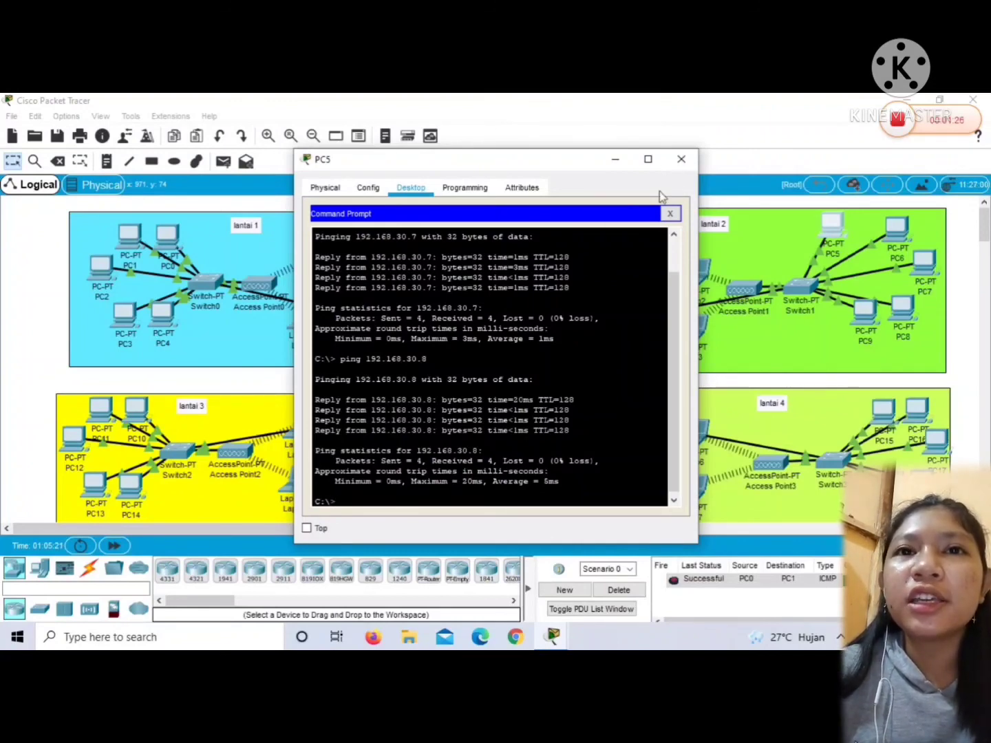
click(688, 155)
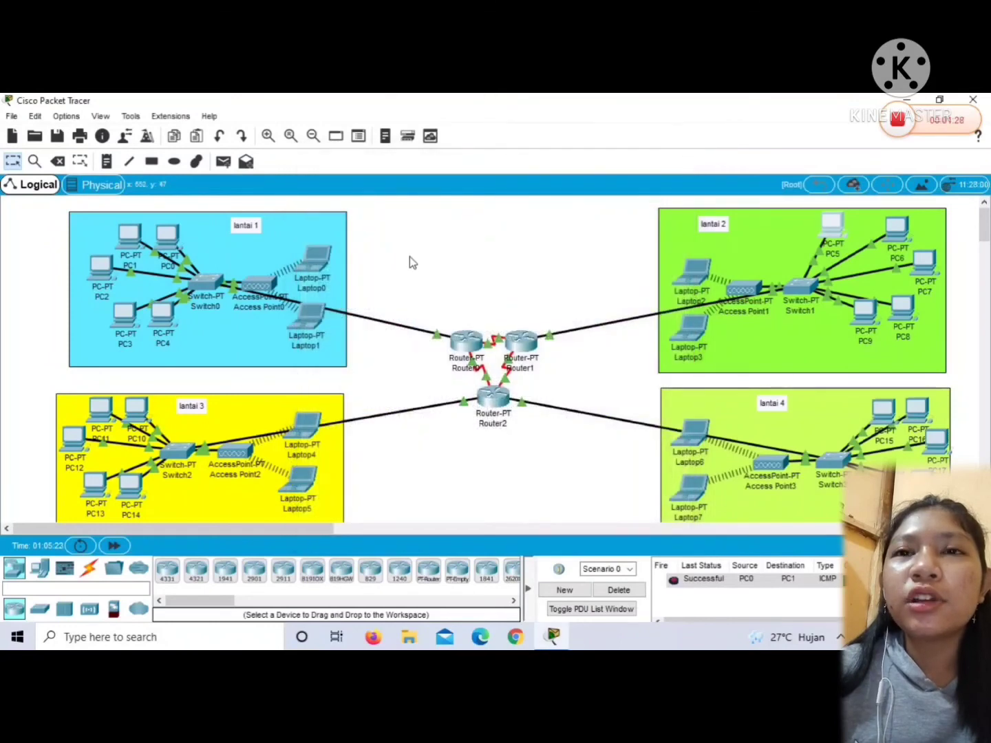